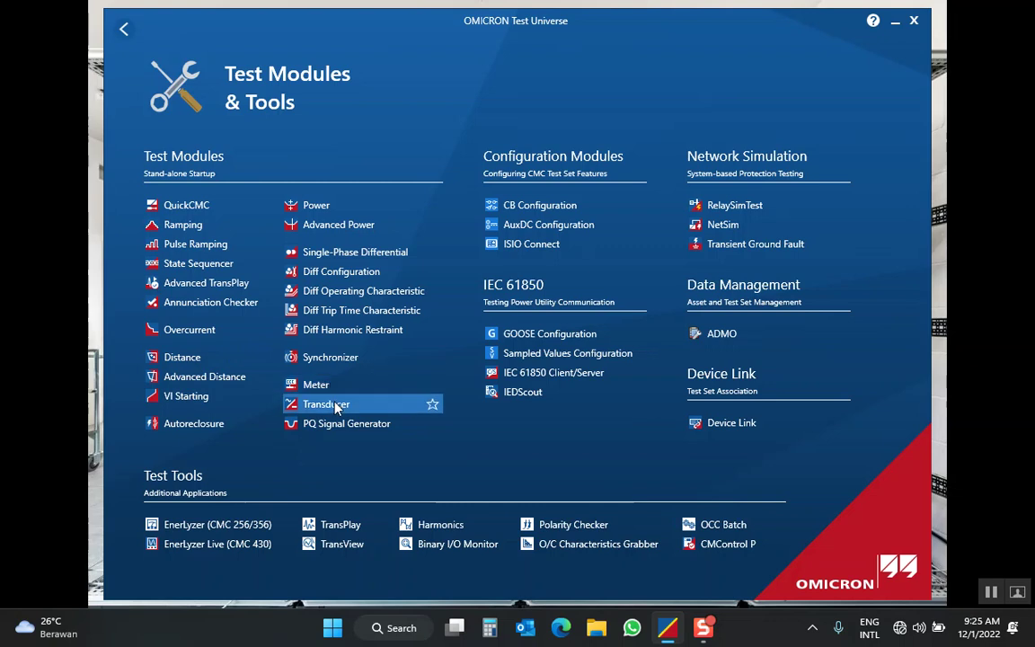
# Step: Start the Transducer test module and open the unzipped "WhatsApp Unknown 2022-11-30 at 1.58.26 PM" folder in Downloads with File Explorer
pyautogui.click(335, 406)
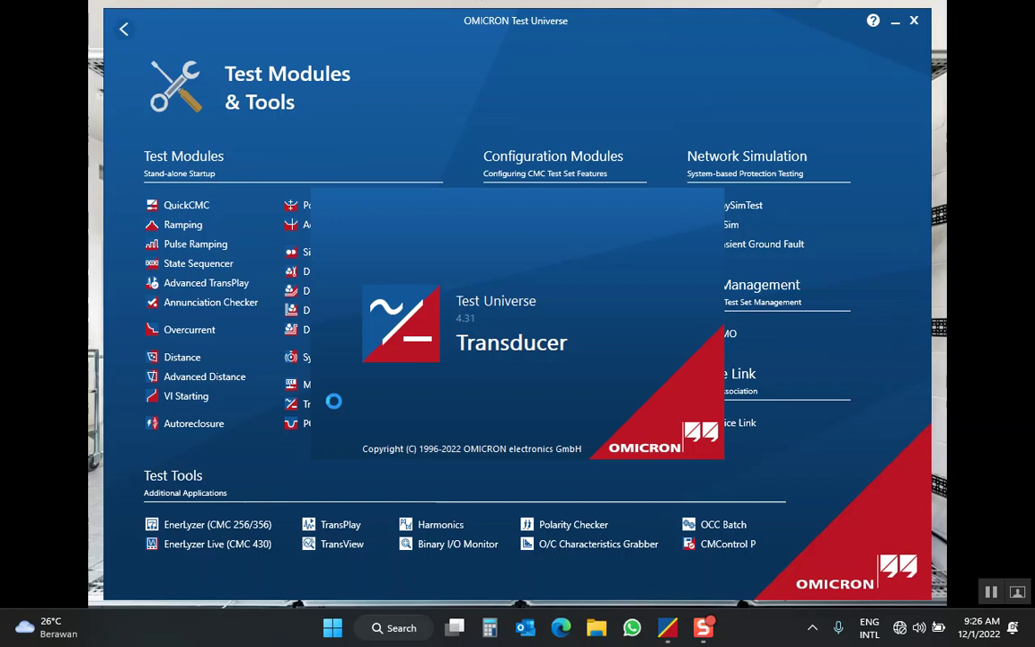
pyautogui.click(597, 629)
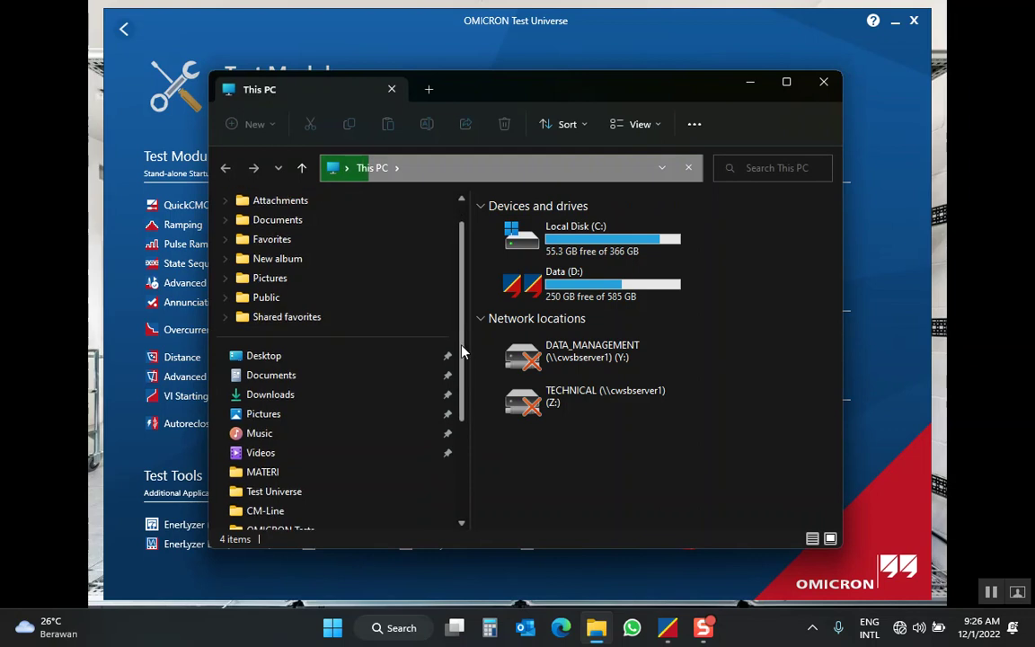
pyautogui.scroll(-1, 414, 301)
pyautogui.click(308, 377)
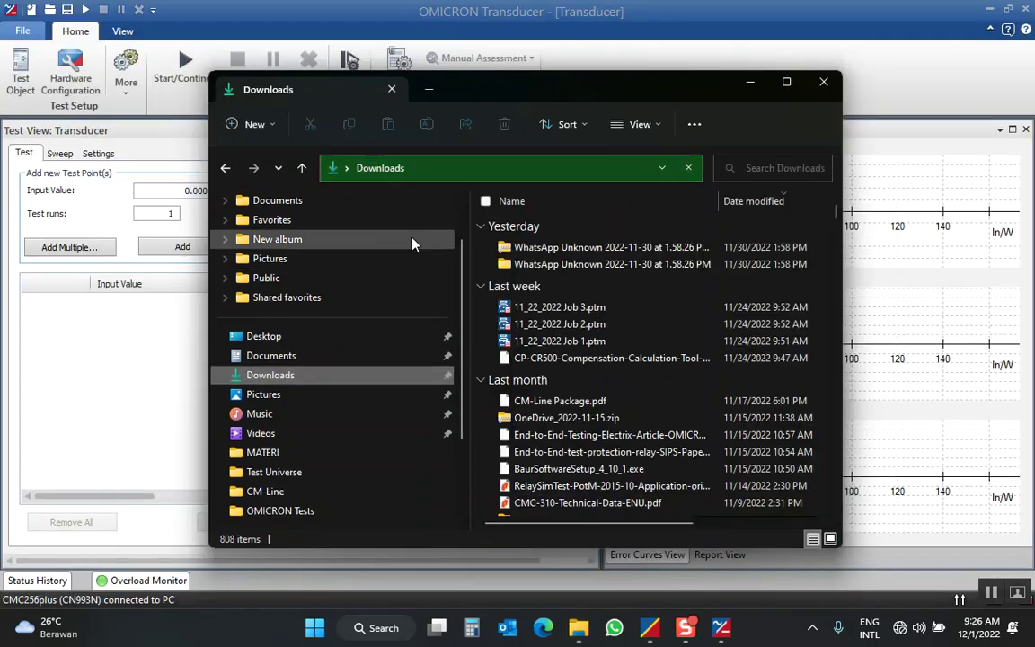
pyautogui.click(509, 264)
pyautogui.doubleClick(509, 265)
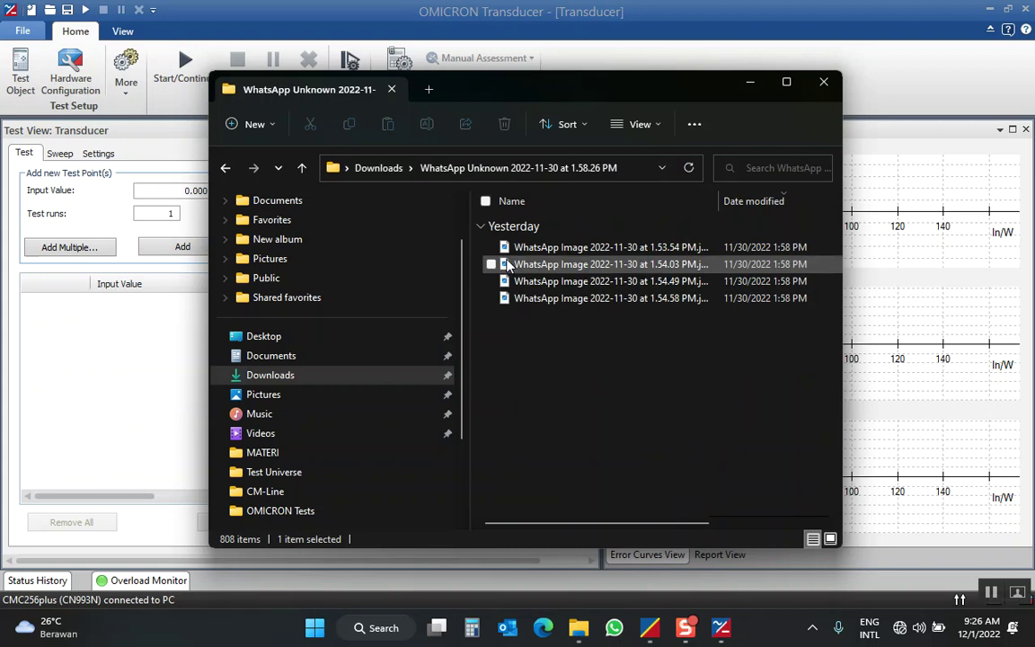
# Step: Look through the transducer photos to the voltage transducer's nameplate, and return to the Transducer module
pyautogui.doubleClick(573, 296)
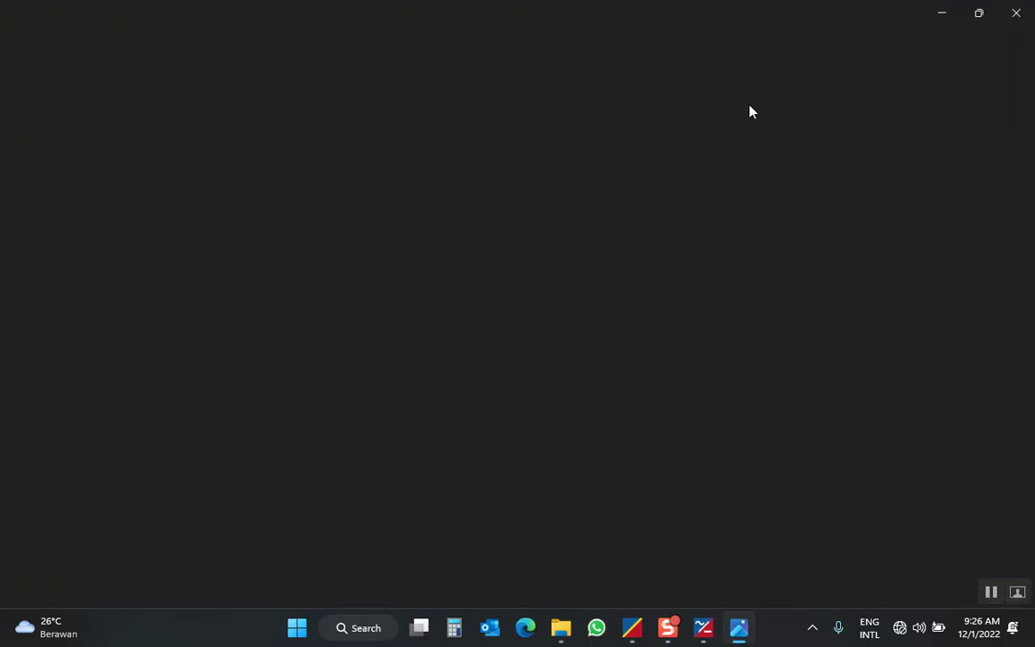
pyautogui.press('Right')
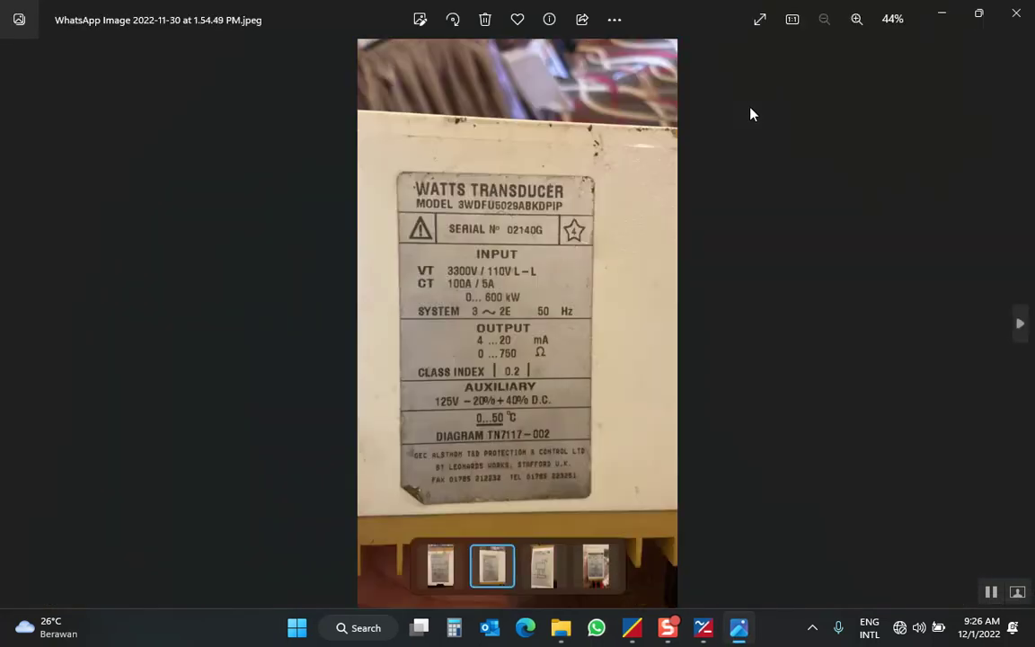
pyautogui.click(596, 565)
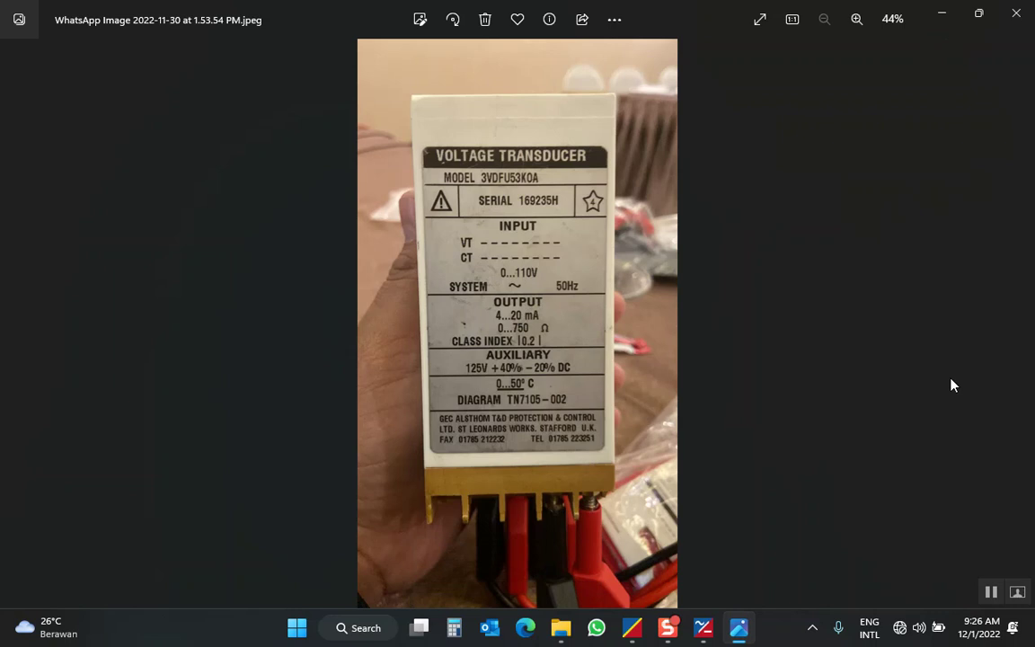
pyautogui.click(938, 21)
pyautogui.click(744, 91)
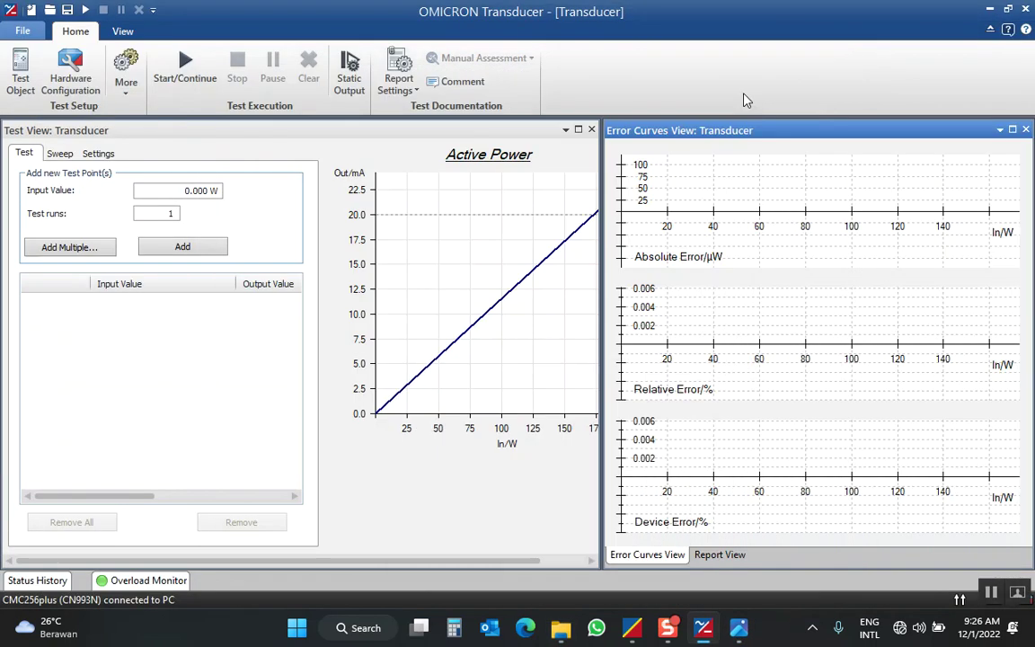
# Step: Switch to OMICRON Test Universe and start the AuxDC Configuration module
pyautogui.click(633, 633)
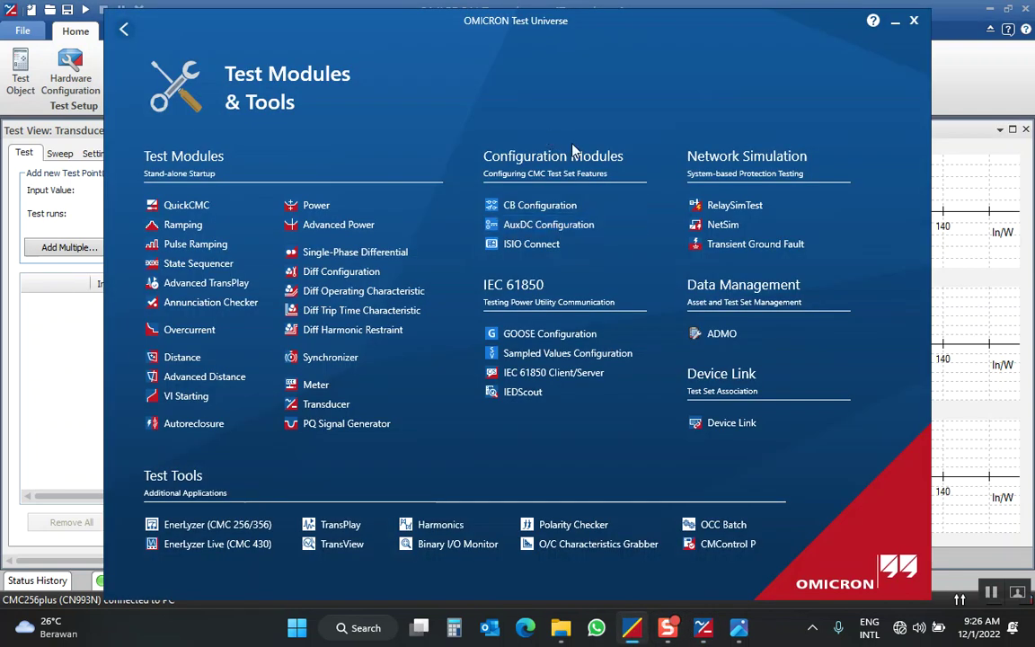
pyautogui.click(122, 30)
pyautogui.click(498, 325)
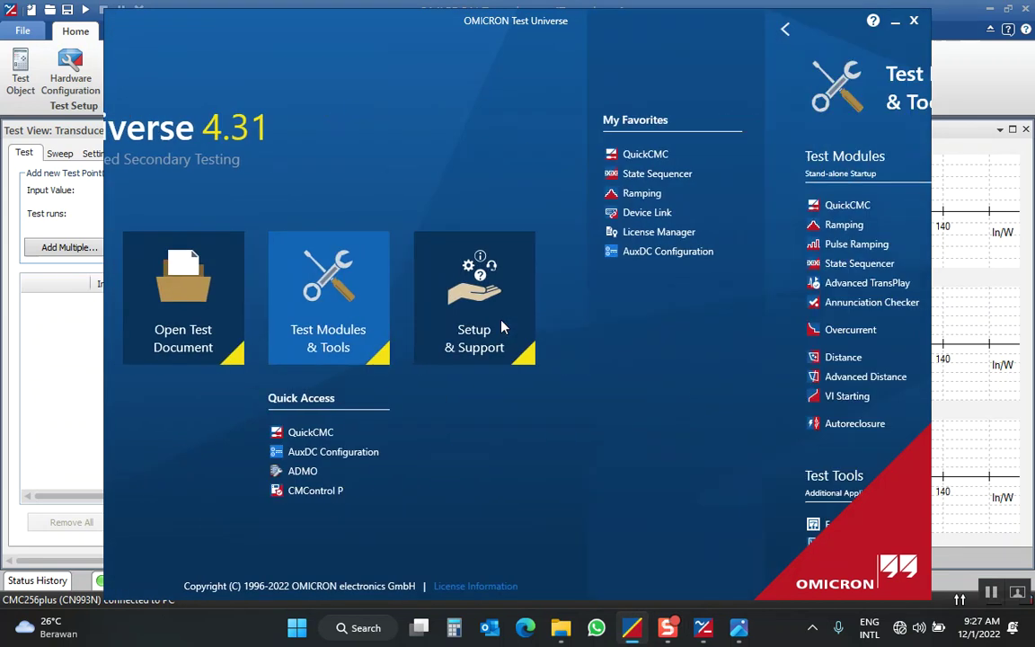
pyautogui.click(539, 224)
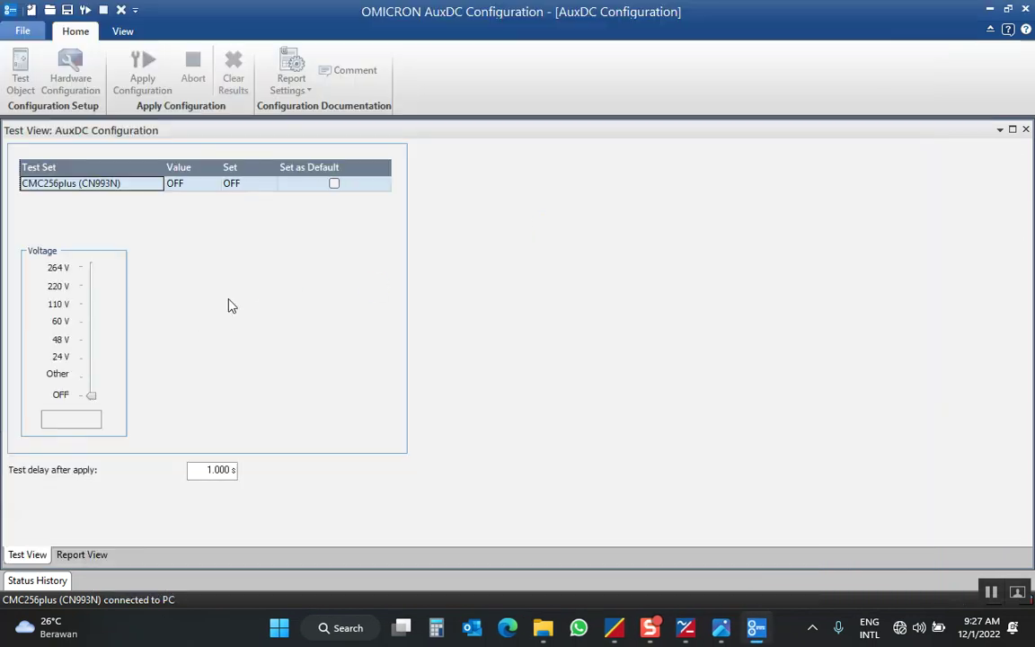
# Step: Set the test set's auxiliary DC voltage to a custom 125 V, apply the configuration and return to the Transducer module
pyautogui.click(90, 375)
pyautogui.write('125 V')
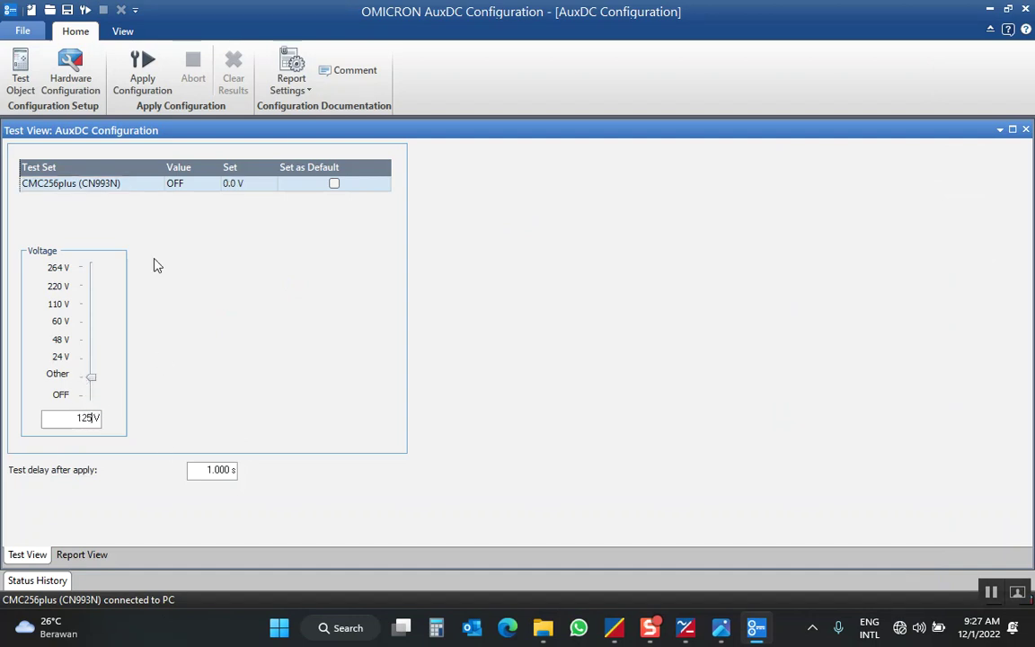
pyautogui.click(145, 81)
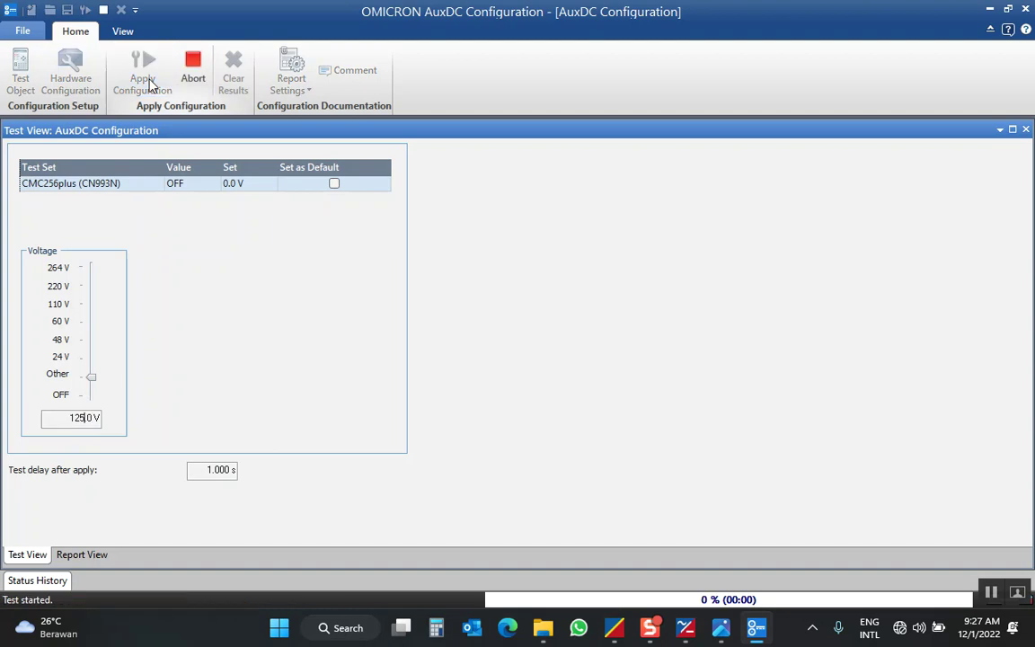
pyautogui.click(990, 11)
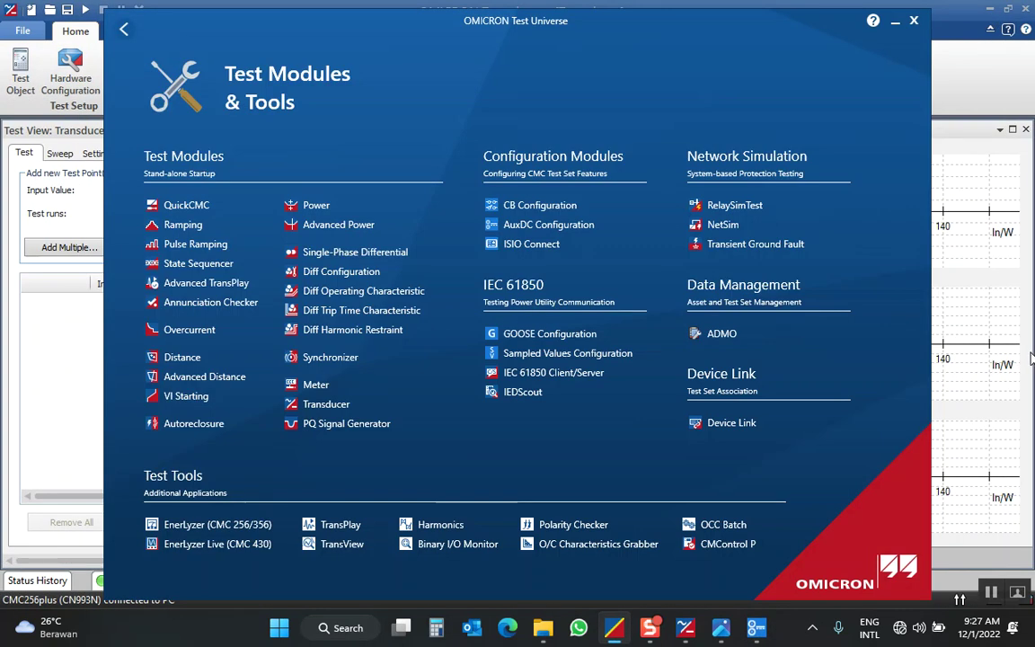
pyautogui.click(1032, 358)
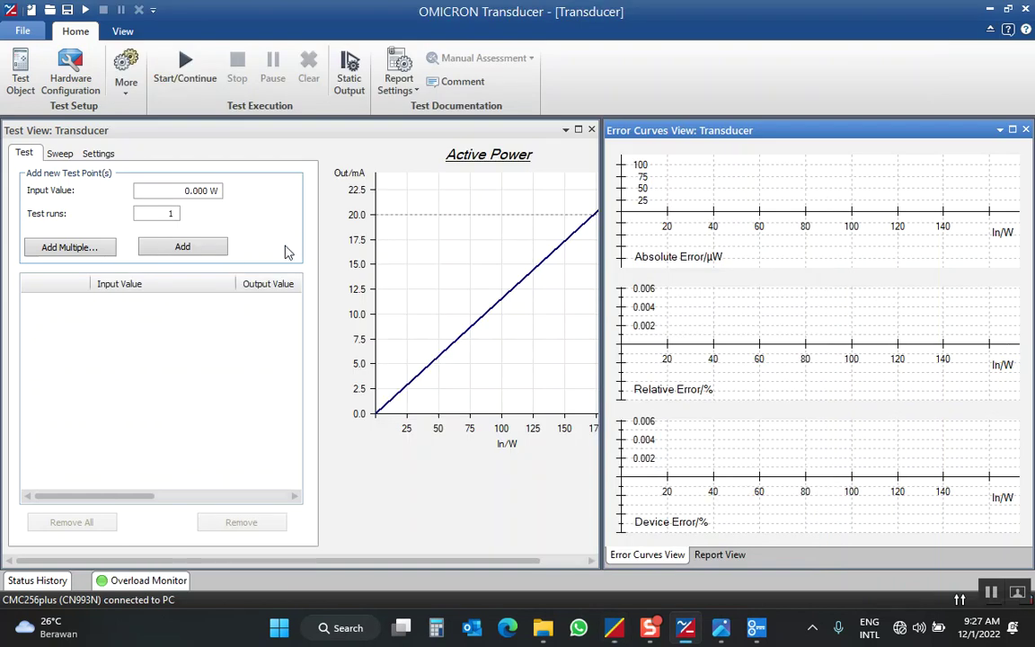
# Step: Open the test object's device settings and set the secondary nominal voltage to 110 V (L-L)
pyautogui.click(21, 81)
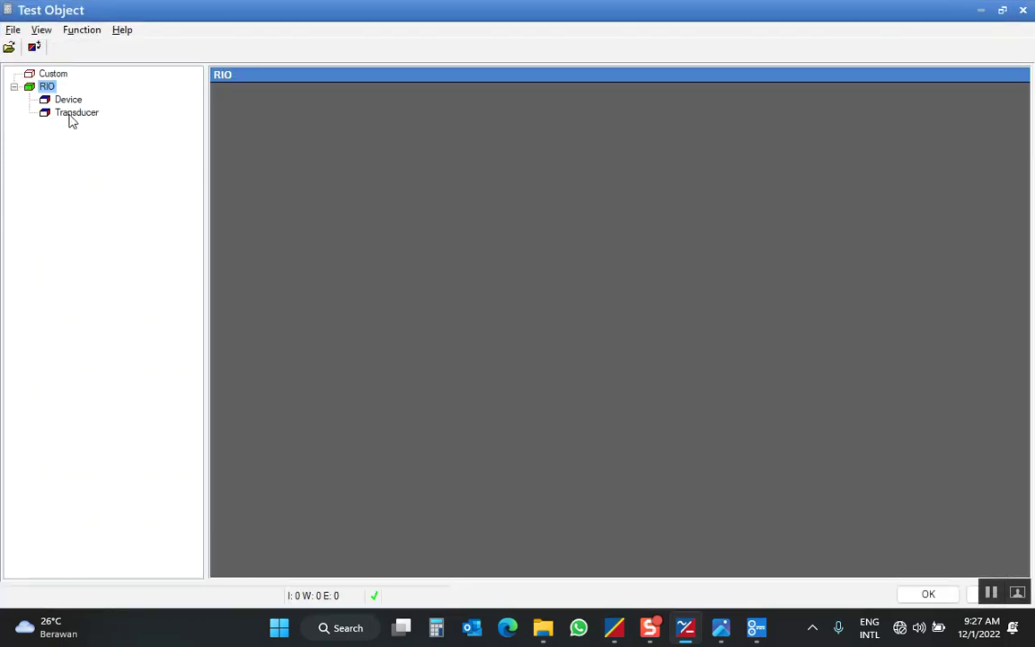
pyautogui.doubleClick(67, 103)
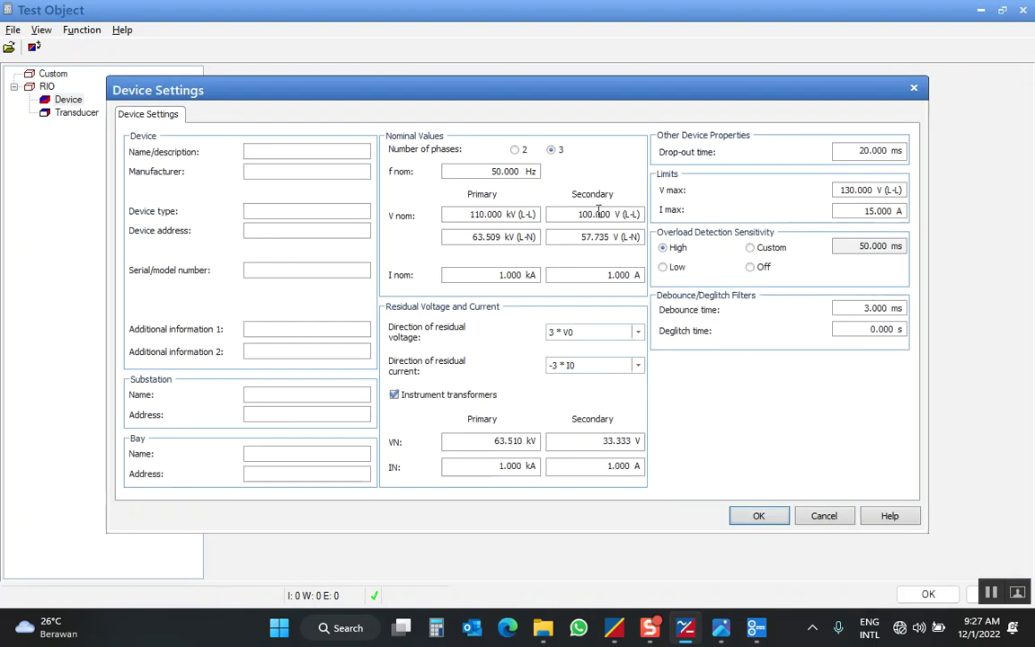
pyautogui.doubleClick(598, 212)
pyautogui.write('110')
pyautogui.click(493, 213)
pyautogui.click(596, 214)
# Step: Enter Tranducer as the device name and GEC Alstom as the manufacturer, and accept the device settings
pyautogui.write('Tranducer')
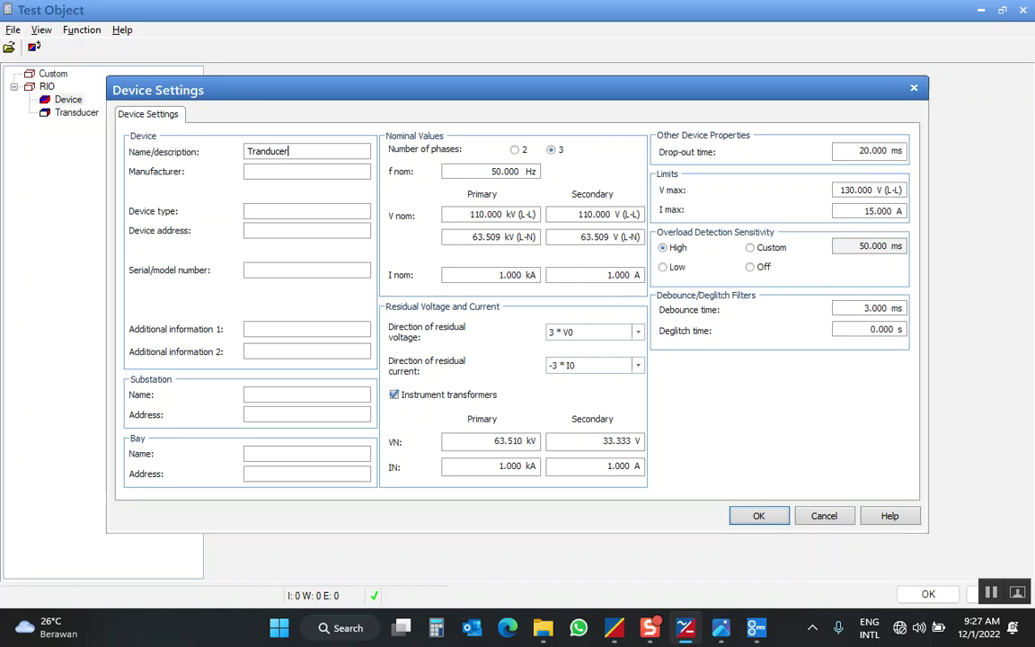
pyautogui.click(288, 172)
pyautogui.write('GEC Alstom')
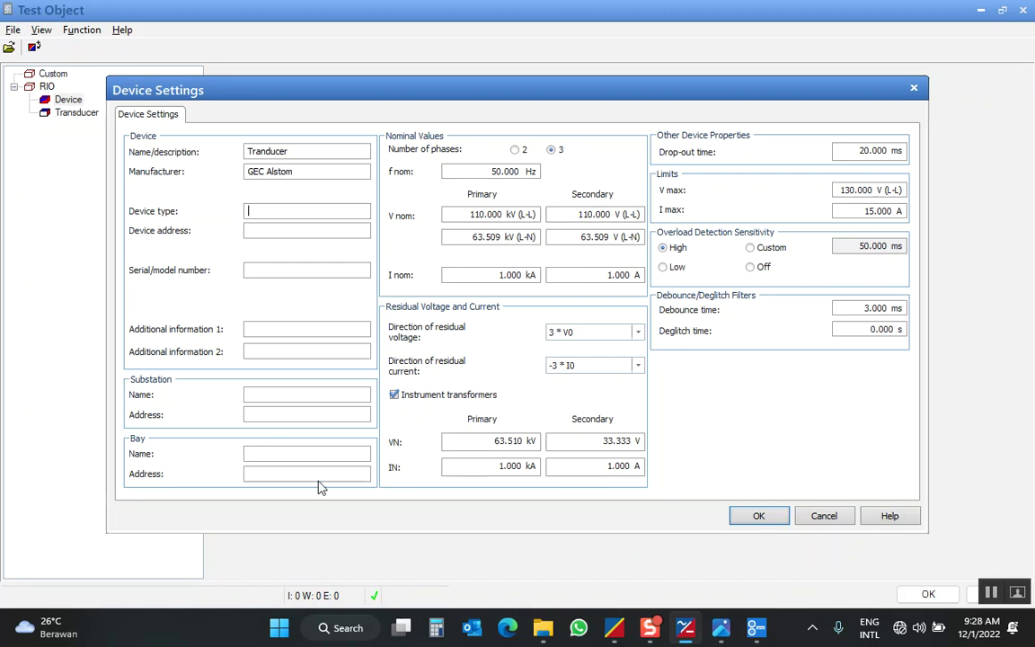
pyautogui.click(269, 396)
pyautogui.click(262, 231)
pyautogui.click(760, 517)
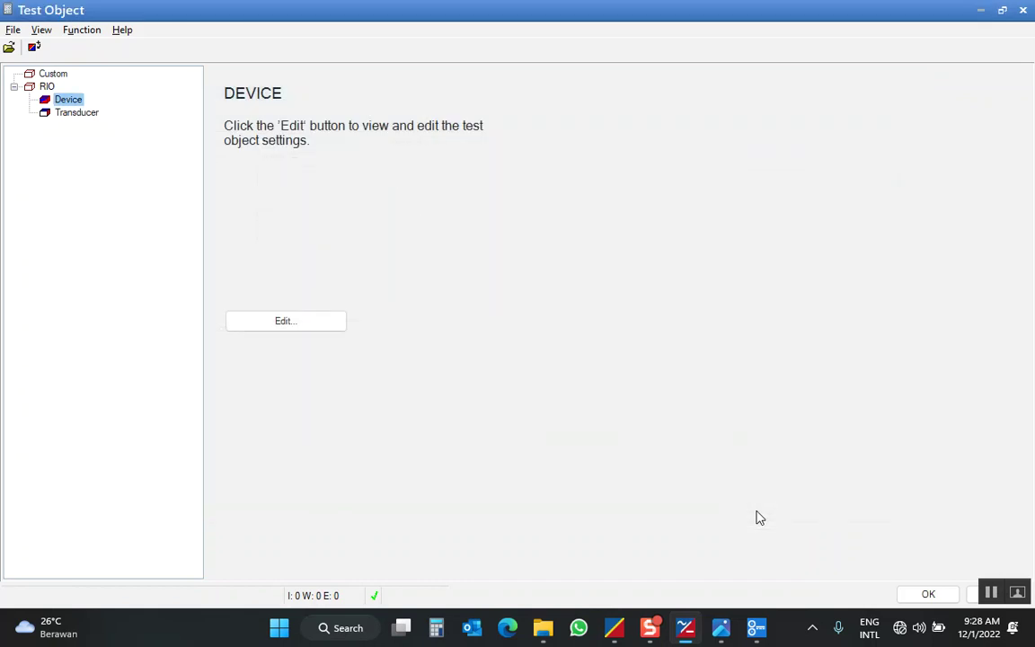
# Step: In the transducer properties, enable only the Voltage function instead of Active Power, with 0.20 % tolerance and a Linear characteristic
pyautogui.doubleClick(86, 114)
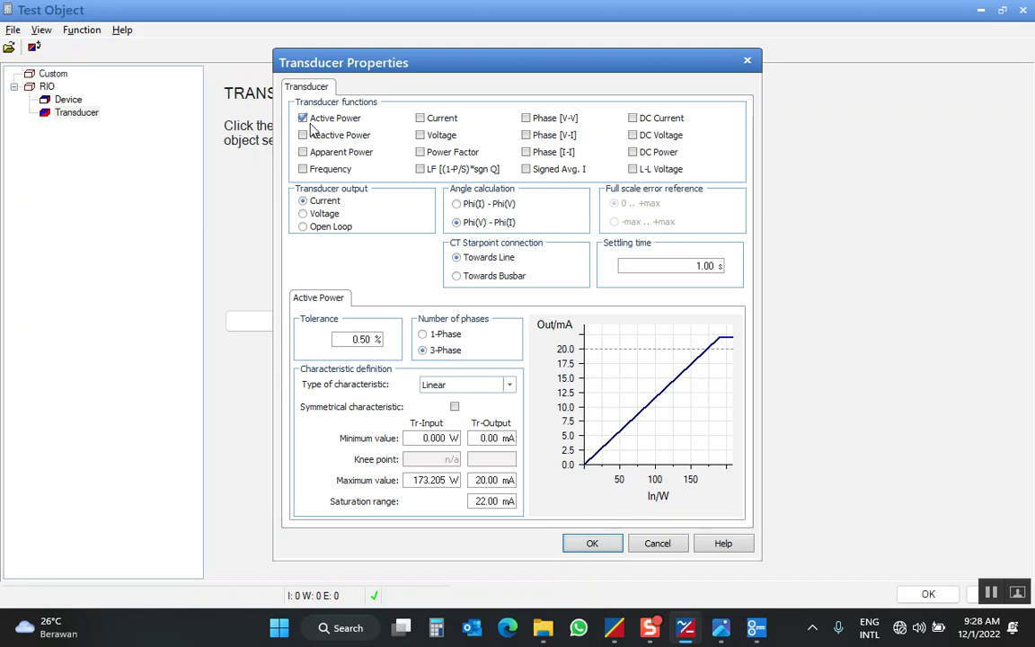
pyautogui.click(420, 135)
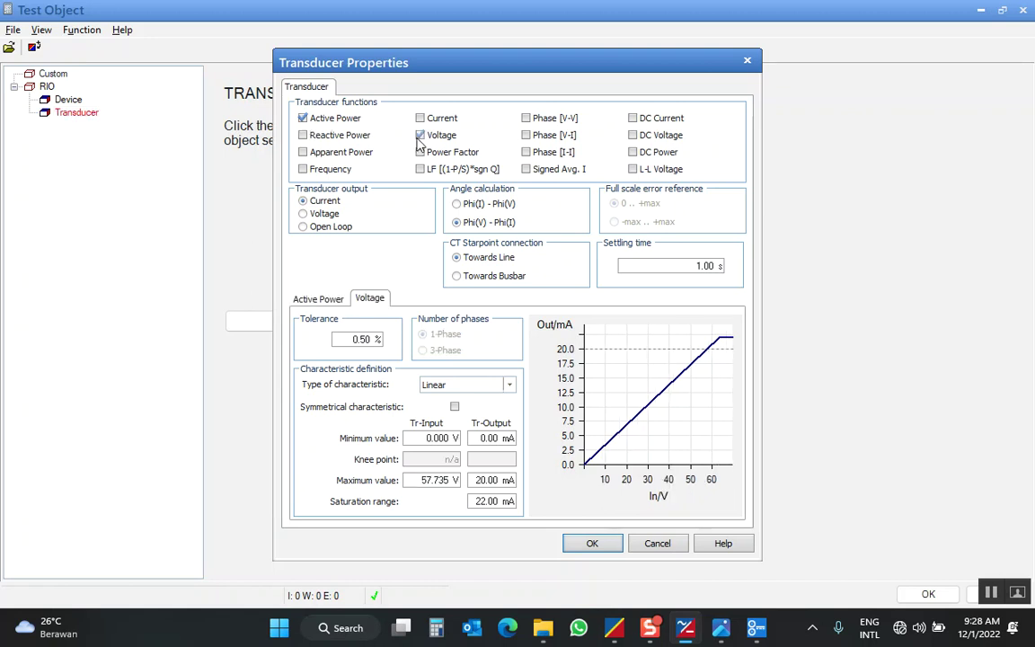
pyautogui.click(302, 117)
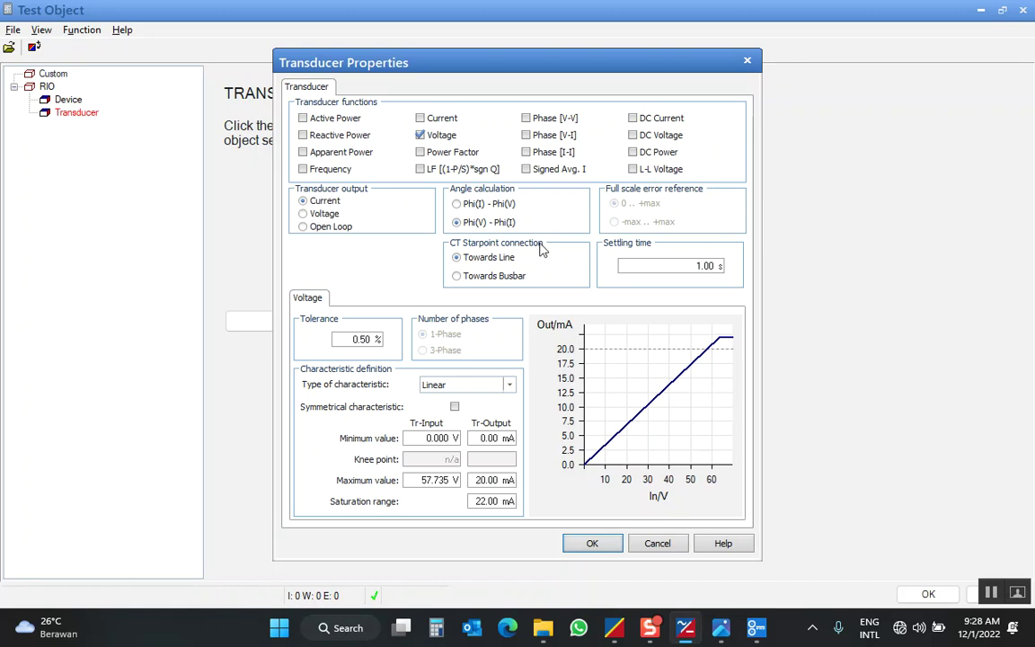
pyautogui.moveTo(361, 339); pyautogui.dragTo(371, 338)
pyautogui.write('2')
pyautogui.click(511, 384)
pyautogui.click(512, 385)
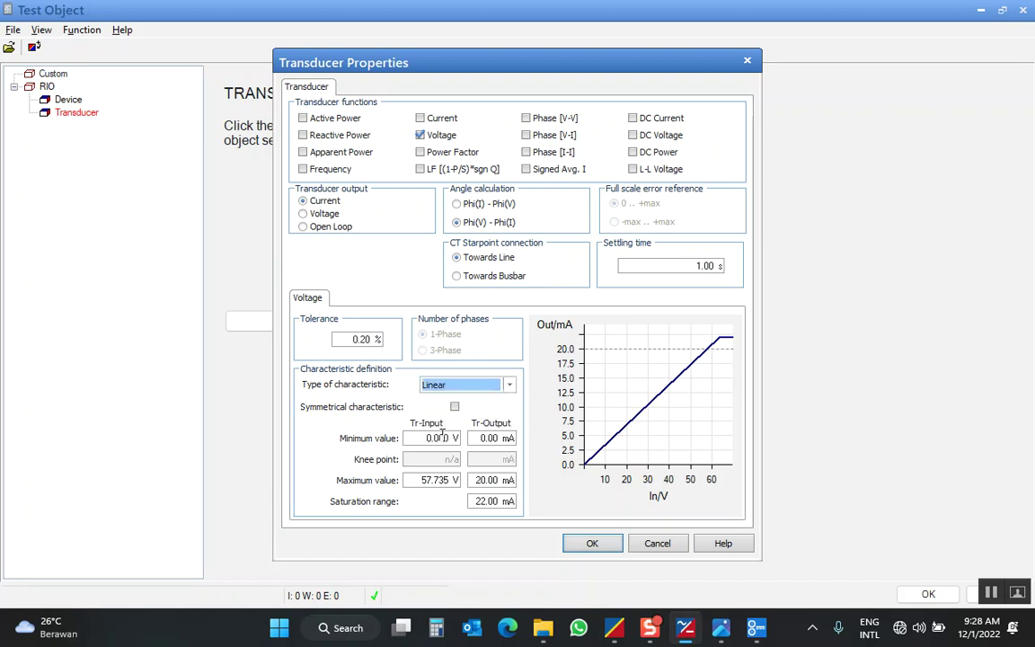
# Step: Set the characteristic's minimum output to 4 mA and its maximum input to 110 V, and accept the transducer properties
pyautogui.moveTo(502, 438); pyautogui.dragTo(461, 439)
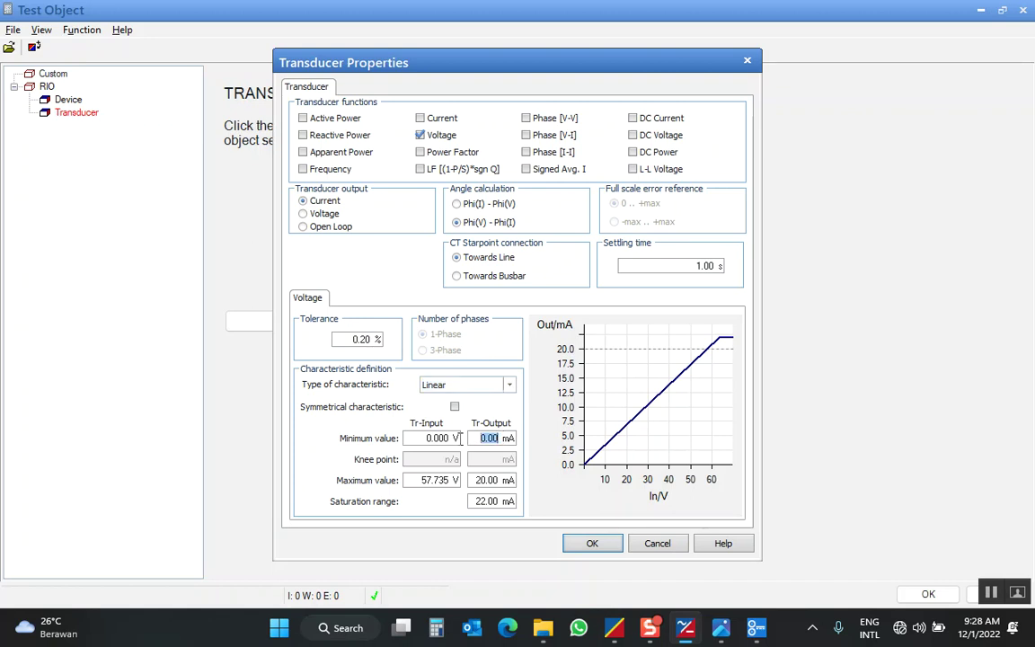
pyautogui.write('4')
pyautogui.moveTo(422, 482); pyautogui.dragTo(479, 500)
pyautogui.write('110')
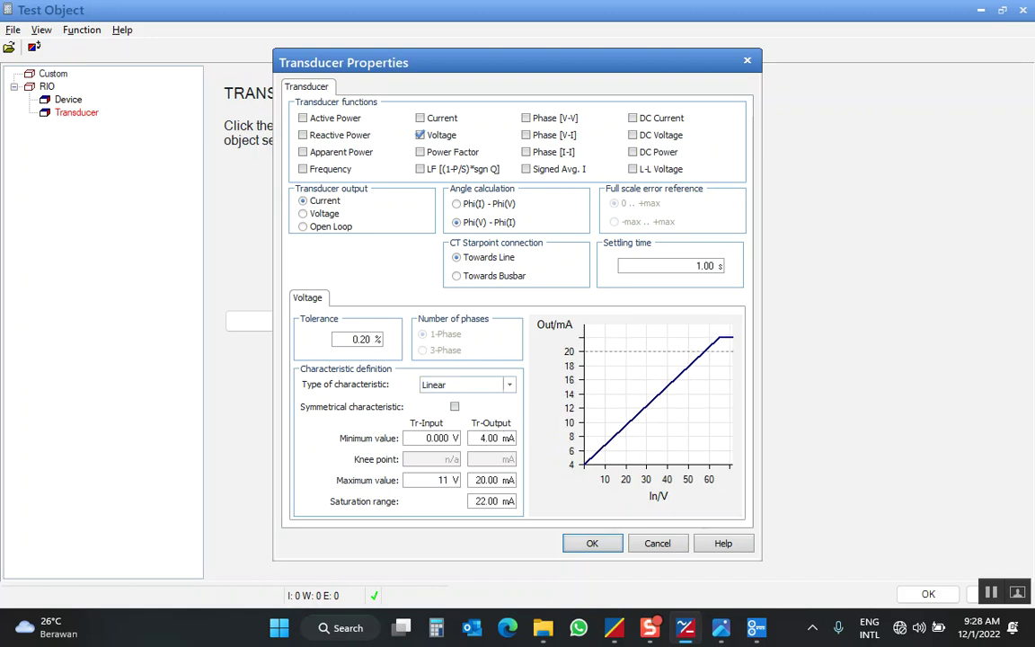
pyautogui.click(494, 482)
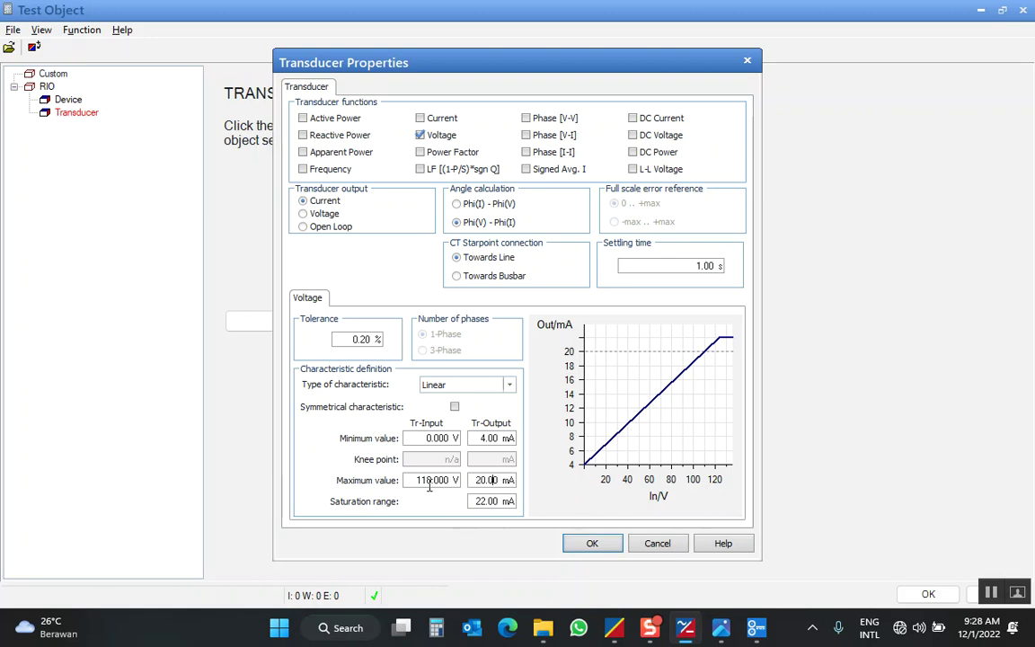
pyautogui.click(590, 546)
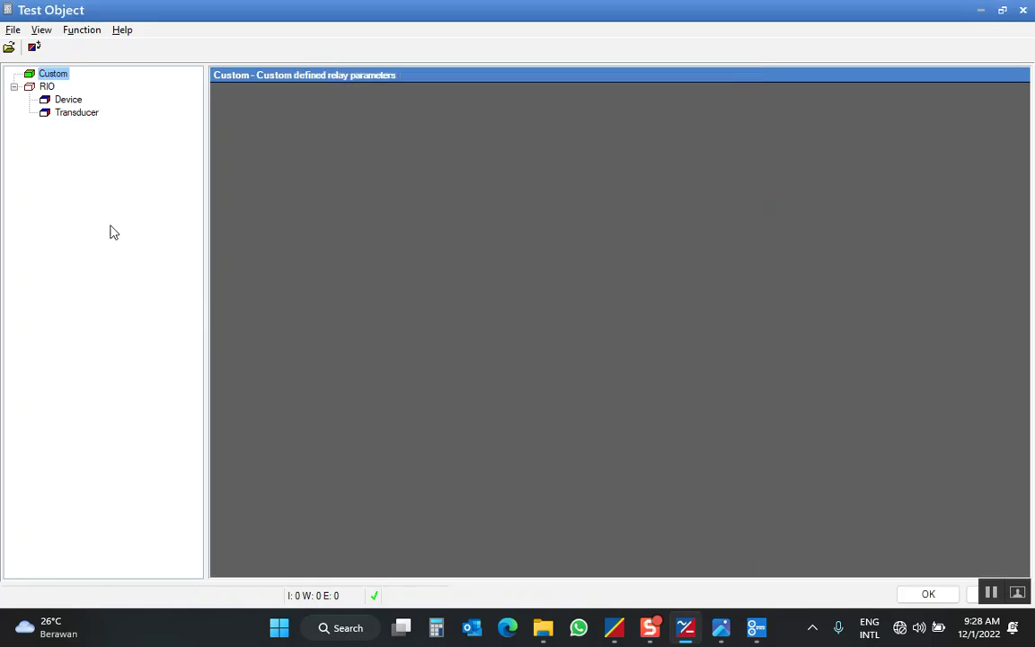
# Step: Set the device's V max limit to 300 V (L-L), and accept the device settings and the test object
pyautogui.doubleClick(67, 105)
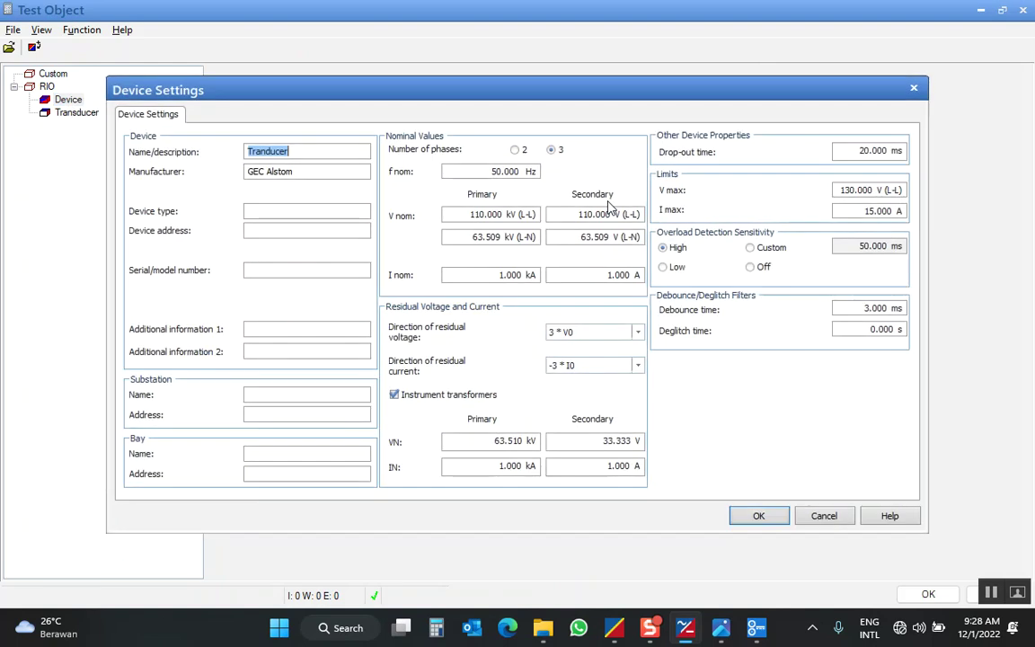
pyautogui.click(883, 191)
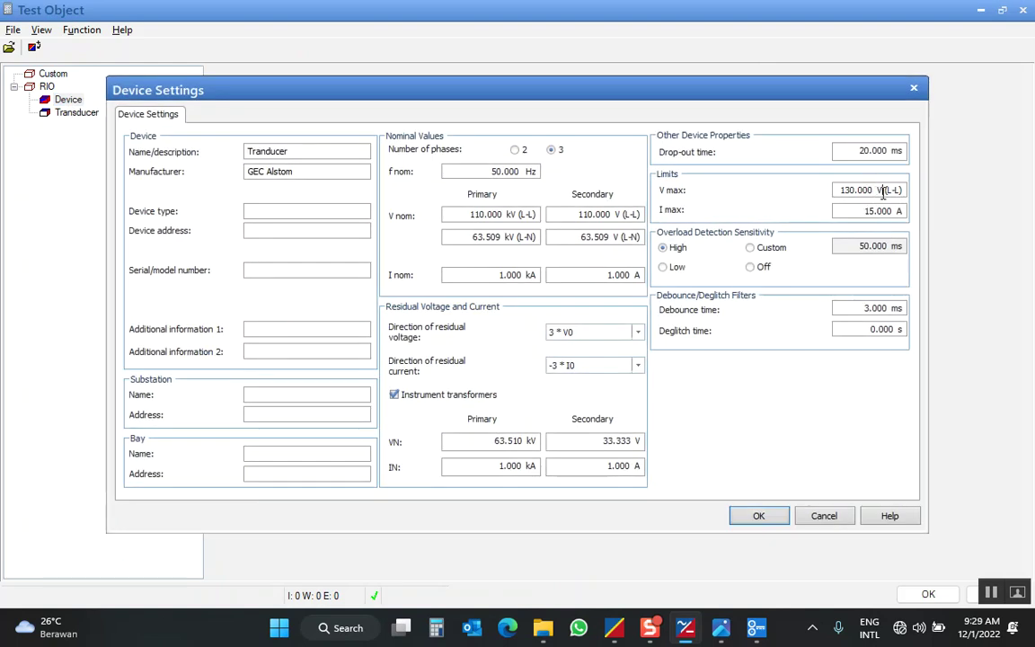
pyautogui.write('300')
pyautogui.click(861, 209)
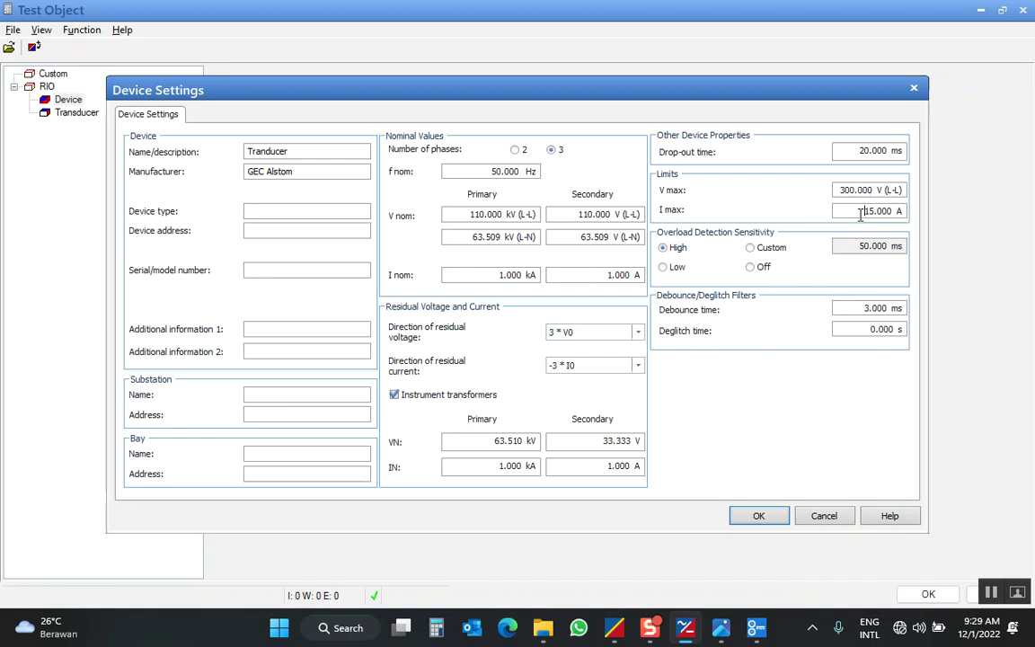
pyautogui.click(764, 516)
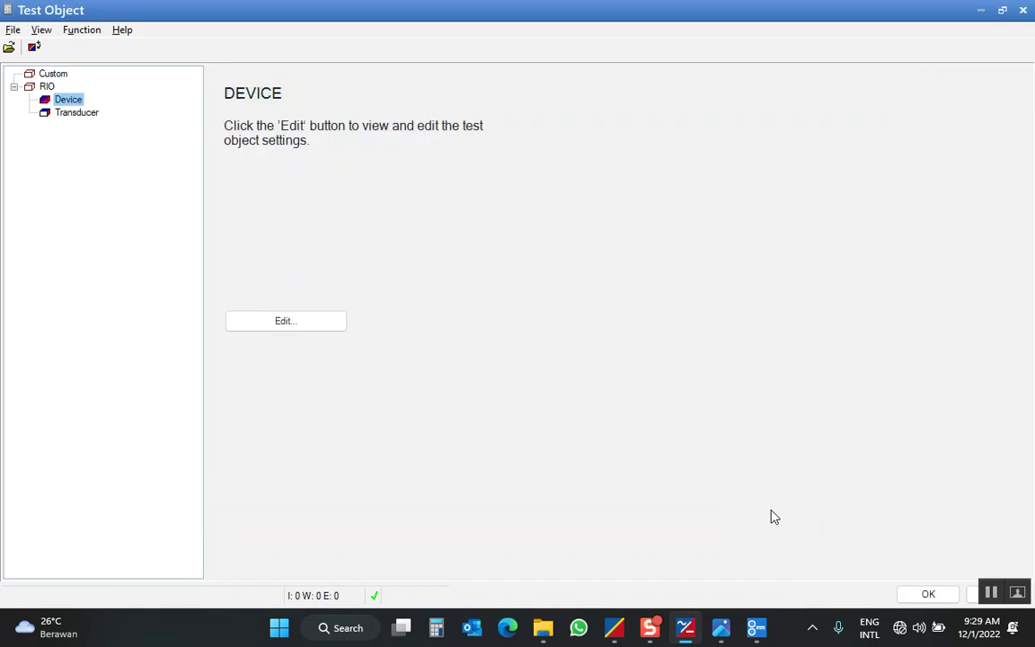
pyautogui.click(923, 595)
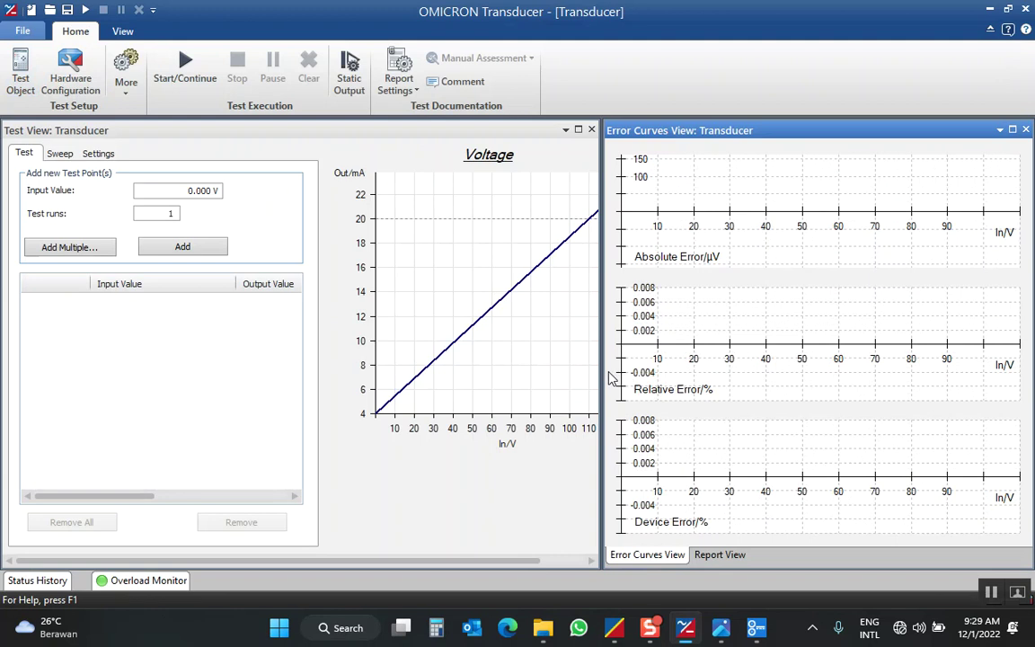
# Step: Widen the test view and add a sequence of 10 test points from 0 V to 110 V to the test table
pyautogui.moveTo(601, 378); pyautogui.dragTo(801, 382)
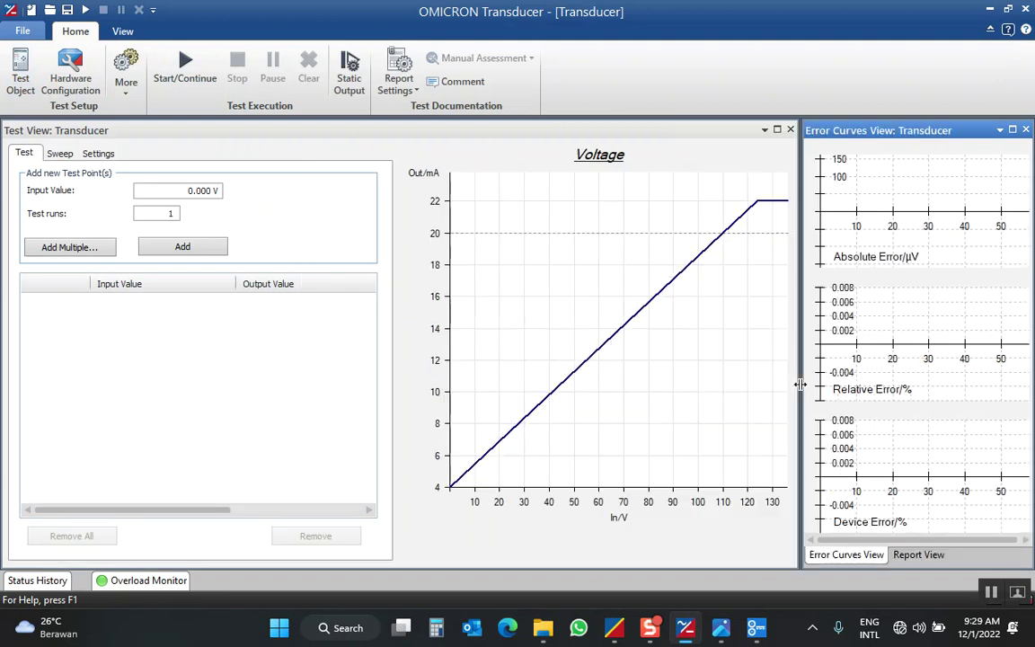
pyautogui.click(97, 254)
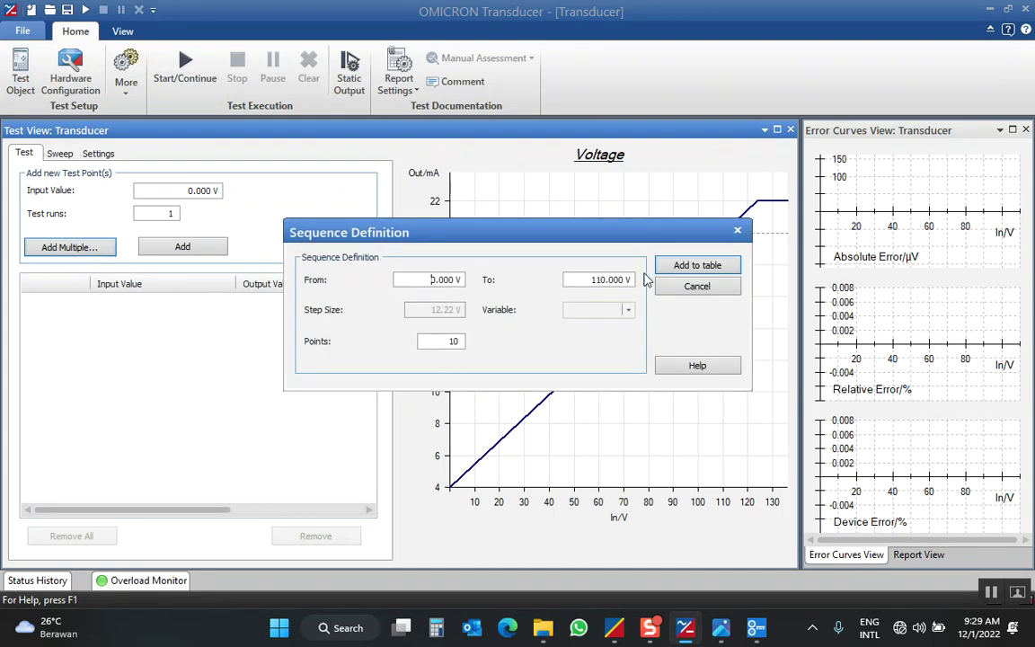
pyautogui.click(672, 276)
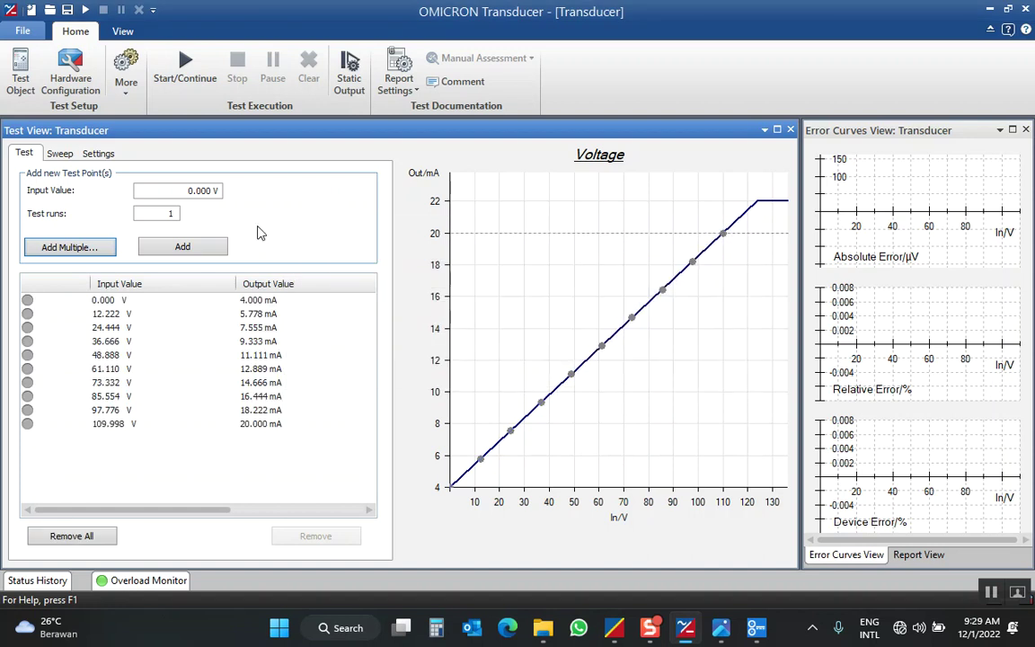
# Step: Review the test's sweep options and its measured quantity, stepping mode and phase settings, and return to the test points
pyautogui.click(57, 155)
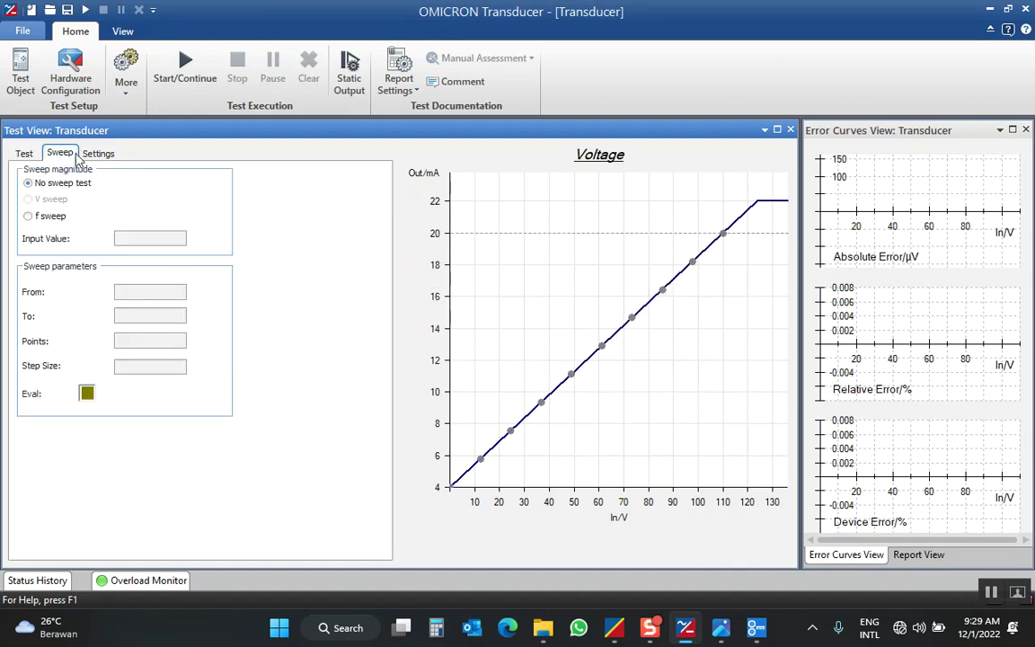
pyautogui.click(99, 155)
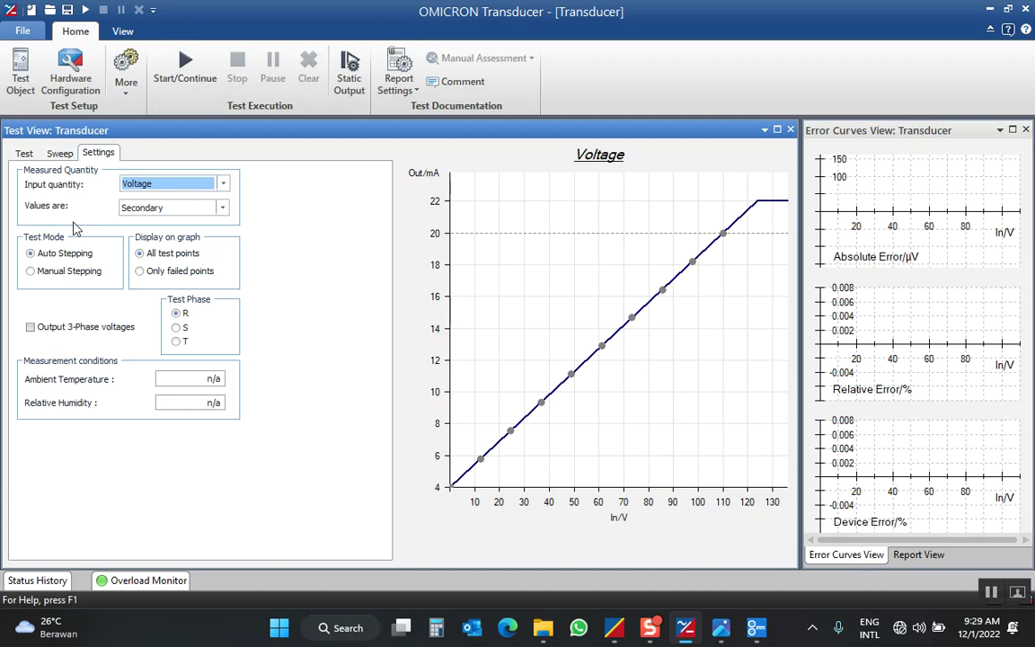
pyautogui.click(58, 154)
pyautogui.click(25, 155)
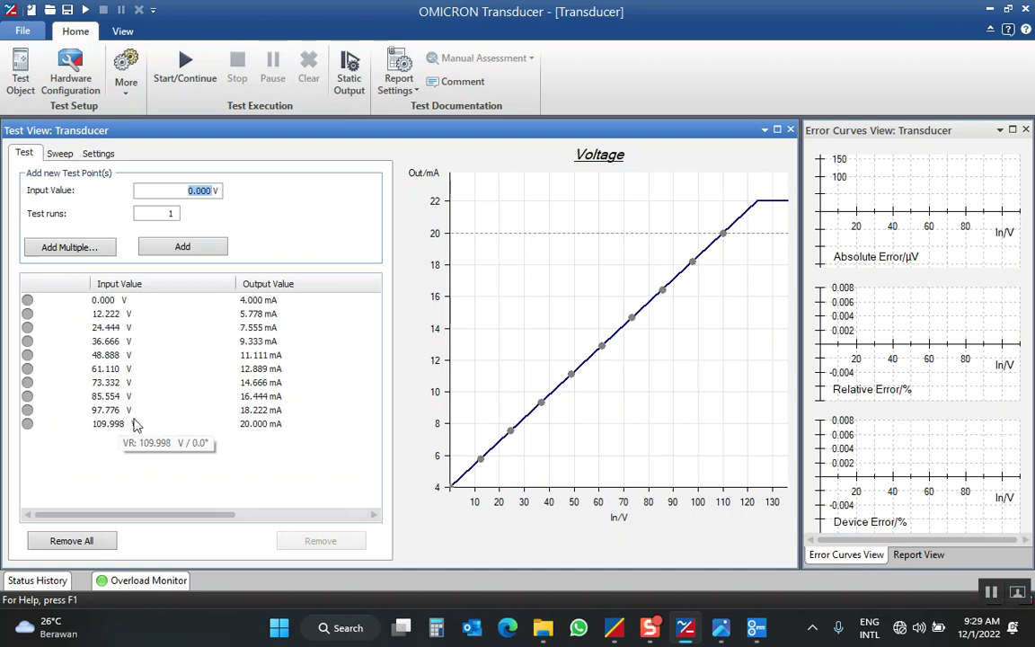
# Step: Run the test over all points and examine the error results of the 0, 24.444, 36.666 and 48.888 V points
pyautogui.click(186, 63)
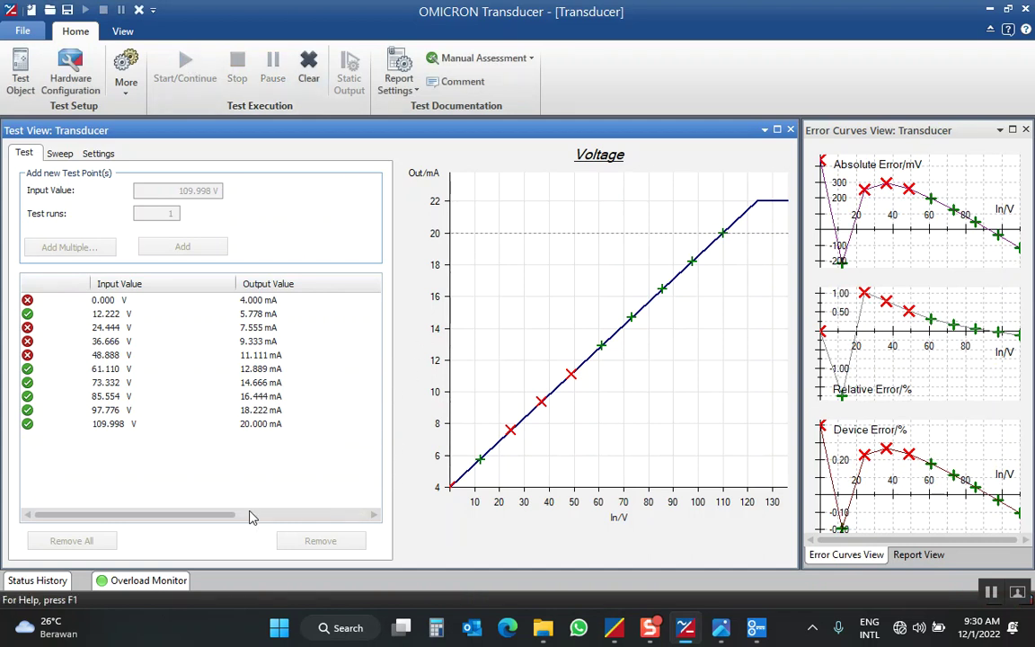
pyautogui.moveTo(231, 515); pyautogui.dragTo(381, 513)
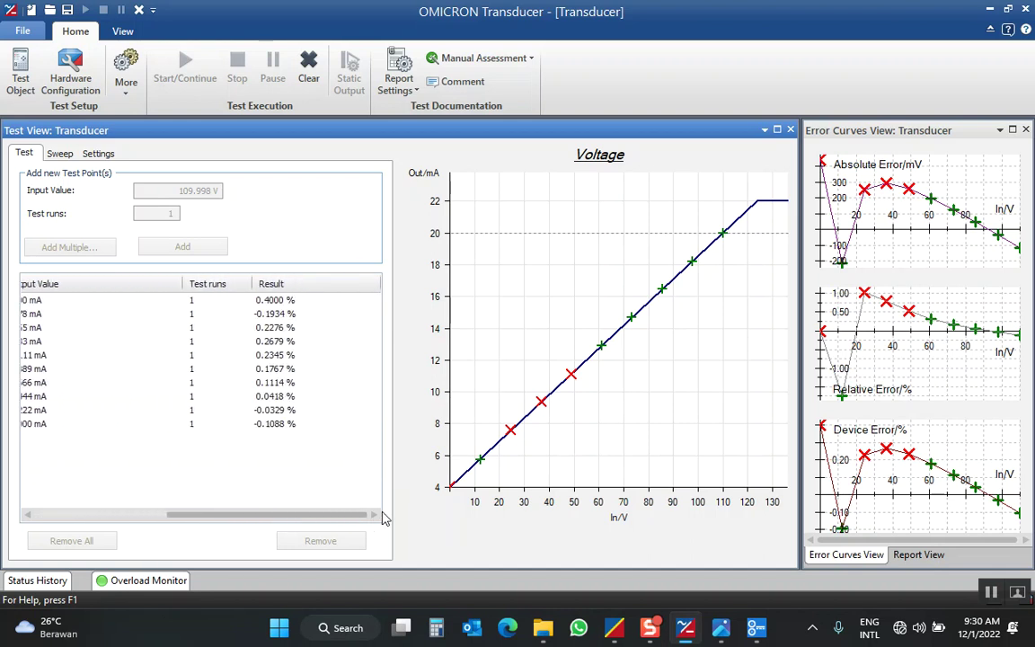
pyautogui.click(263, 299)
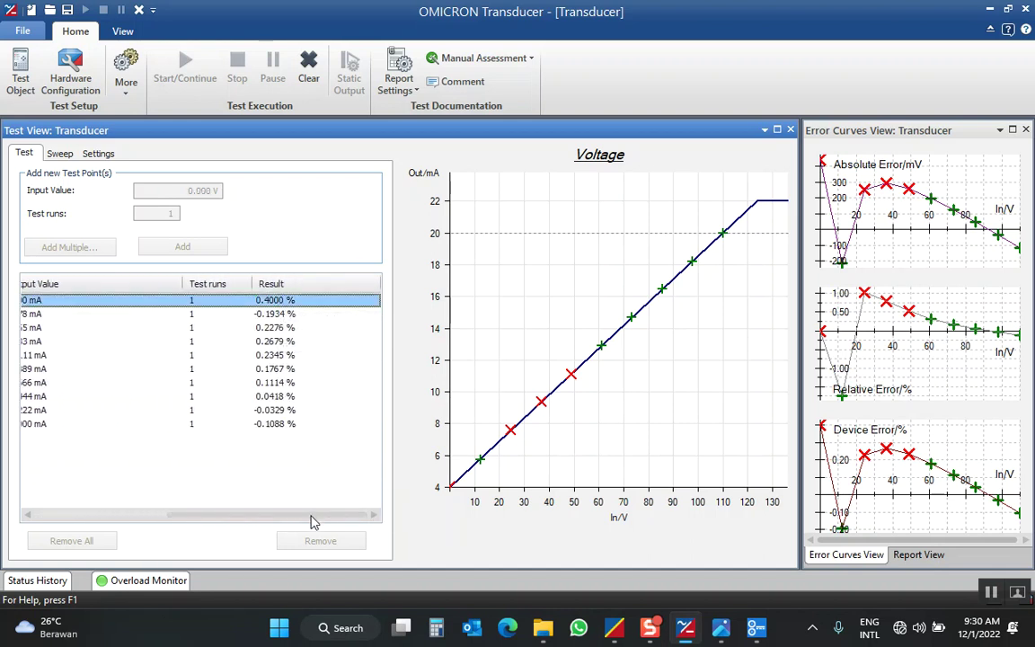
pyautogui.moveTo(315, 517)
pyautogui.mouseDown()
pyautogui.moveTo(172, 519)
pyautogui.moveTo(304, 517)
pyautogui.mouseUp()
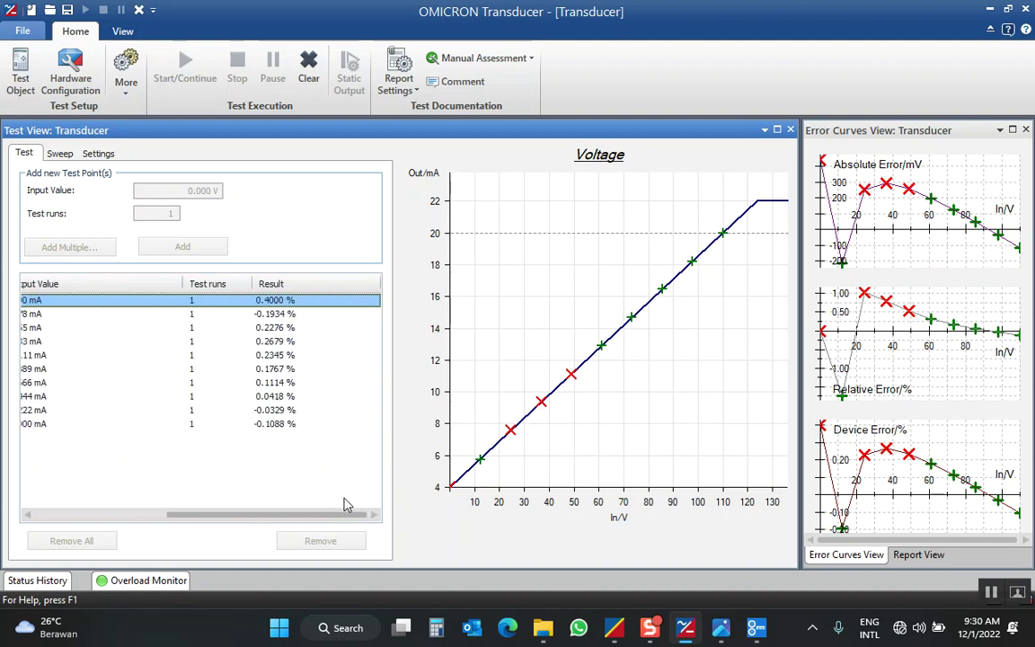
pyautogui.click(279, 329)
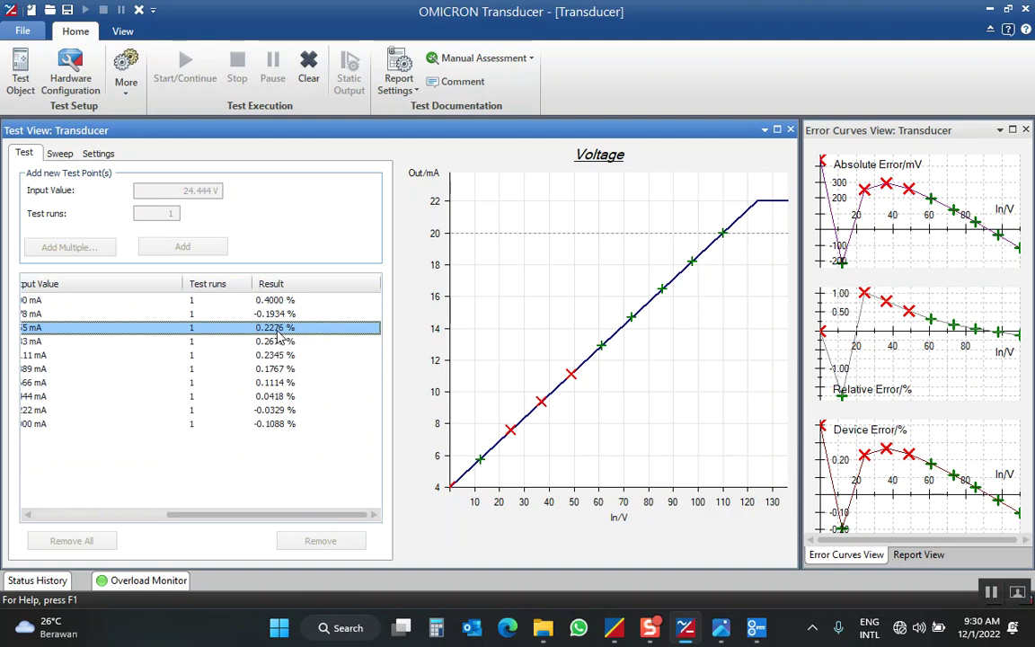
pyautogui.click(278, 347)
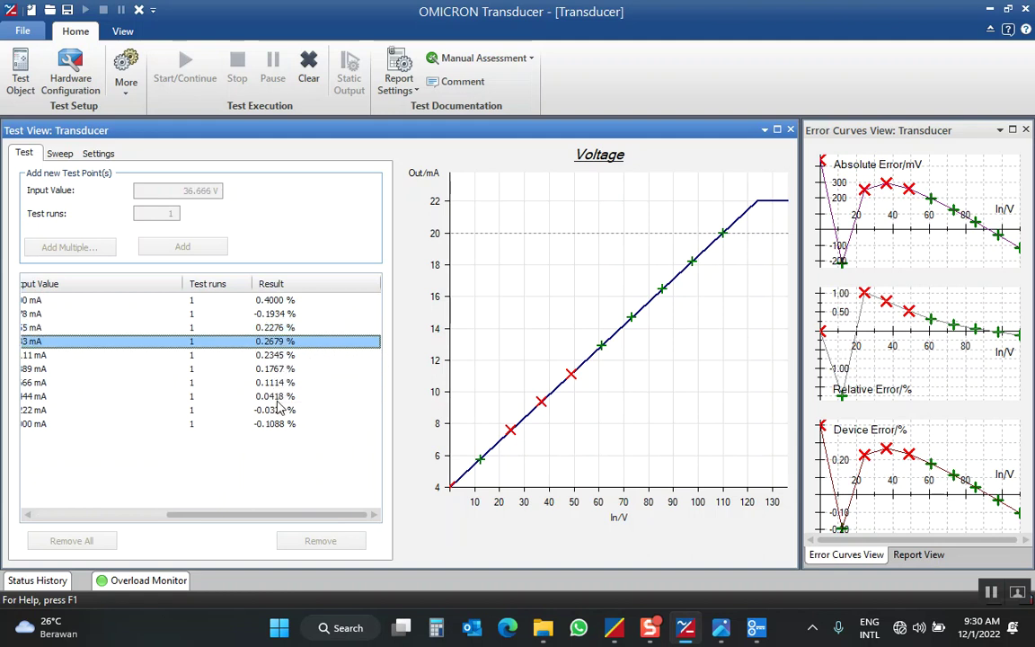
pyautogui.click(285, 358)
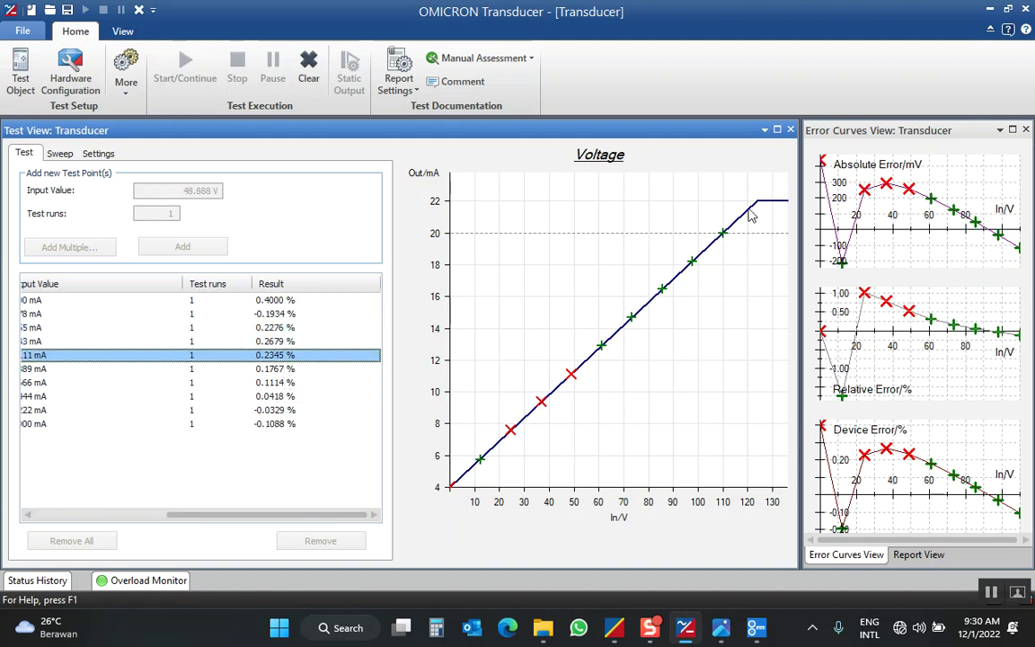
pyautogui.moveTo(347, 517); pyautogui.dragTo(178, 535)
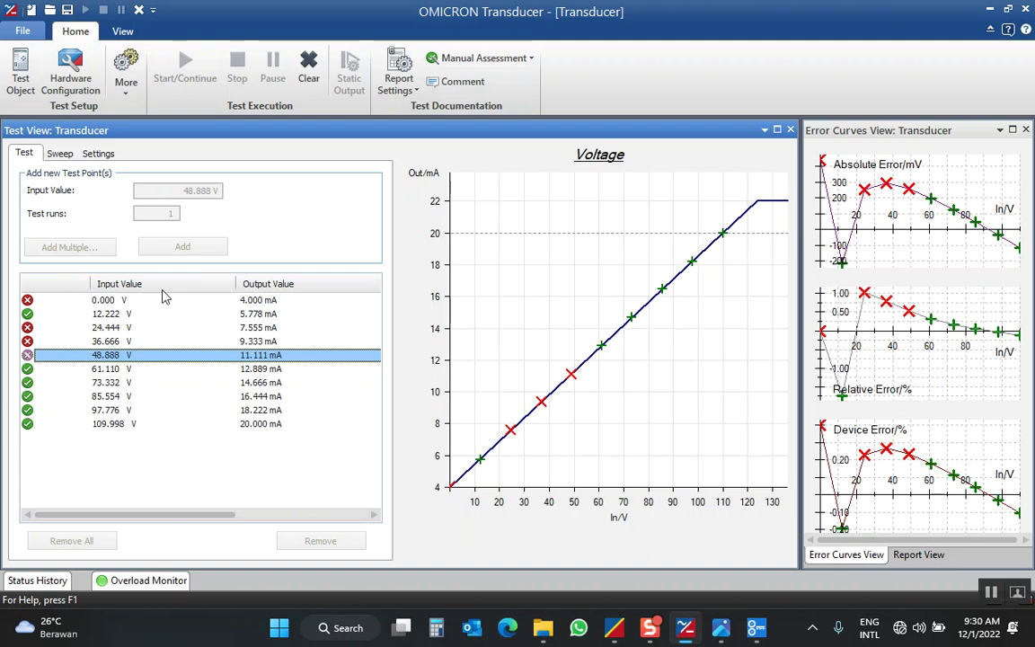
# Step: Clear the results of the test run
pyautogui.click(122, 31)
pyautogui.click(75, 31)
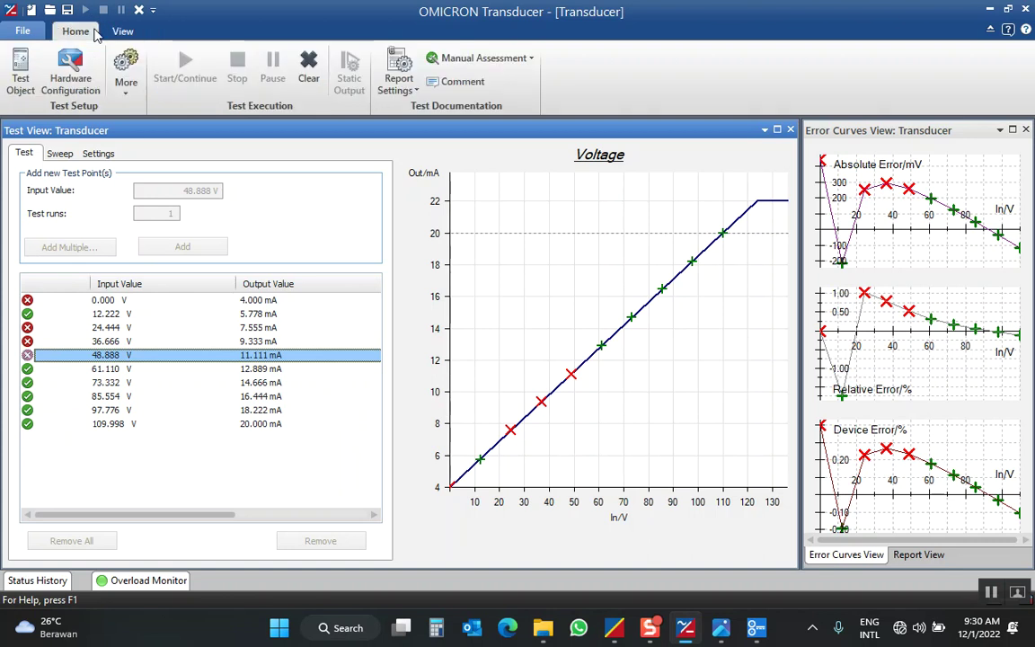
pyautogui.click(308, 69)
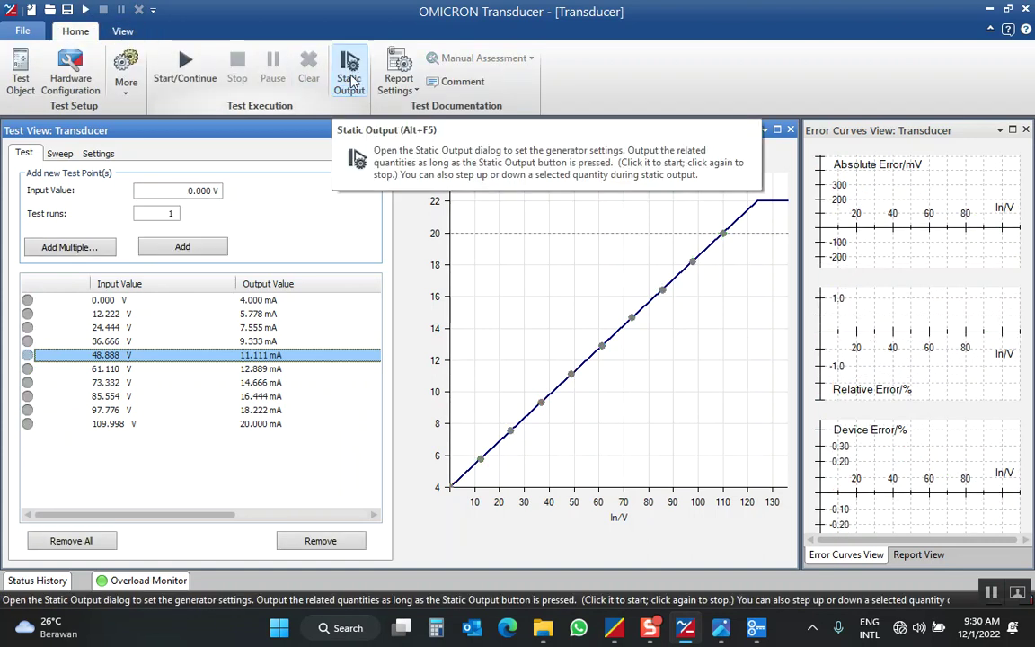
# Step: In Static Output, set the phase R voltage magnitude to 0 V and the VR step size to 10 V
pyautogui.click(347, 69)
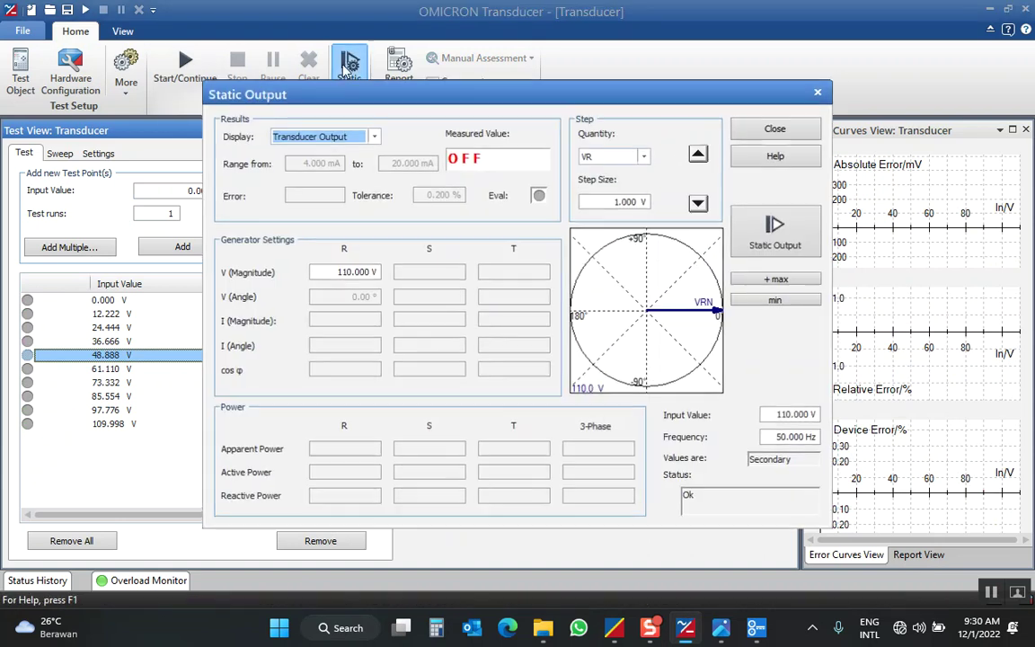
pyautogui.click(337, 271)
pyautogui.write('0')
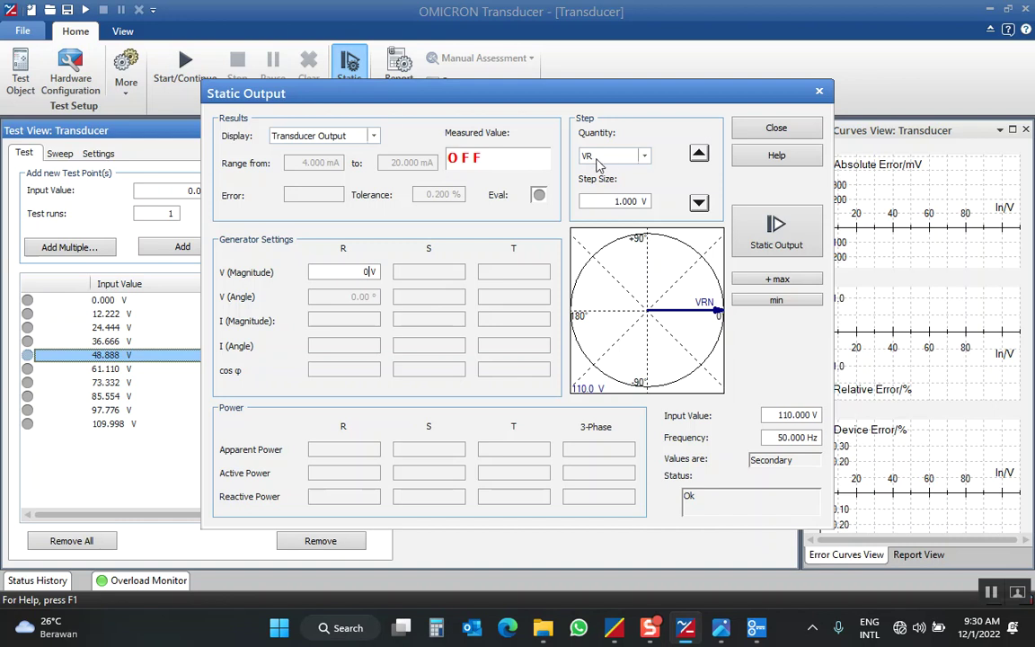
pyautogui.click(638, 157)
pyautogui.click(637, 159)
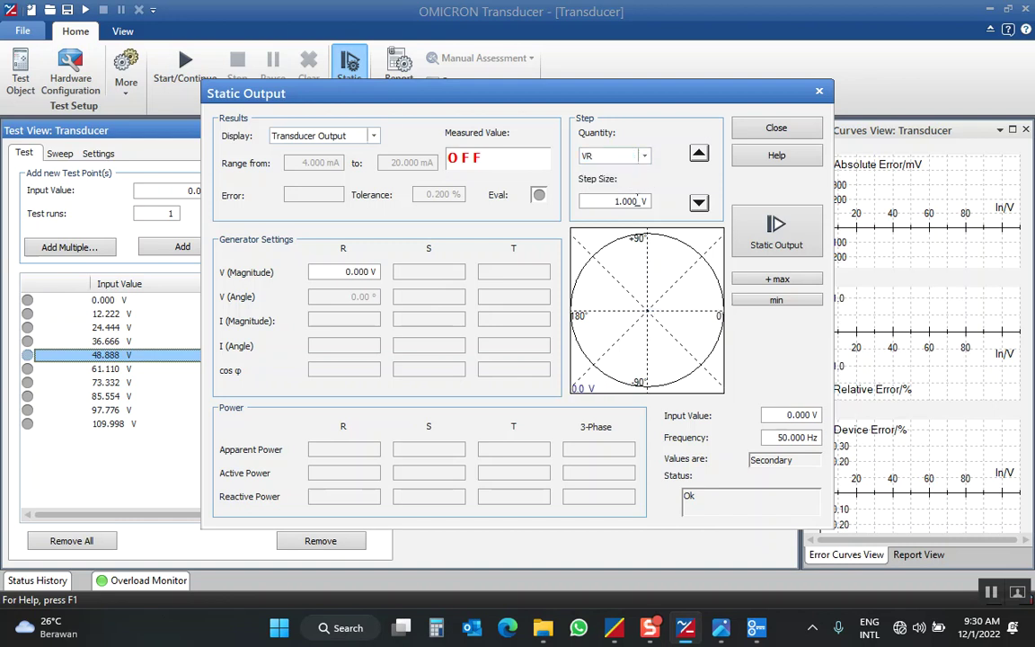
pyautogui.click(639, 202)
pyautogui.write('10')
# Step: Measure the transducer output at 0 V and one step up at 10 V, and end Static Output
pyautogui.click(783, 232)
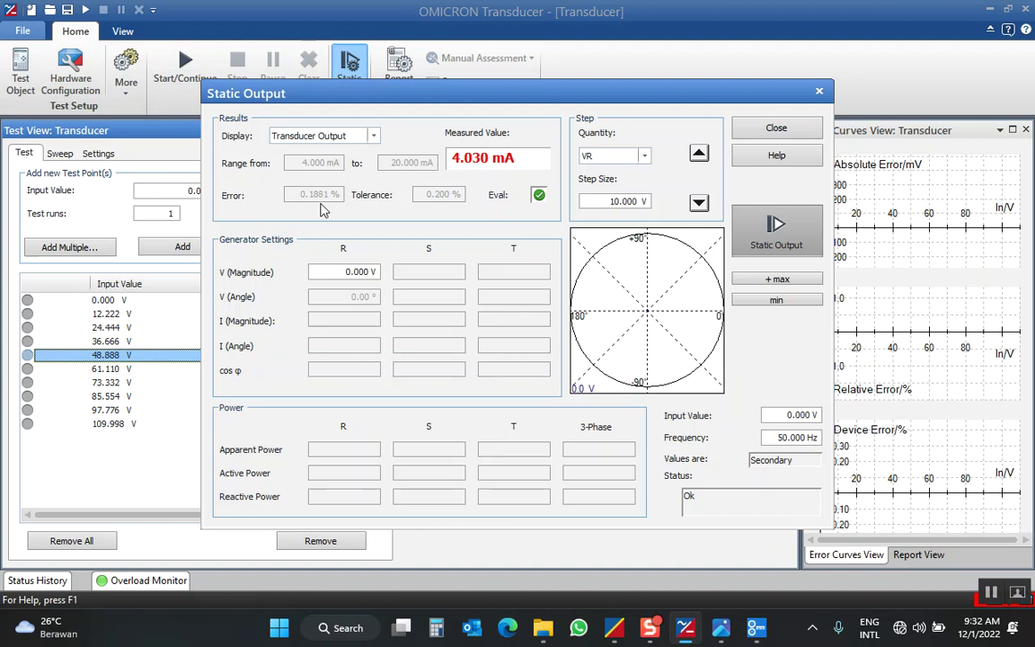
pyautogui.click(700, 155)
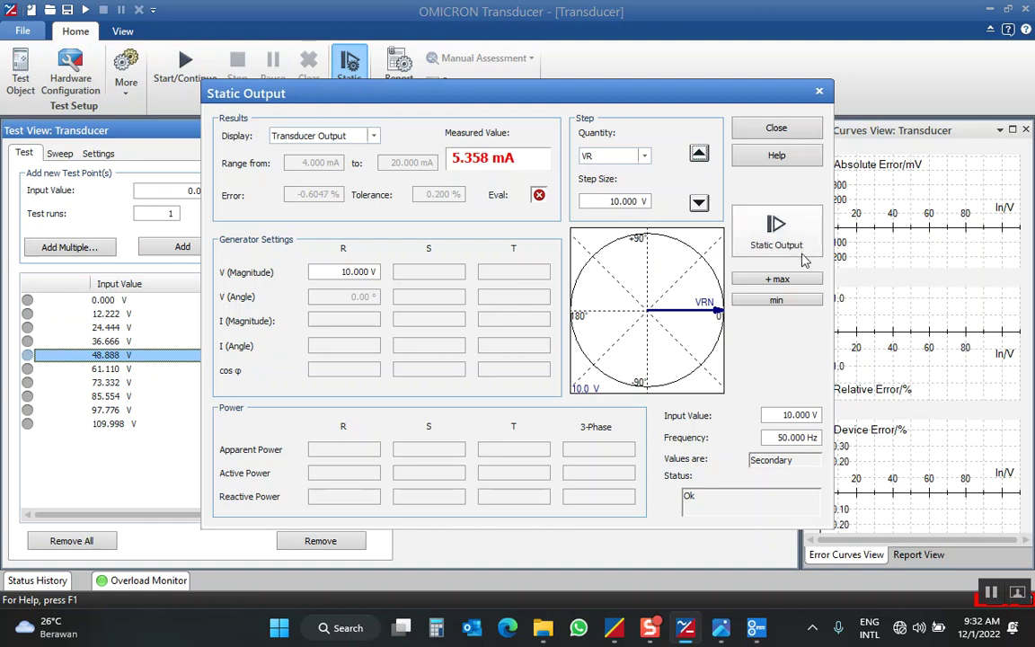
pyautogui.click(782, 131)
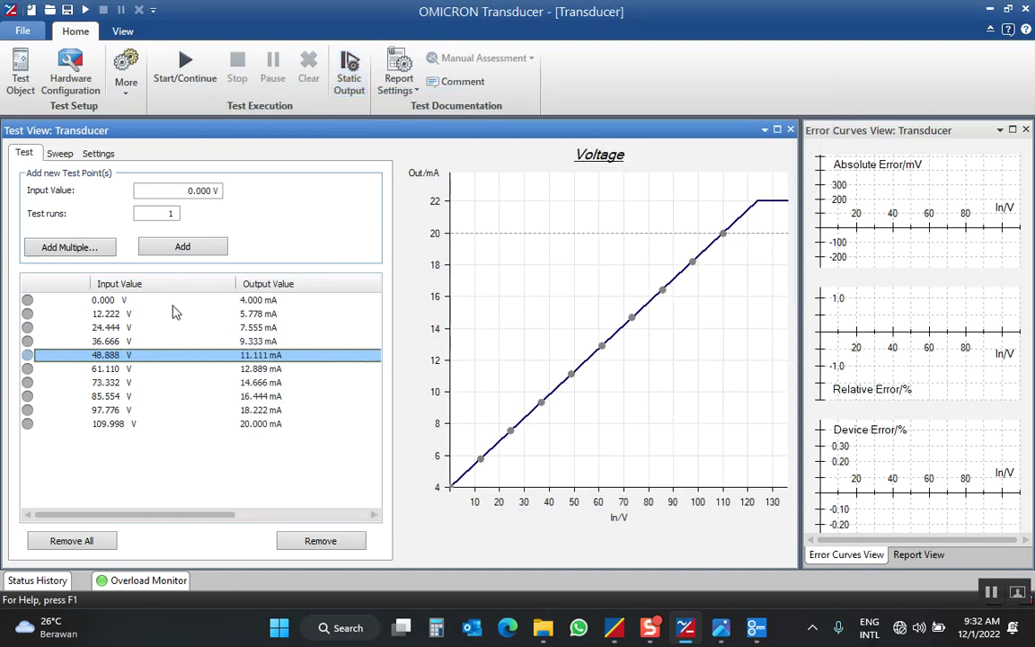
# Step: Run the test again with the Linear characteristic and clear its results
pyautogui.click(182, 64)
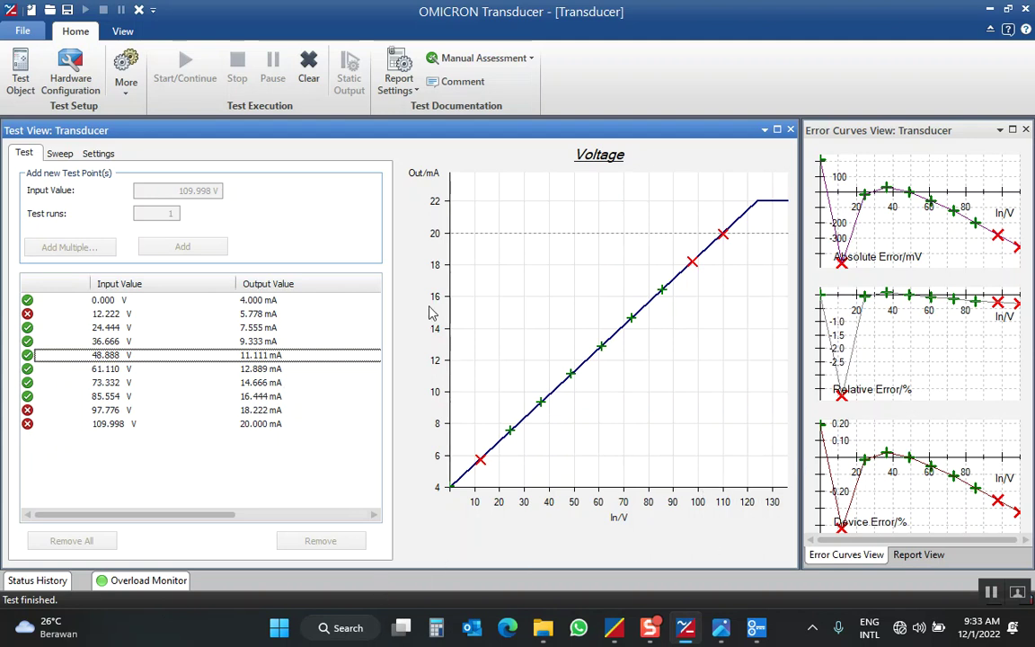
pyautogui.click(309, 65)
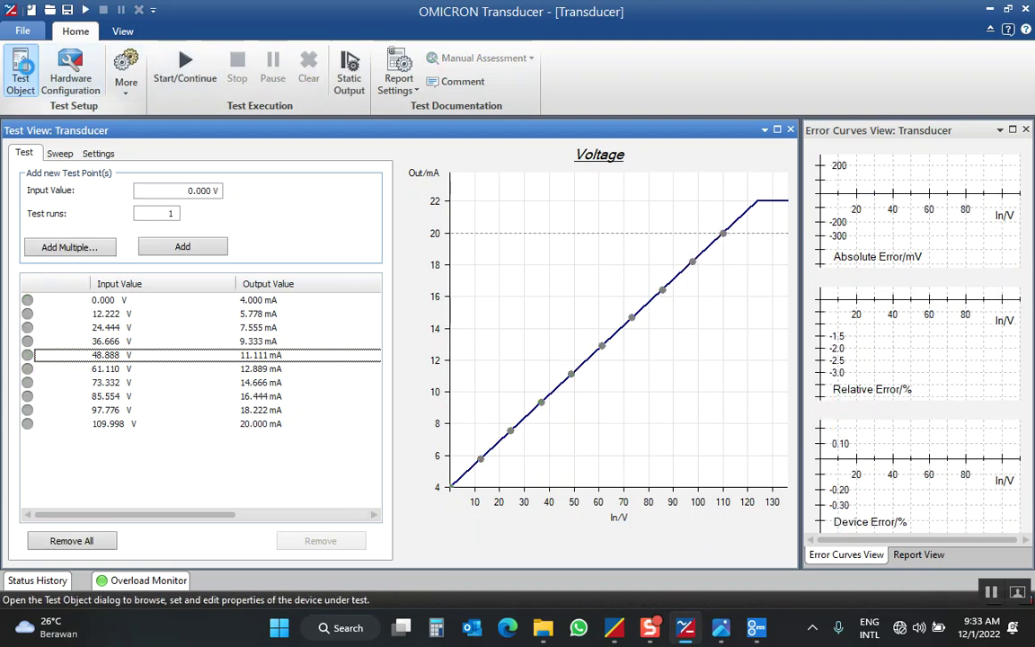
# Step: Try the Compound characteristic in the transducer properties, choose Quadratic instead, and accept the properties and the test object
pyautogui.click(19, 67)
pyautogui.doubleClick(77, 113)
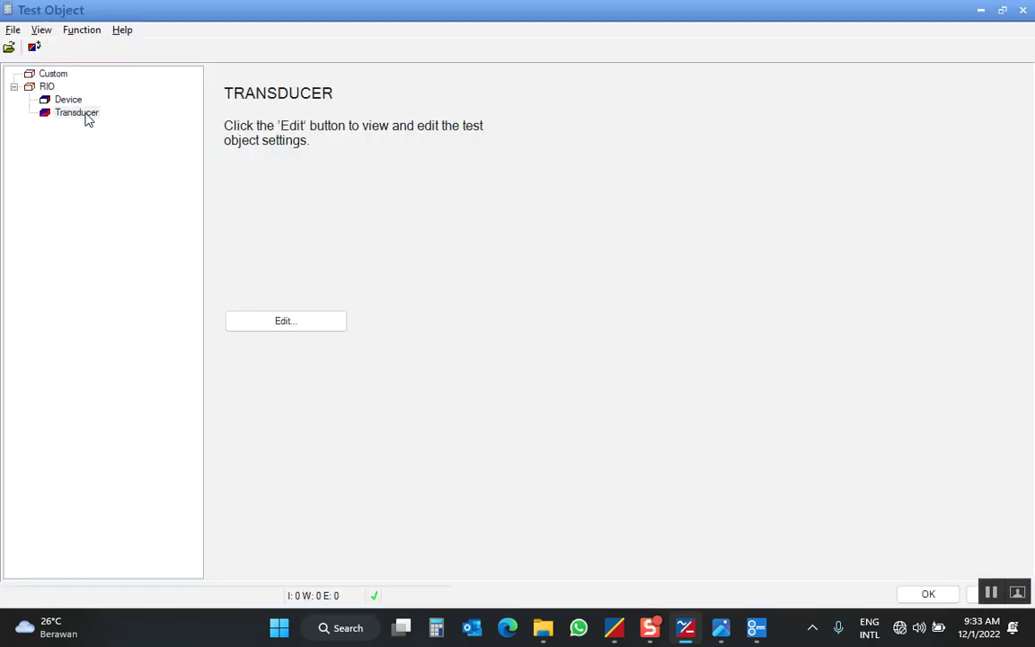
pyautogui.click(506, 385)
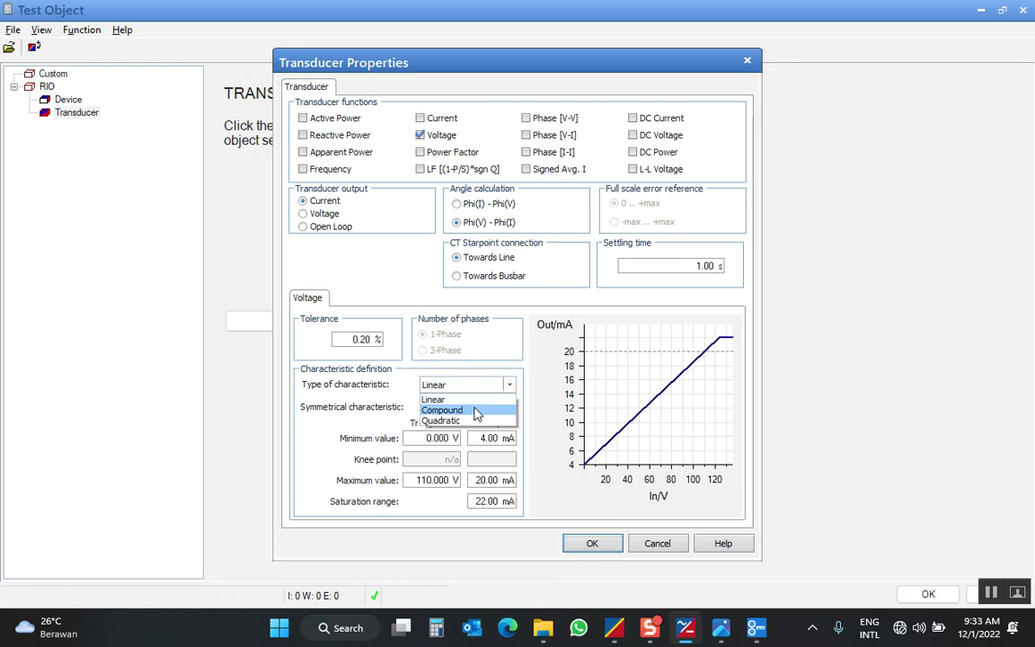
pyautogui.click(478, 410)
pyautogui.click(497, 388)
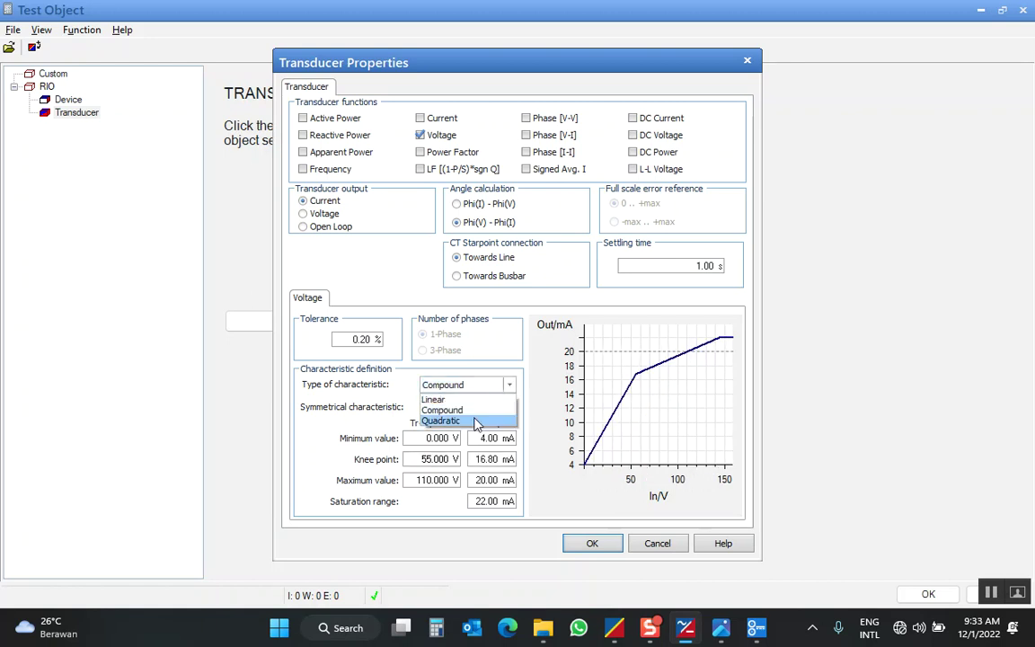
pyautogui.click(477, 421)
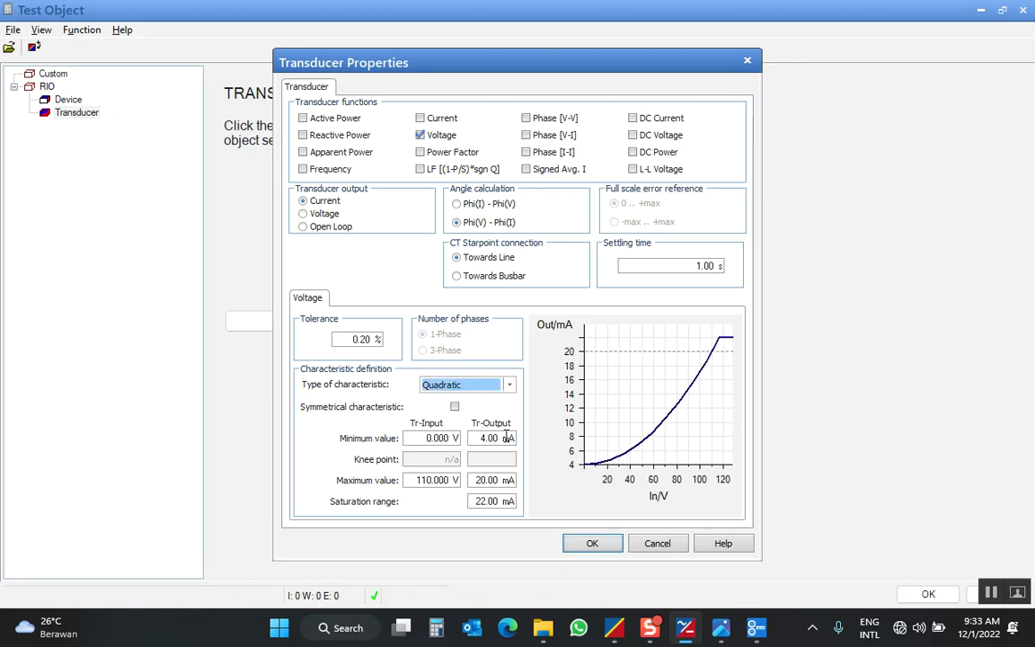
pyautogui.click(605, 550)
pyautogui.click(928, 593)
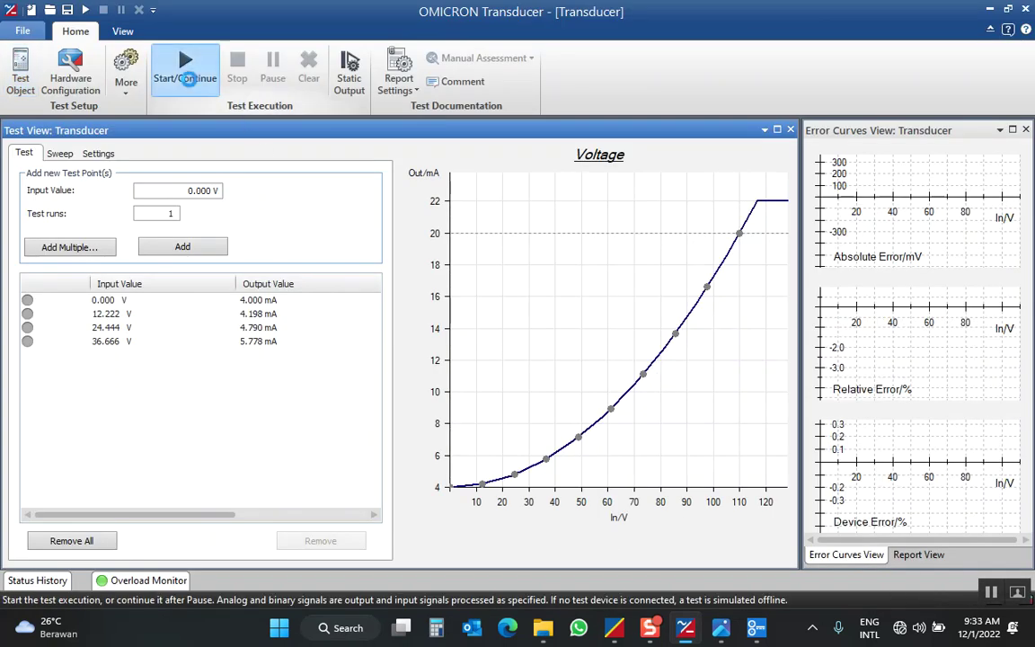
# Step: Run the test with the Quadratic characteristic and clear its results
pyautogui.click(187, 83)
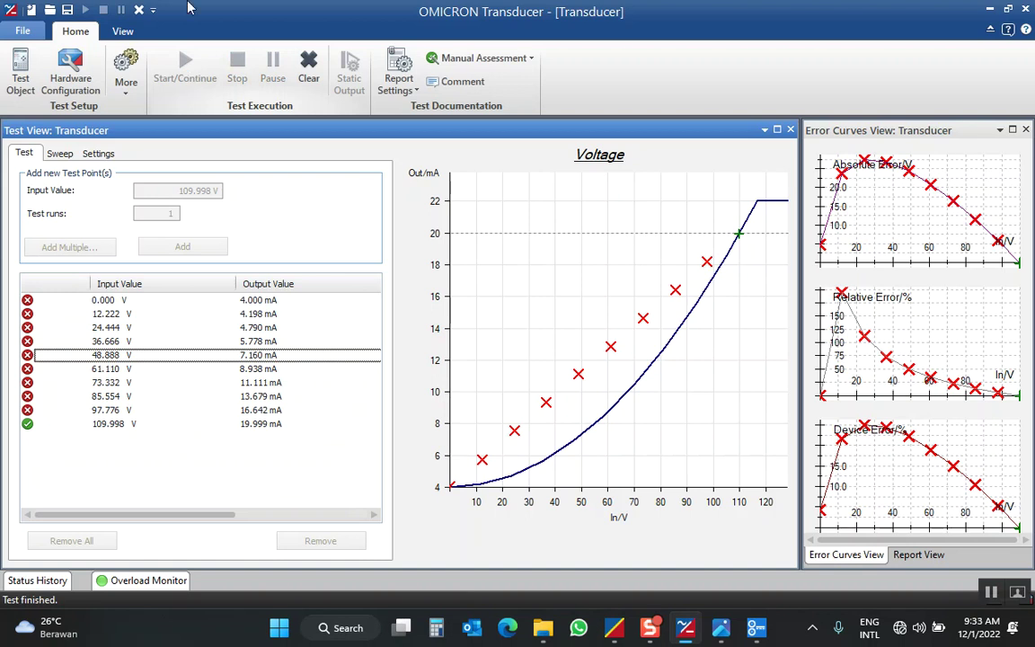
pyautogui.click(308, 72)
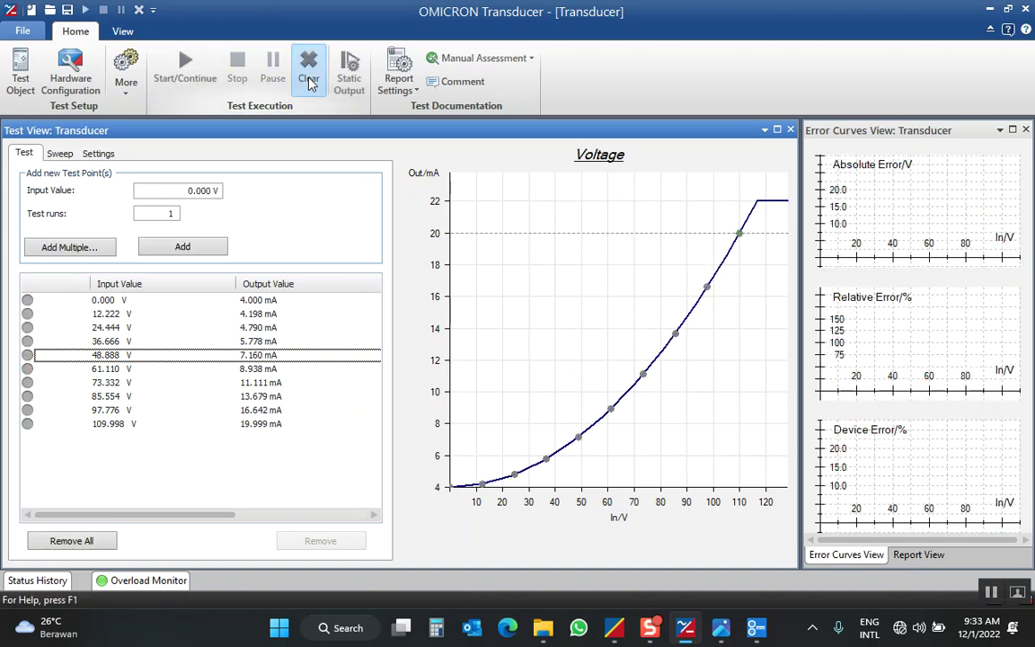
# Step: Set the test object's transducer characteristic back to Linear and accept the transducer properties
pyautogui.click(20, 70)
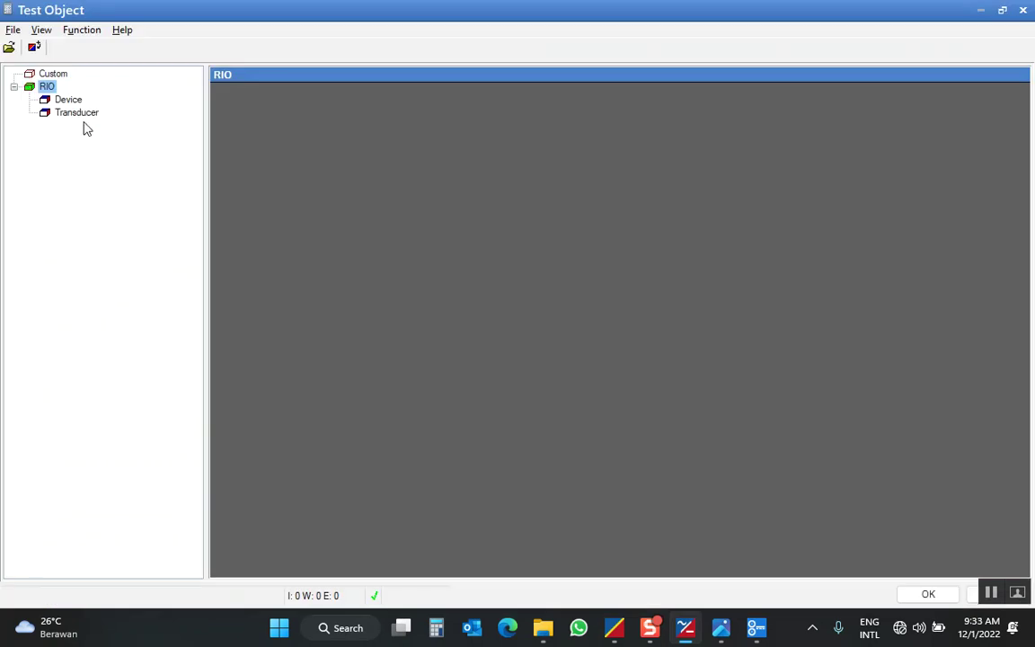
pyautogui.doubleClick(84, 115)
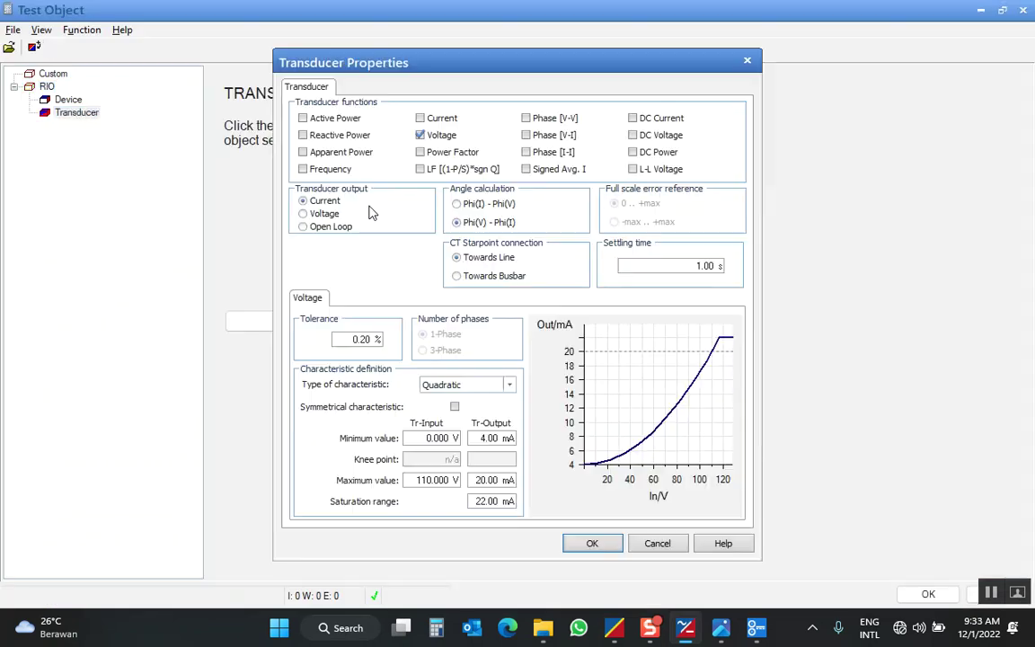
pyautogui.click(483, 385)
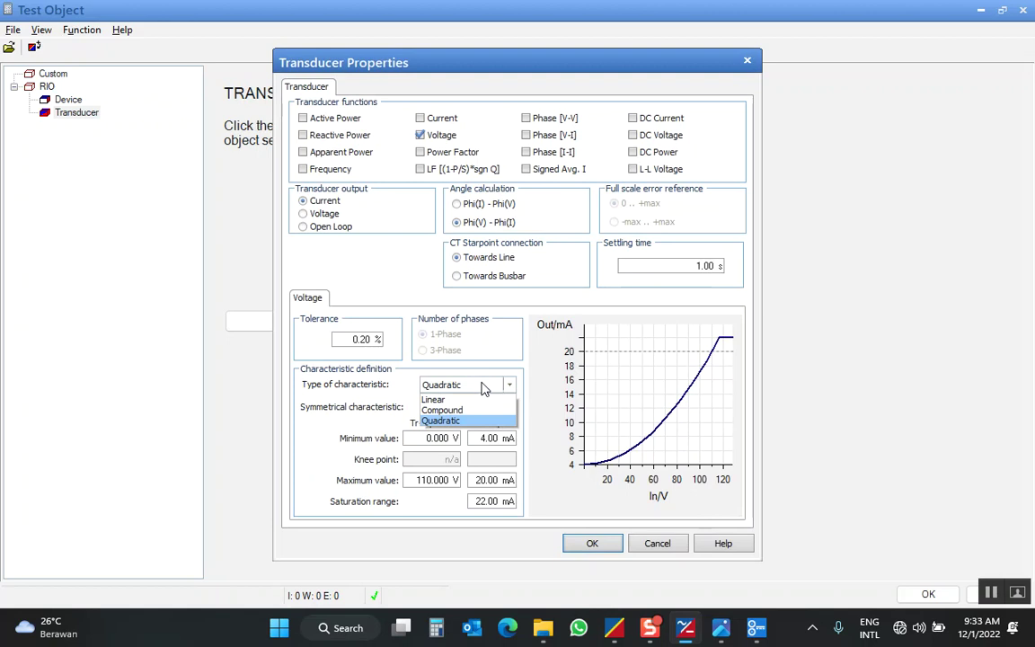
pyautogui.click(468, 401)
pyautogui.click(609, 546)
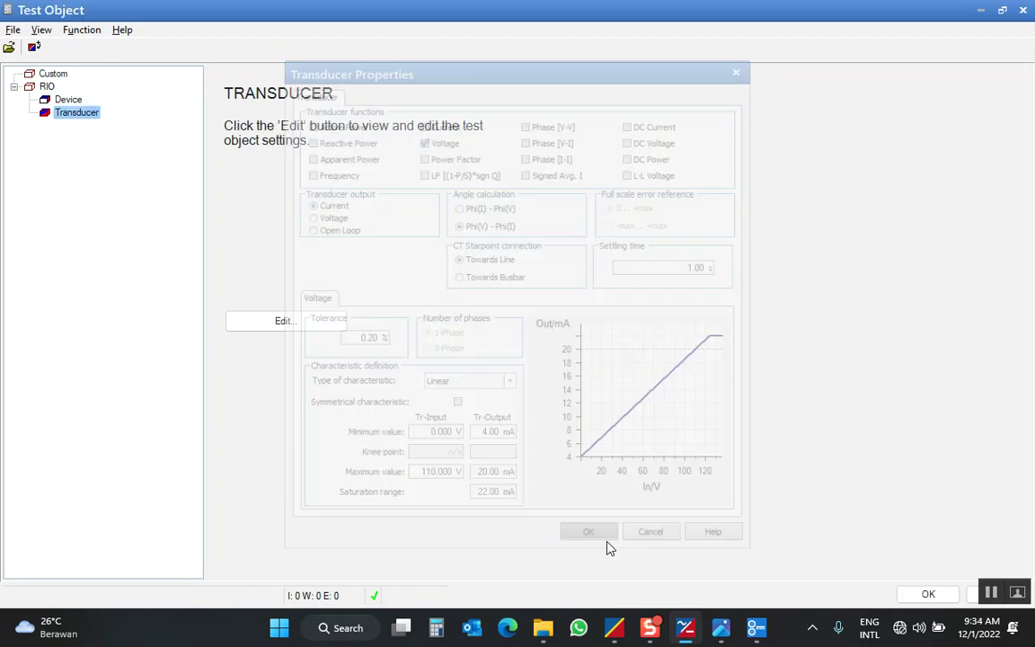
# Step: Accept the test object with the Linear characteristic, run the voltage transducer test and clear its results
pyautogui.click(929, 595)
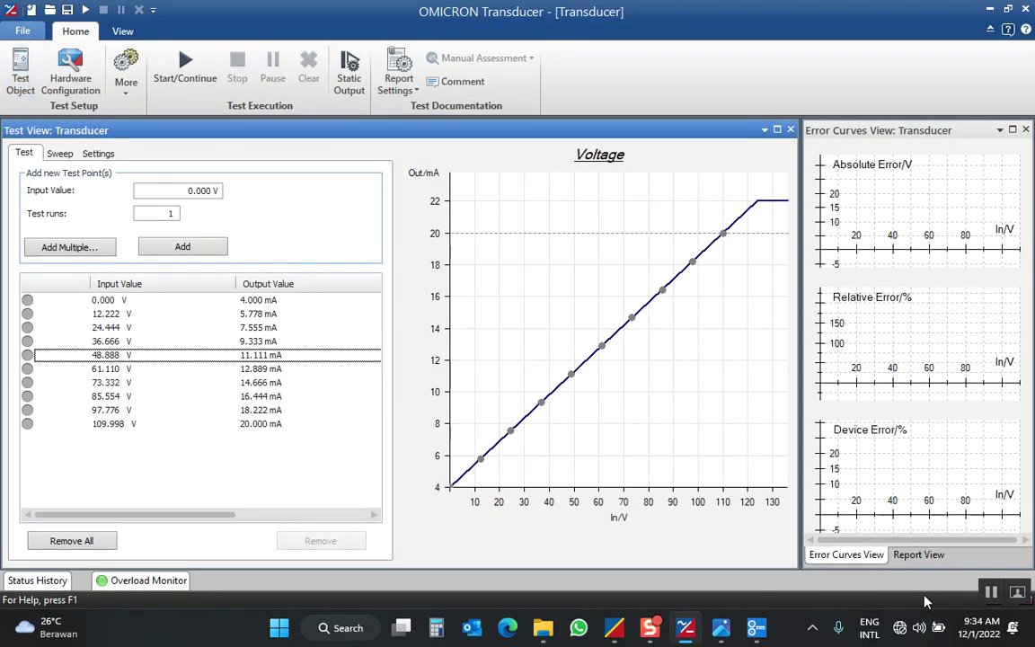
pyautogui.click(188, 72)
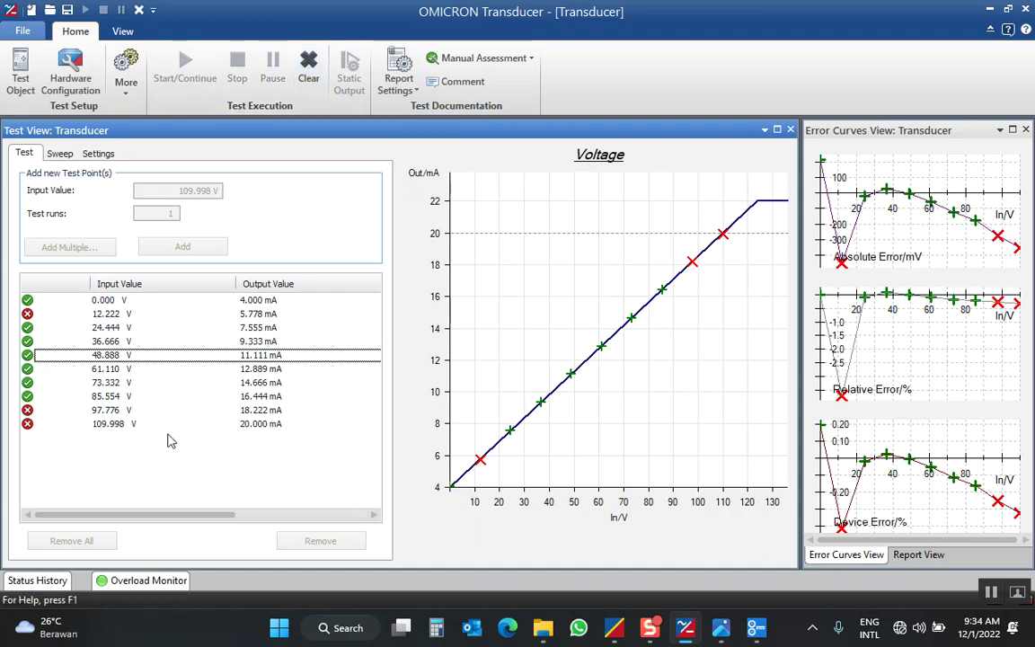
pyautogui.click(308, 79)
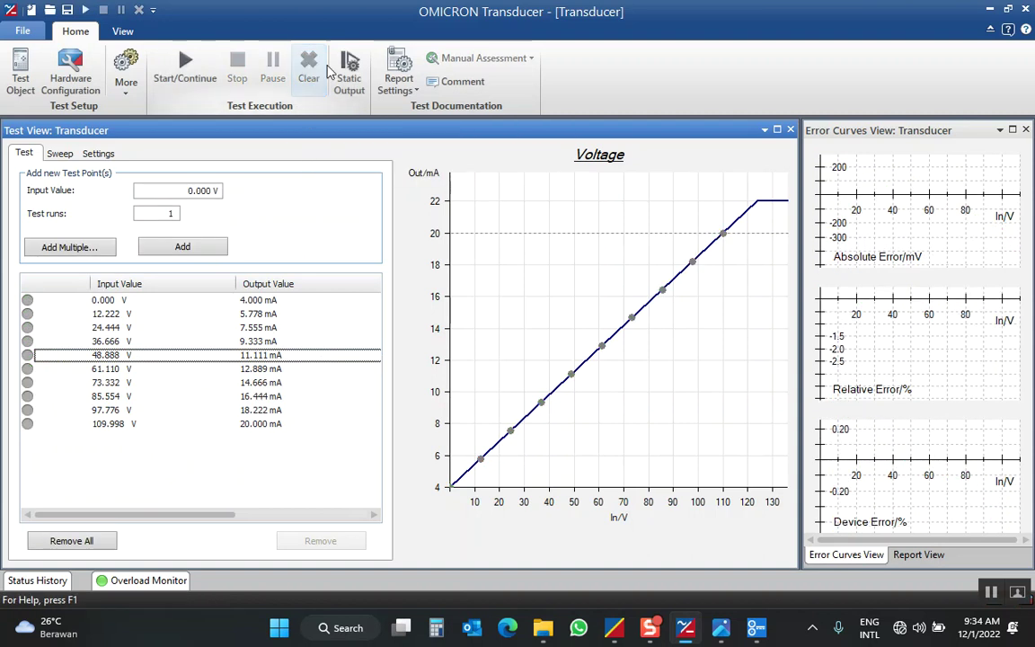
# Step: Output 110 V statically to check the transducer output, stop the output and close the Static Output dialog
pyautogui.click(349, 76)
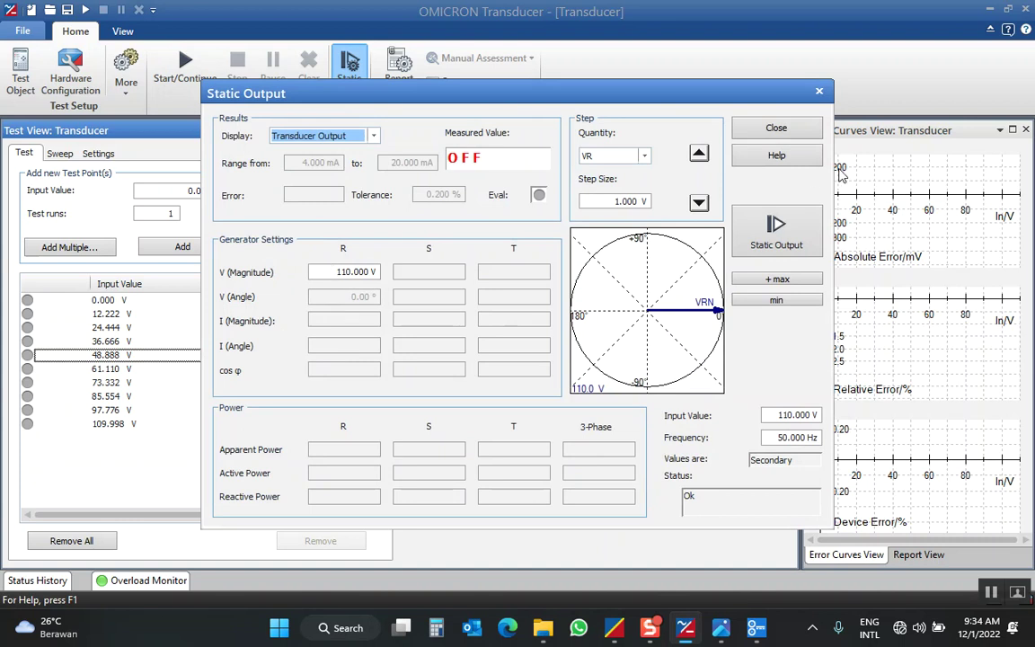
pyautogui.click(779, 226)
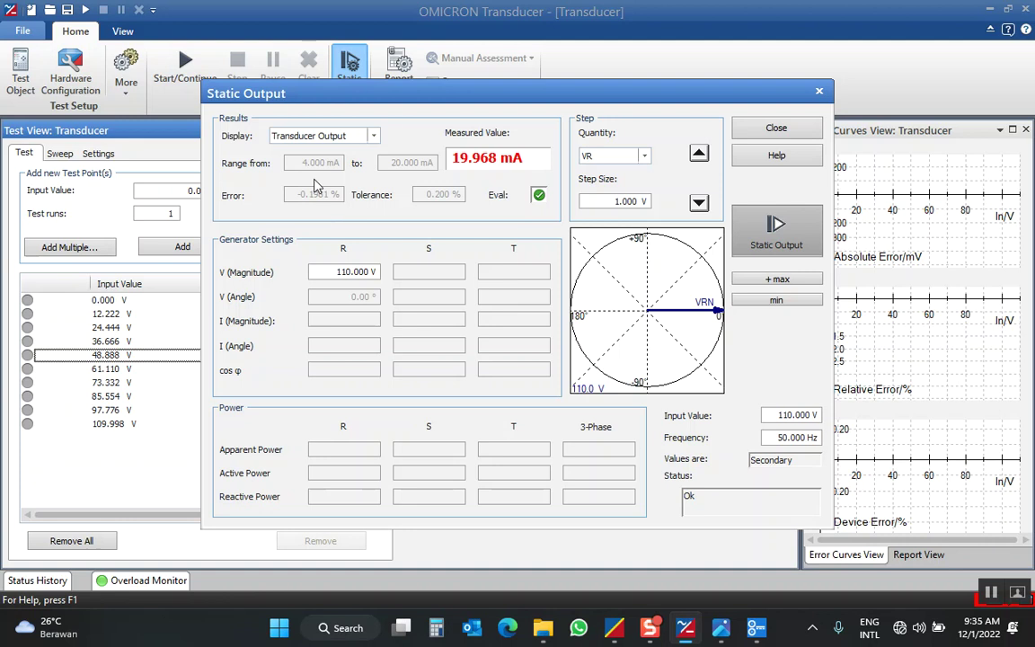
pyautogui.click(763, 235)
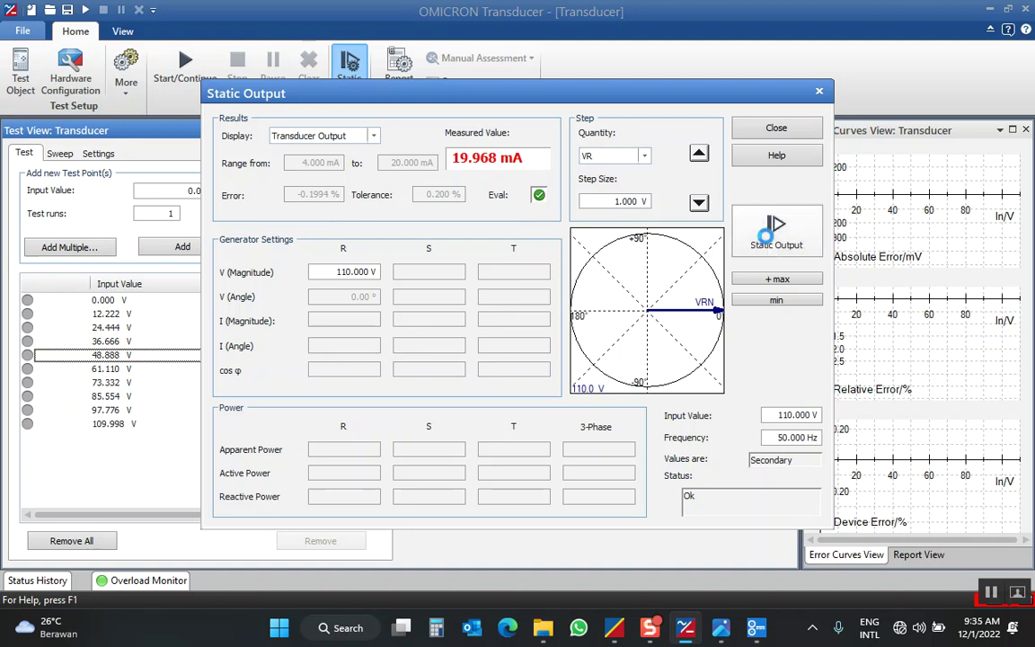
pyautogui.click(790, 133)
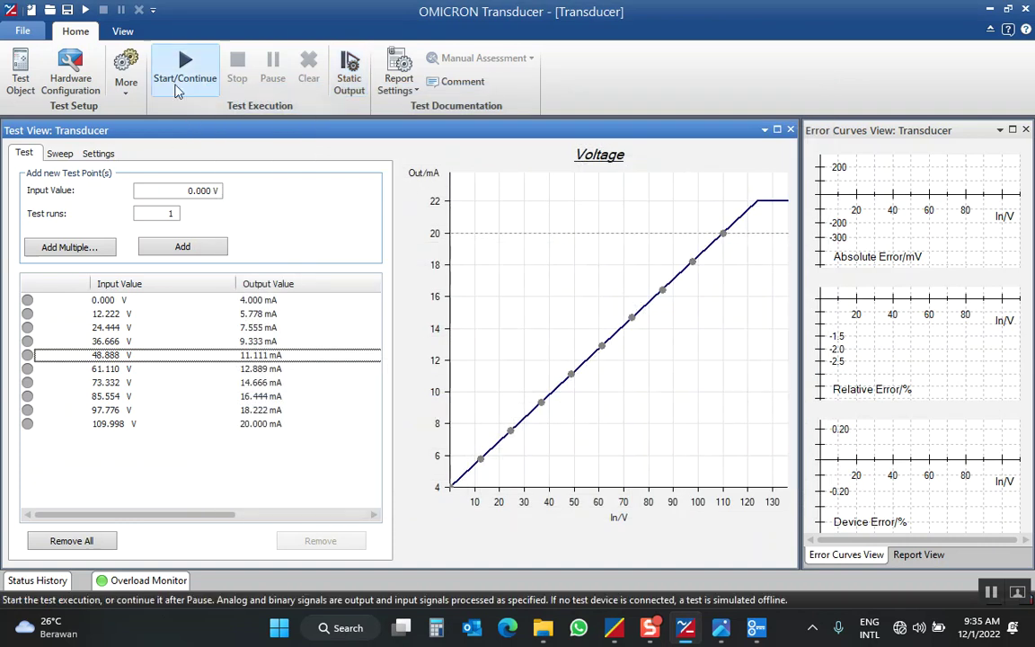
# Step: Run the ten-point Linear voltage test once more and clear its results
pyautogui.click(177, 77)
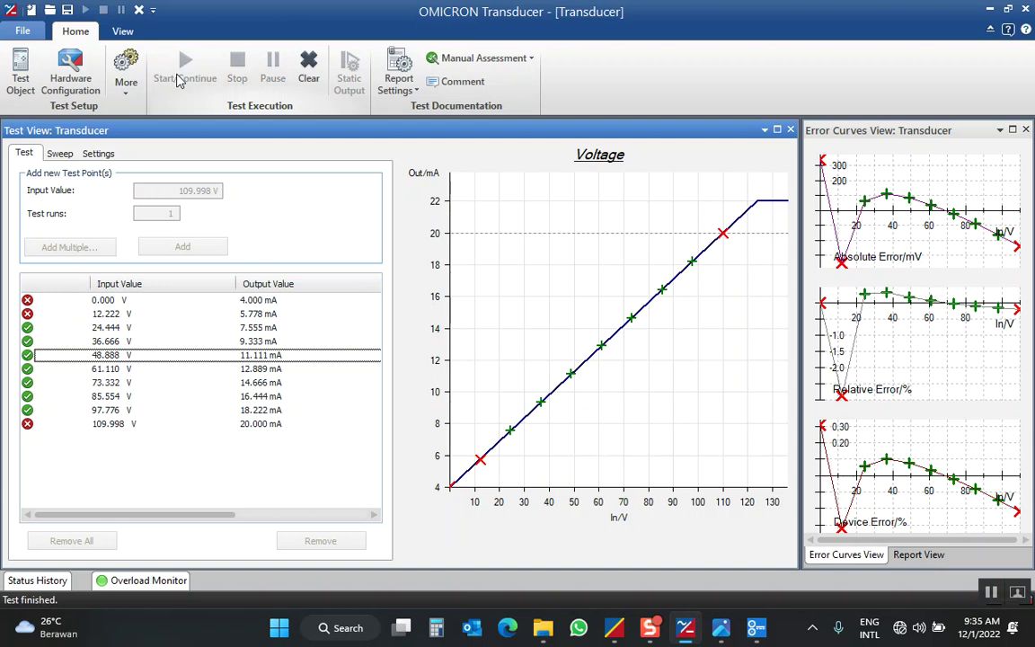
pyautogui.click(308, 67)
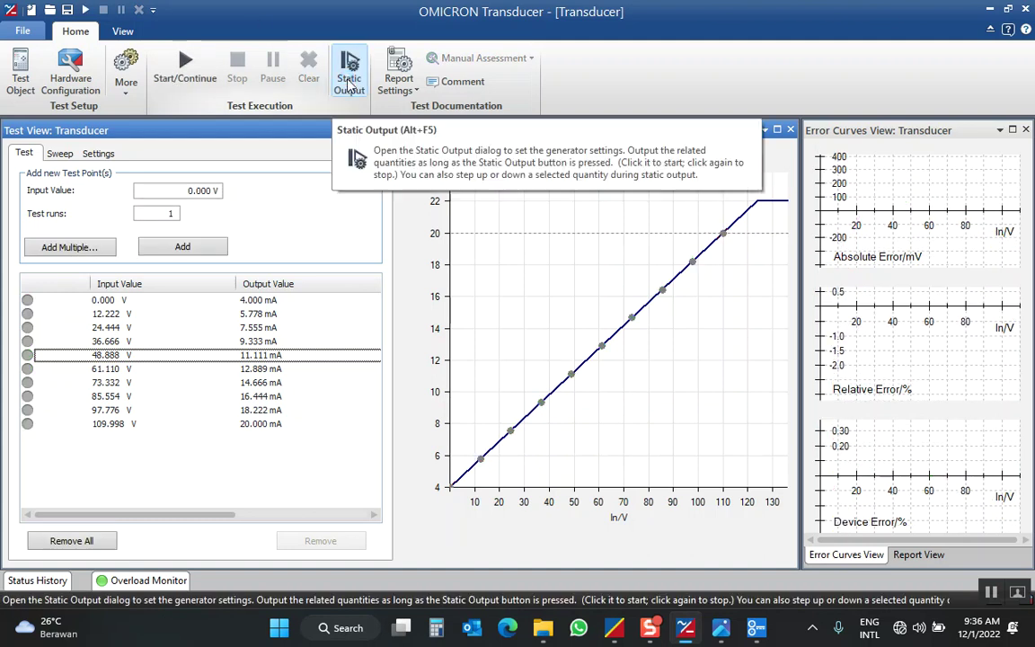
# Step: Repeat the 110 V static output to read the transducer output again, and stop and close it
pyautogui.click(349, 80)
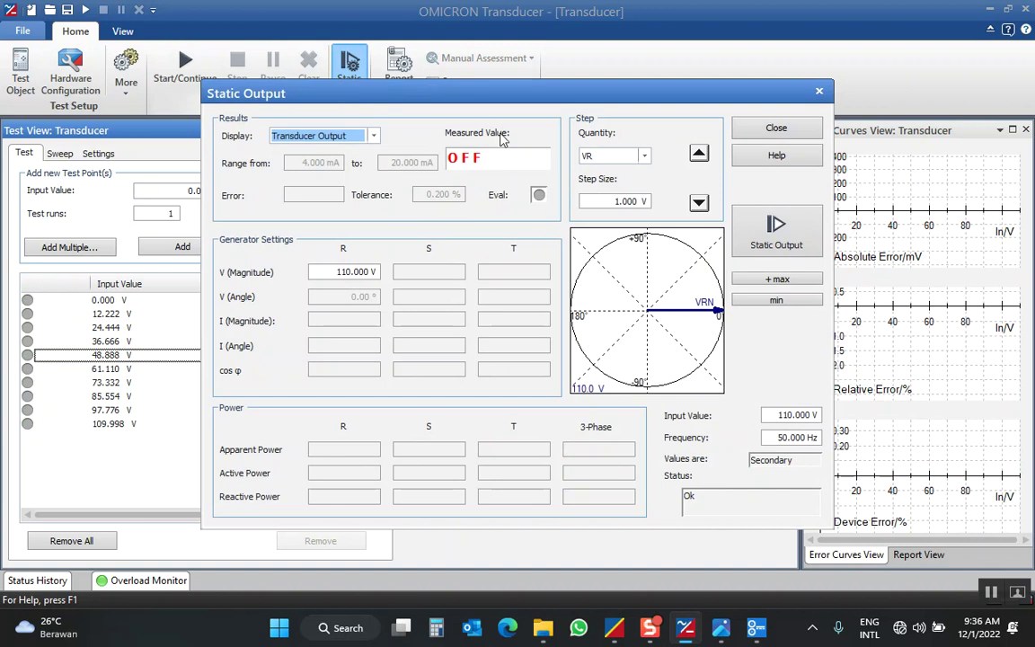
pyautogui.click(780, 229)
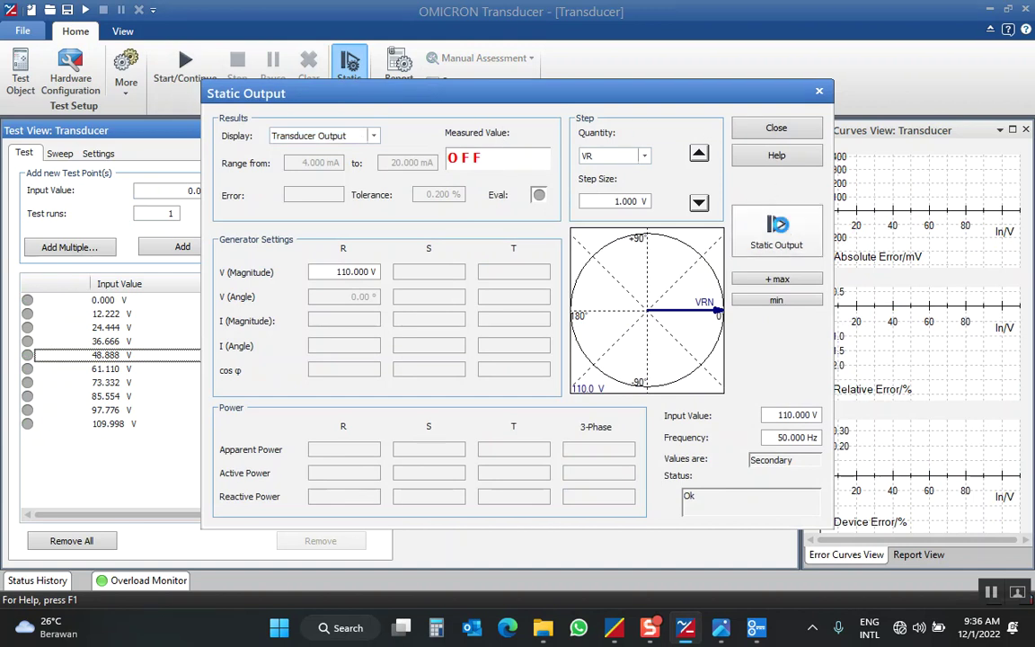
pyautogui.click(778, 228)
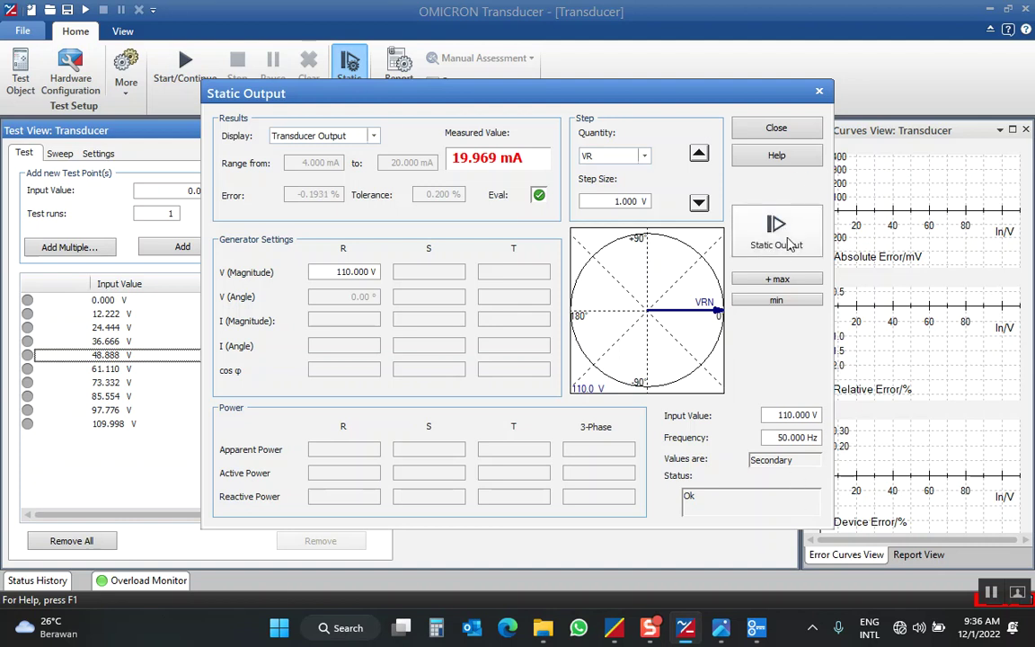
pyautogui.click(782, 128)
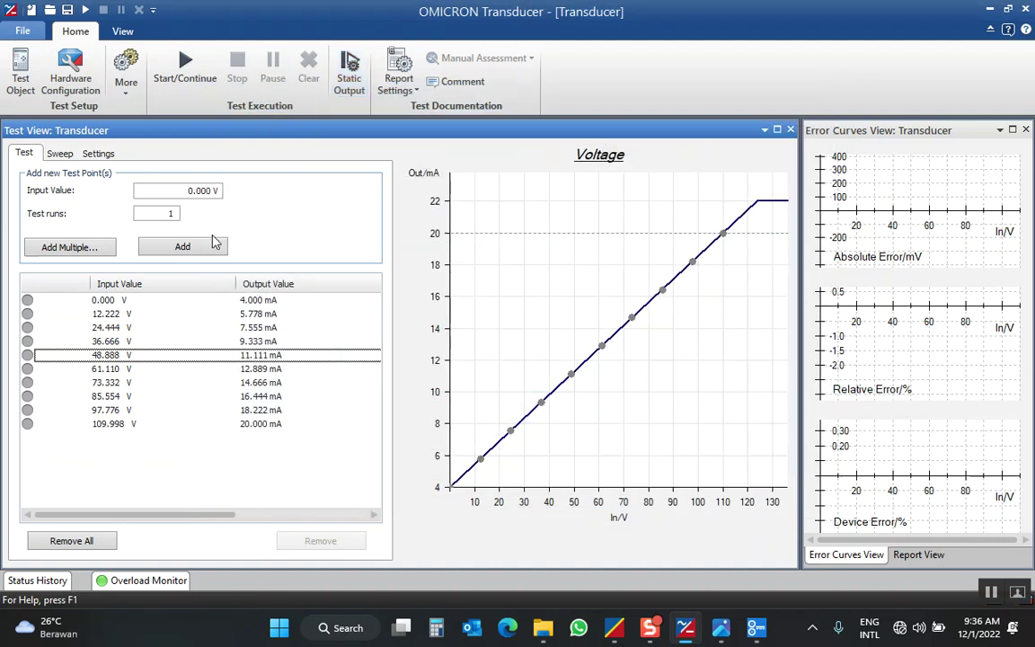
# Step: Run the voltage test and inspect its error curves in an enlarged view before restoring the layout
pyautogui.click(178, 76)
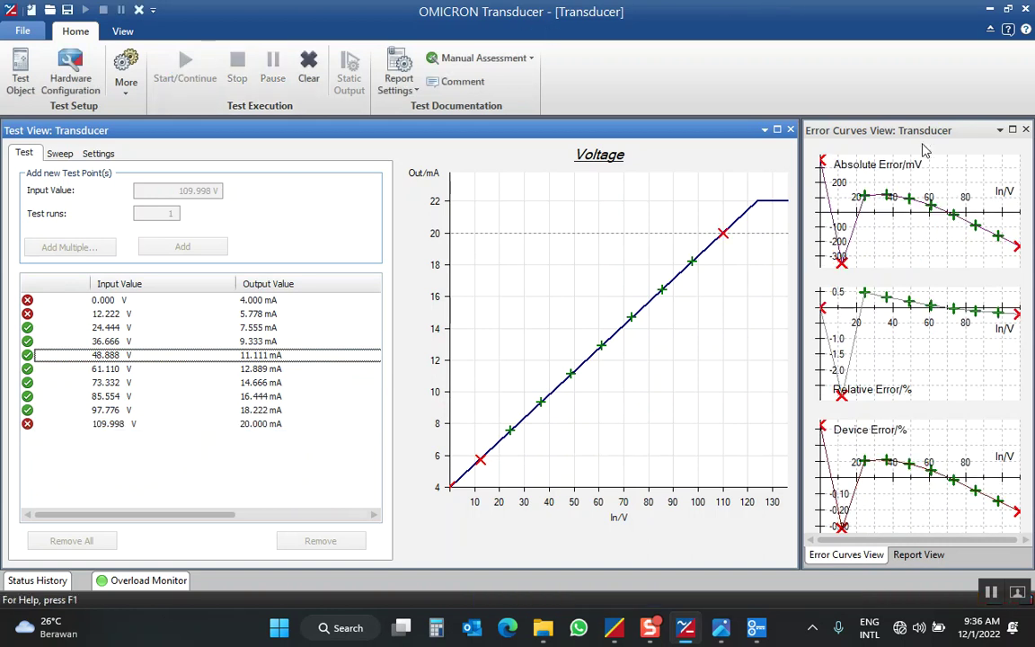
pyautogui.doubleClick(821, 126)
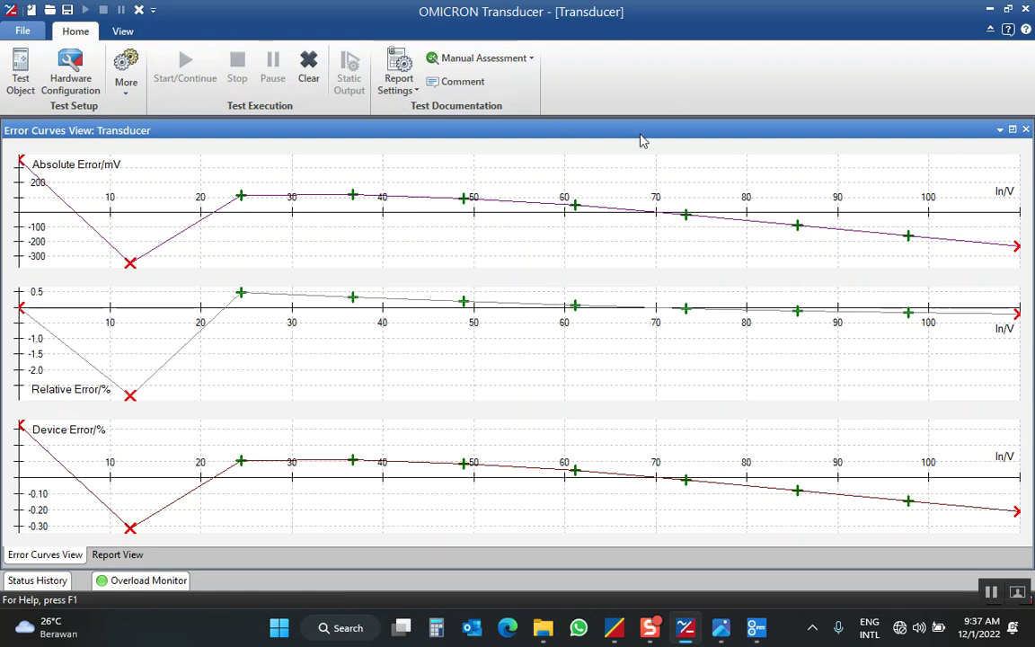
pyautogui.doubleClick(581, 128)
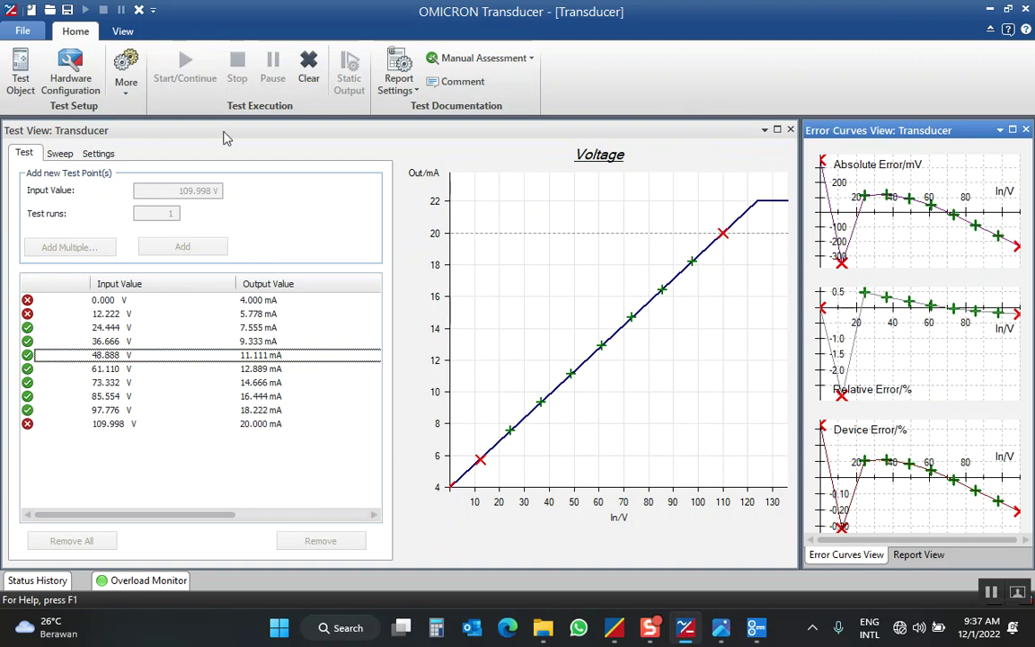
# Step: Apply a layout that includes the Detail View and widen the Test and Detail views against the Error Curves View
pyautogui.click(123, 31)
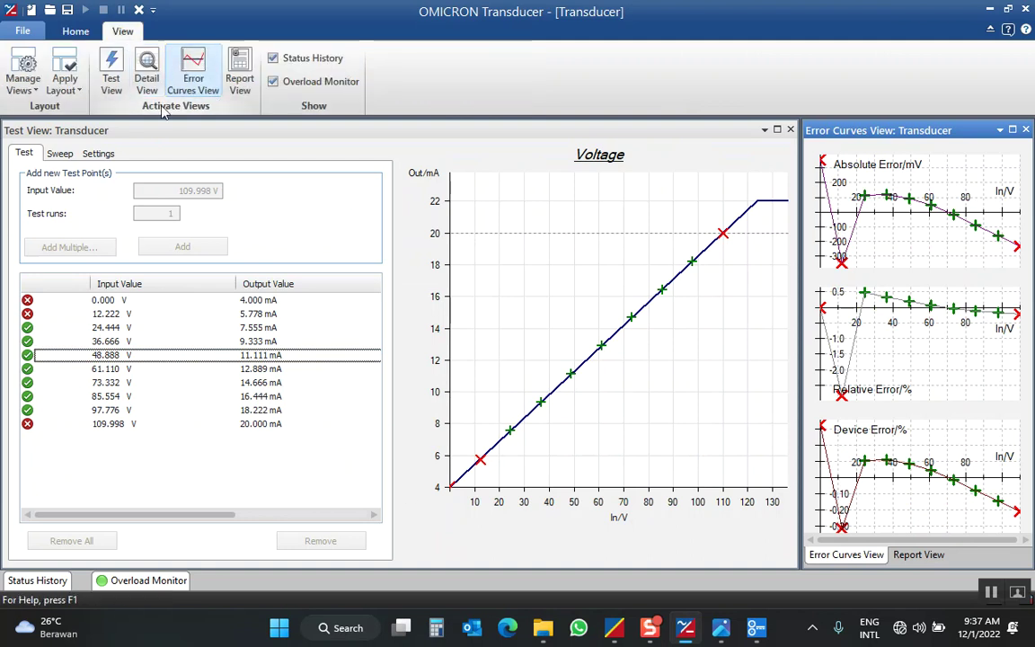
pyautogui.click(64, 86)
pyautogui.click(79, 107)
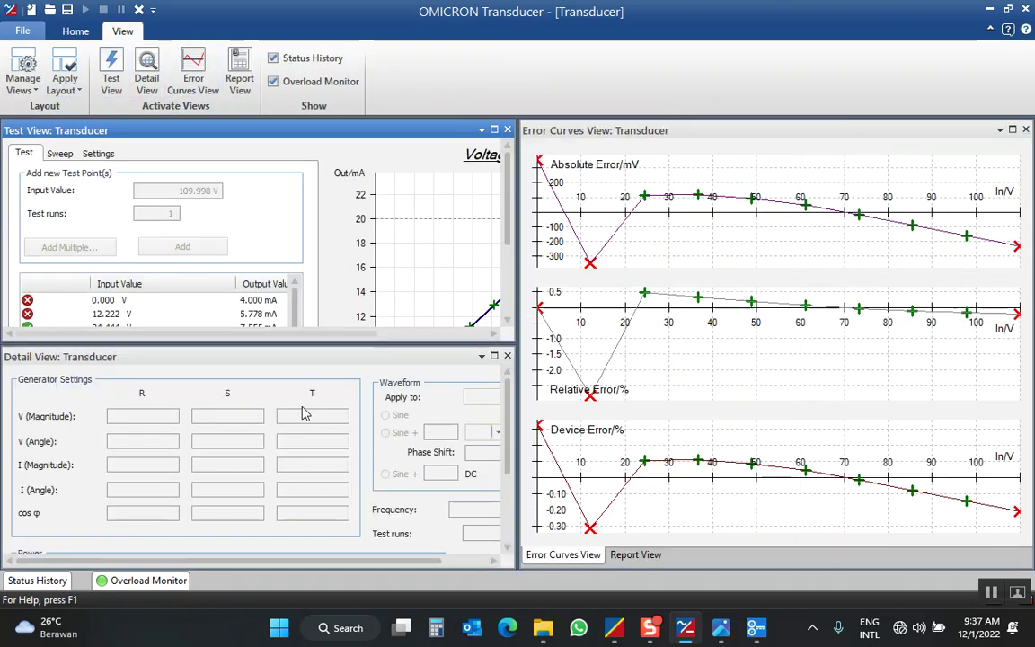
pyautogui.scroll(-3, 508, 408)
pyautogui.scroll(1, 509, 408)
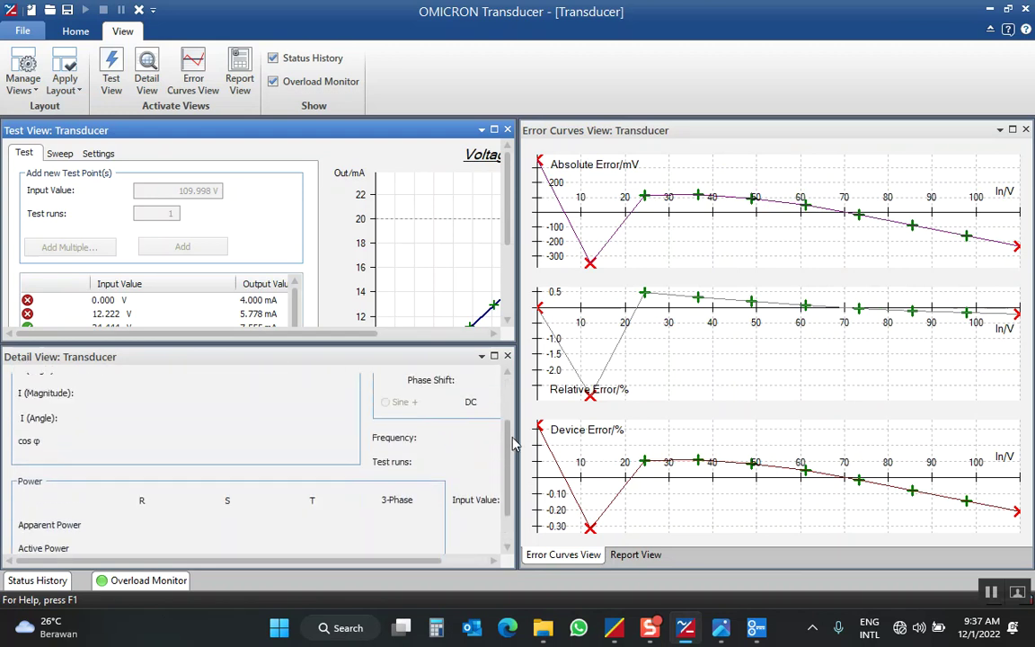
pyautogui.moveTo(524, 357); pyautogui.dragTo(683, 409)
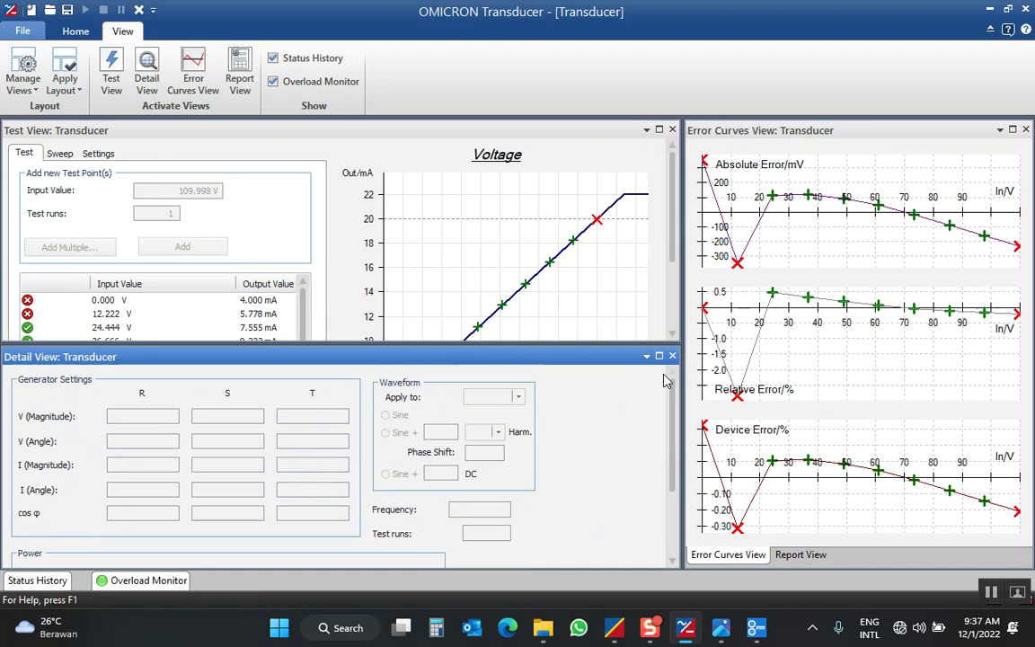
# Step: Clear the results, set the 12.222 V test point's waveform to Sine + 25 % DC, and run the test
pyautogui.click(76, 31)
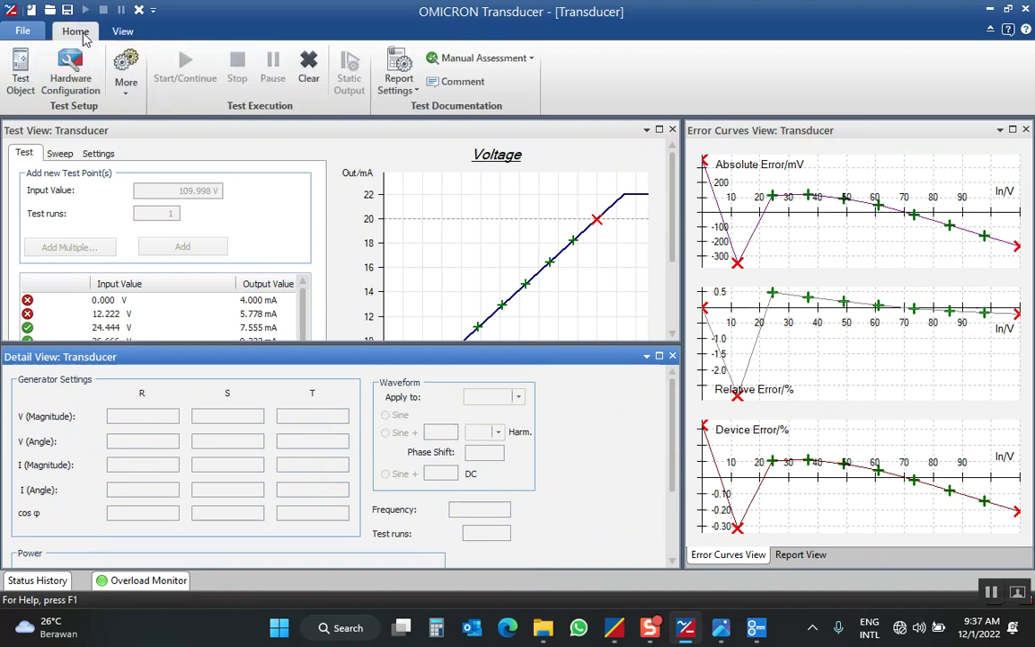
pyautogui.click(308, 67)
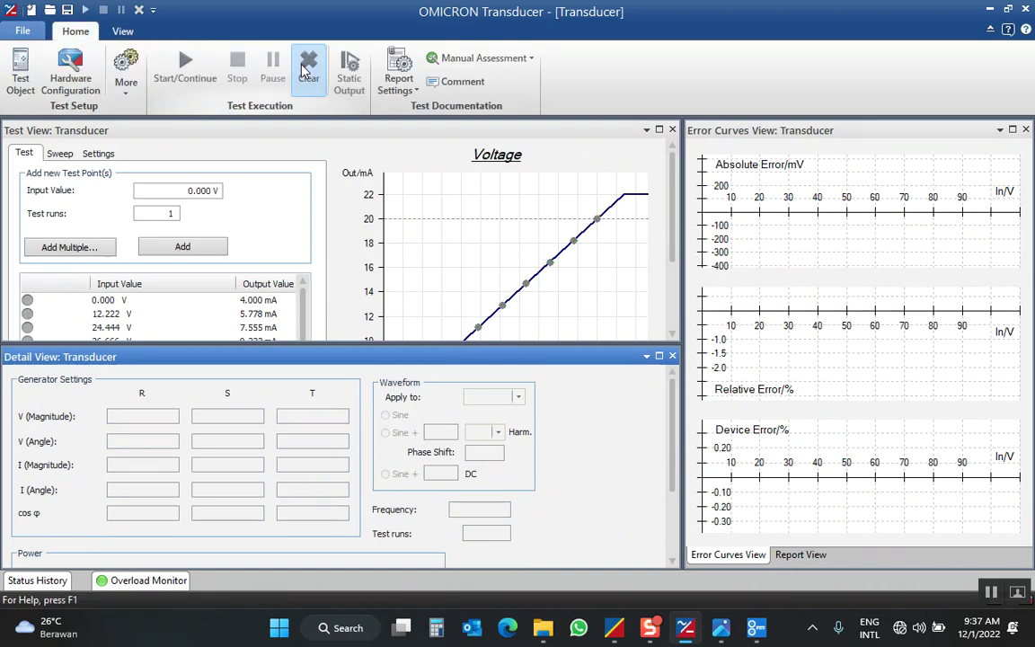
pyautogui.click(139, 299)
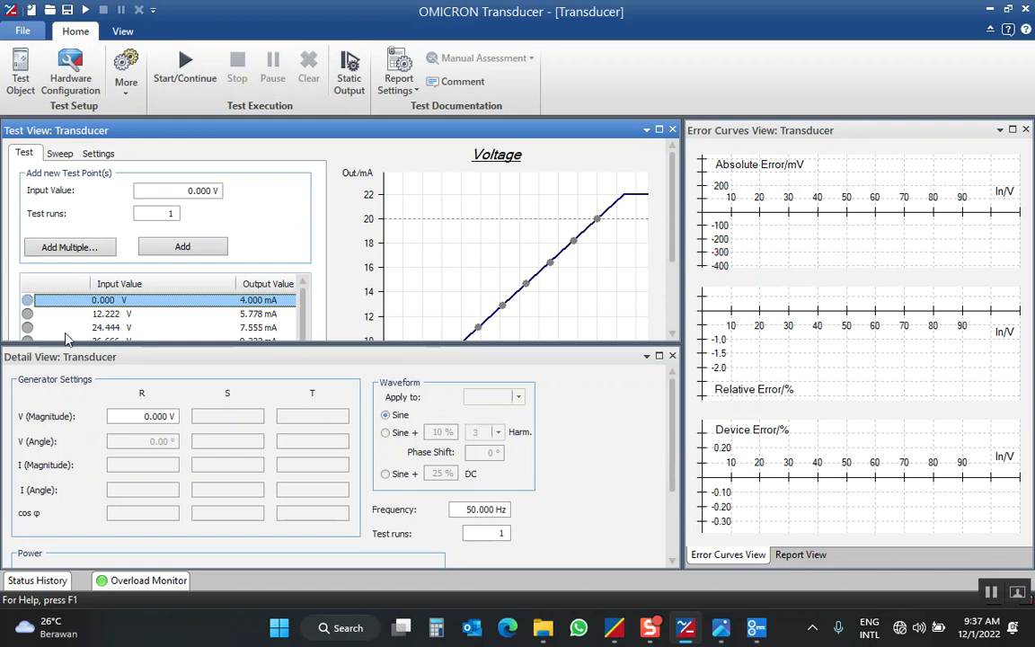
pyautogui.click(101, 313)
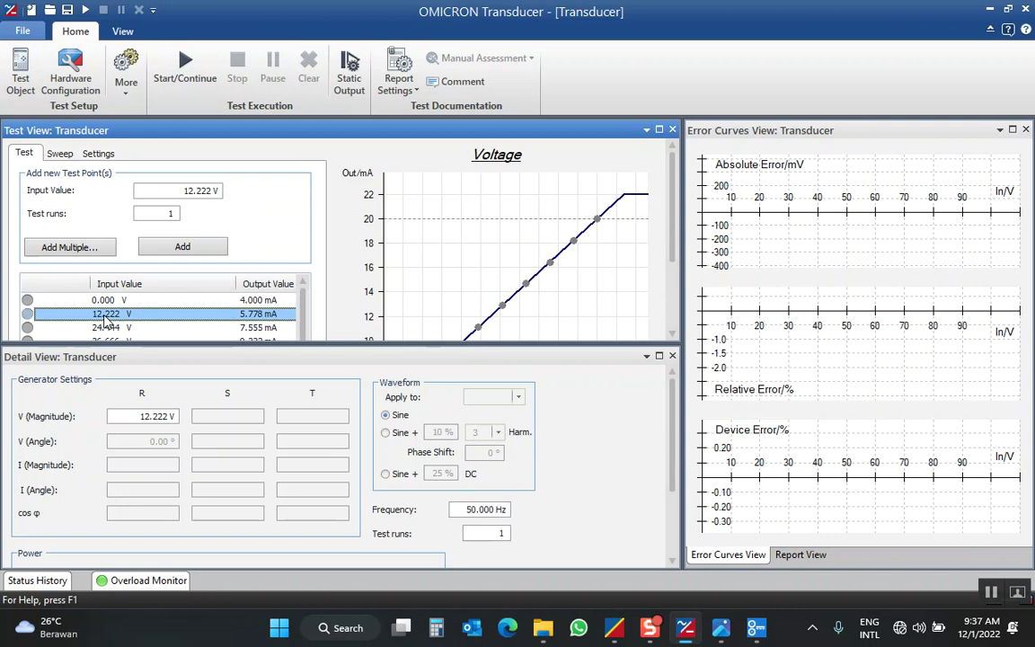
pyautogui.click(388, 476)
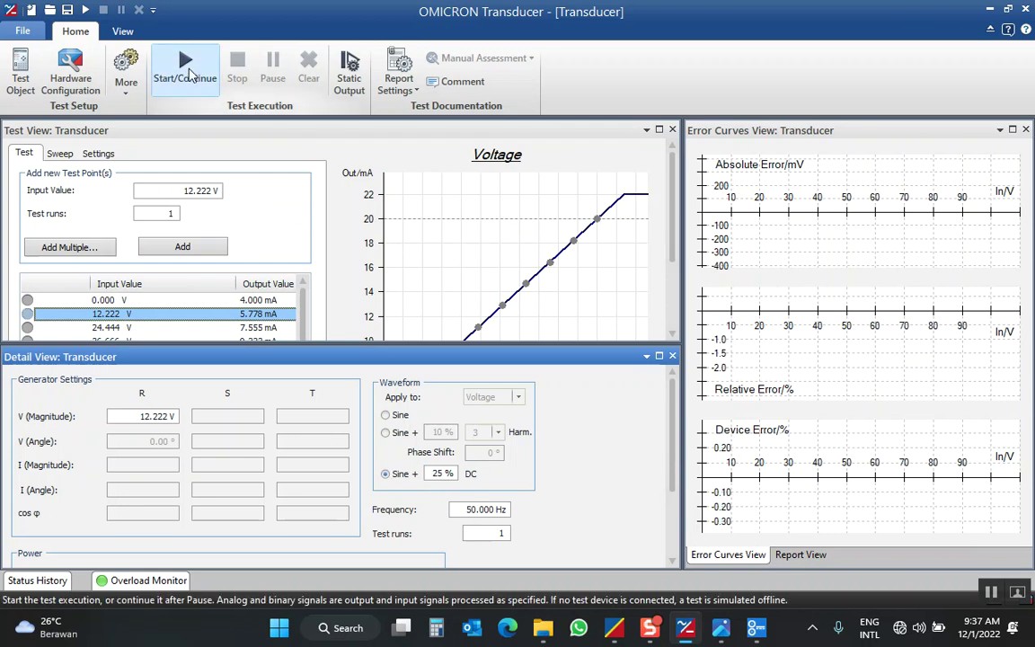
pyautogui.click(189, 72)
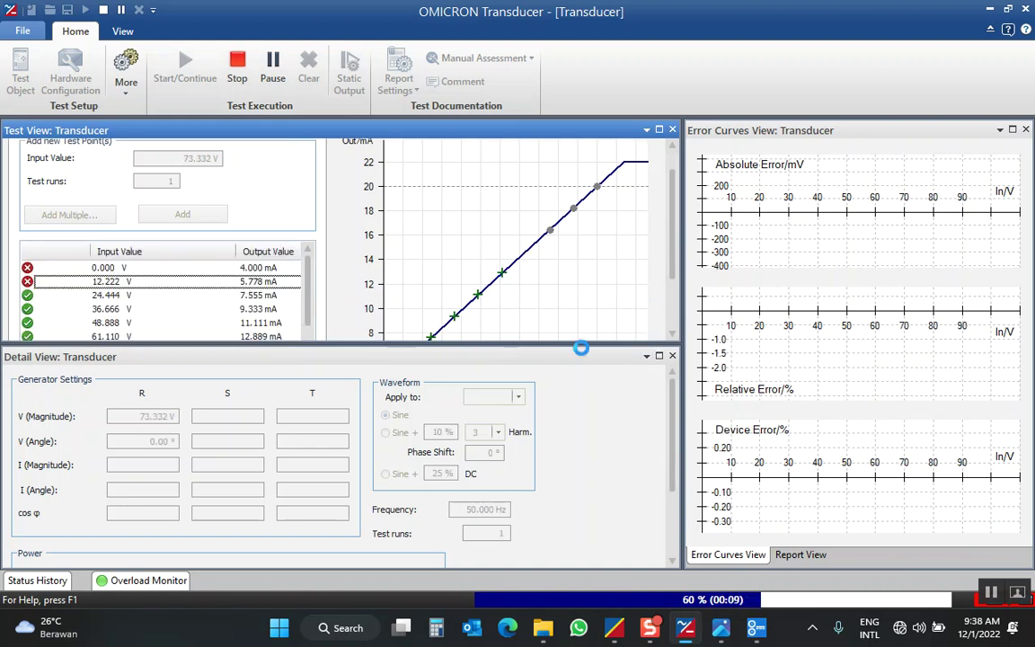
# Step: Enlarge the Test View, close the Detail View and clear the test results
pyautogui.moveTo(579, 344); pyautogui.dragTo(571, 441)
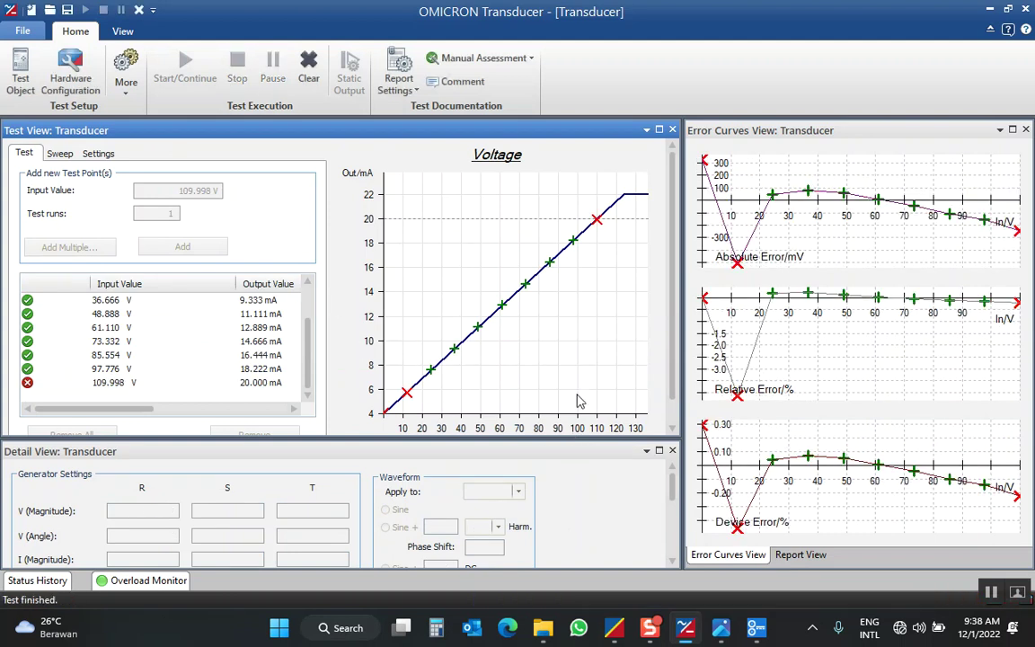
pyautogui.click(672, 451)
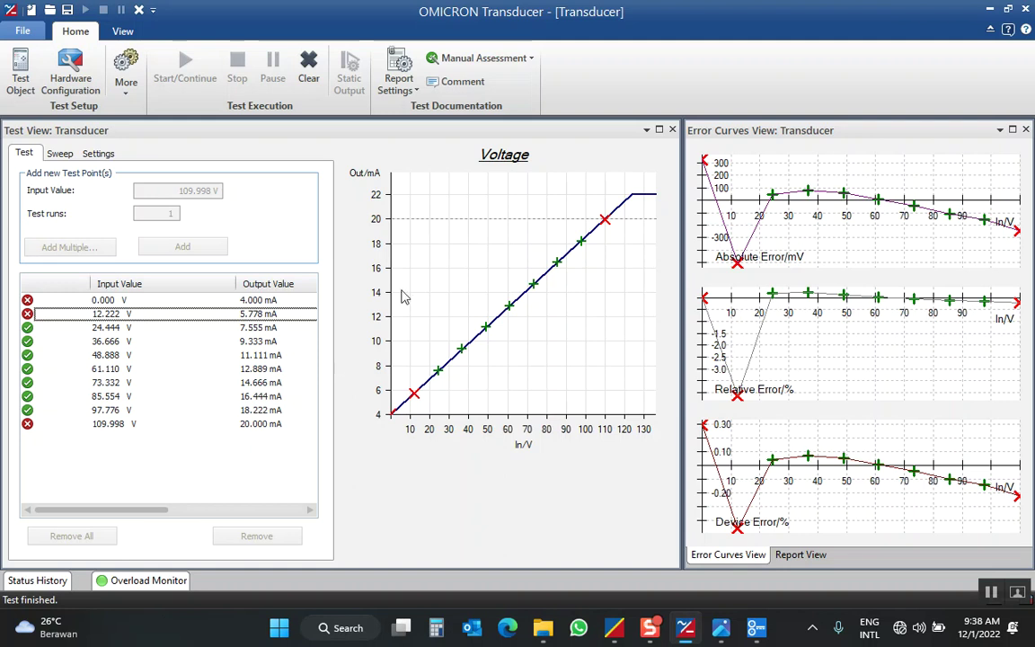
pyautogui.click(308, 72)
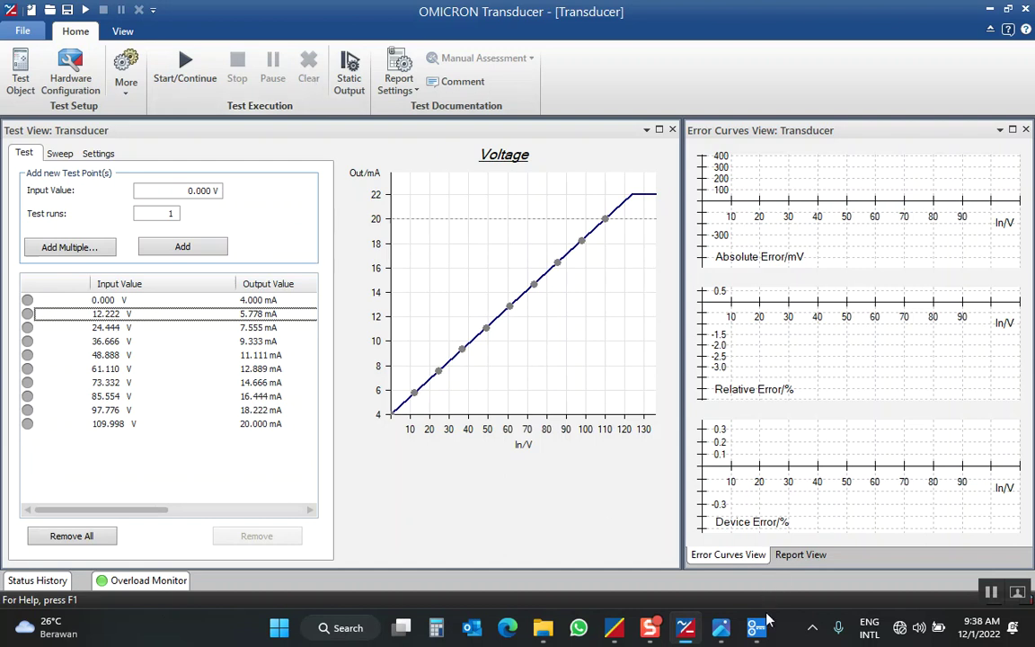
# Step: Switch to AuxDC Configuration, set the test set's auxiliary DC voltage to OFF and apply the configuration
pyautogui.click(700, 635)
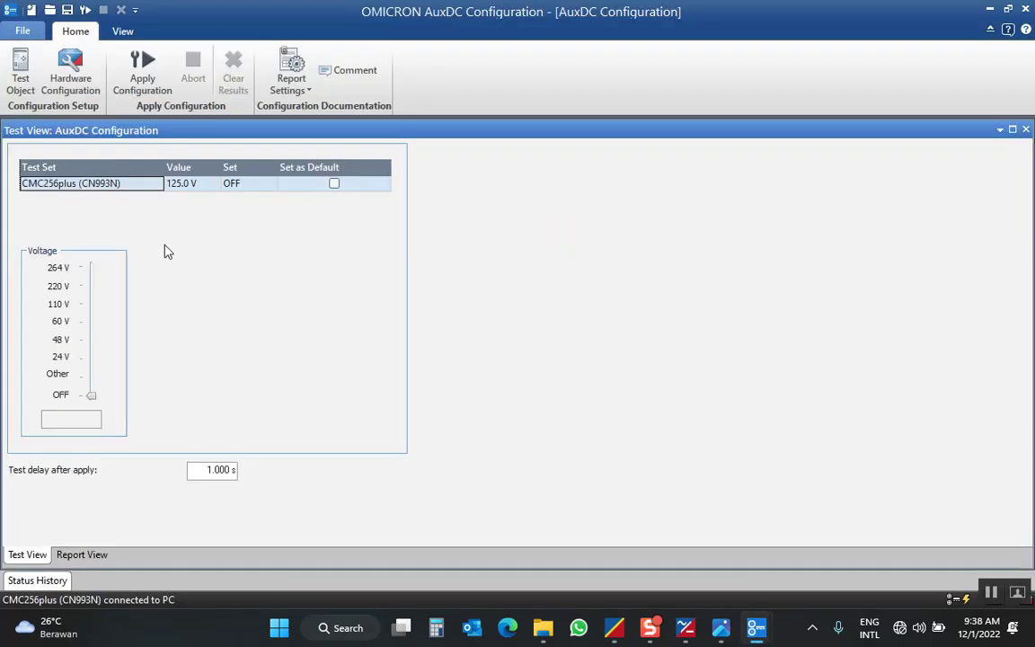
pyautogui.click(92, 397)
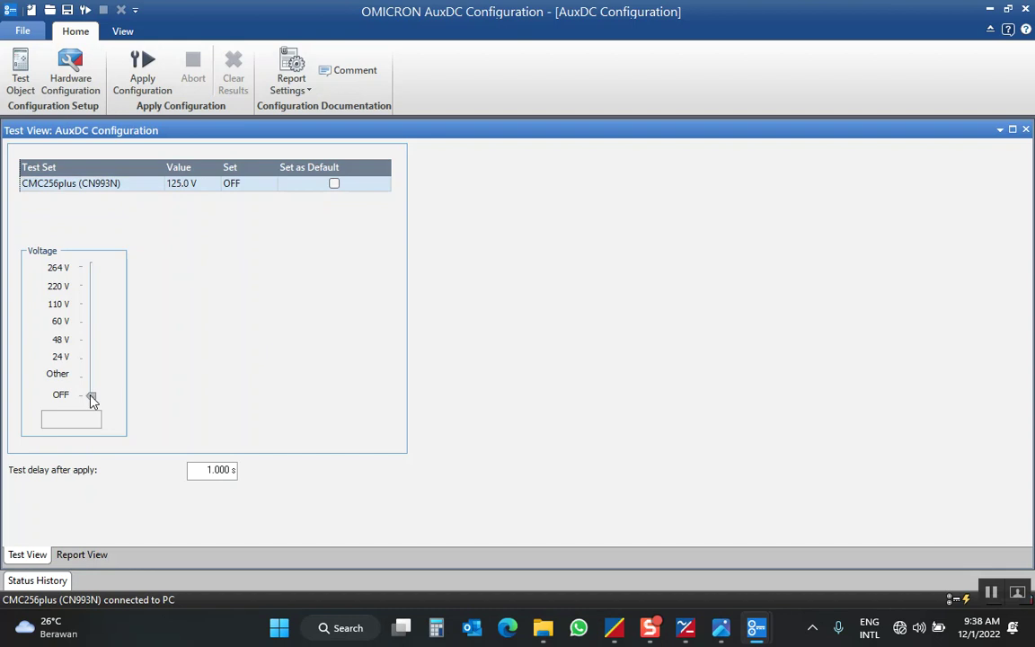
pyautogui.click(142, 72)
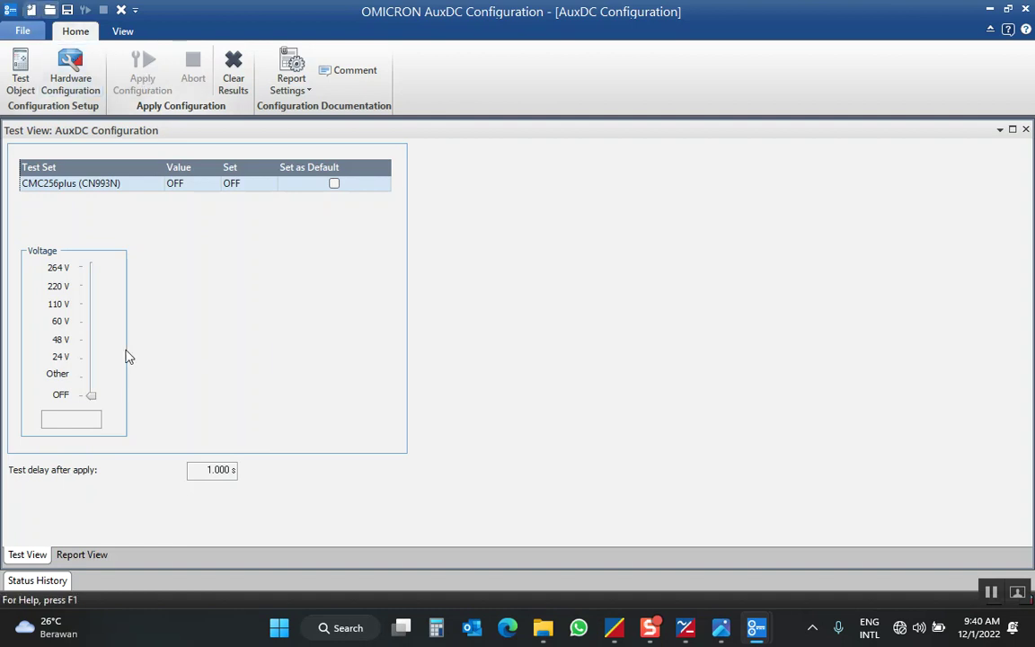
# Step: Clear the AuxDC configuration results, set the auxiliary DC voltage to 24 V and apply the configuration
pyautogui.click(90, 334)
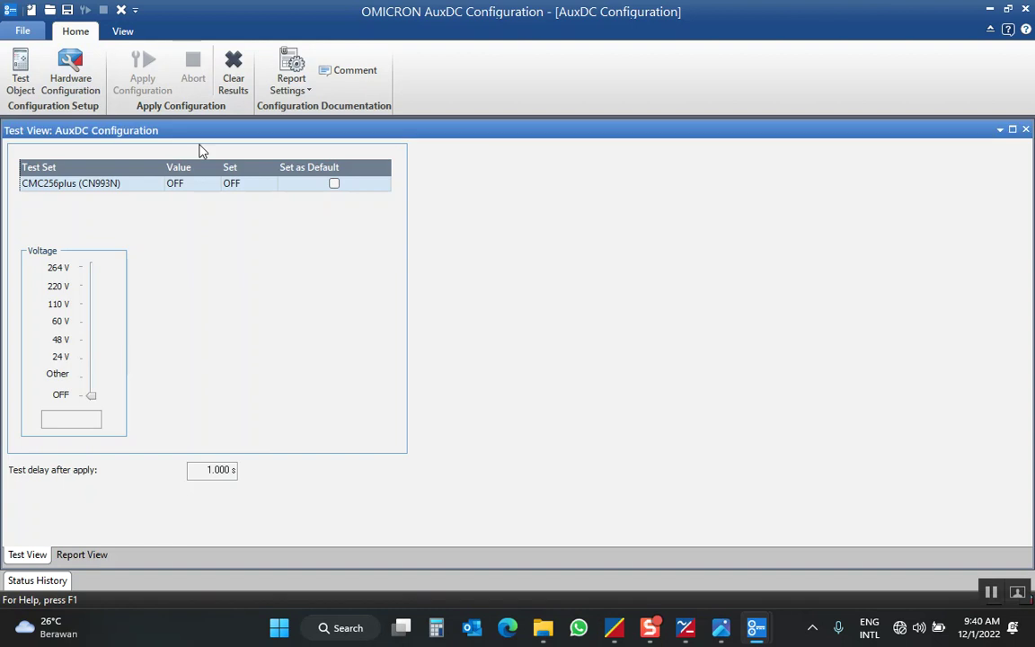
pyautogui.click(232, 71)
pyautogui.moveTo(90, 395); pyautogui.dragTo(90, 361)
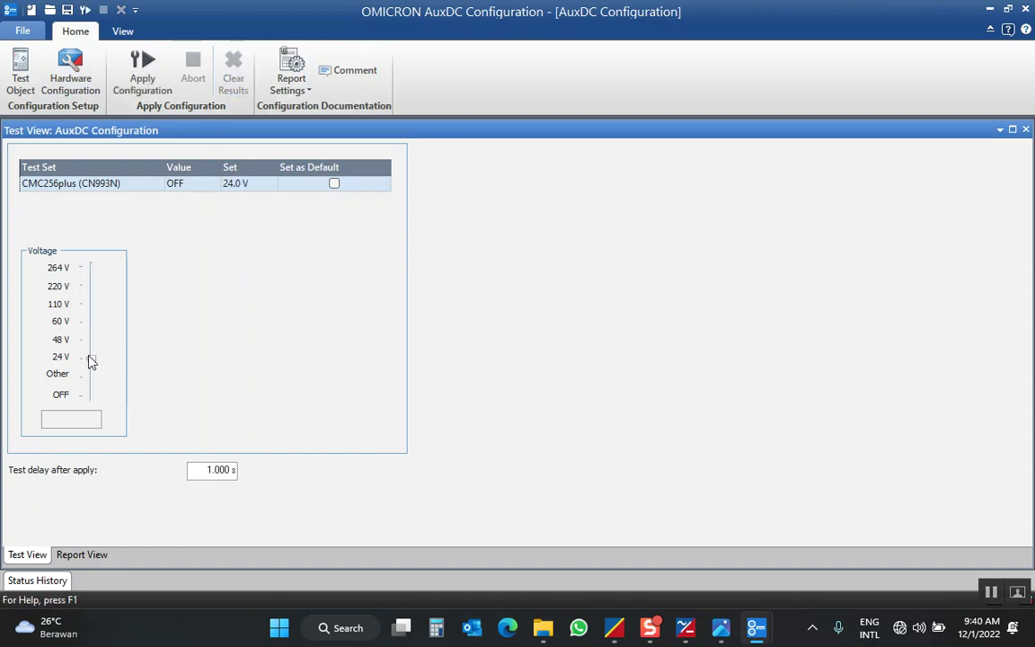
pyautogui.click(141, 81)
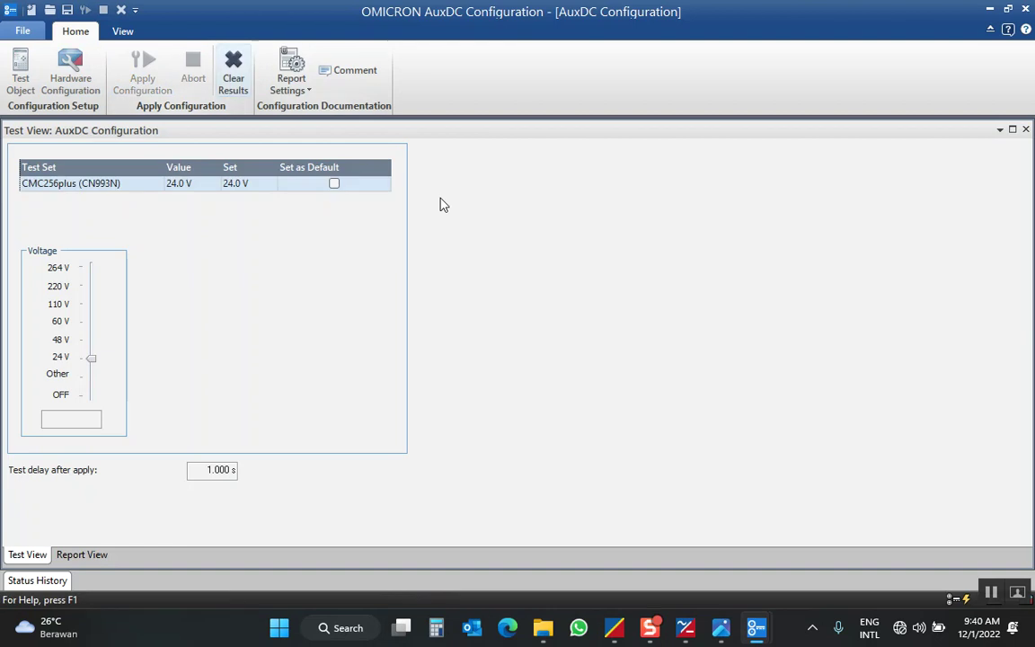
# Step: Switch from AuxDC Configuration to the voltage Transducer test, close it without saving, and start a new Transducer test from Test Universe
pyautogui.click(991, 11)
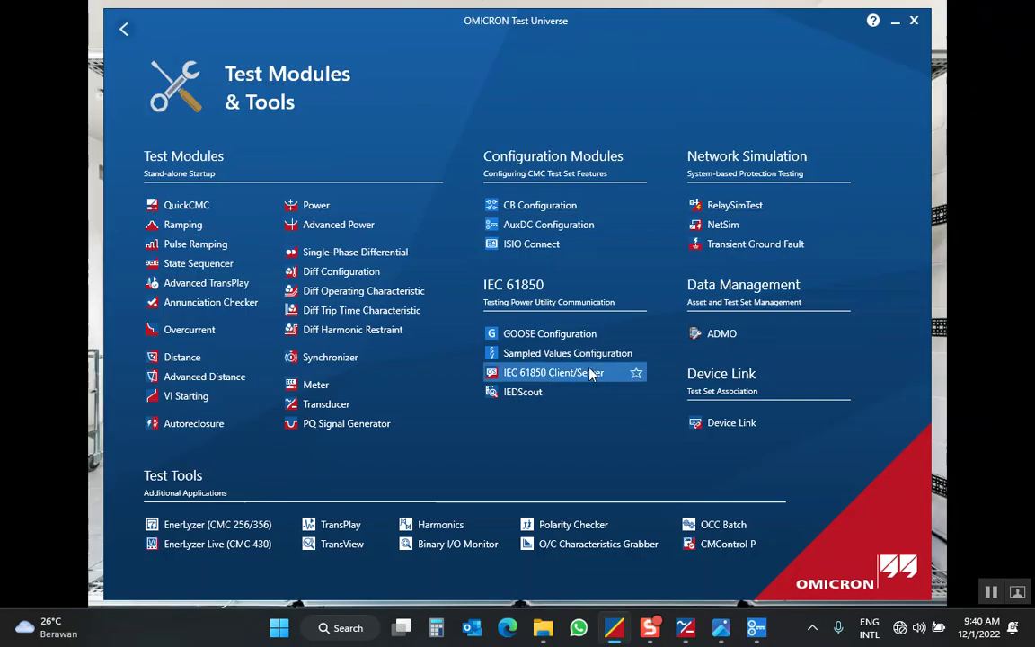
pyautogui.click(685, 629)
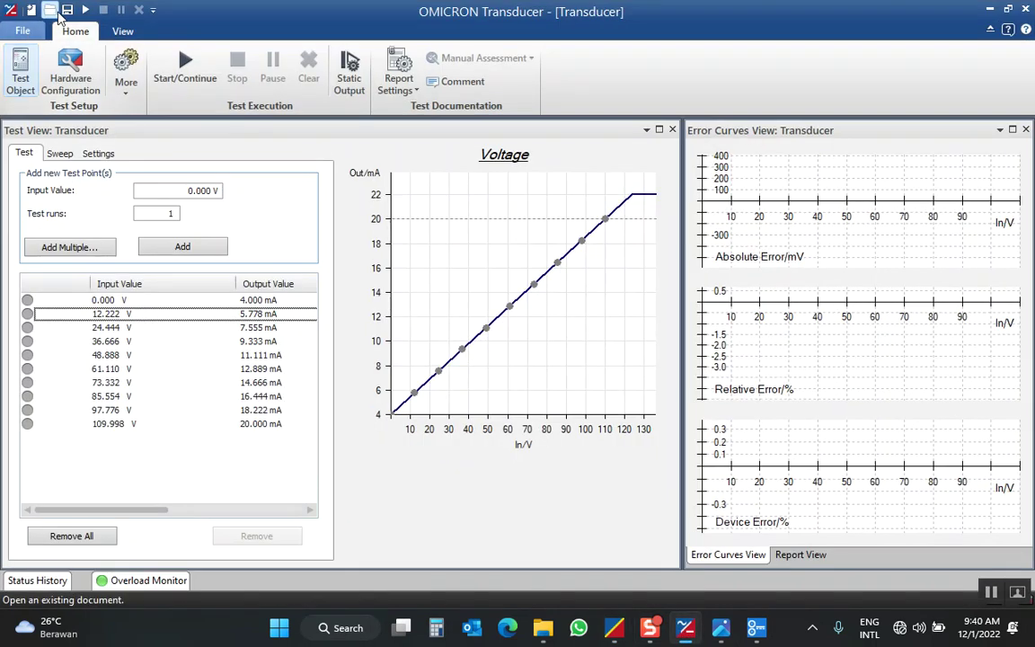
pyautogui.click(22, 78)
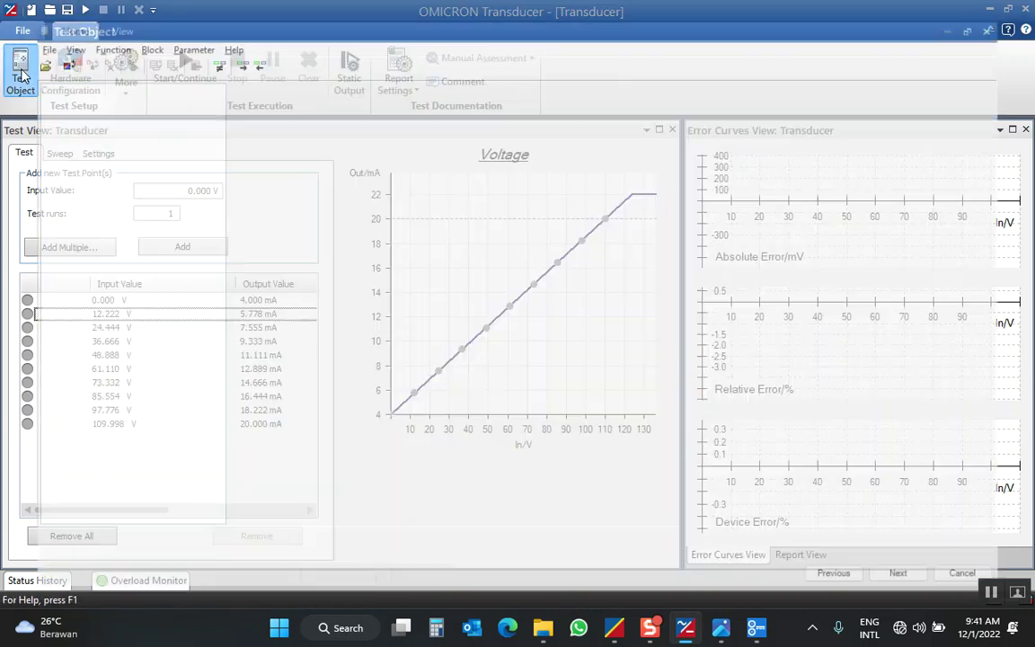
pyautogui.click(1025, 12)
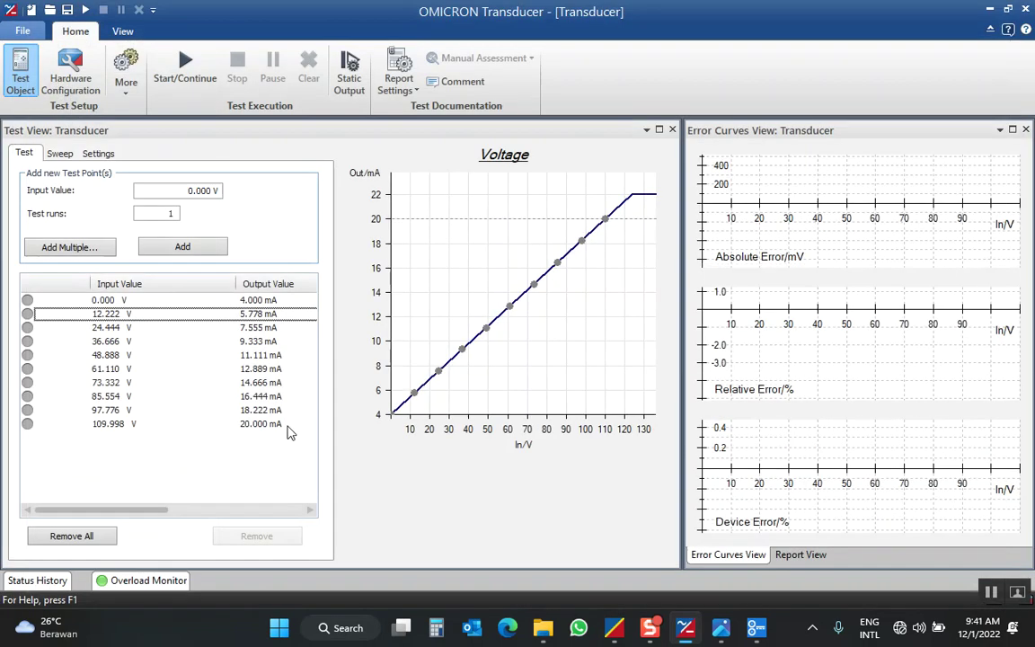
pyautogui.click(1029, 12)
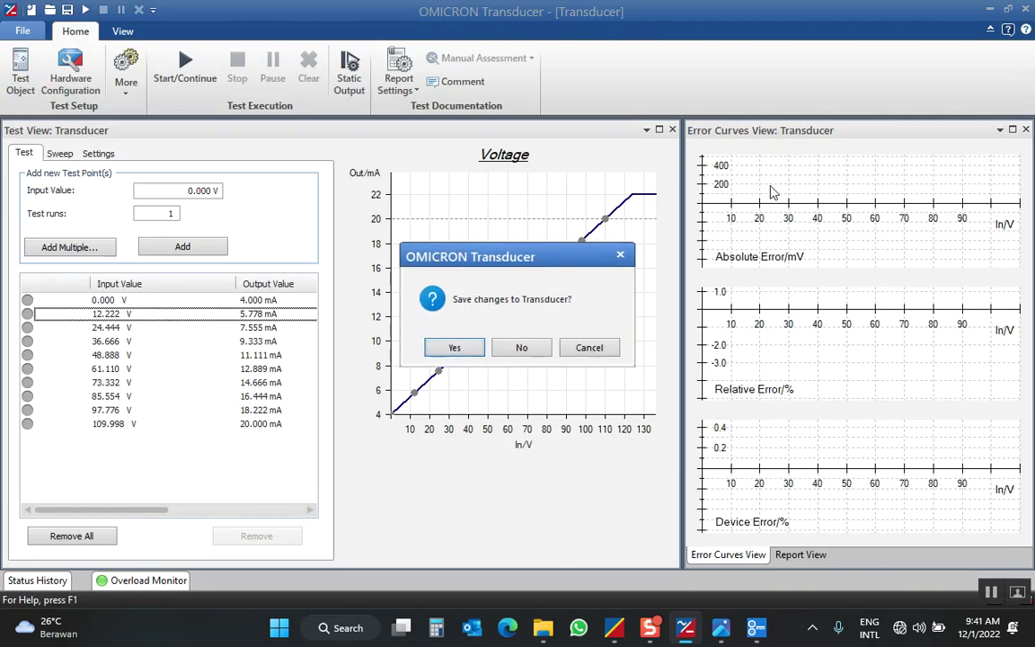
pyautogui.click(533, 354)
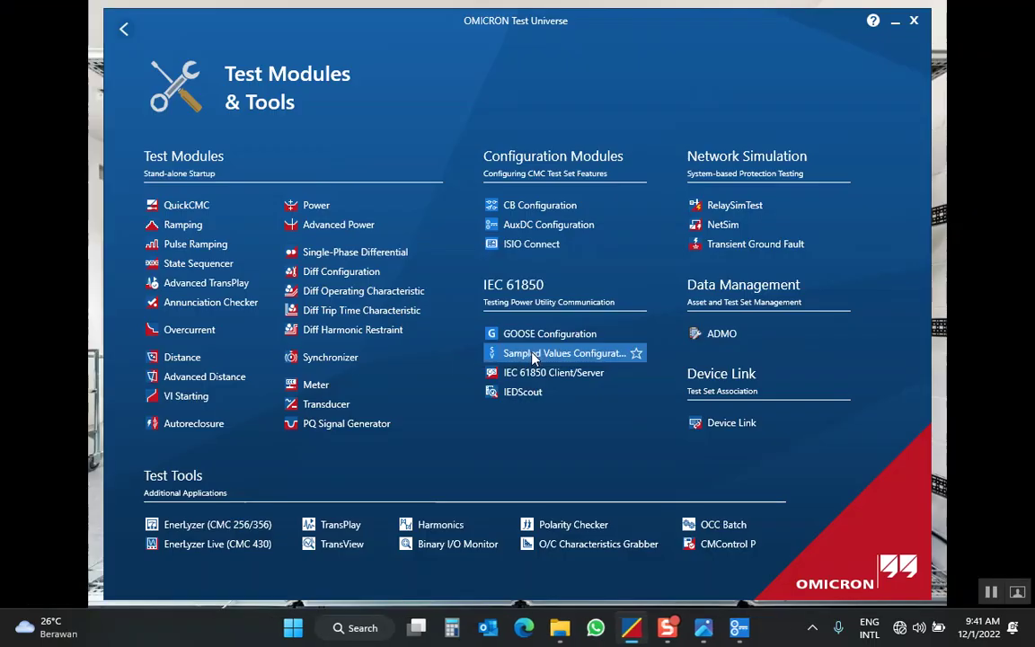
pyautogui.click(331, 405)
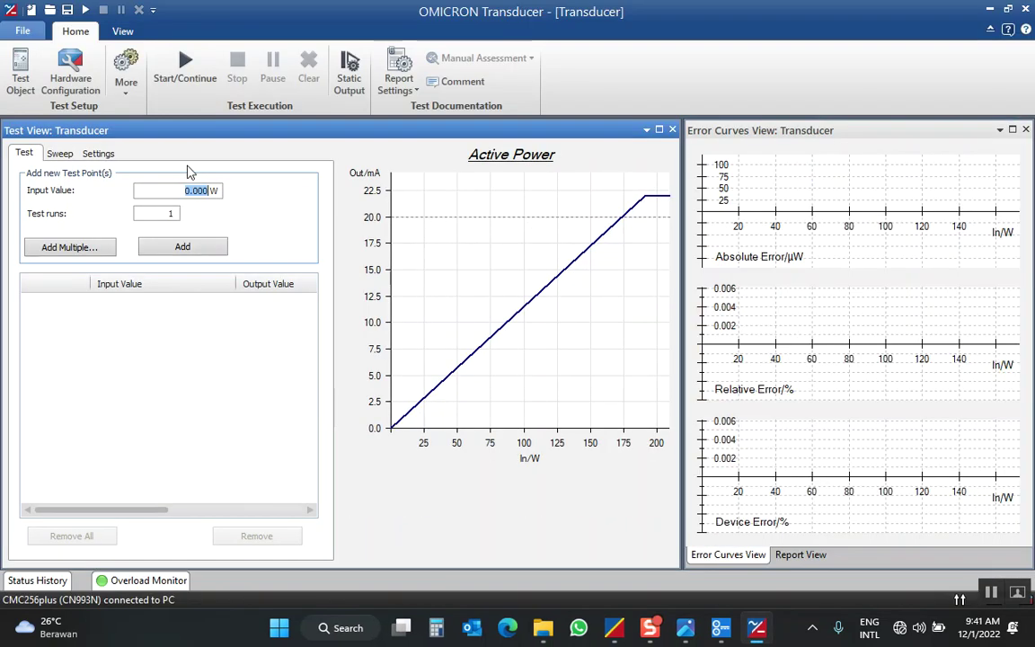
# Step: In the test object's device settings, set the secondary nominal current to 5 A and accept the settings
pyautogui.click(20, 77)
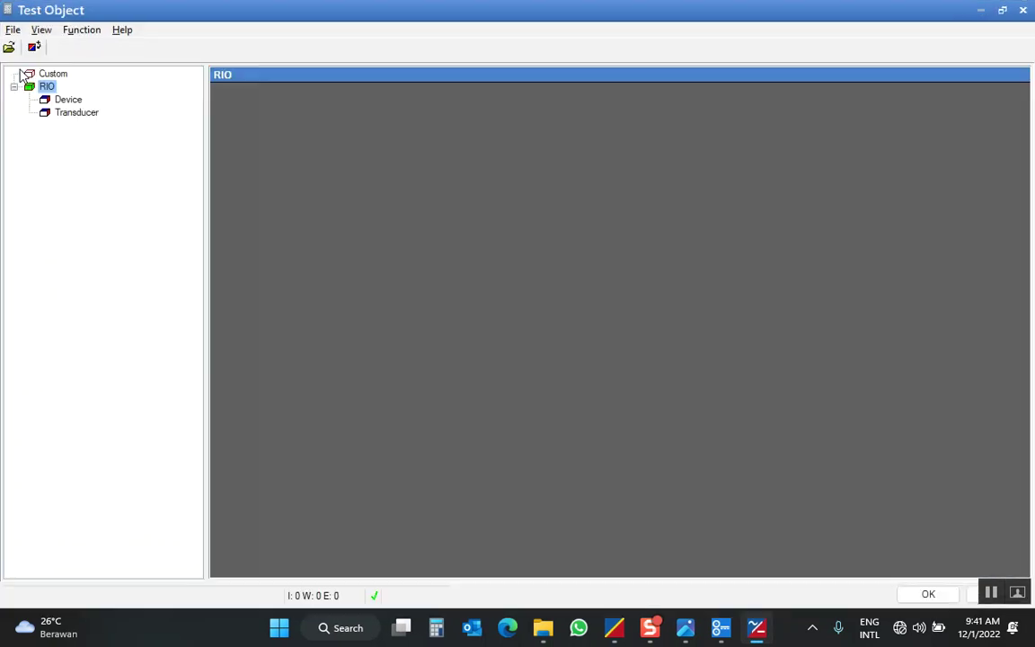
pyautogui.click(68, 100)
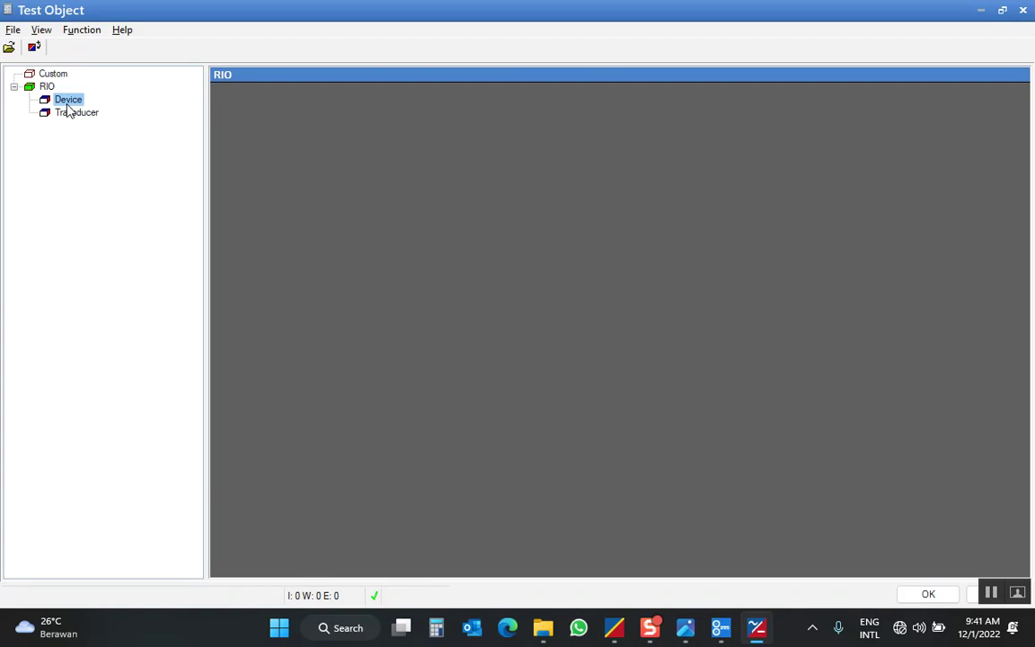
pyautogui.click(303, 324)
pyautogui.click(593, 275)
pyautogui.write('5 A')
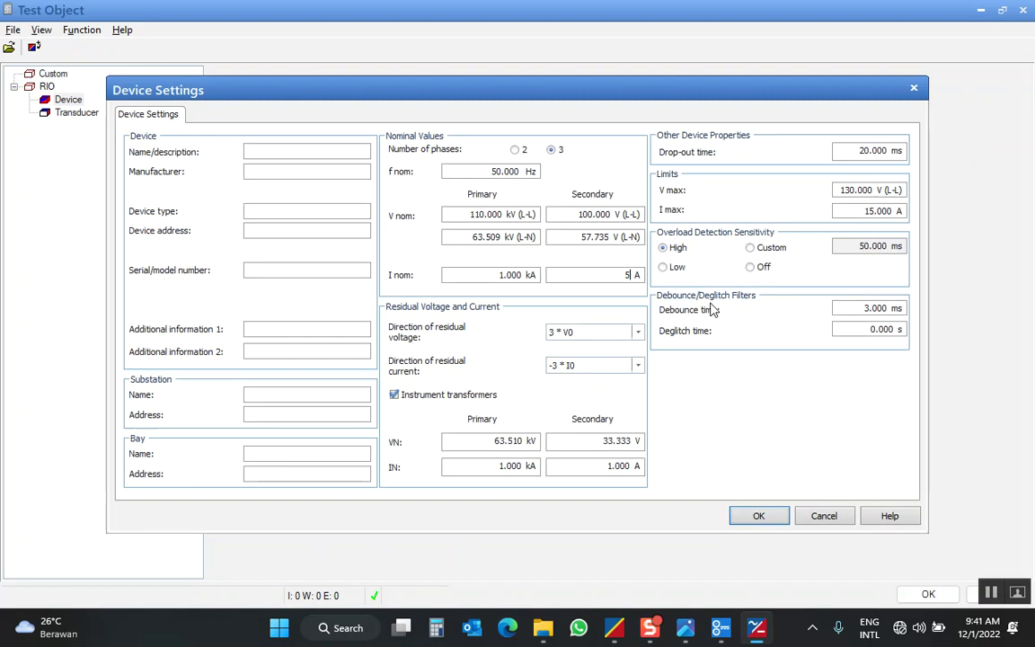
pyautogui.click(514, 275)
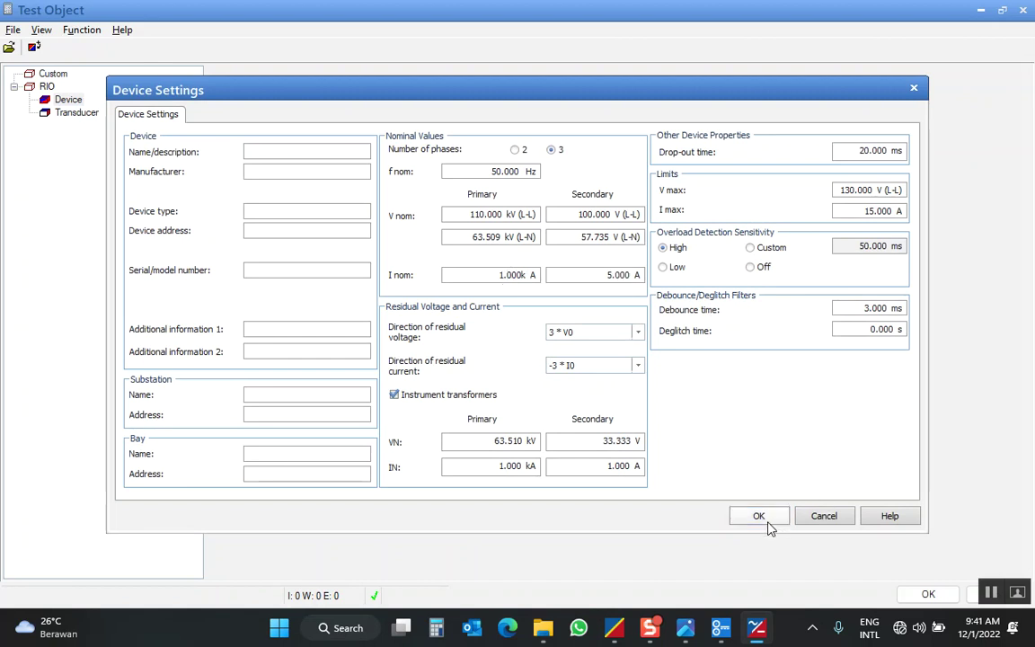
pyautogui.click(336, 154)
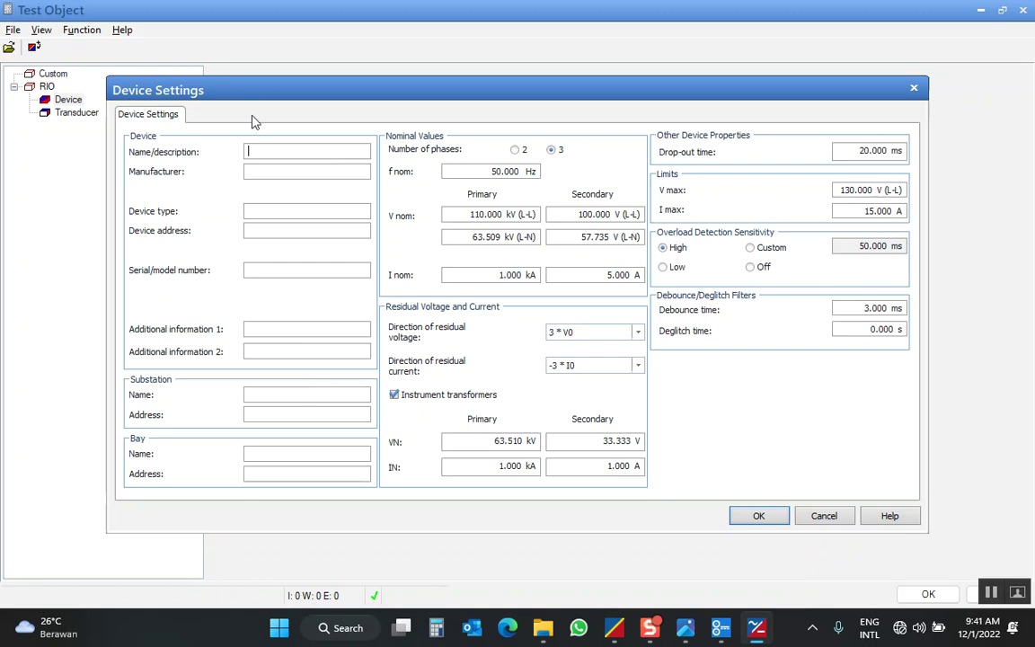
pyautogui.click(761, 520)
# Step: In the test object's transducer properties, enable the Current function and disable Active Power
pyautogui.click(89, 117)
pyautogui.doubleClick(89, 124)
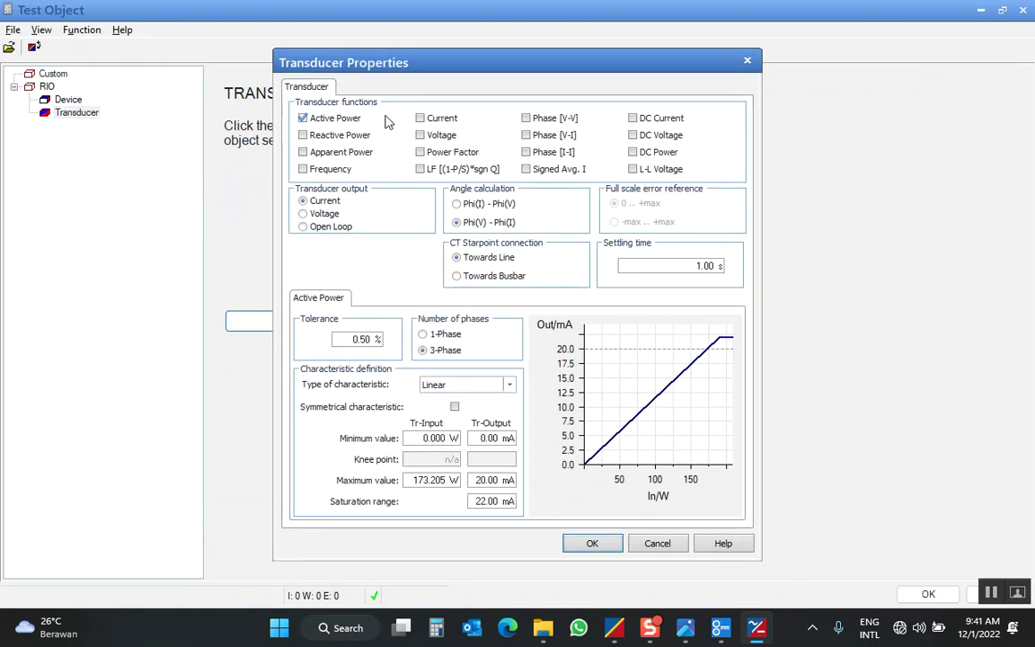
pyautogui.click(438, 124)
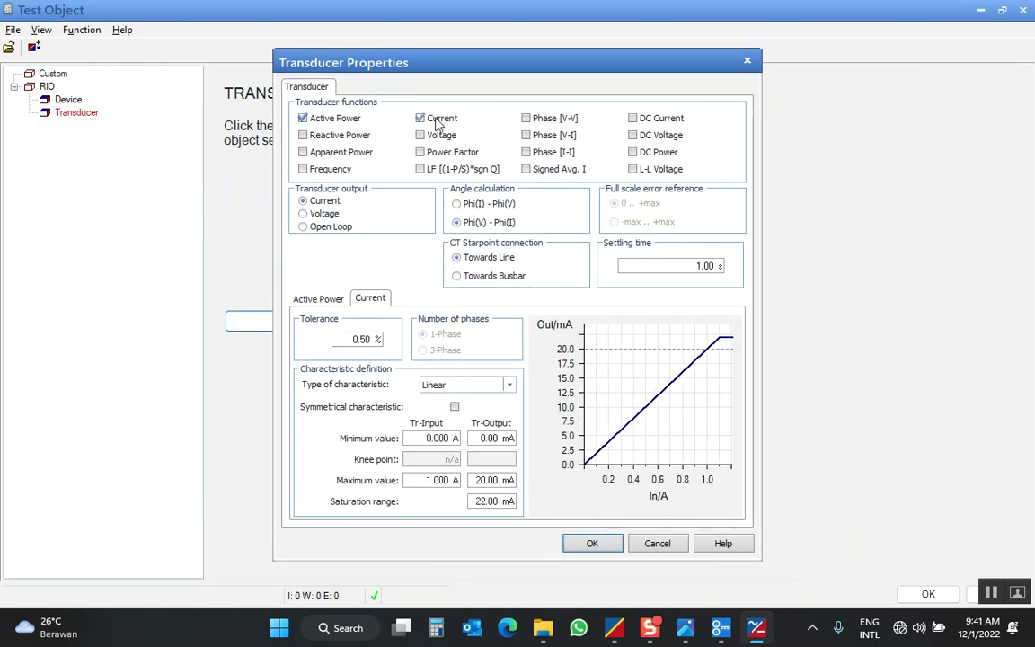
pyautogui.click(303, 124)
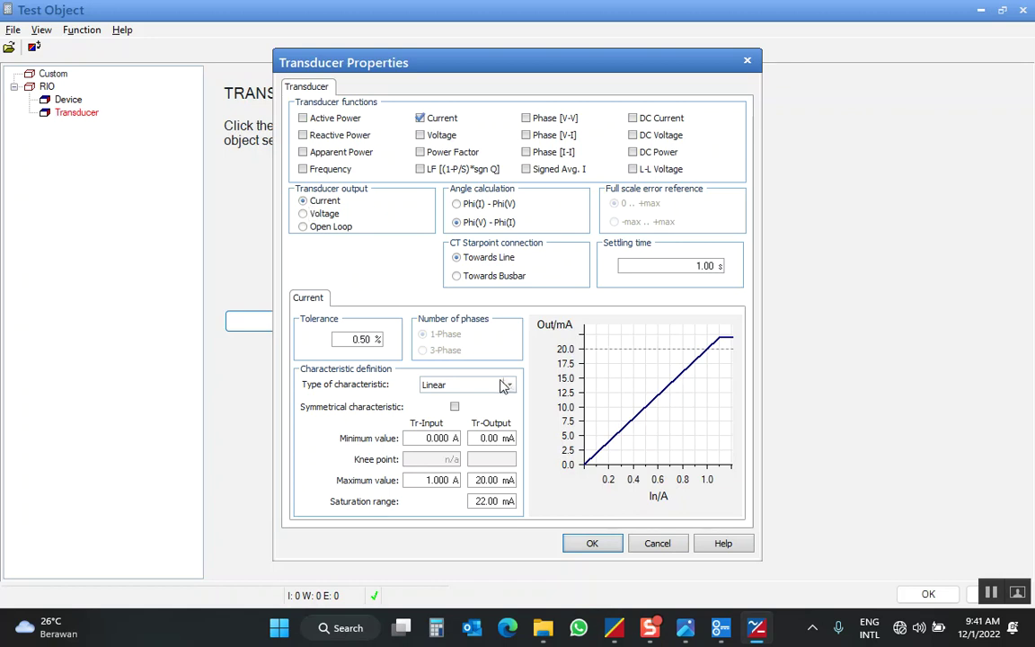
# Step: Set the current transducer's tolerance to 0.20 %, minimum output to 4 mA and maximum input to 5 A, and accept the test object
pyautogui.doubleClick(362, 340)
pyautogui.write('2')
pyautogui.click(444, 439)
pyautogui.doubleClick(486, 439)
pyautogui.write('4')
pyautogui.press('Tab')
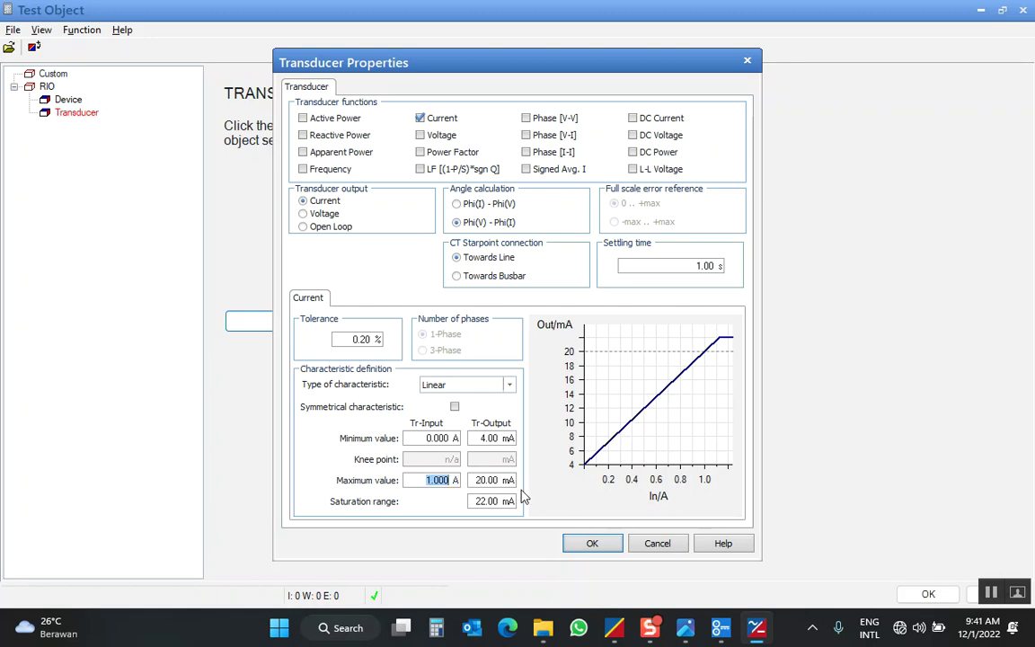
pyautogui.write('5')
pyautogui.click(502, 481)
pyautogui.click(592, 544)
pyautogui.click(925, 598)
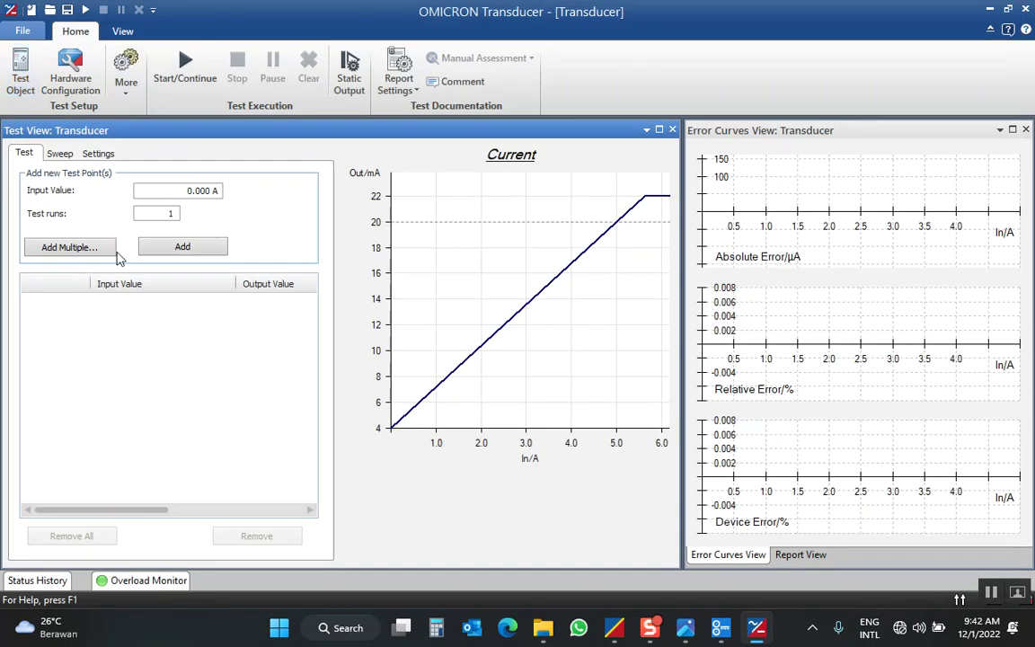
# Step: Add a sequence of 10 test points from 0 A to 5 A to the test table
pyautogui.click(90, 249)
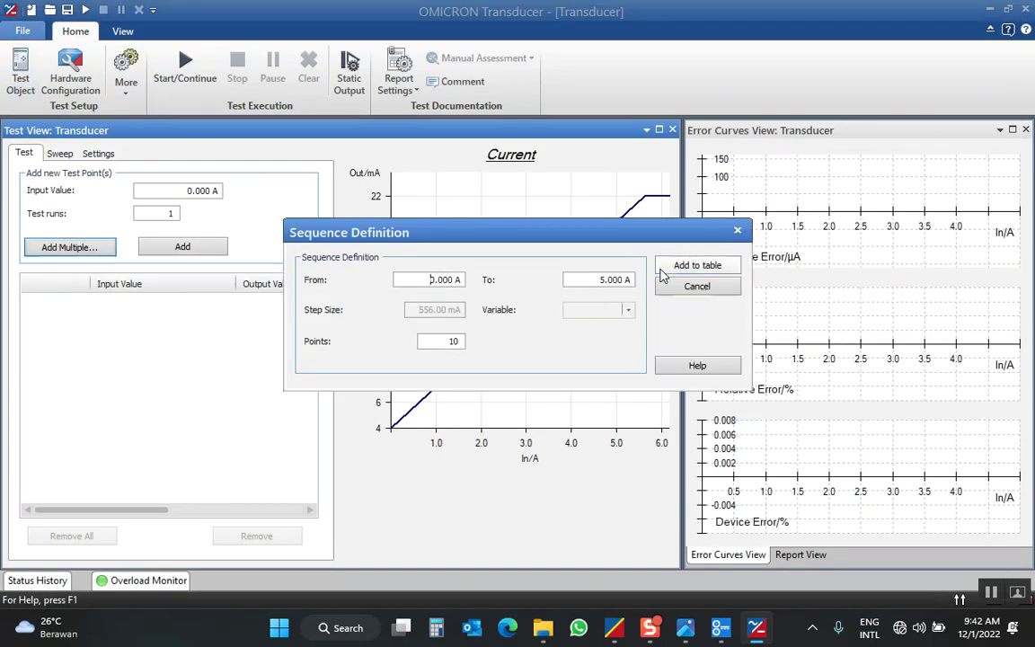
pyautogui.moveTo(424, 341); pyautogui.dragTo(529, 349)
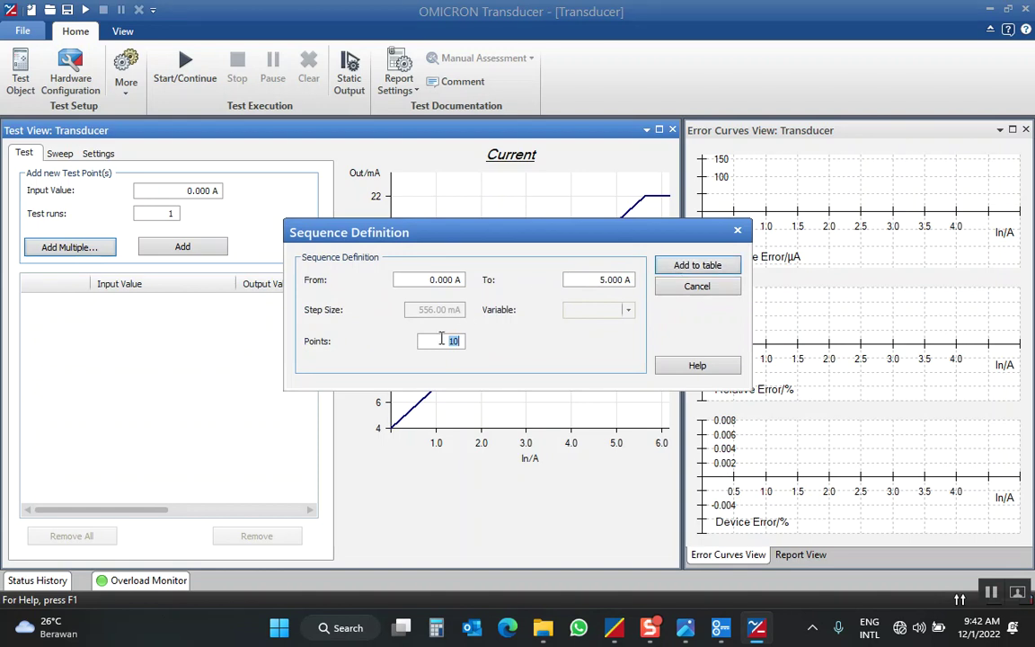
pyautogui.click(678, 268)
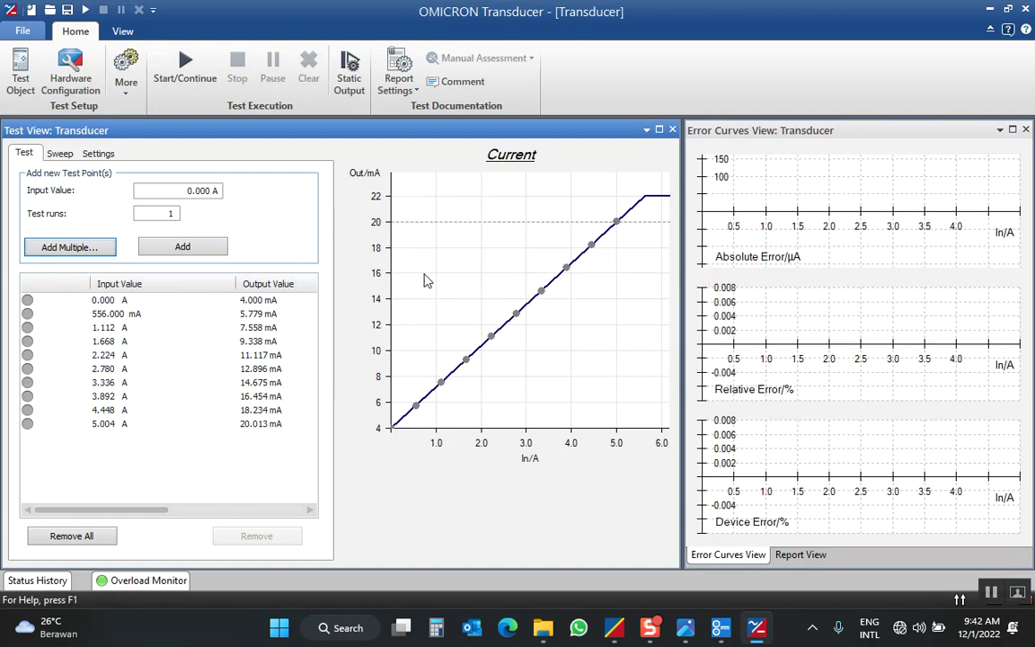
# Step: Run the test over the current test points, review their error results and clear them
pyautogui.click(125, 315)
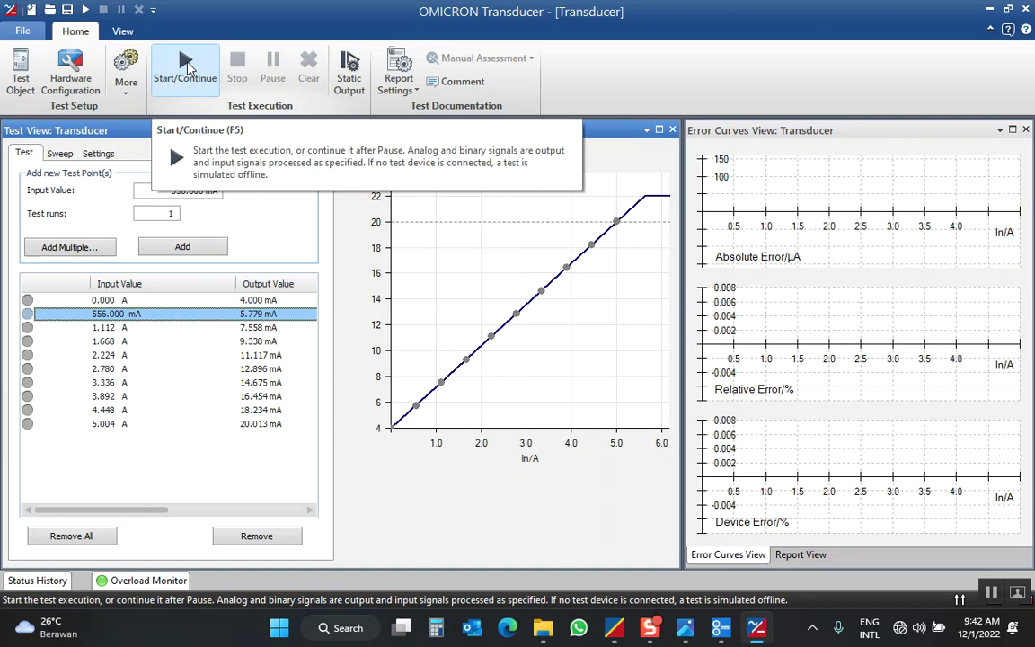
pyautogui.click(187, 67)
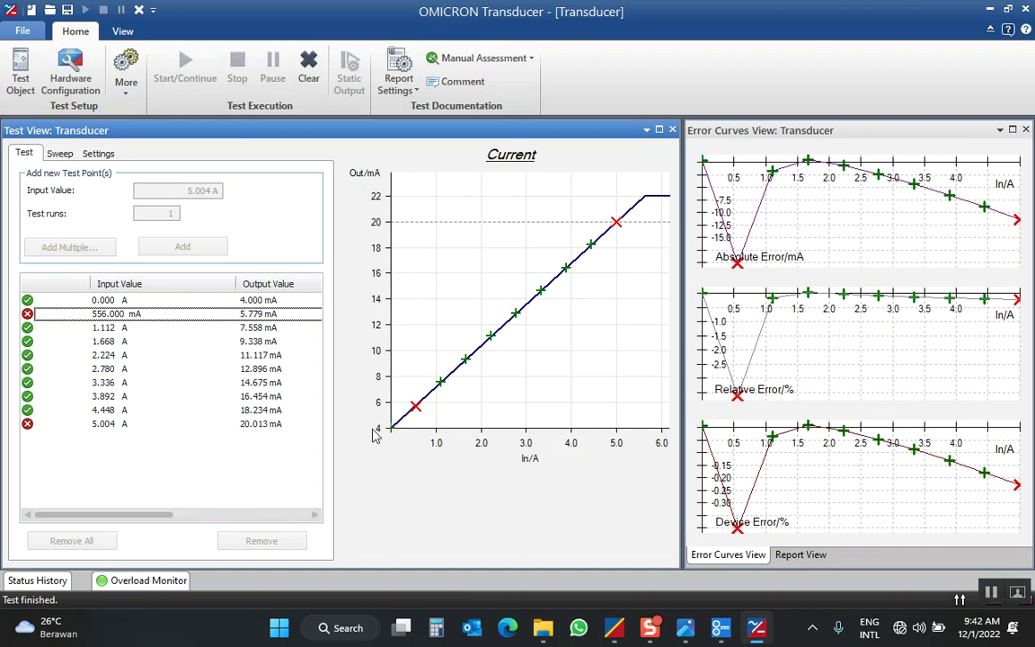
pyautogui.moveTo(166, 514); pyautogui.dragTo(279, 517)
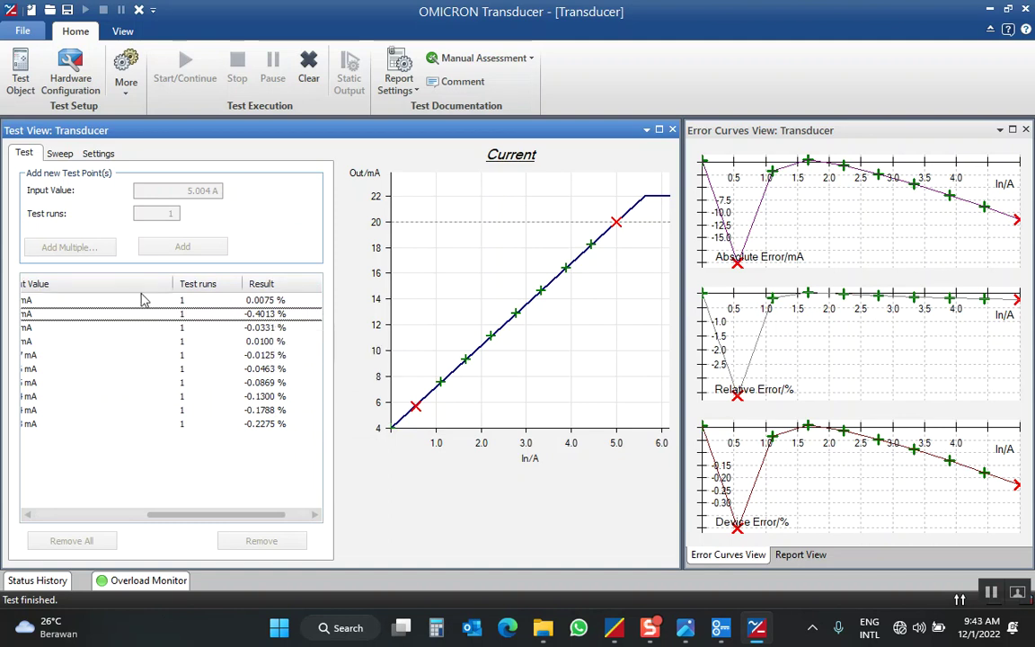
pyautogui.moveTo(270, 516); pyautogui.dragTo(85, 514)
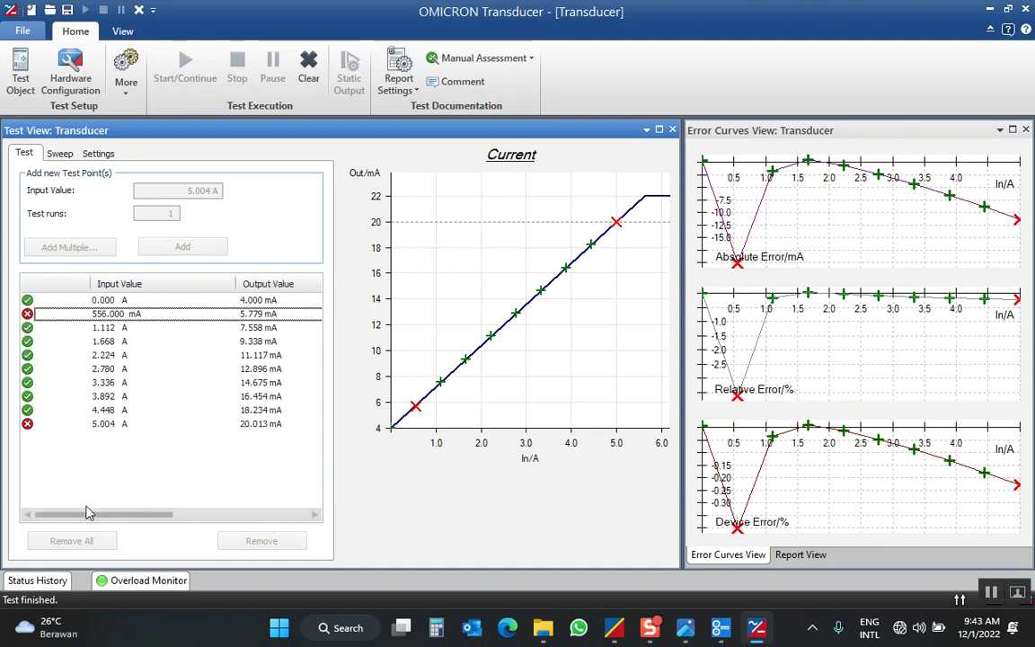
pyautogui.click(48, 428)
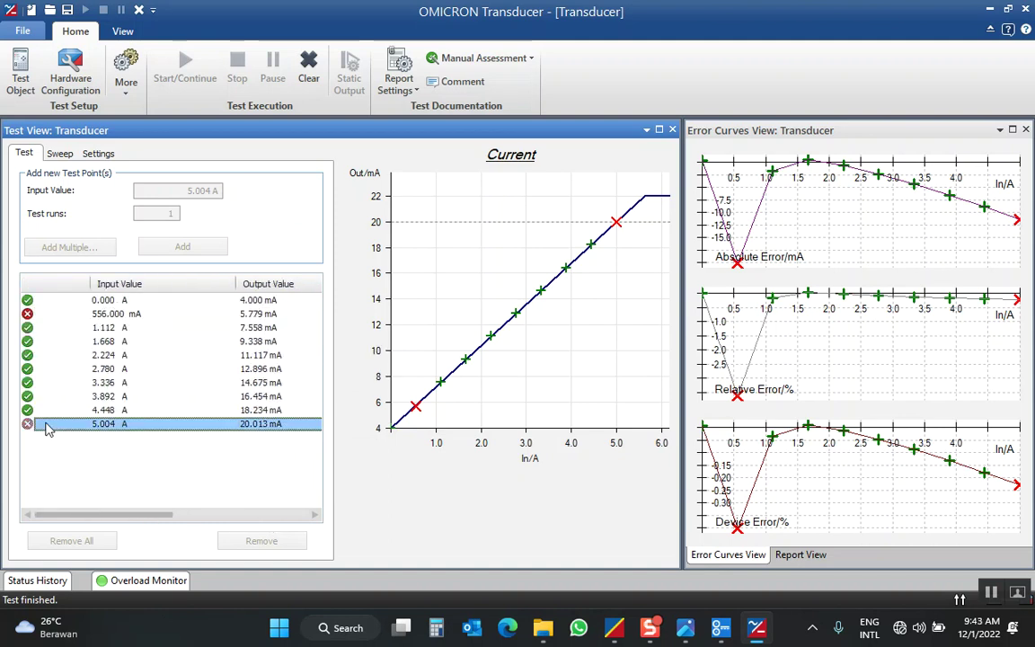
pyautogui.click(307, 80)
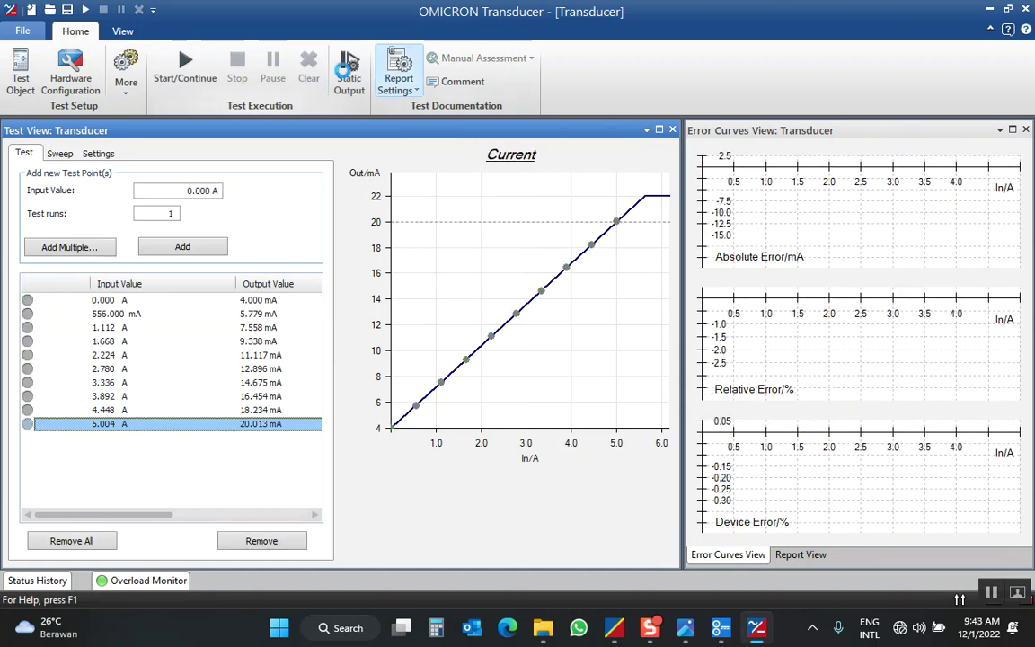
# Step: Check the transducer output with a 5 A static output, switch the output off and close Static Output
pyautogui.click(350, 78)
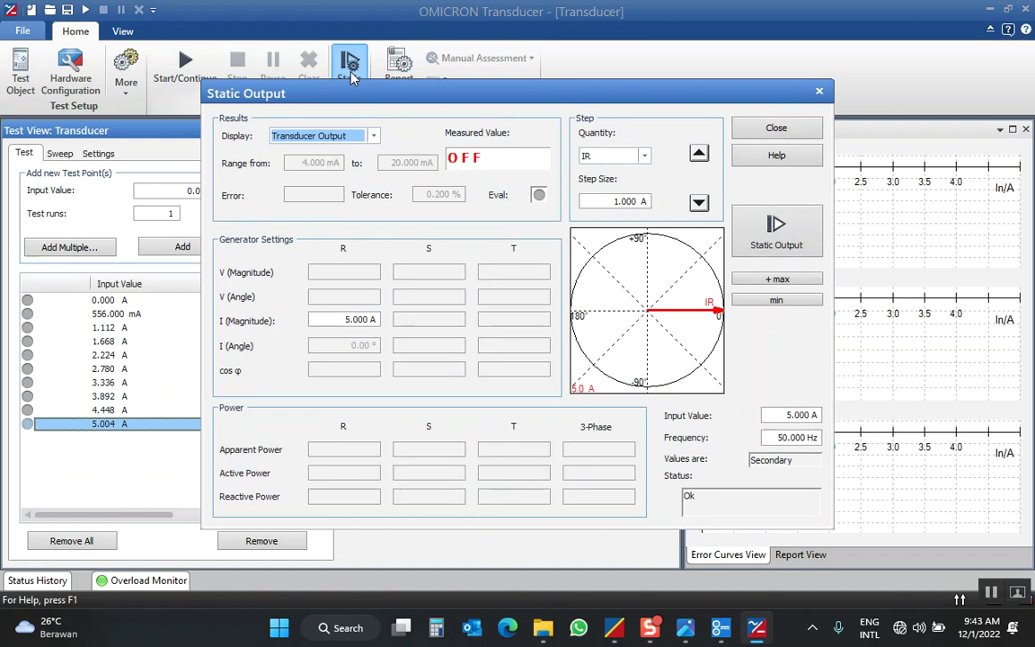
pyautogui.moveTo(313, 320); pyautogui.dragTo(414, 319)
pyautogui.doubleClick(351, 320)
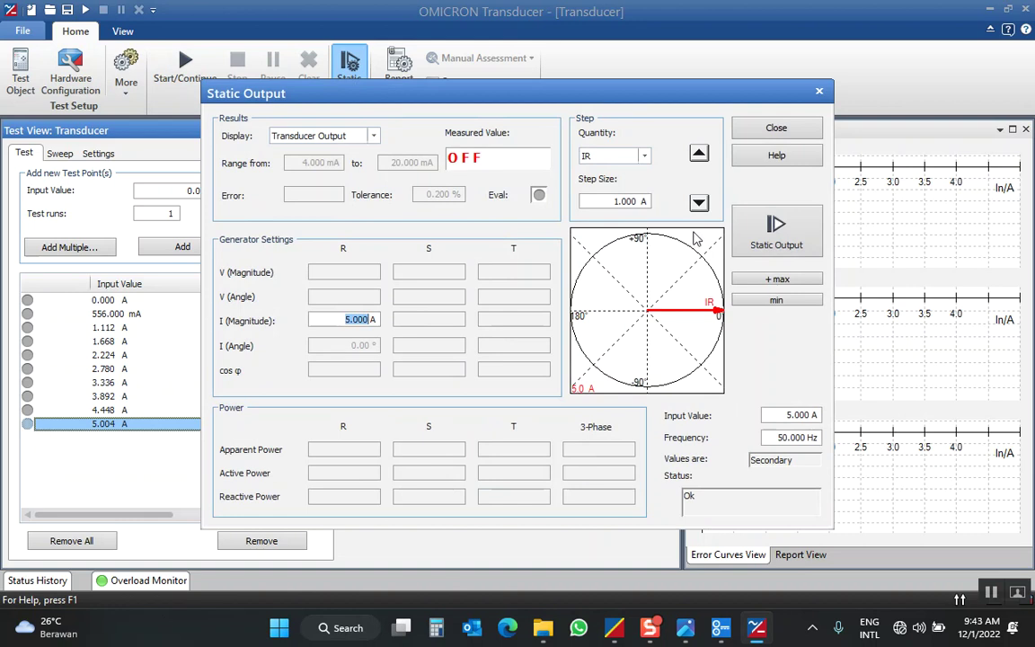
pyautogui.click(775, 242)
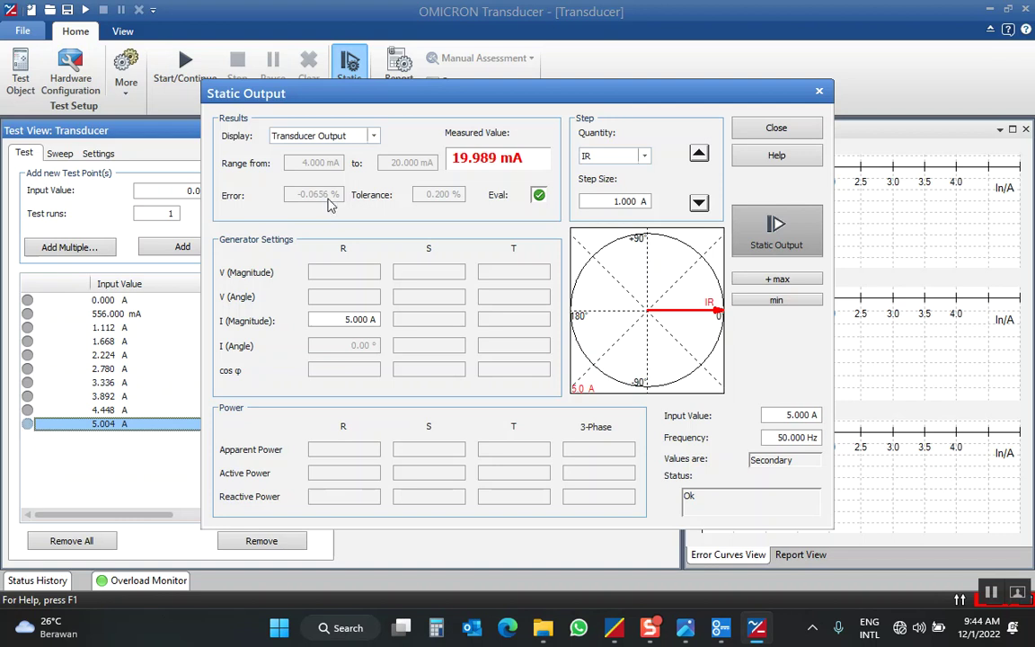
pyautogui.click(778, 228)
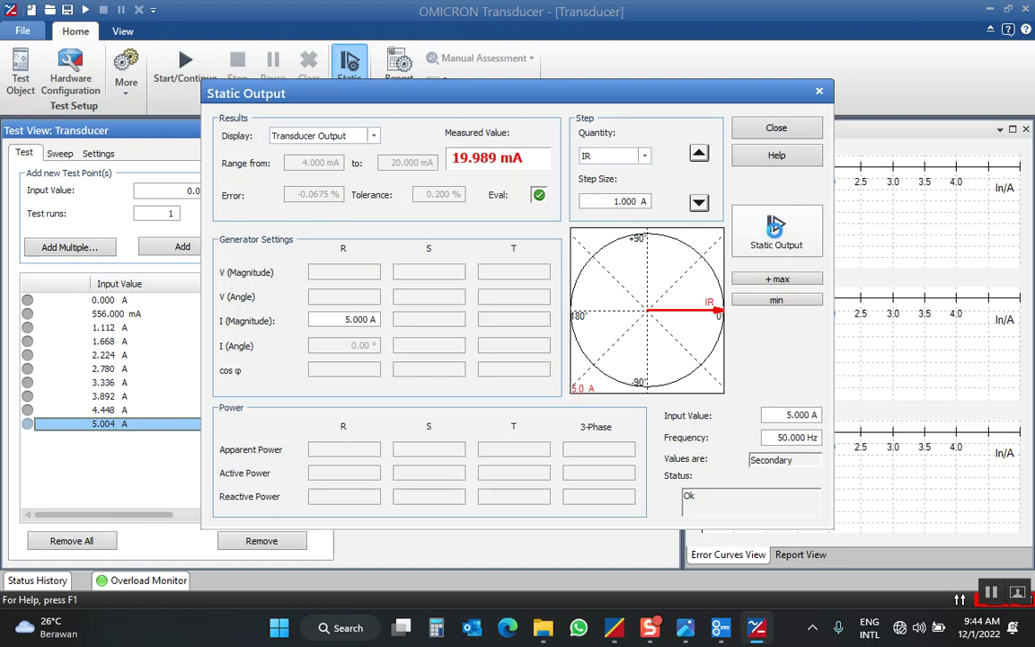
pyautogui.click(772, 127)
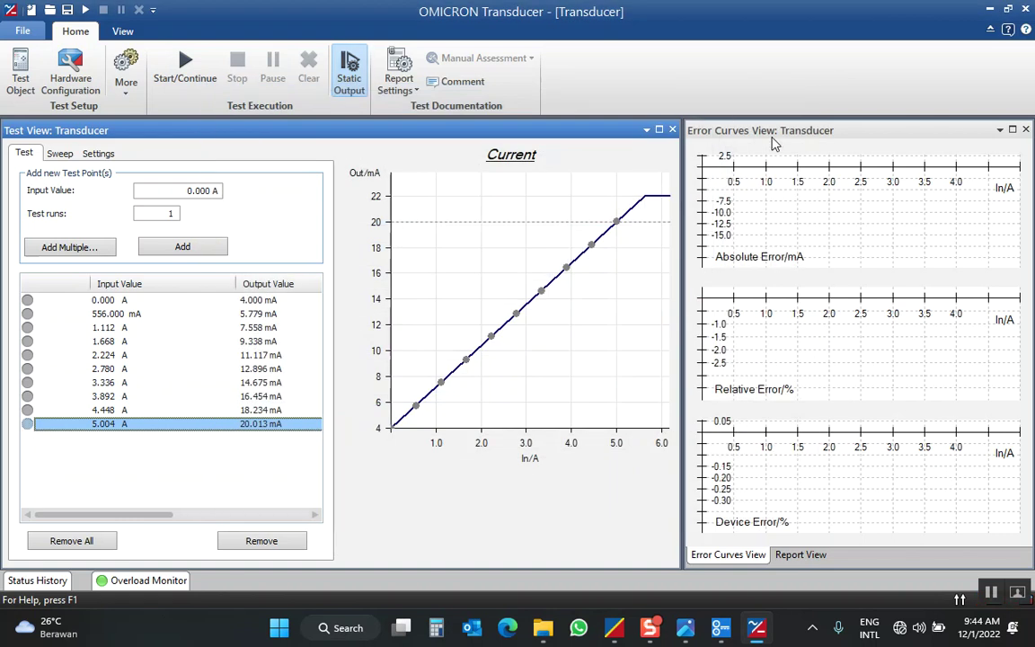
# Step: Rerun the test over all current test points and review the results, ending with the 556 mA point selected
pyautogui.click(186, 78)
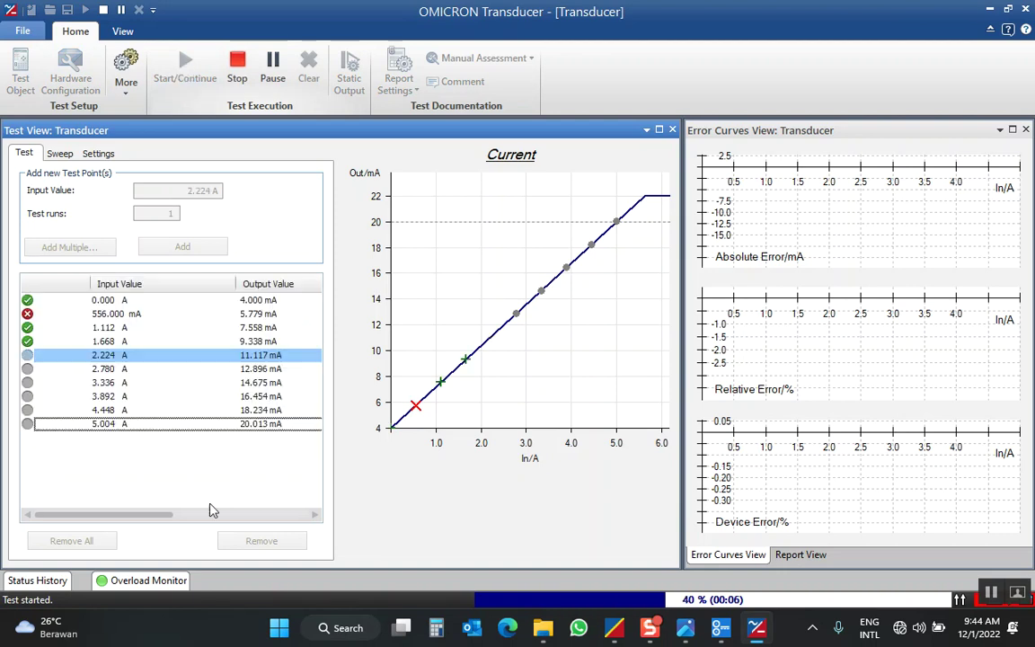
pyautogui.moveTo(153, 515); pyautogui.dragTo(273, 529)
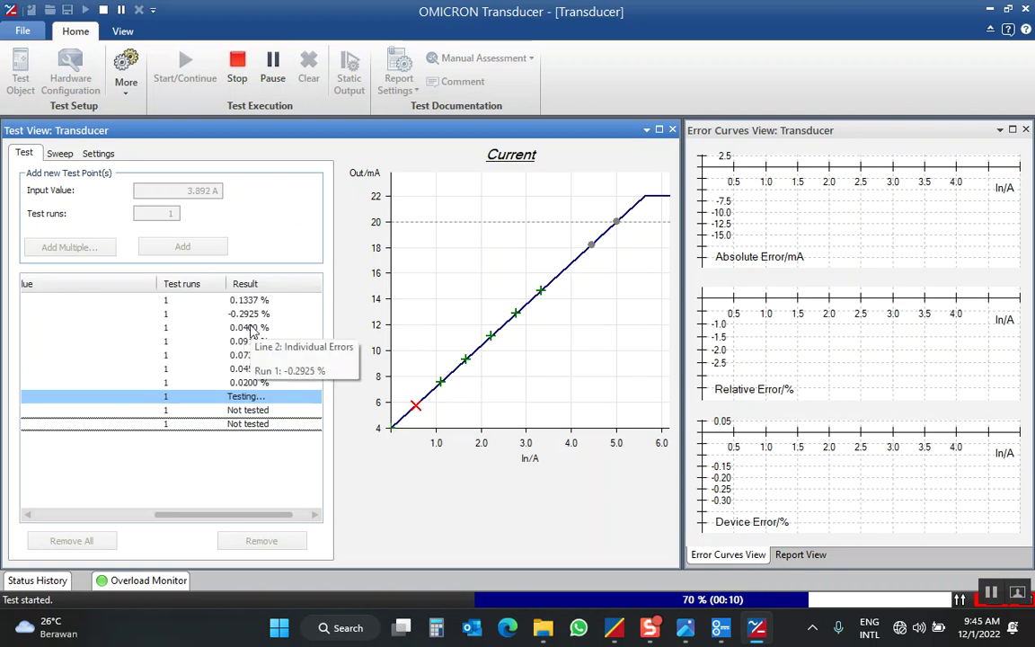
pyautogui.moveTo(248, 510); pyautogui.dragTo(104, 497)
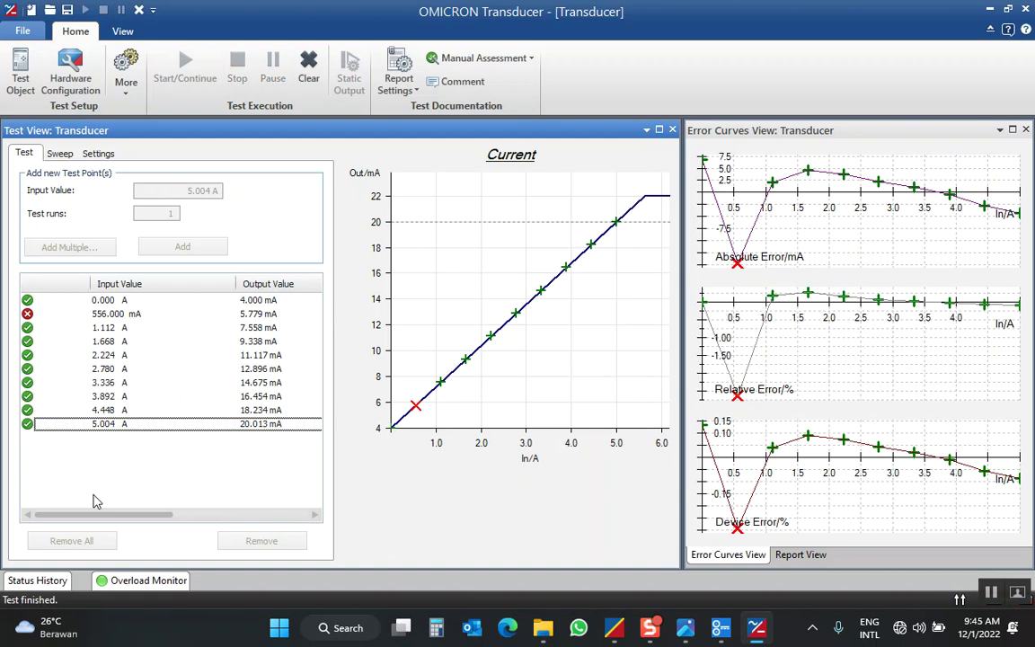
pyautogui.click(128, 303)
pyautogui.click(129, 319)
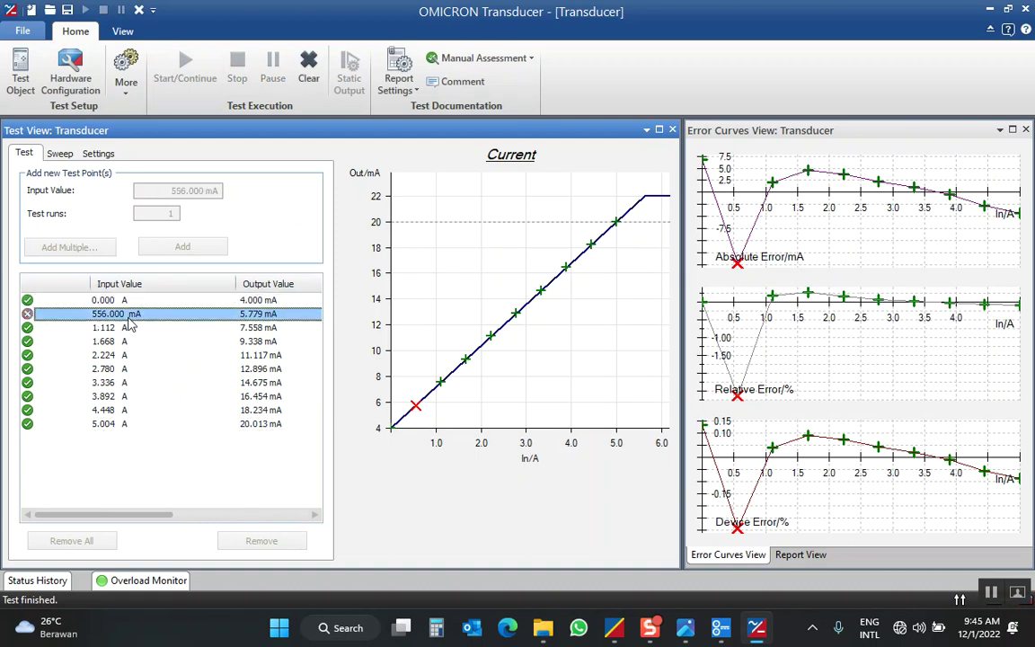
# Step: Examine the test runs and error results of the tested points and compare them with the error curves
pyautogui.click(222, 516)
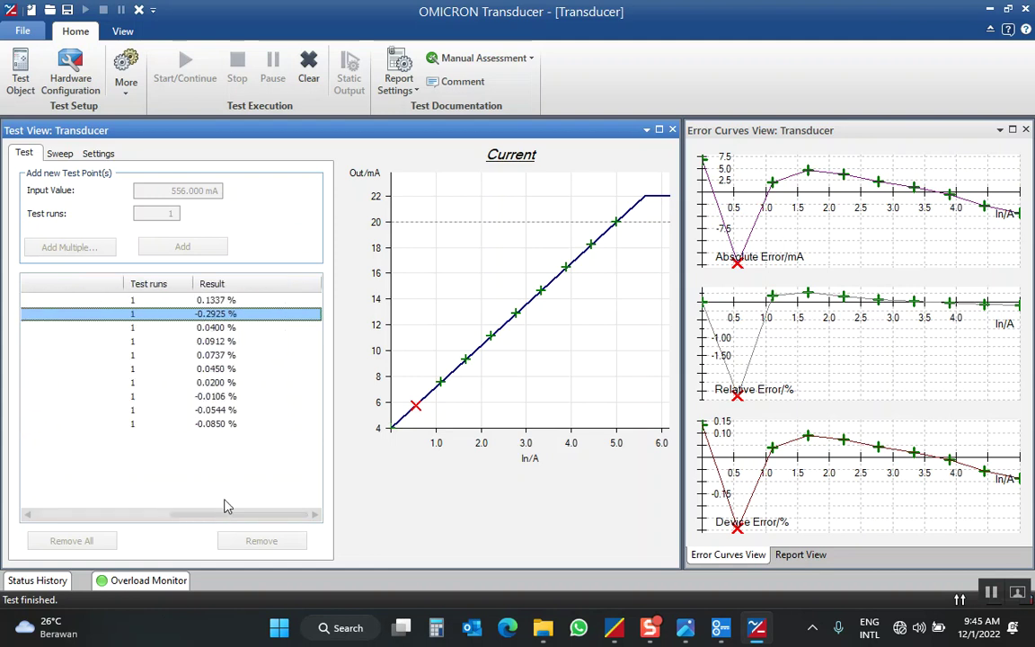
pyautogui.moveTo(212, 307)
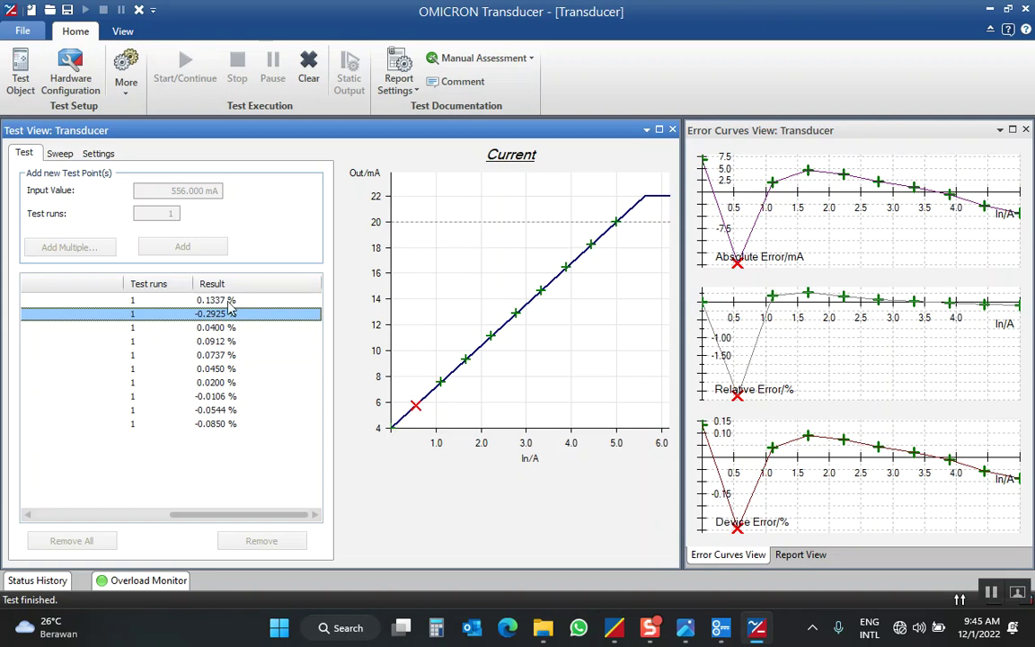
pyautogui.click(784, 554)
pyautogui.click(760, 554)
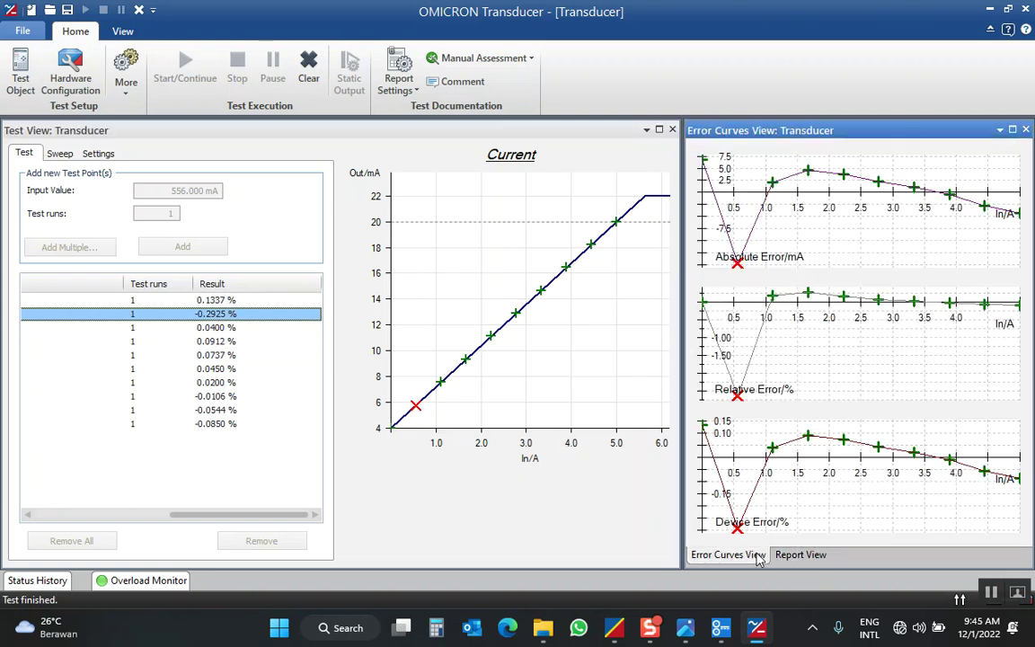
pyautogui.moveTo(255, 521); pyautogui.dragTo(176, 525)
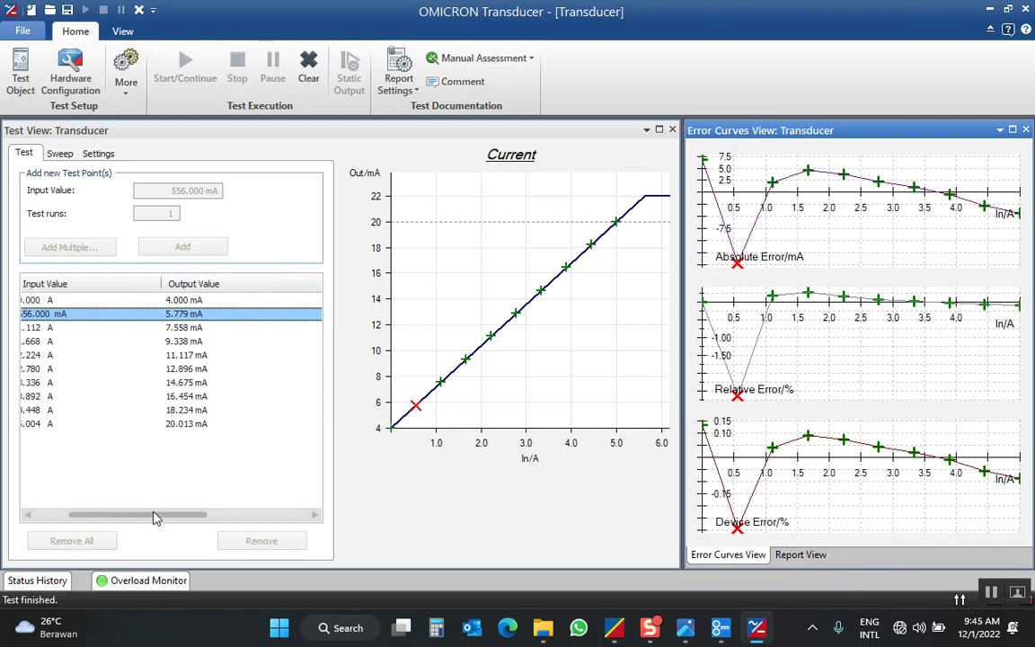
pyautogui.moveTo(155, 518); pyautogui.dragTo(108, 516)
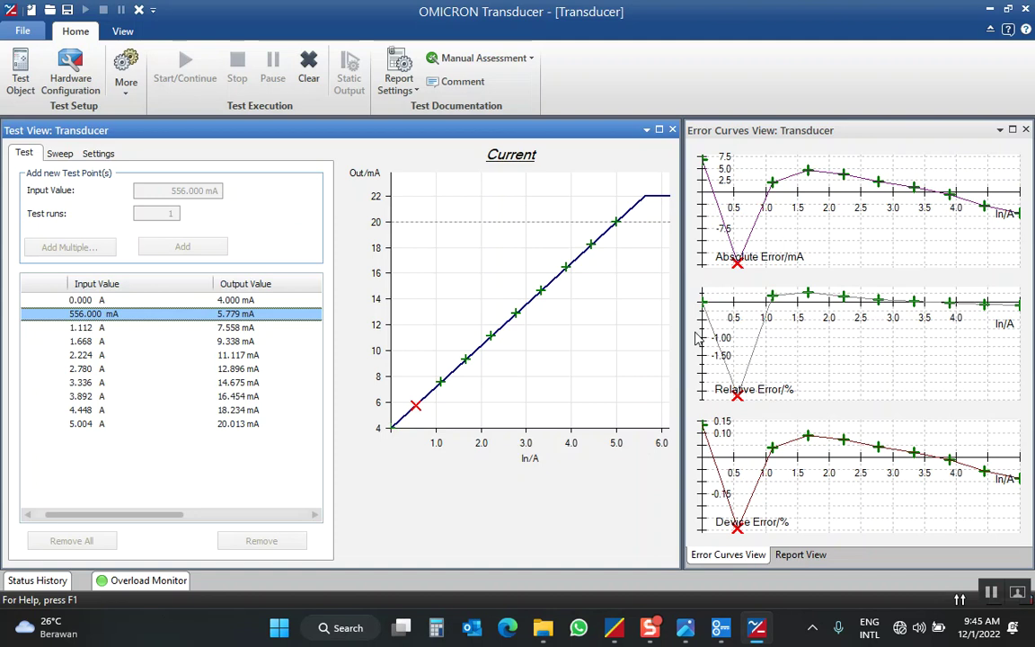
pyautogui.moveTo(180, 509); pyautogui.dragTo(122, 512)
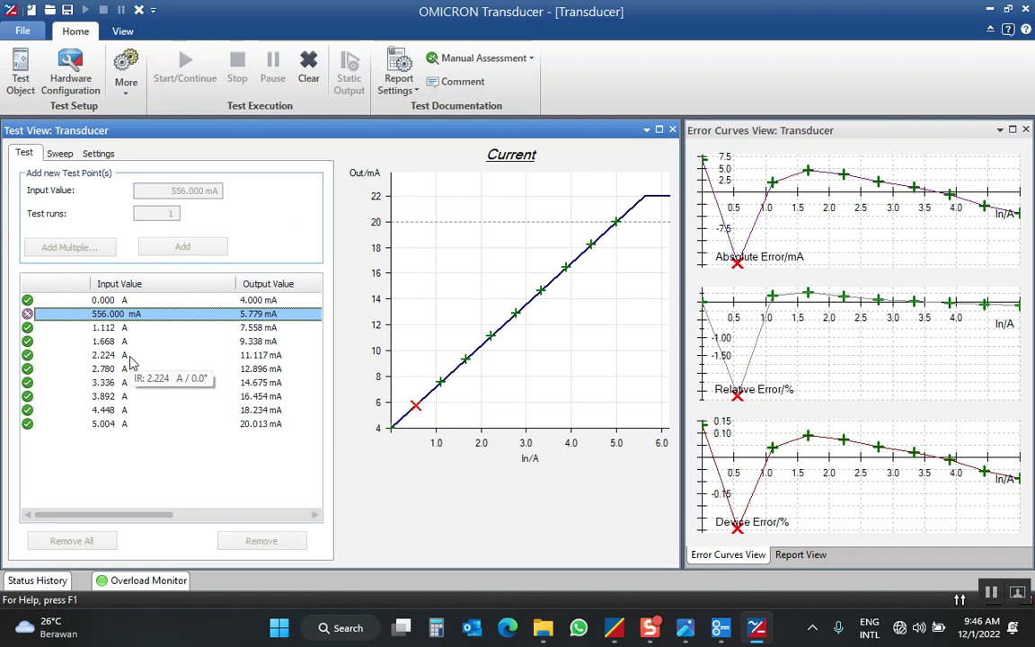
# Step: Check the individual 0 A, 556 mA and 5.004 A points in the test table and leave the 556 mA point deselected
pyautogui.click(135, 427)
pyautogui.click(129, 315)
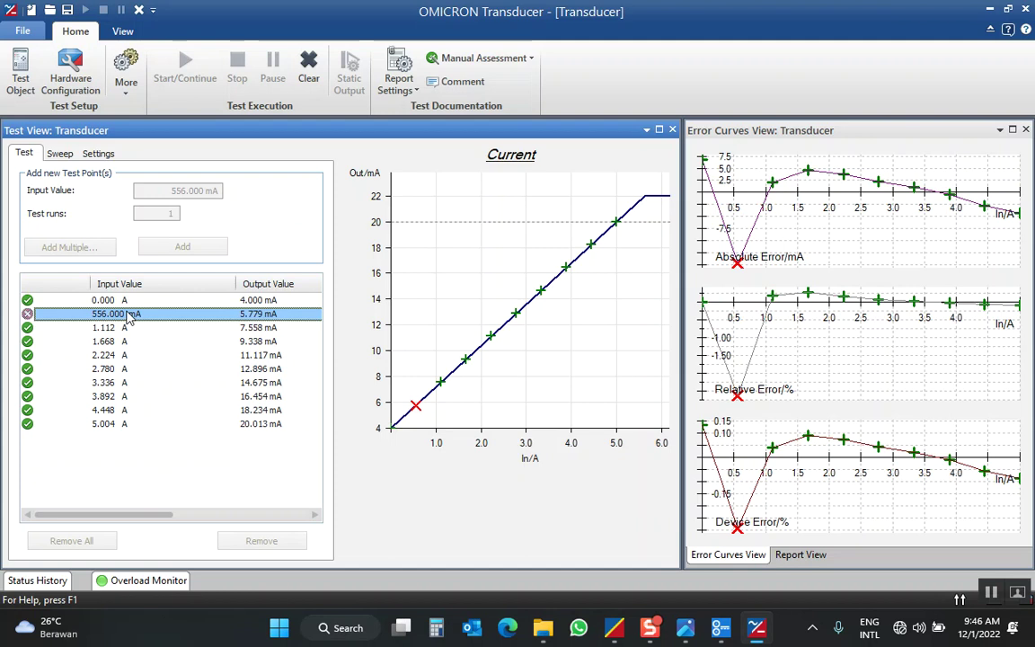
pyautogui.click(177, 456)
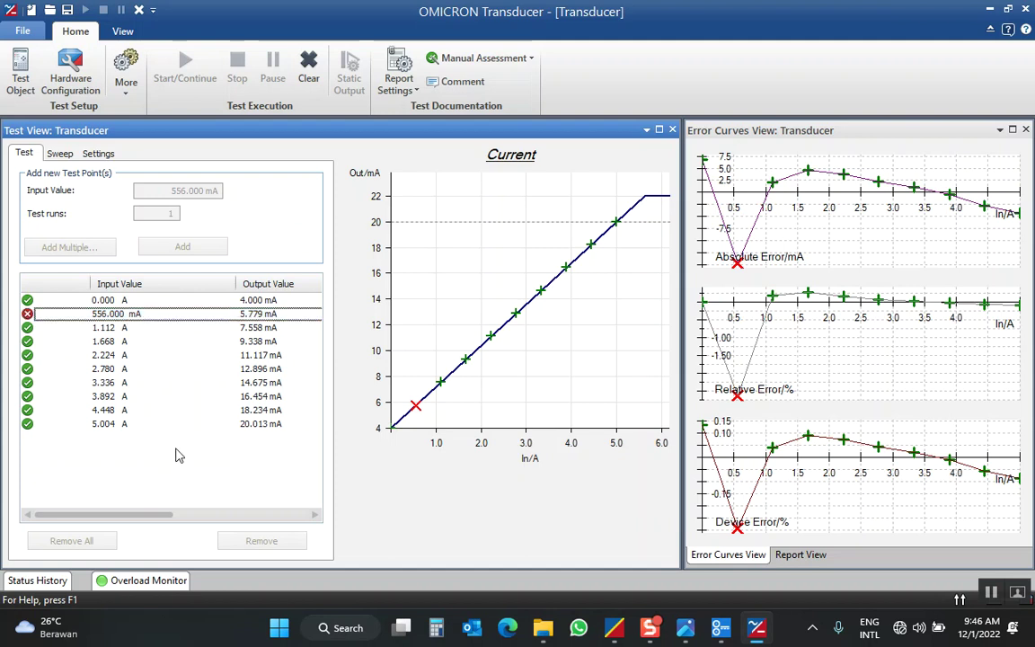
pyautogui.click(103, 301)
pyautogui.click(113, 314)
pyautogui.click(144, 478)
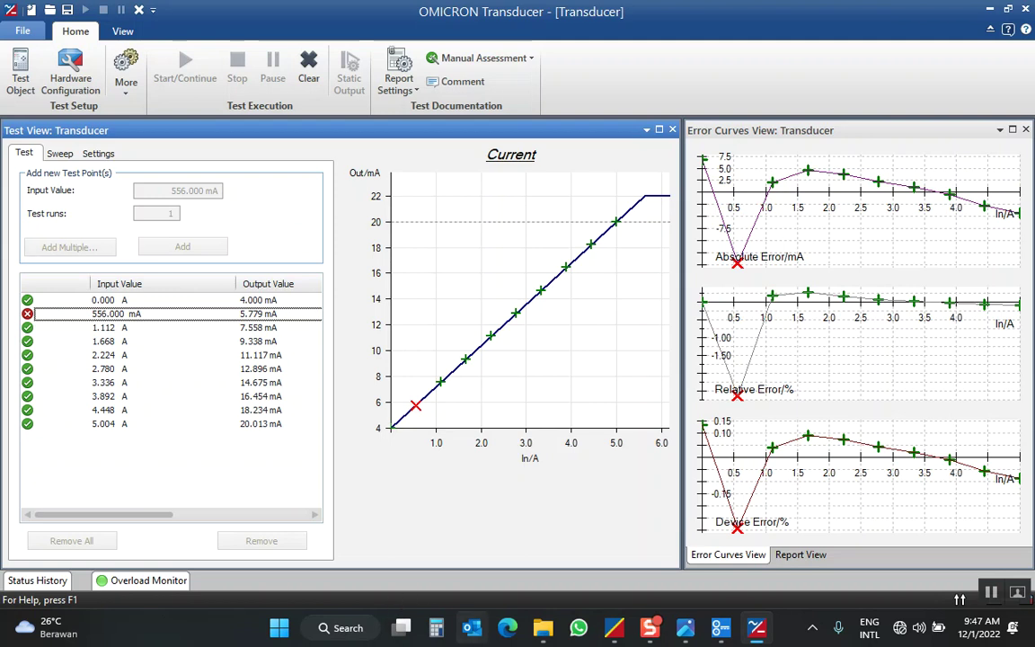
# Step: Export the test report in Rich Text Format as Transducer.rtf
pyautogui.click(411, 74)
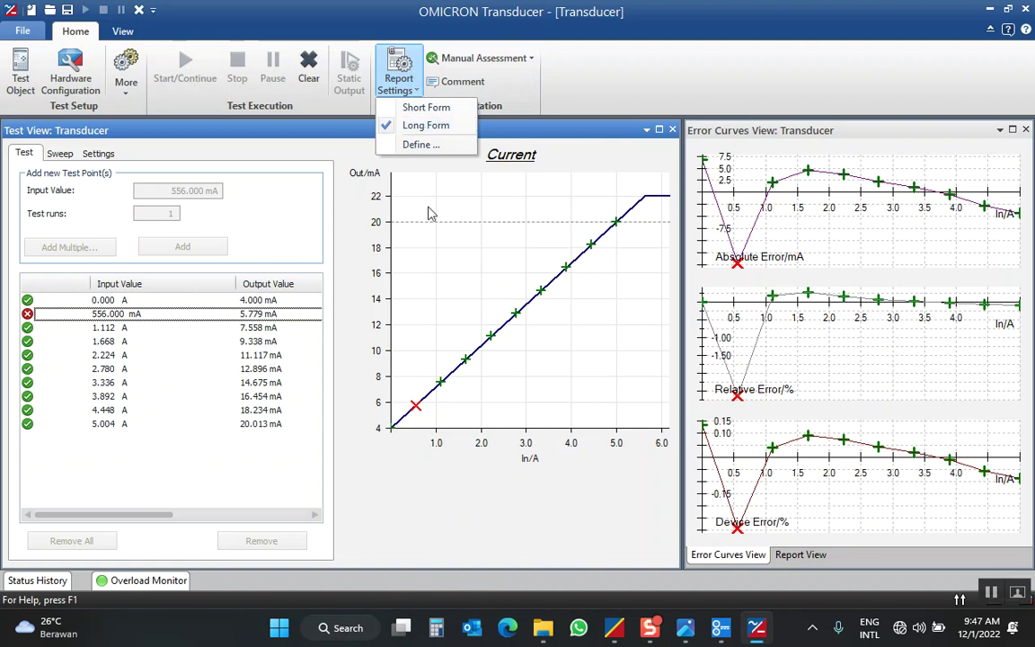
pyautogui.click(306, 119)
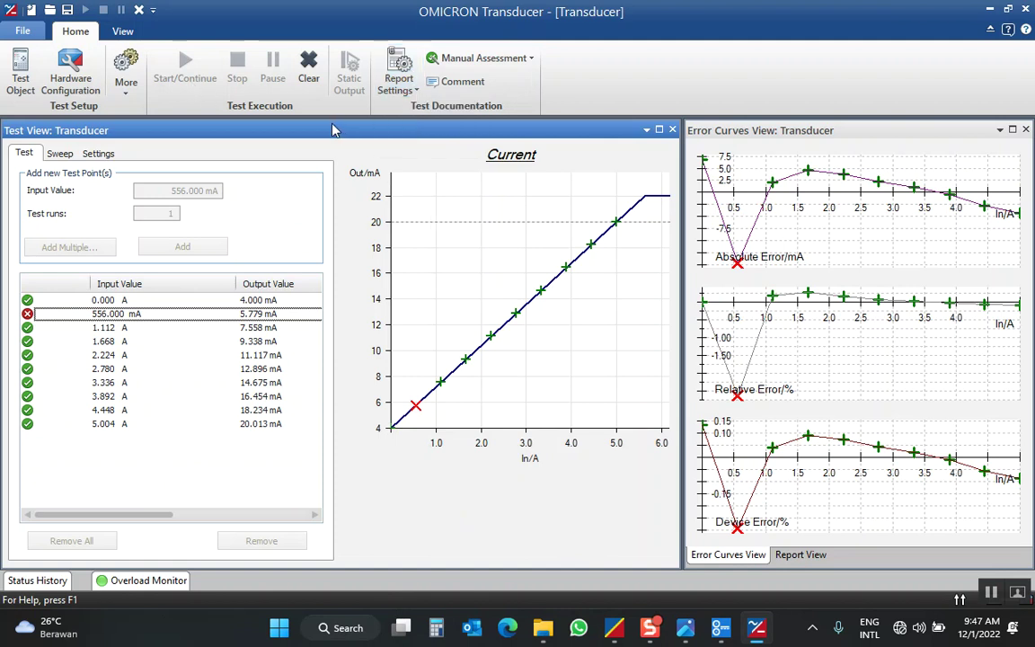
pyautogui.click(23, 32)
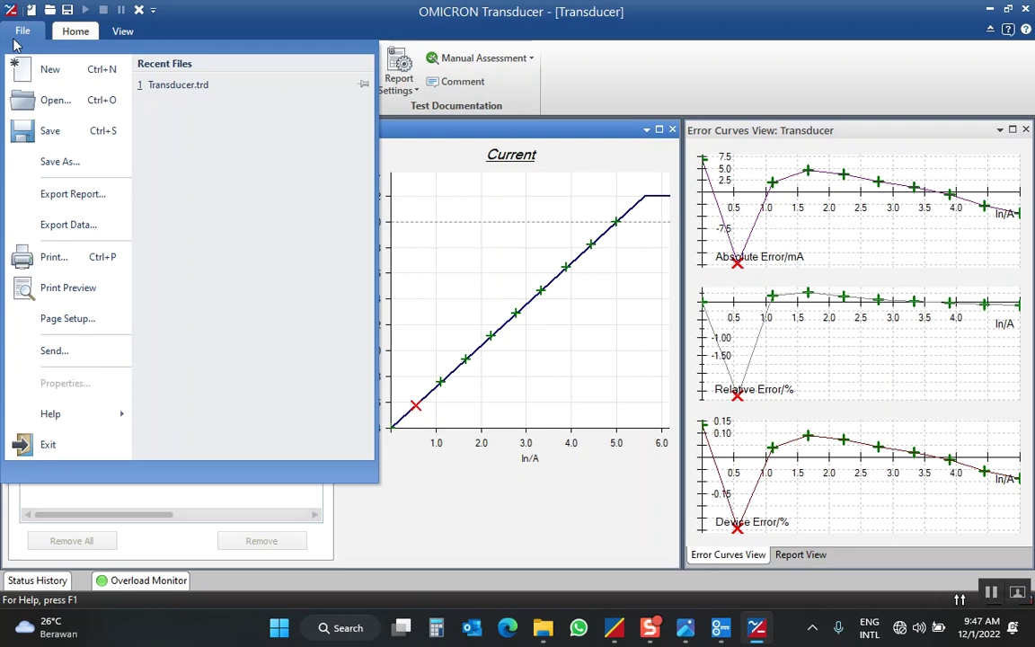
pyautogui.click(77, 199)
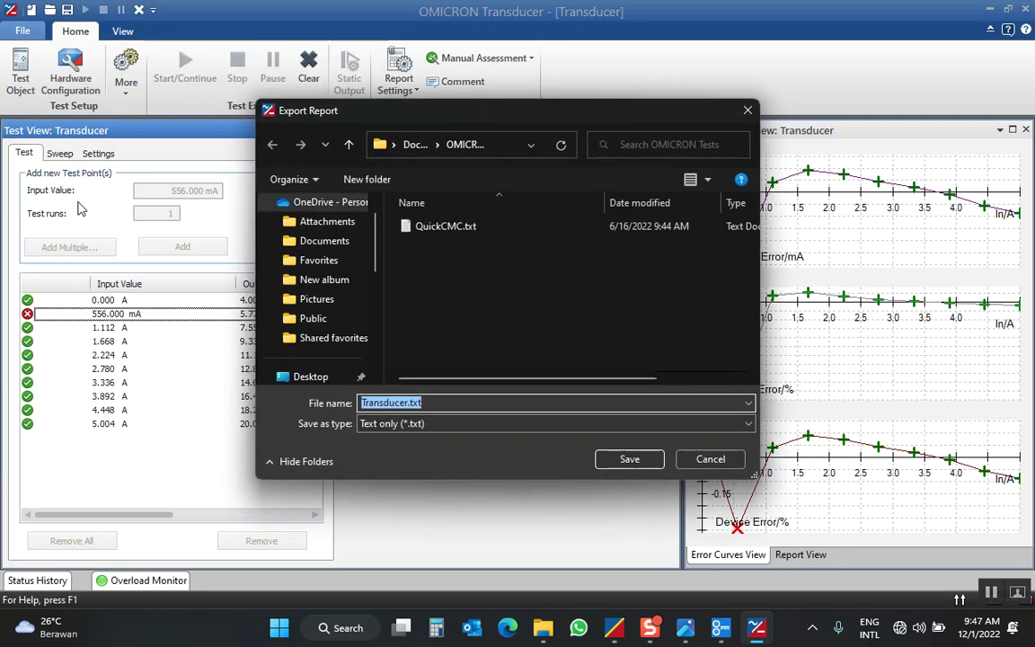
pyautogui.click(434, 425)
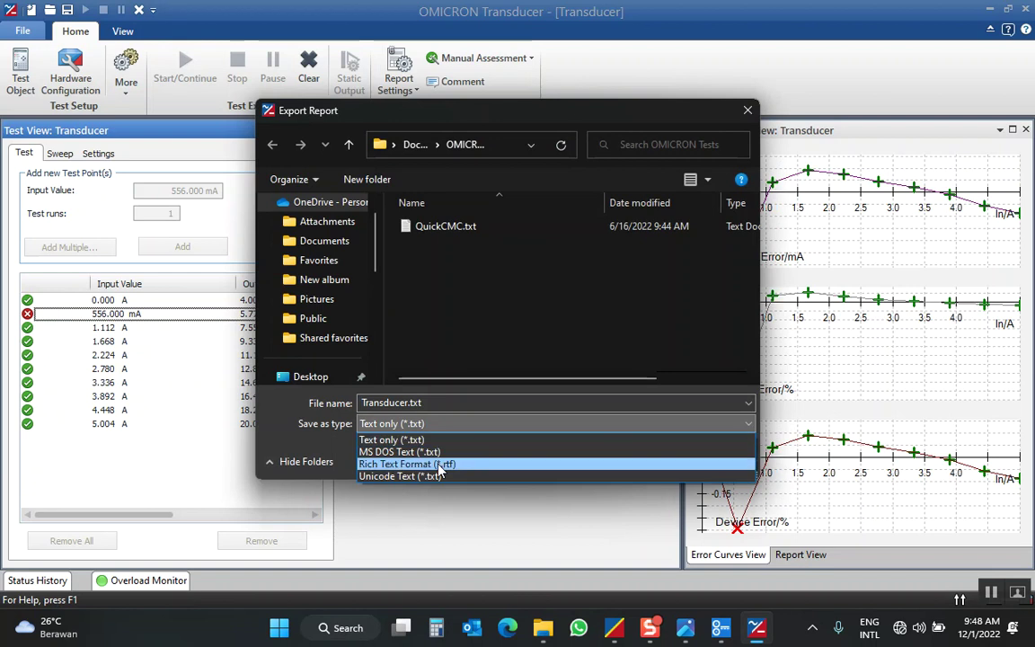
pyautogui.click(440, 465)
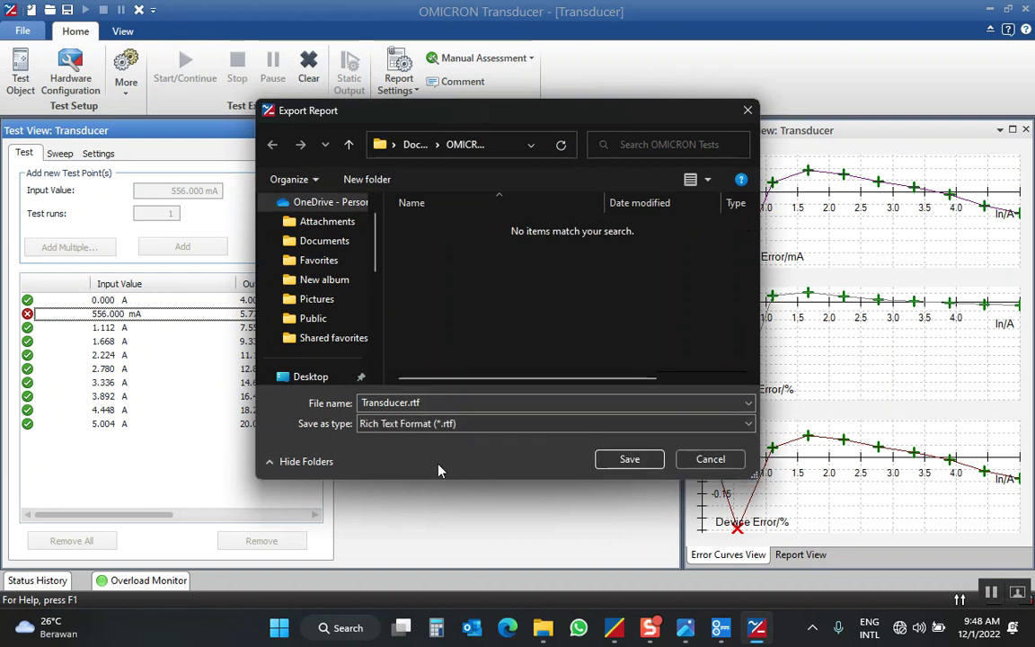
pyautogui.click(628, 460)
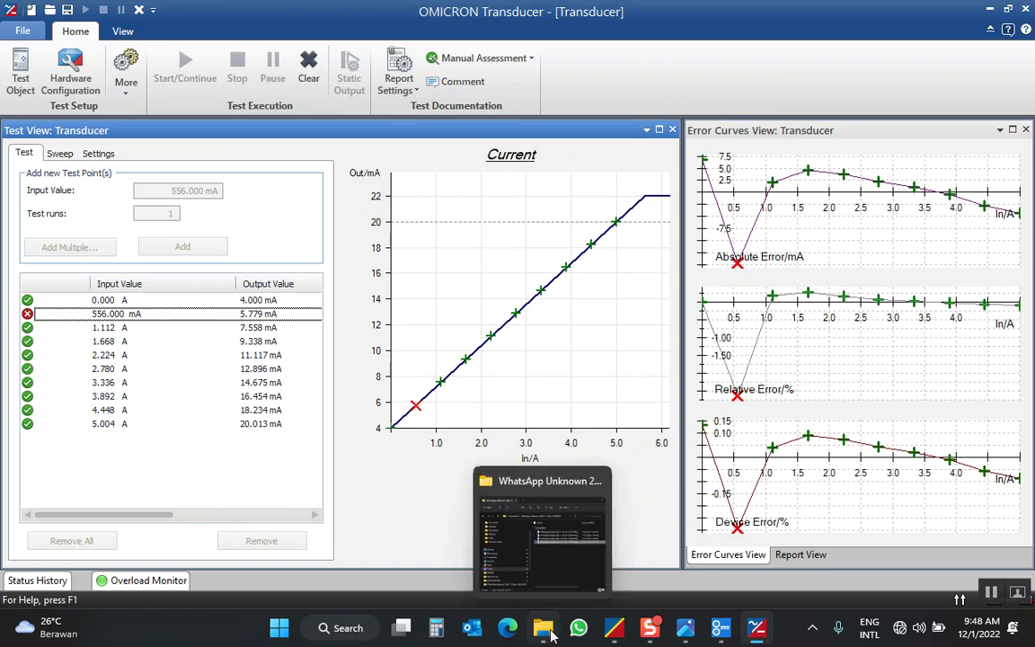
# Step: Switch to File Explorer and locate the OMICRON Tests folder inside Documents
pyautogui.click(552, 635)
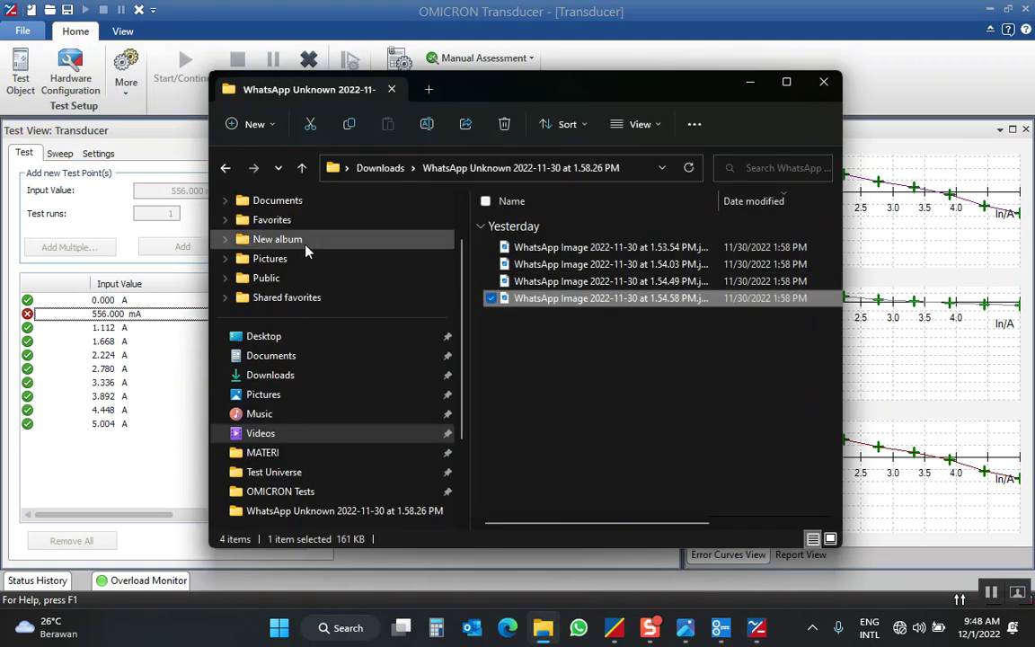
pyautogui.click(311, 205)
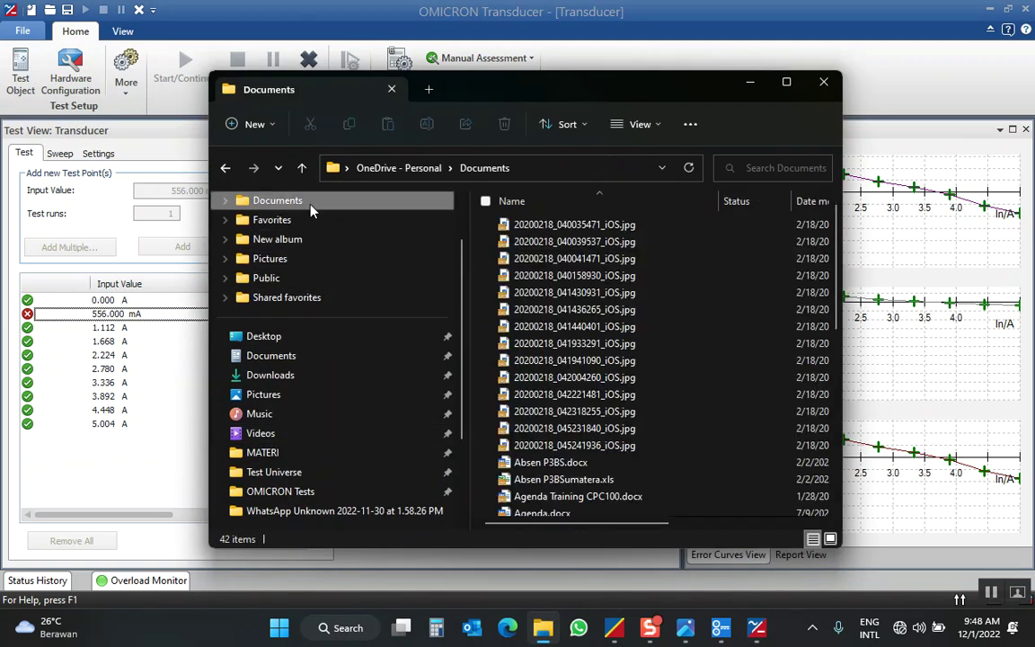
pyautogui.click(296, 356)
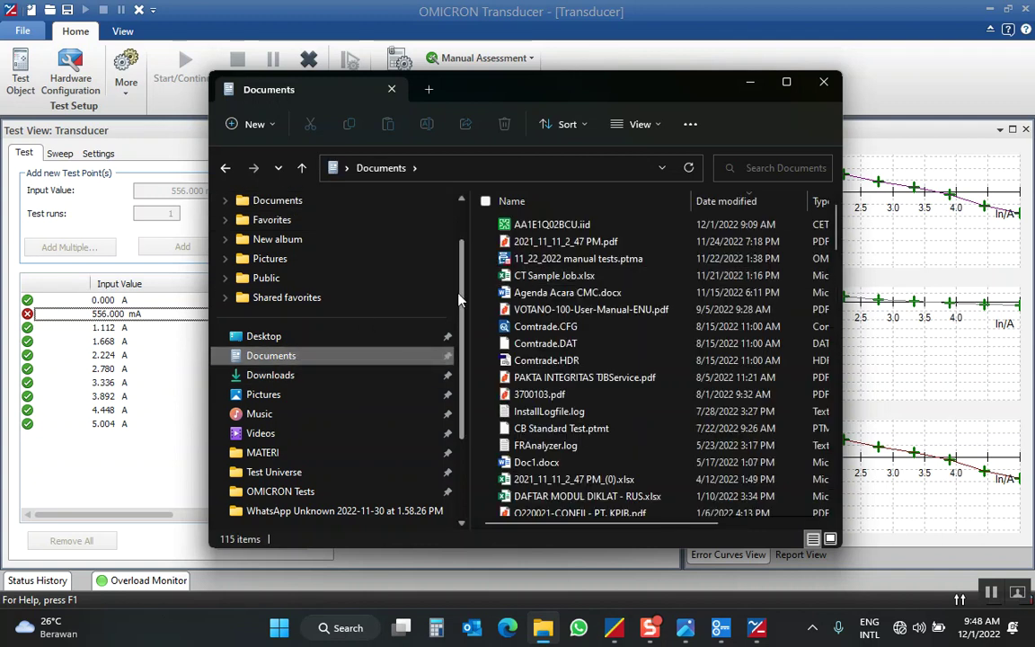
pyautogui.scroll(-1, 459, 301)
pyautogui.scroll(-4, 835, 280)
pyautogui.moveTo(836, 281); pyautogui.dragTo(851, 517)
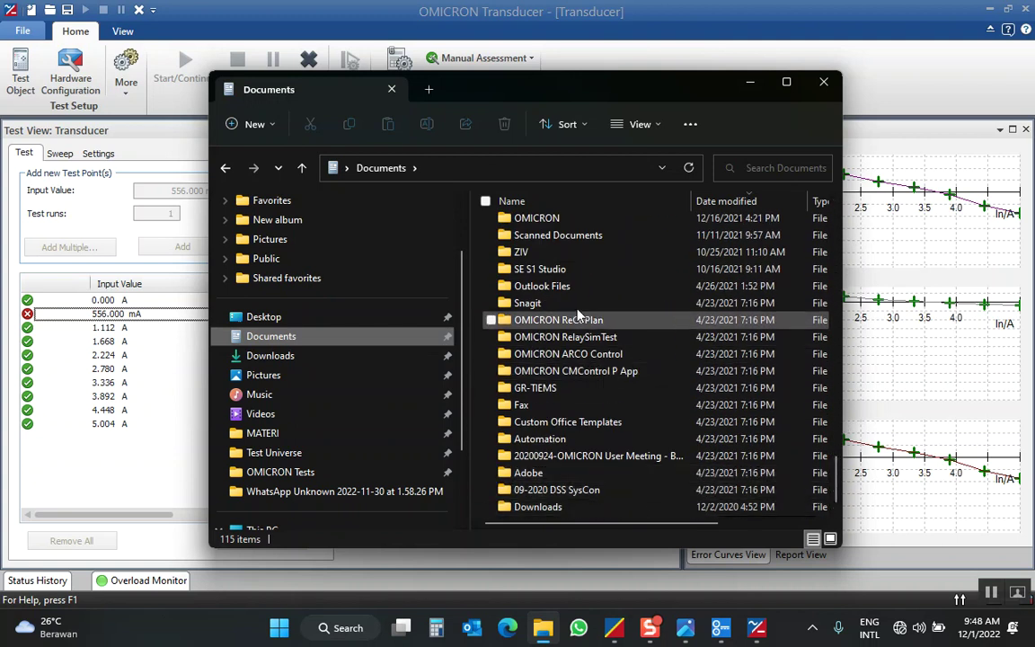
pyautogui.doubleClick(557, 219)
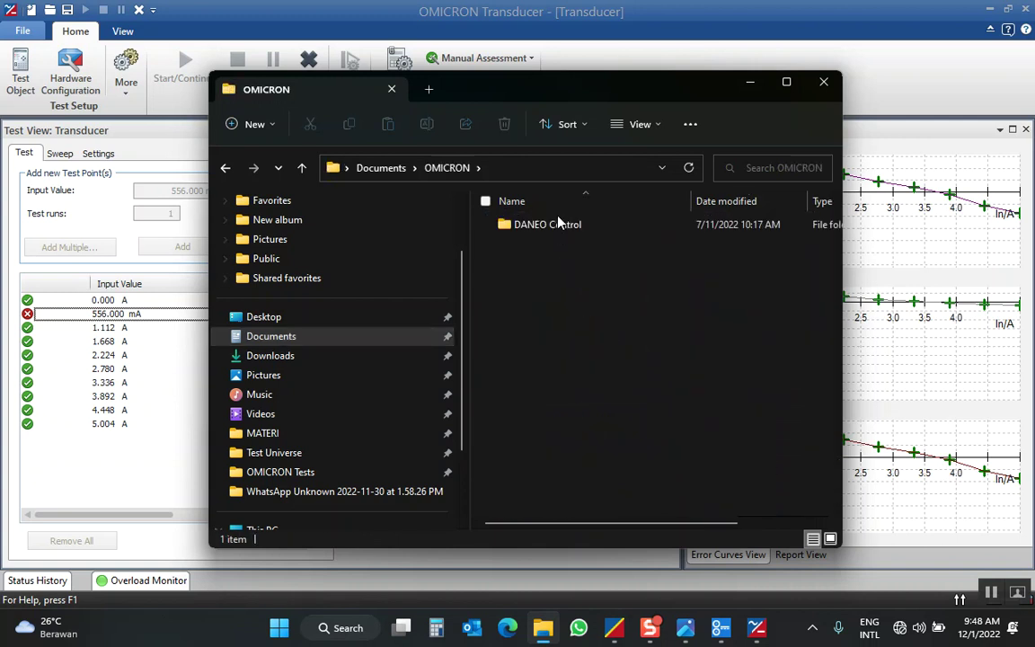
pyautogui.click(346, 336)
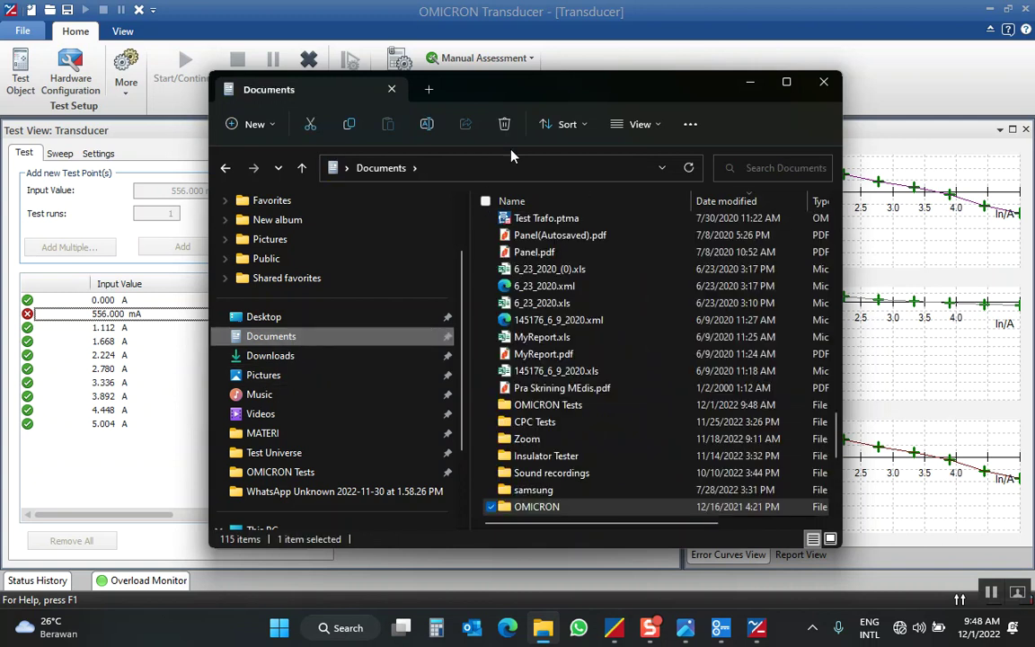
pyautogui.click(415, 171)
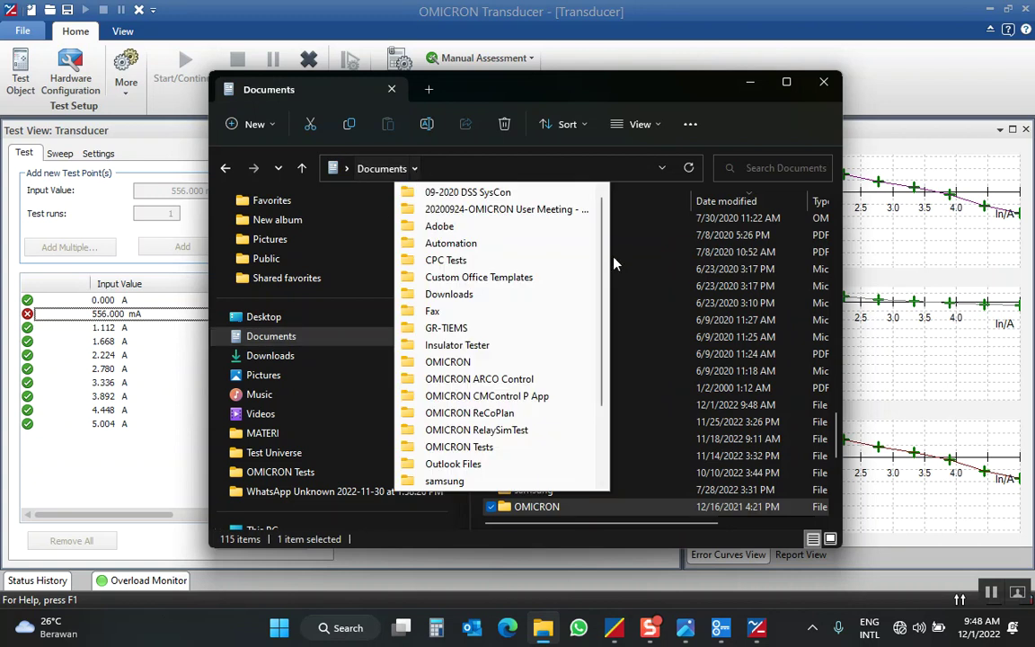
pyautogui.click(485, 447)
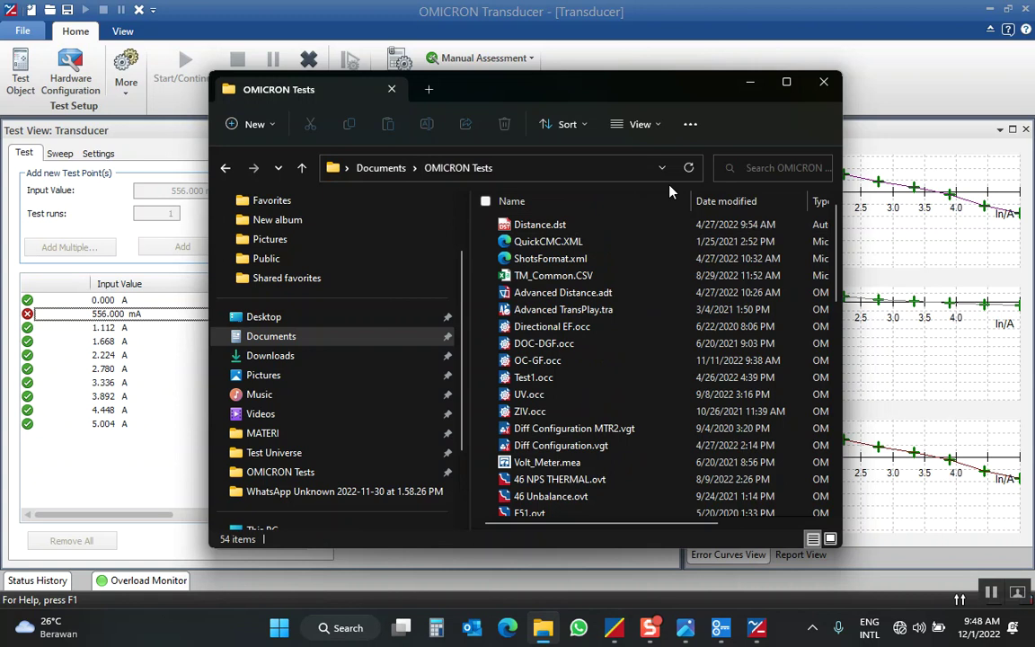
# Step: Sort the folder's files by date modified and open Transducer.rtf in Word
pyautogui.click(742, 201)
pyautogui.click(557, 226)
pyautogui.doubleClick(557, 227)
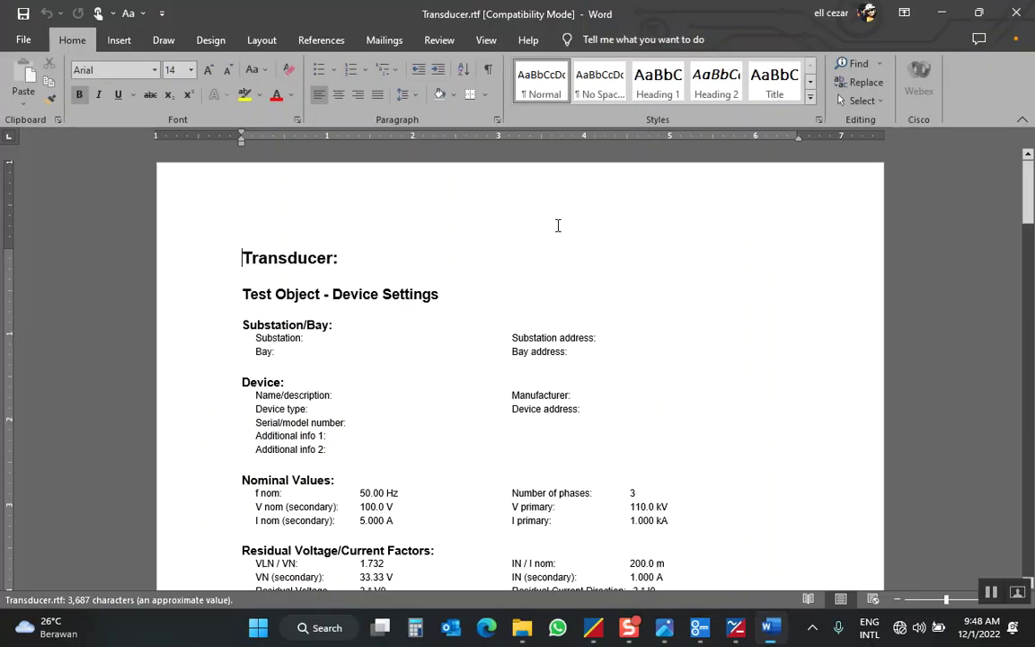
# Step: Look through the exported report down to its test settings table, close it and return to OMICRON Transducer
pyautogui.moveTo(1031, 203); pyautogui.dragTo(1029, 497)
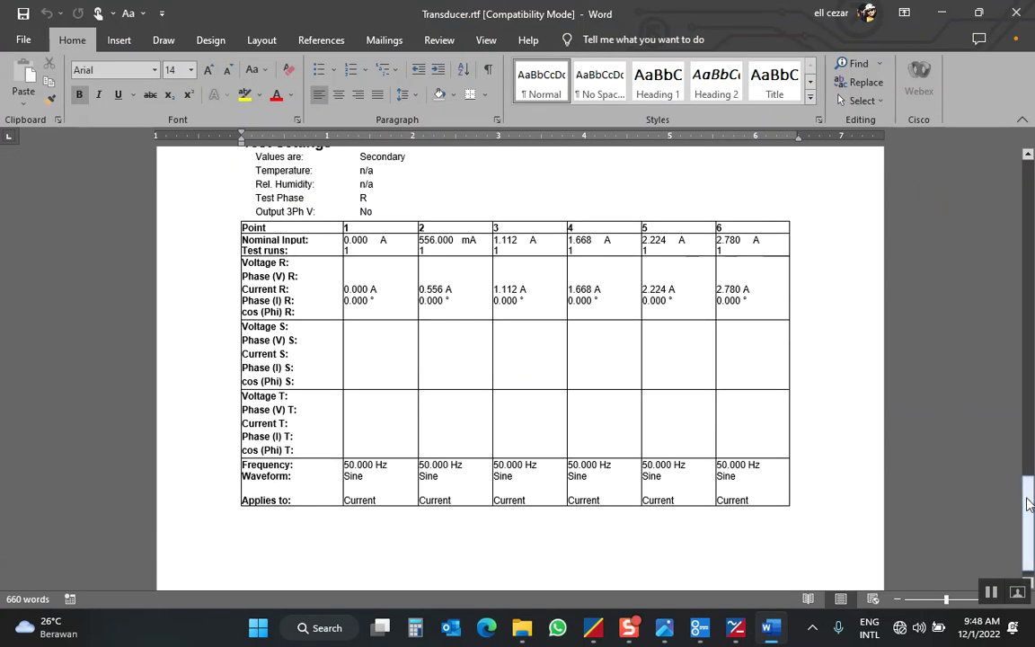
pyautogui.click(1017, 13)
pyautogui.hotkey('alt', 'Tab')
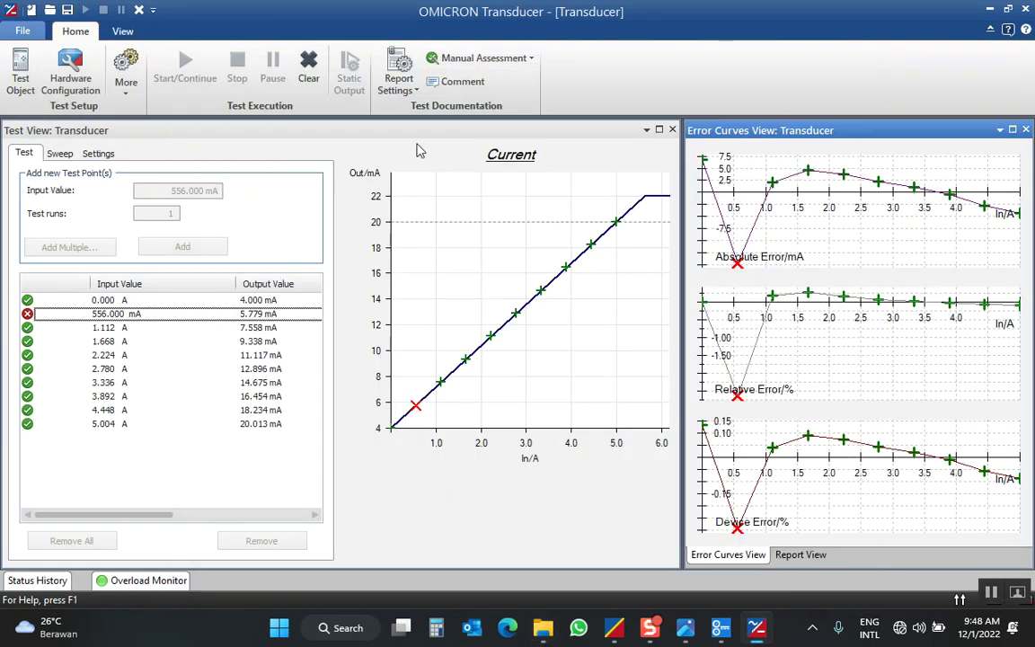
# Step: Include every section of Report OMTrdcr, including Hardware Configuration, in the Long Form report definition
pyautogui.click(406, 83)
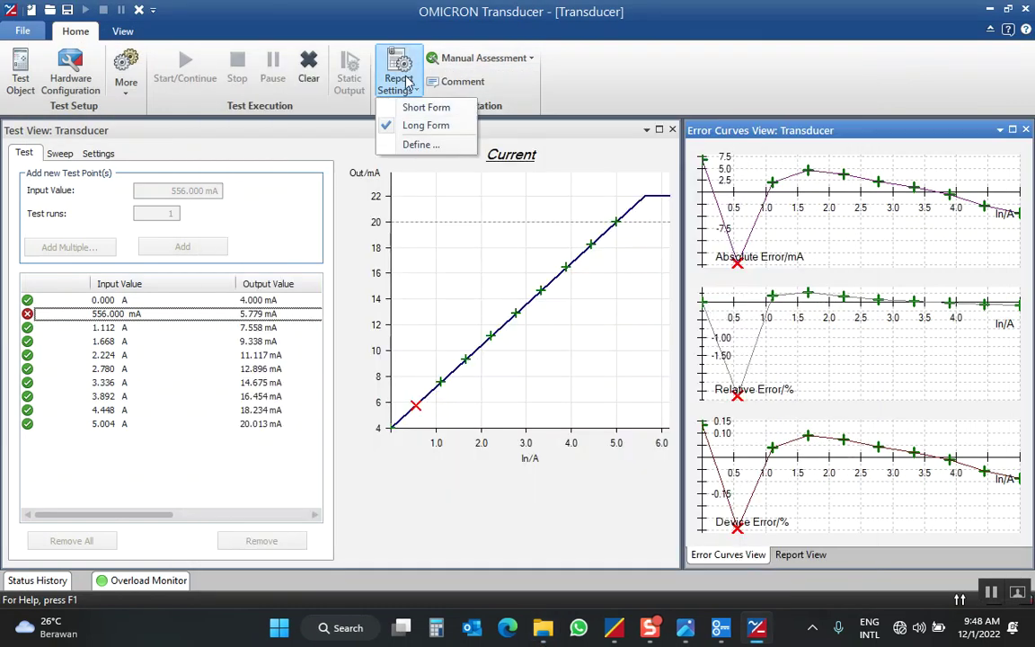
pyautogui.click(422, 145)
pyautogui.click(389, 298)
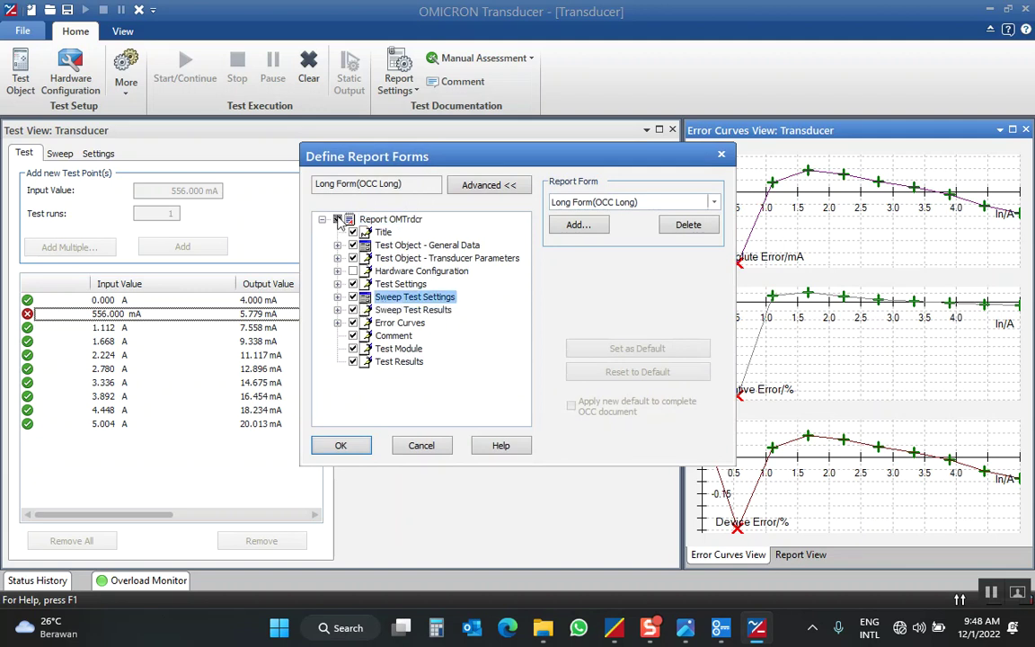
pyautogui.click(338, 220)
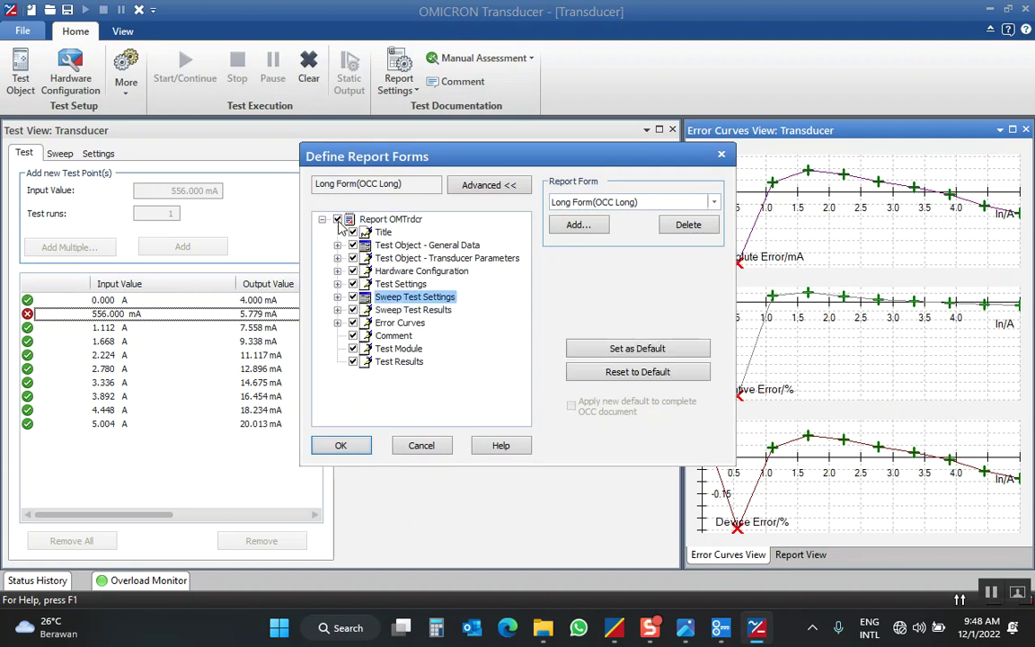
pyautogui.click(352, 451)
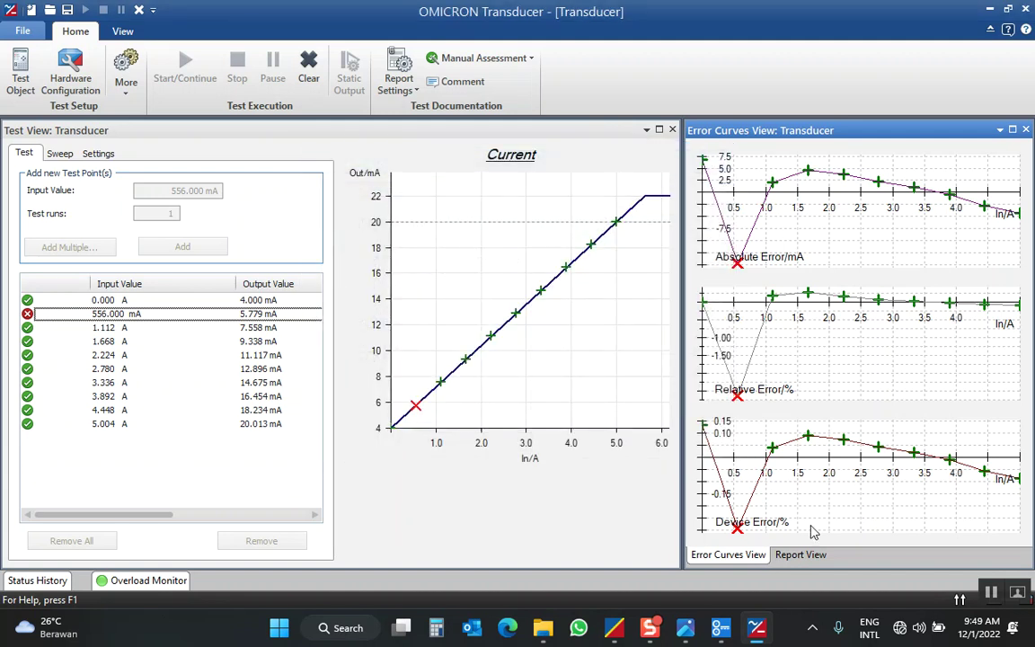
# Step: Show the report beside the test table, widen its view and go back to the report's beginning
pyautogui.click(794, 558)
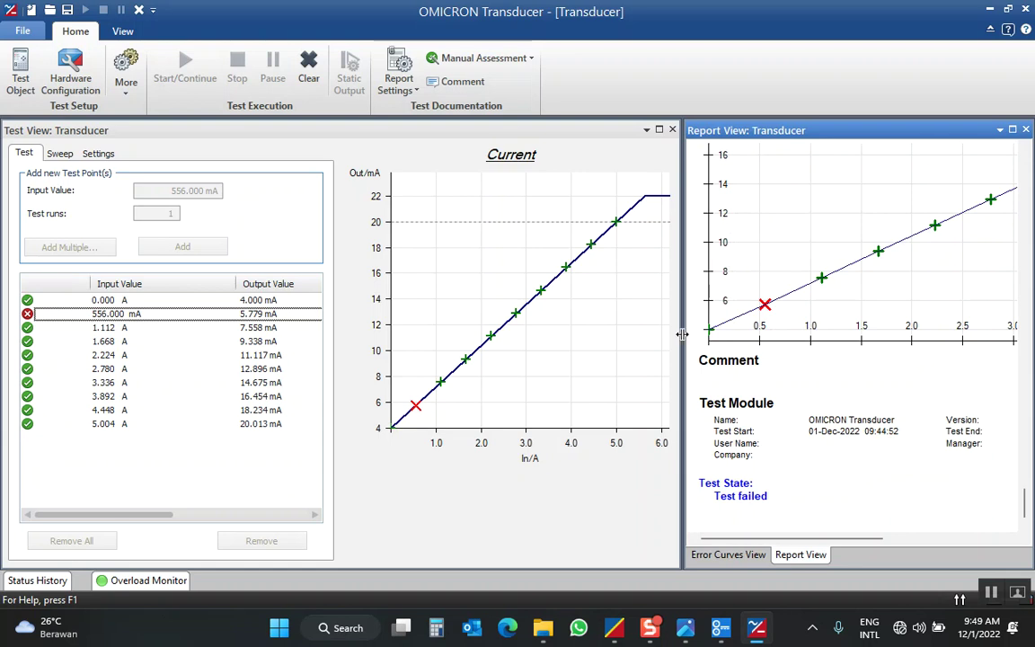
pyautogui.moveTo(682, 338); pyautogui.dragTo(521, 351)
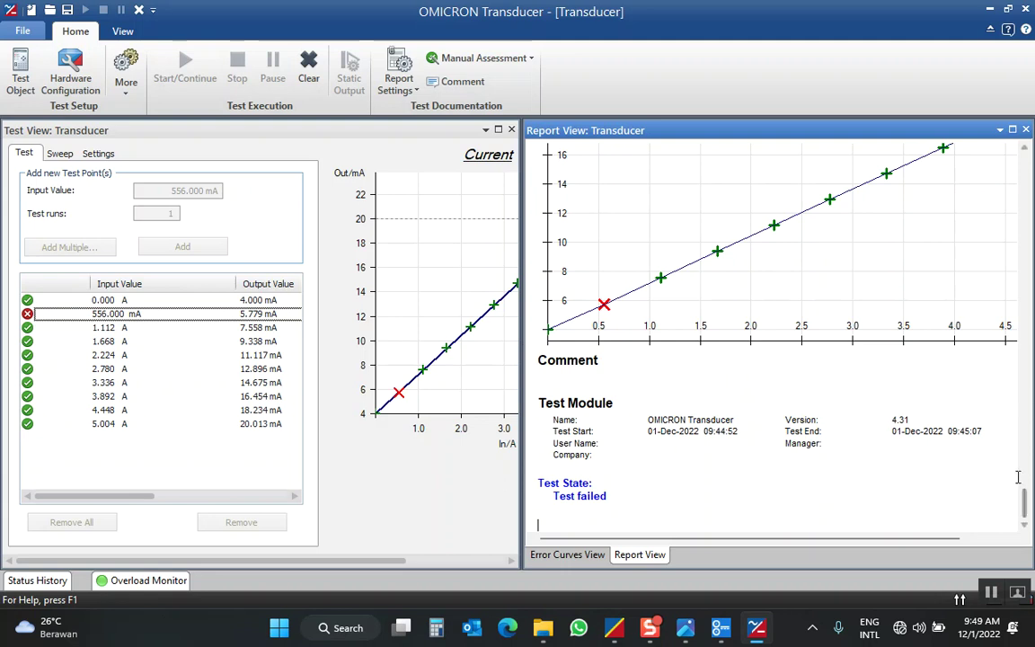
pyautogui.moveTo(1027, 511); pyautogui.dragTo(1029, 157)
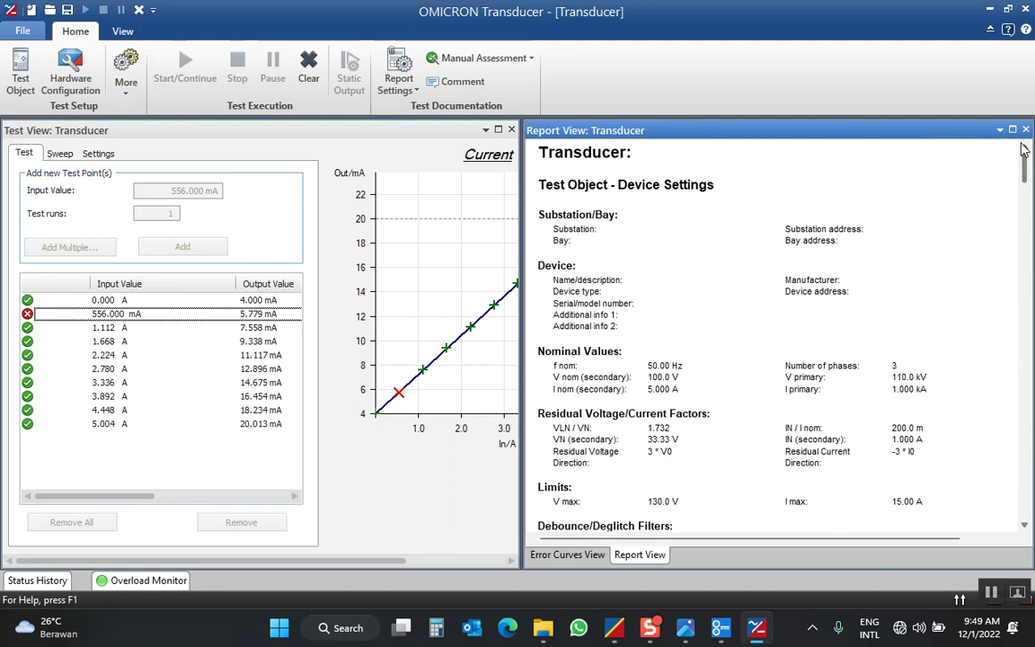
# Step: Export the report as Transducer.rtf in Rich Text Format, replacing the existing file
pyautogui.click(16, 34)
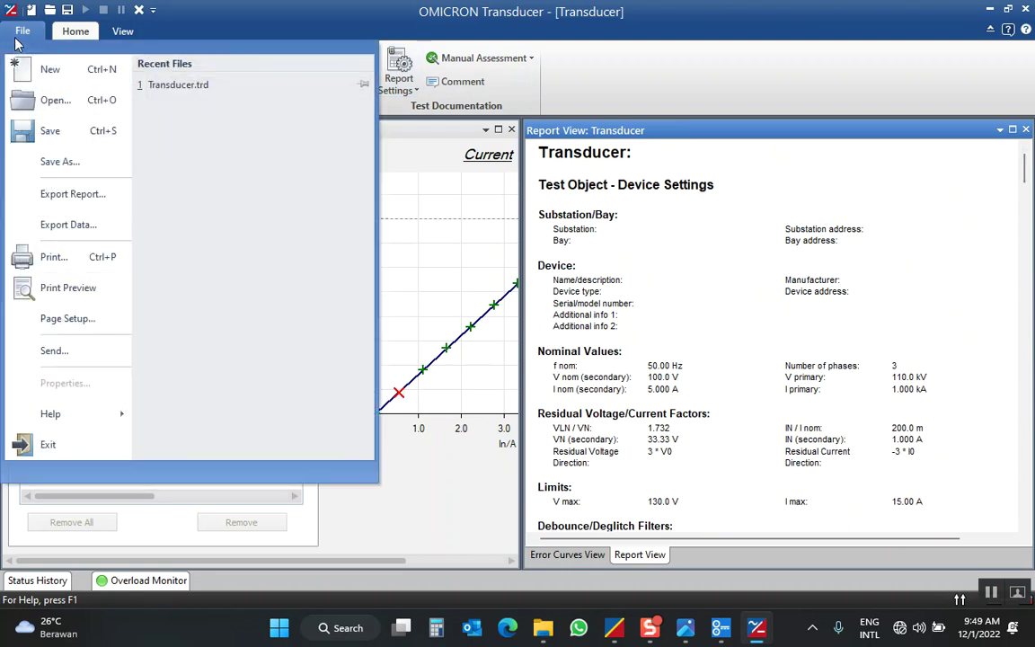
pyautogui.click(70, 193)
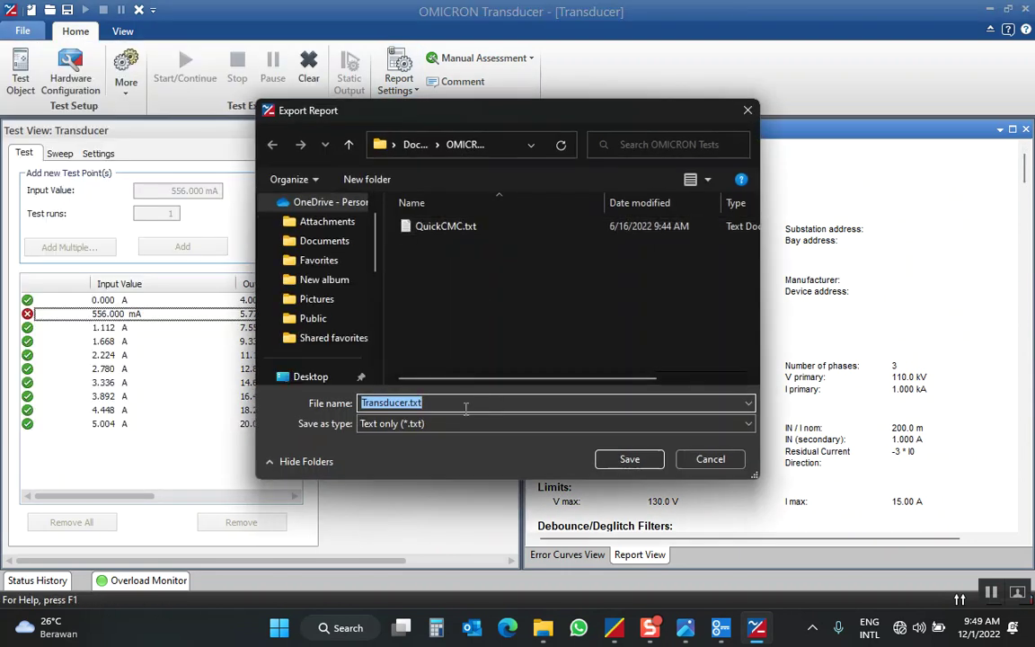
pyautogui.click(440, 423)
pyautogui.click(443, 465)
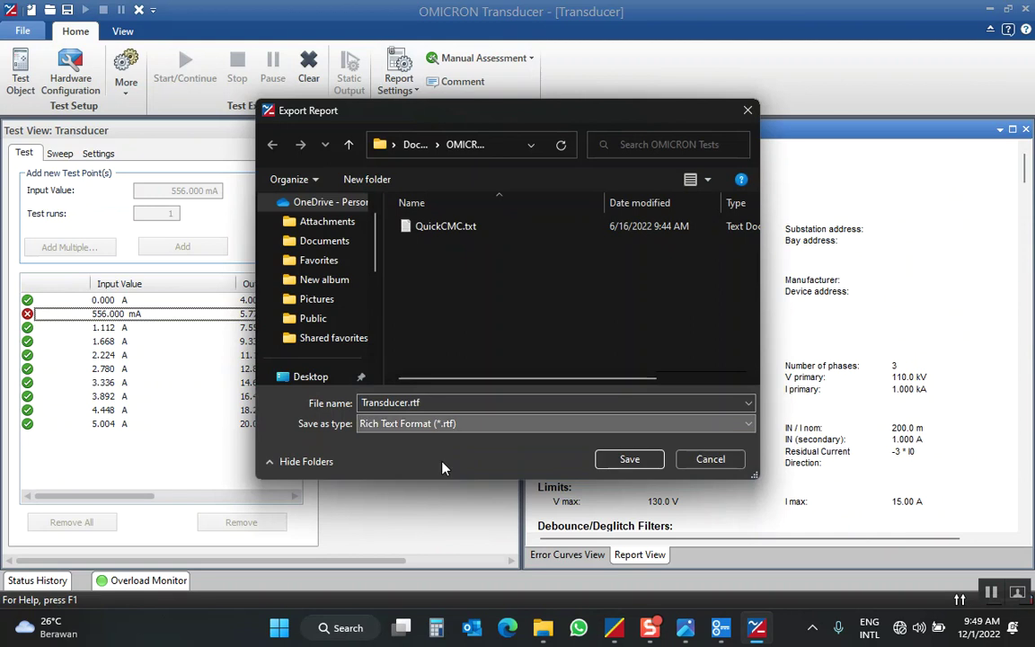
pyautogui.click(628, 459)
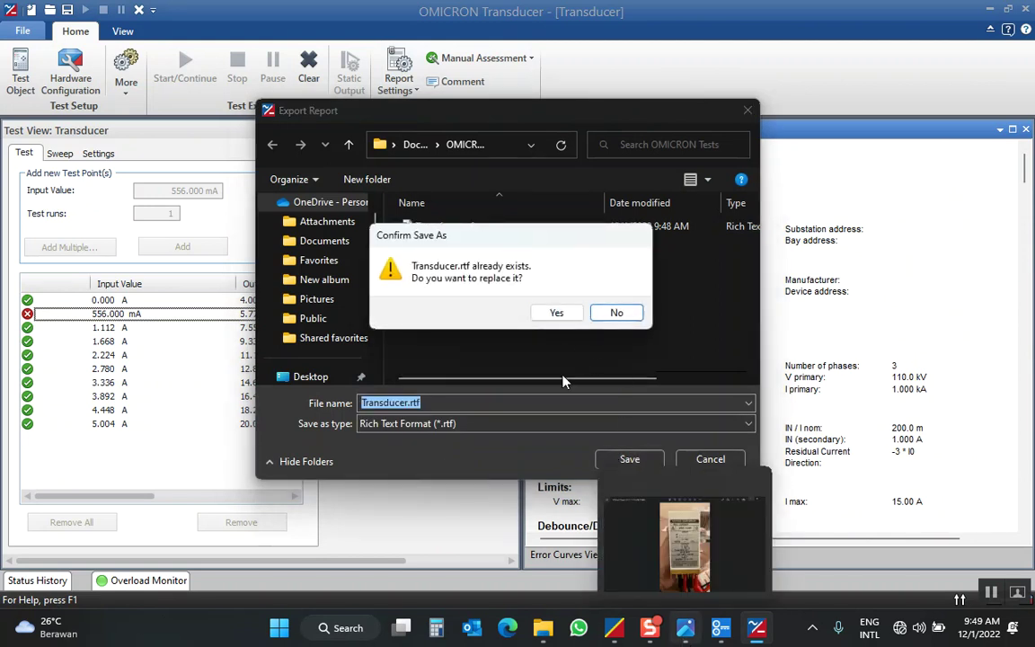
pyautogui.click(554, 316)
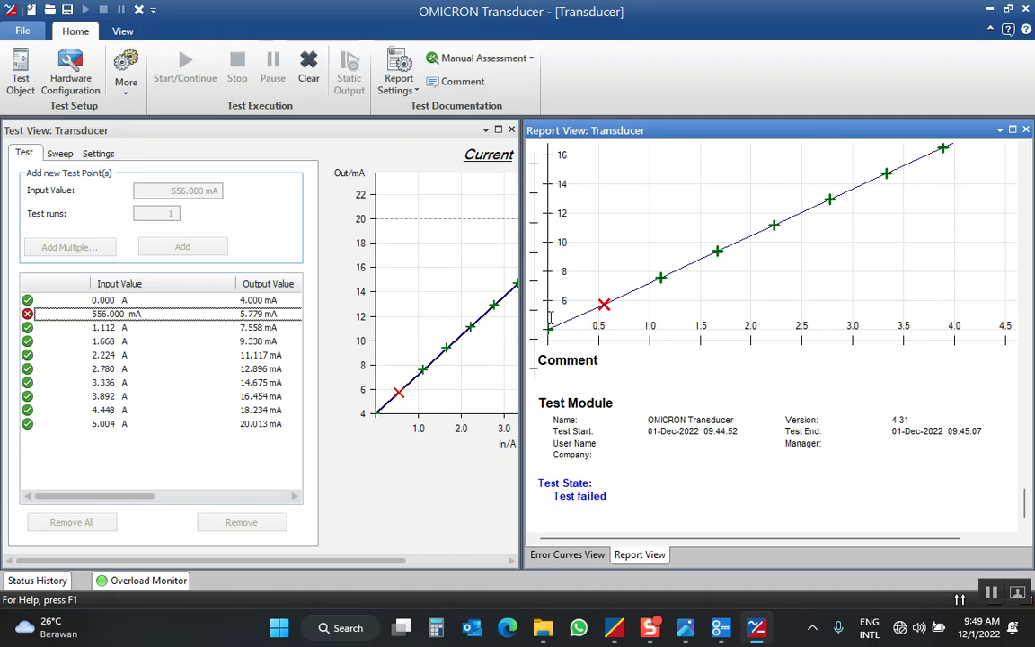
pyautogui.click(20, 31)
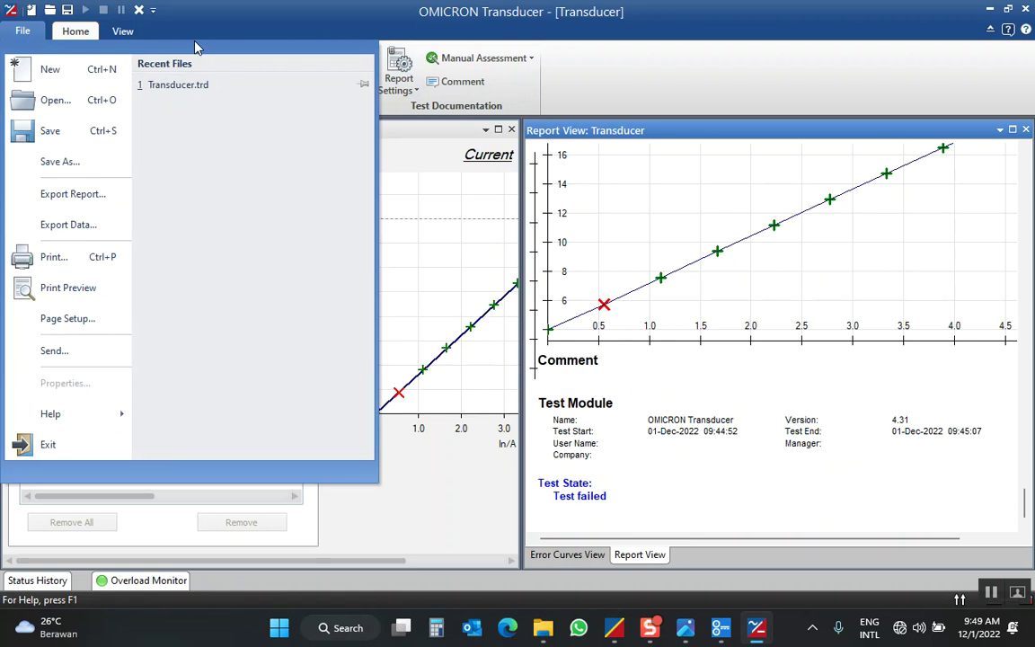
pyautogui.click(20, 31)
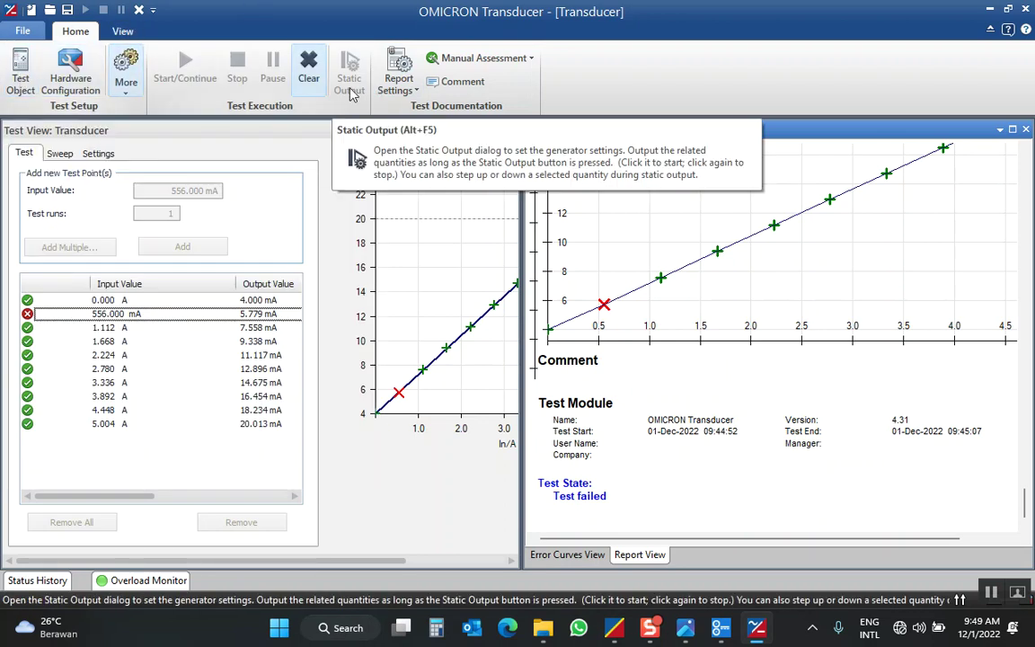
# Step: Clear the test results and enable the Voltage and Active Power functions in the test object's transducer properties alongside Current
pyautogui.click(308, 65)
pyautogui.click(23, 72)
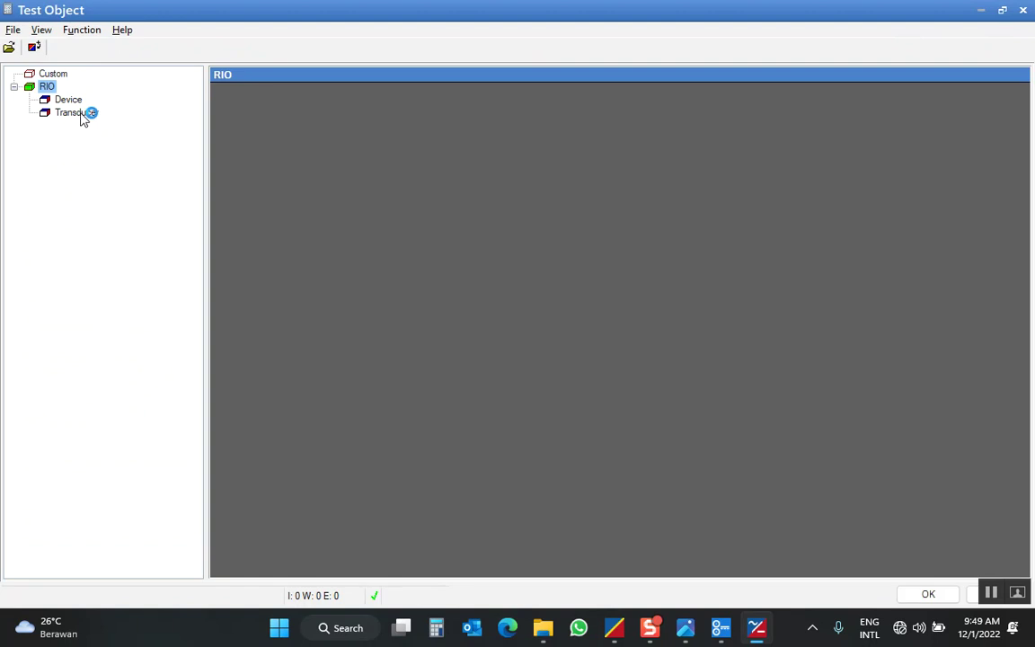
pyautogui.click(76, 112)
pyautogui.click(288, 321)
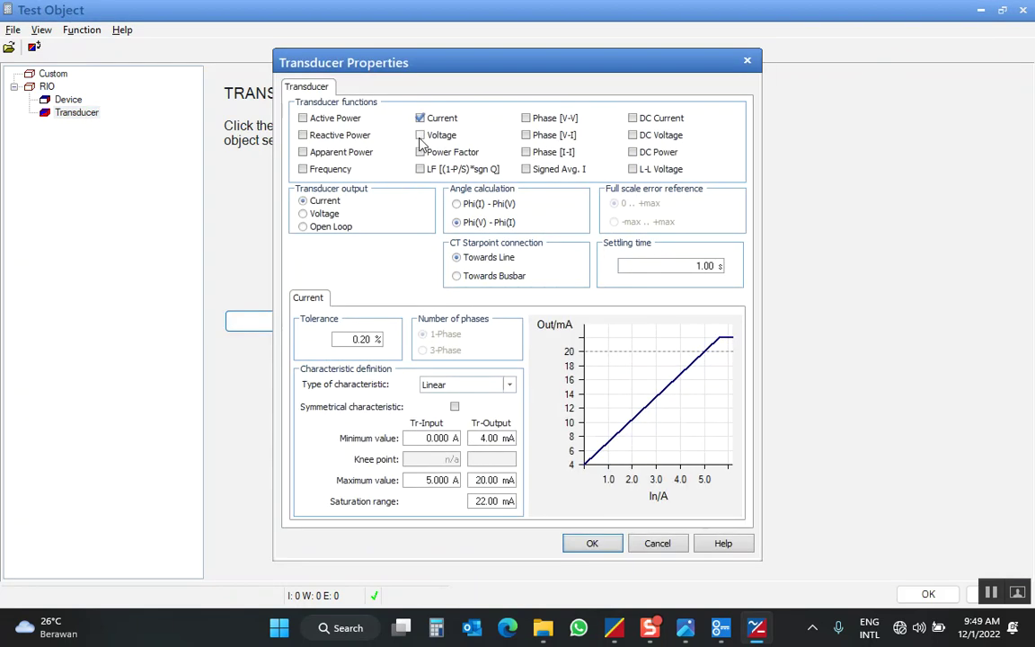
pyautogui.click(420, 136)
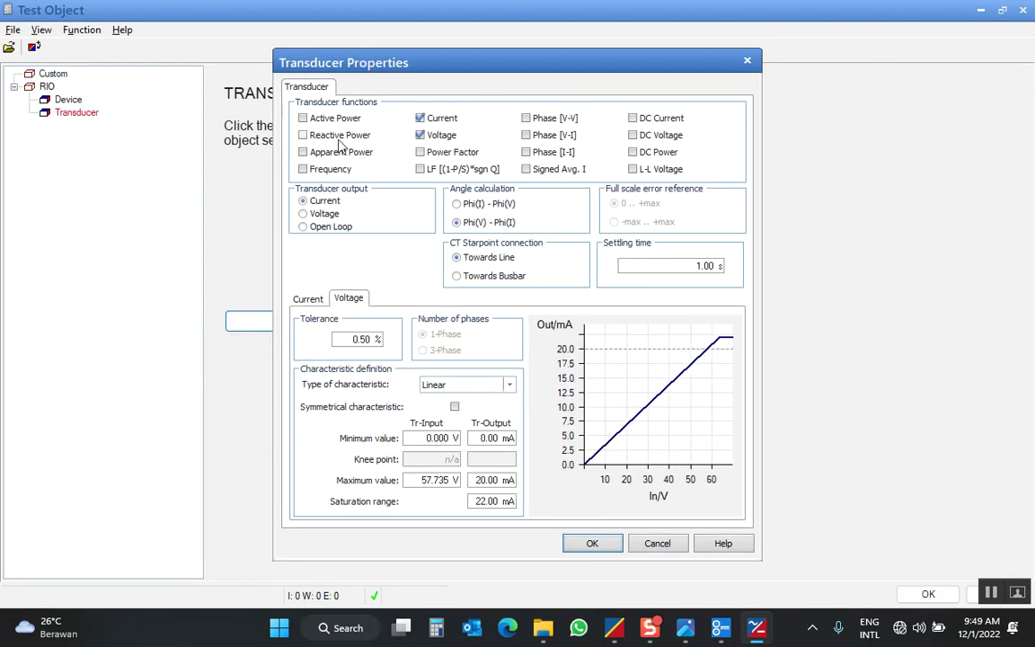
pyautogui.click(303, 118)
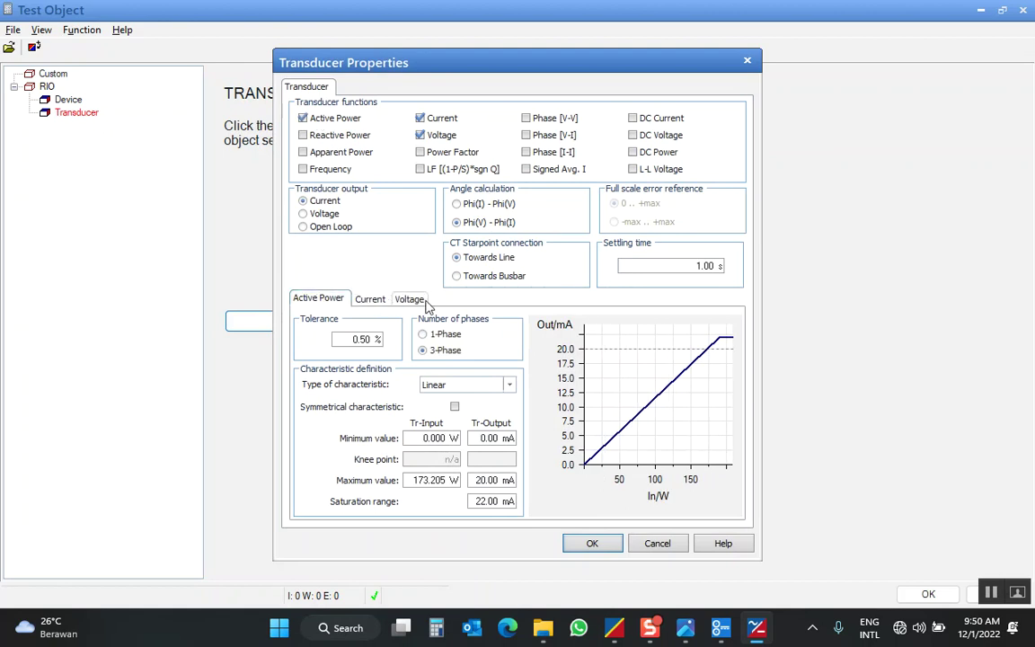
pyautogui.click(370, 299)
pyautogui.click(408, 300)
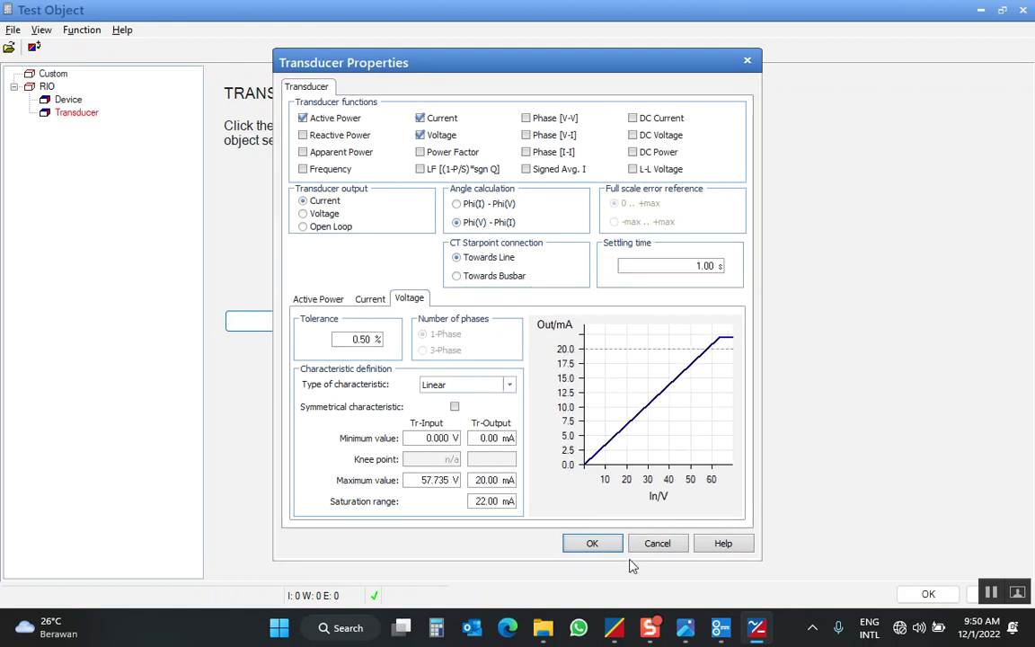
pyautogui.click(593, 544)
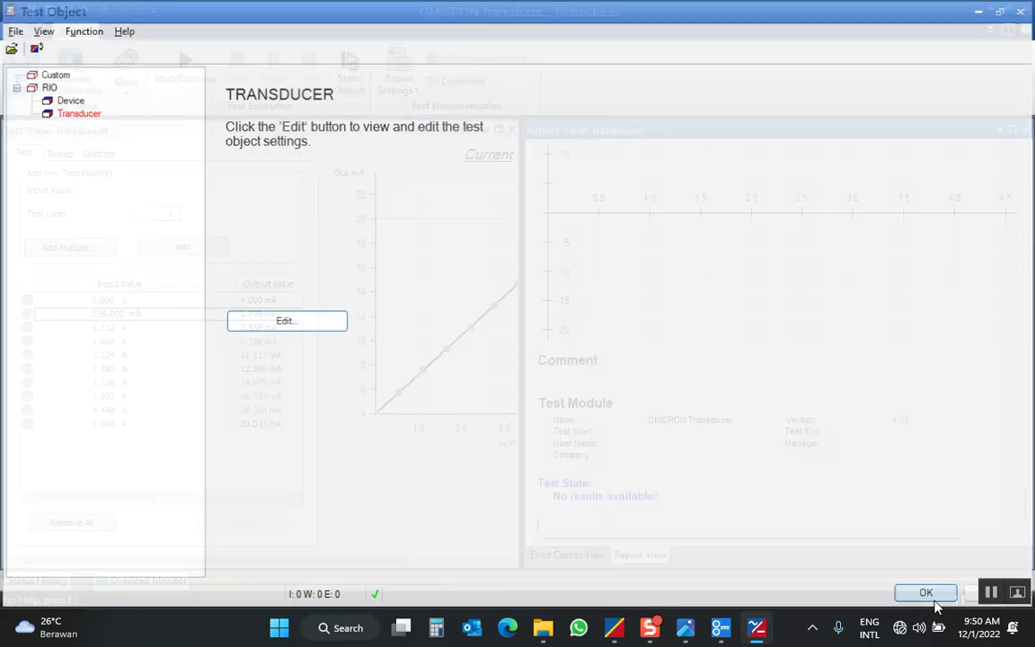
pyautogui.click(931, 596)
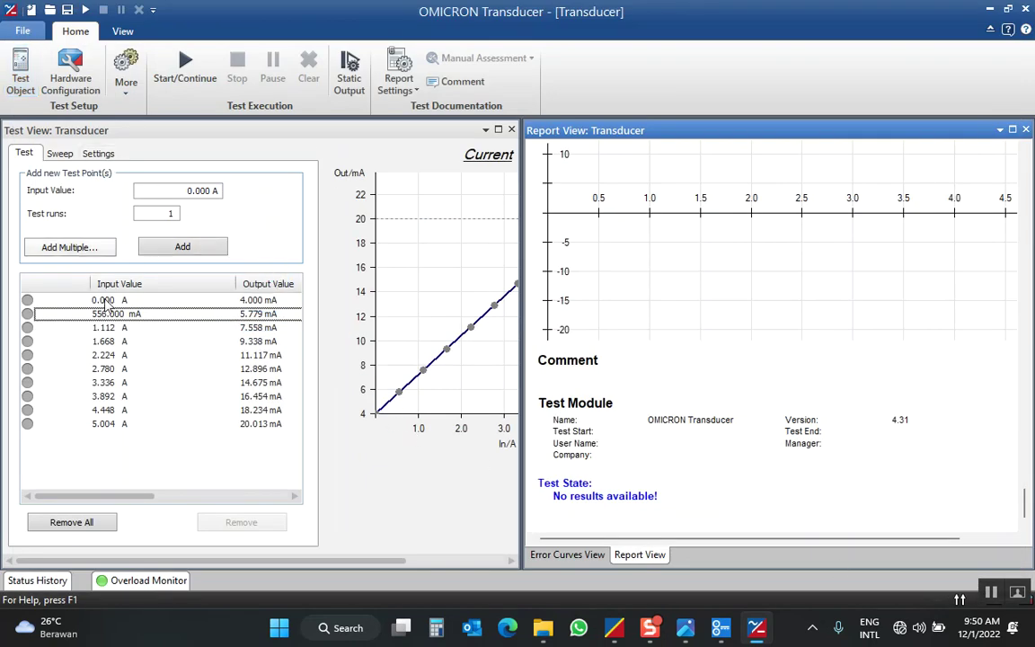
# Step: Remove all current test points, widen the test view, and check the sequence definition for multiple points without adding any
pyautogui.click(95, 521)
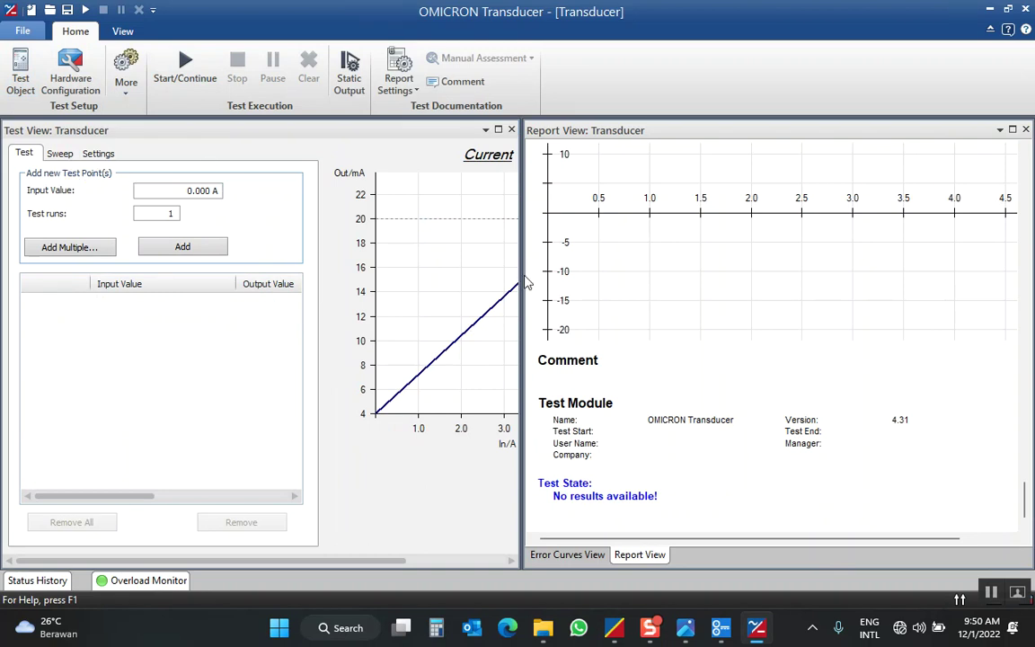
pyautogui.moveTo(521, 275); pyautogui.dragTo(675, 277)
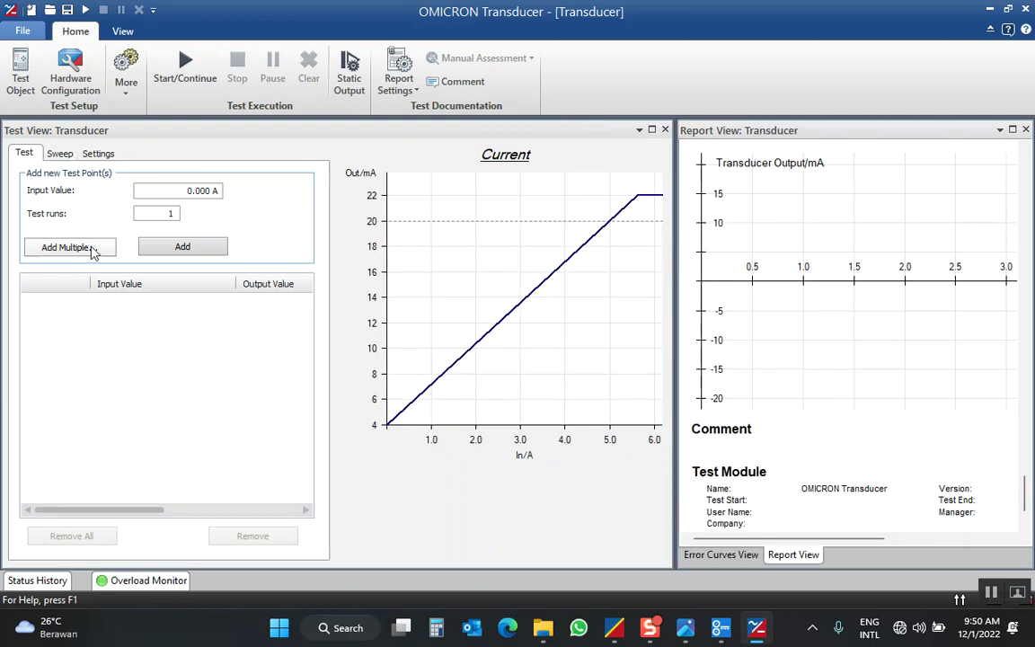
pyautogui.click(92, 251)
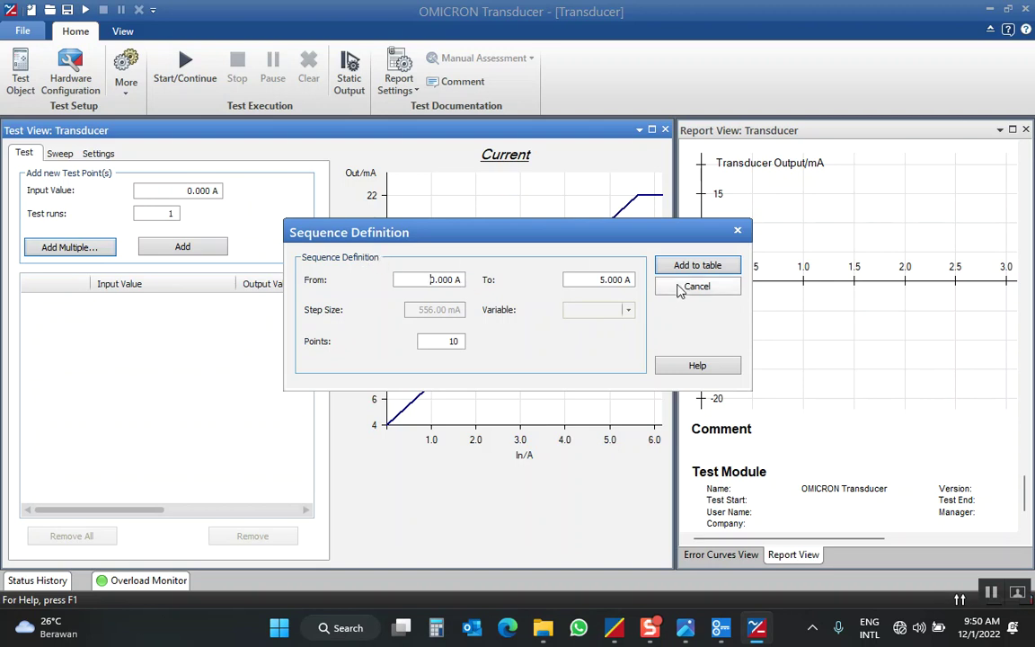
pyautogui.click(673, 285)
# Step: Choose V sweep as the sweep magnitude, look at the test's general settings and return to the test point table
pyautogui.click(76, 154)
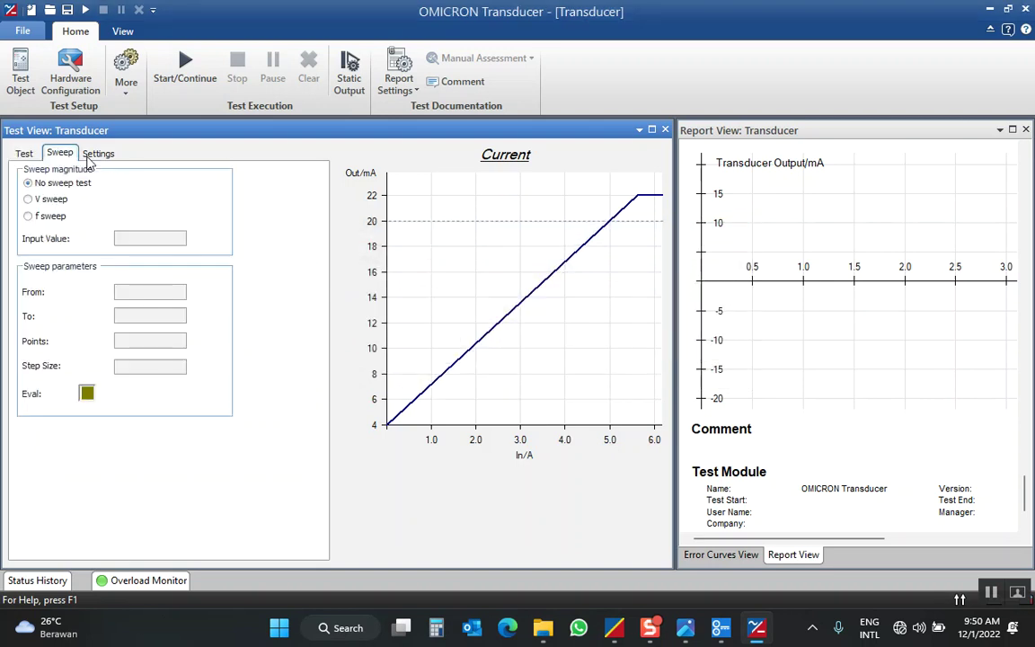
pyautogui.click(51, 201)
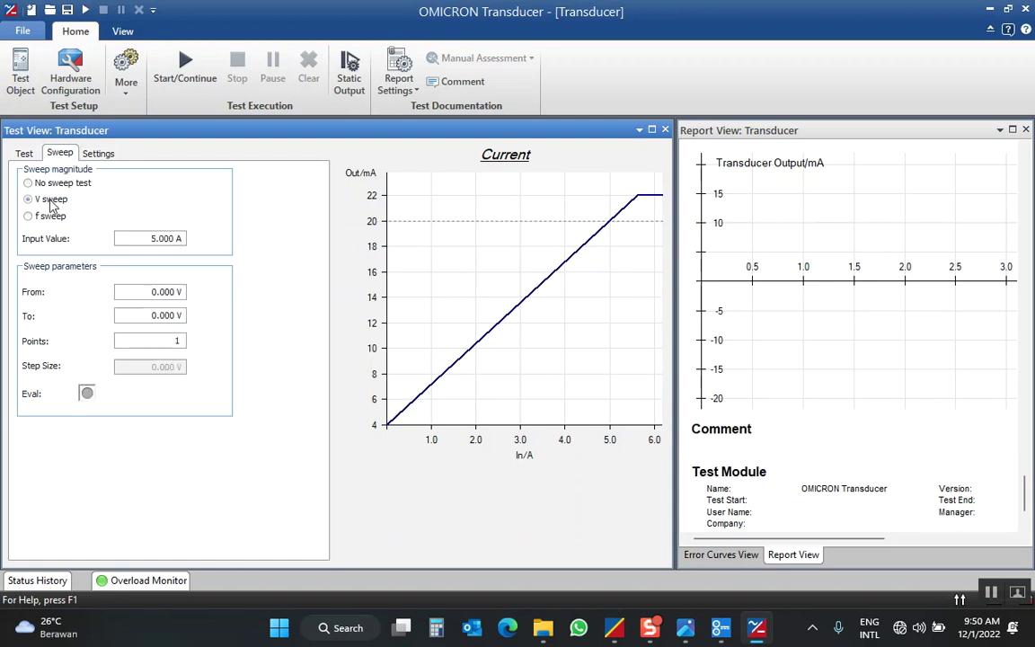
pyautogui.click(24, 153)
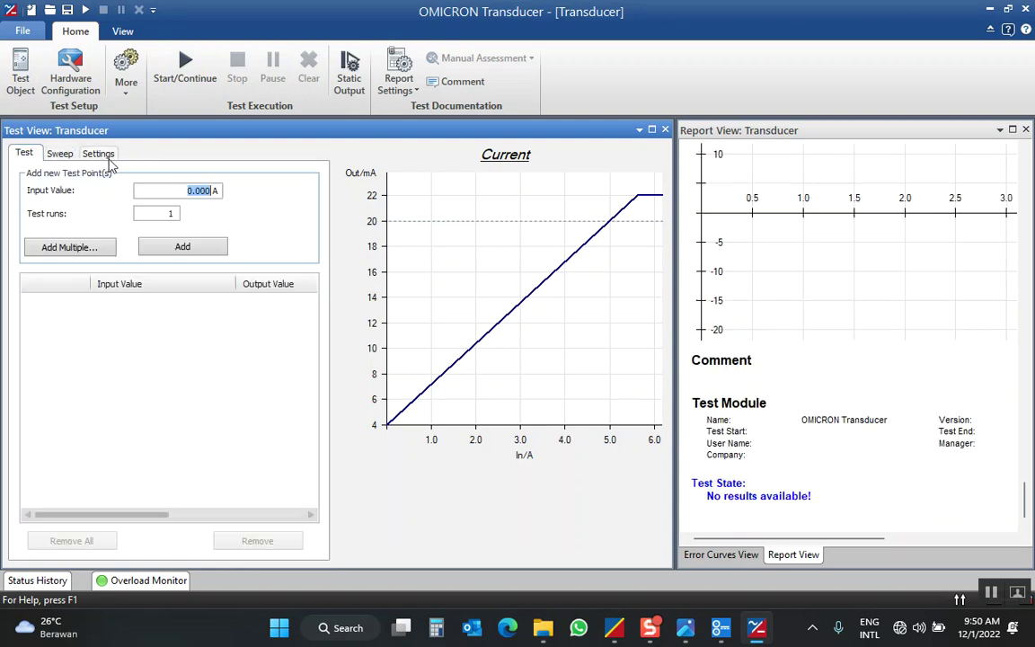
pyautogui.click(99, 153)
pyautogui.click(61, 153)
pyautogui.click(41, 154)
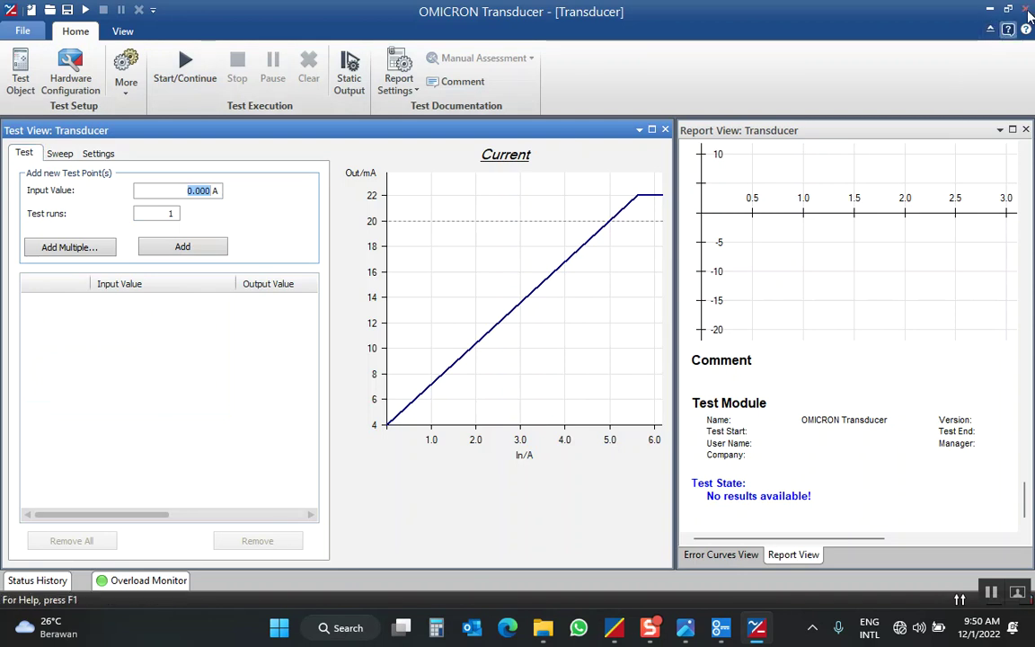
# Step: Close the Transducer module without saving the changes and switch to Test Universe
pyautogui.click(1028, 10)
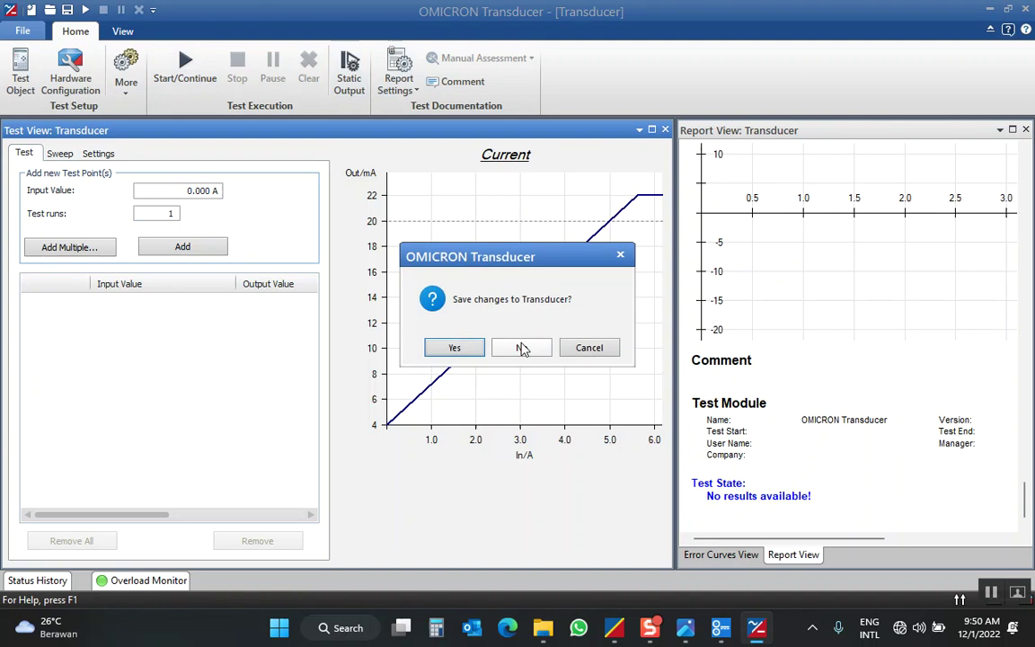
pyautogui.click(522, 348)
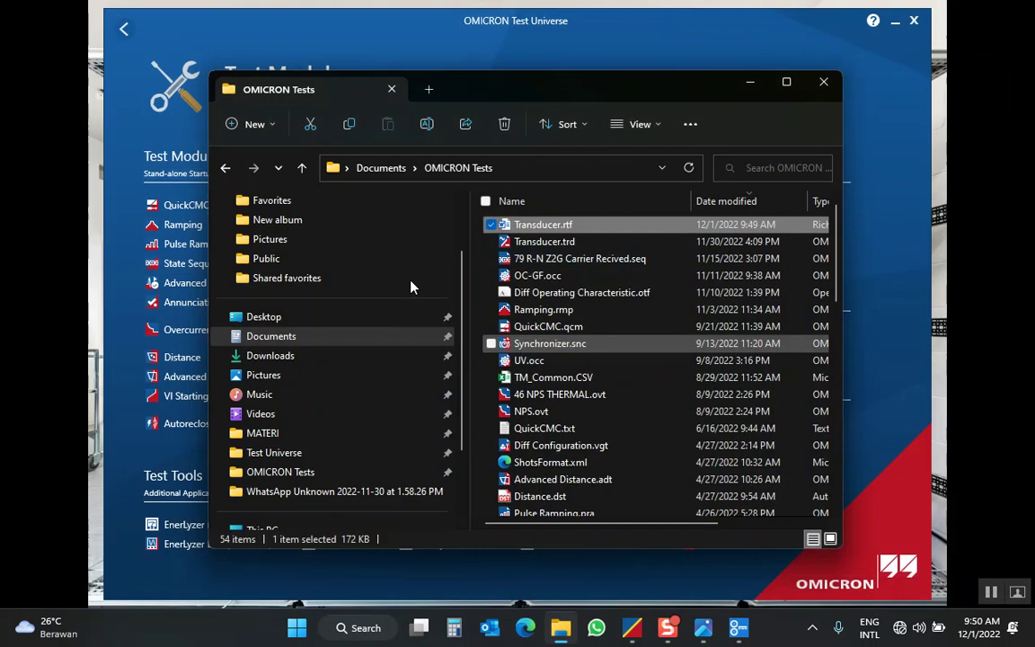
pyautogui.click(204, 25)
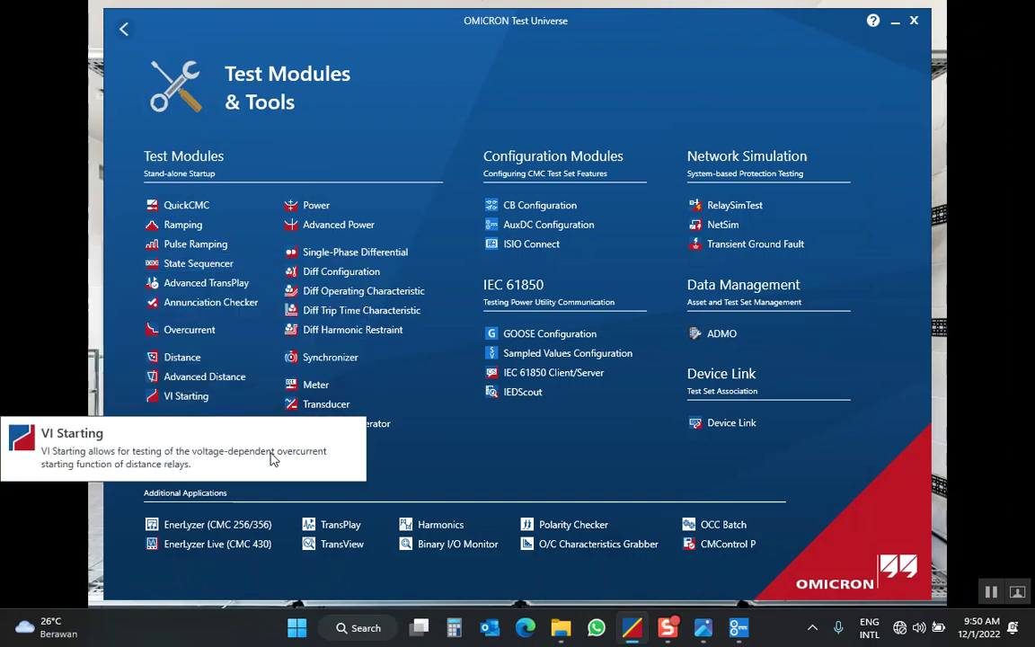
# Step: Return to the Test Universe start page and create a new test document in Control Center
pyautogui.click(124, 29)
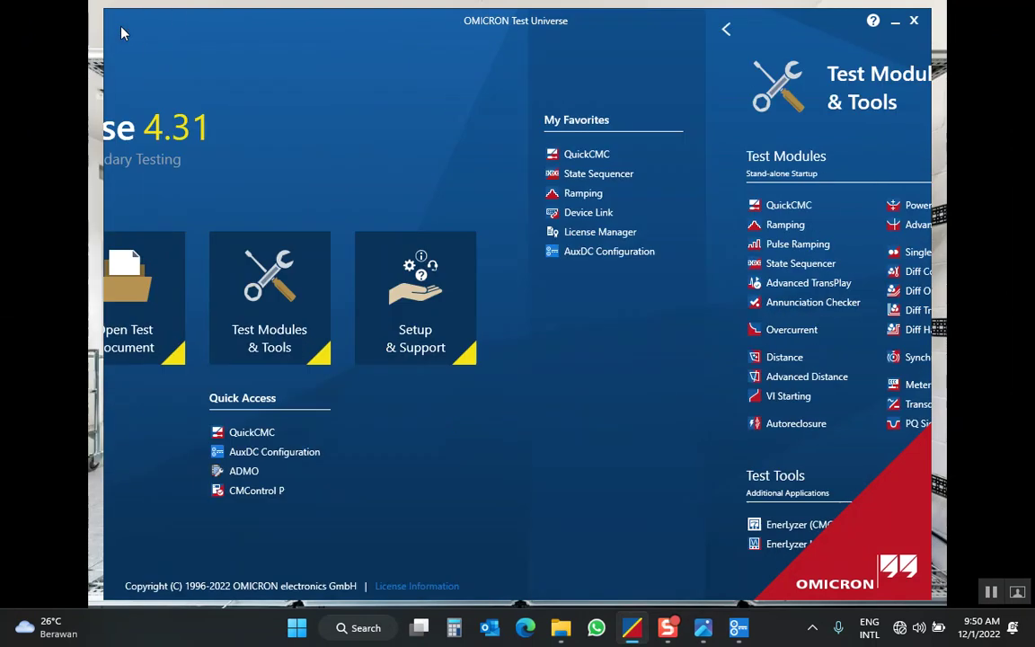
pyautogui.moveTo(220, 314)
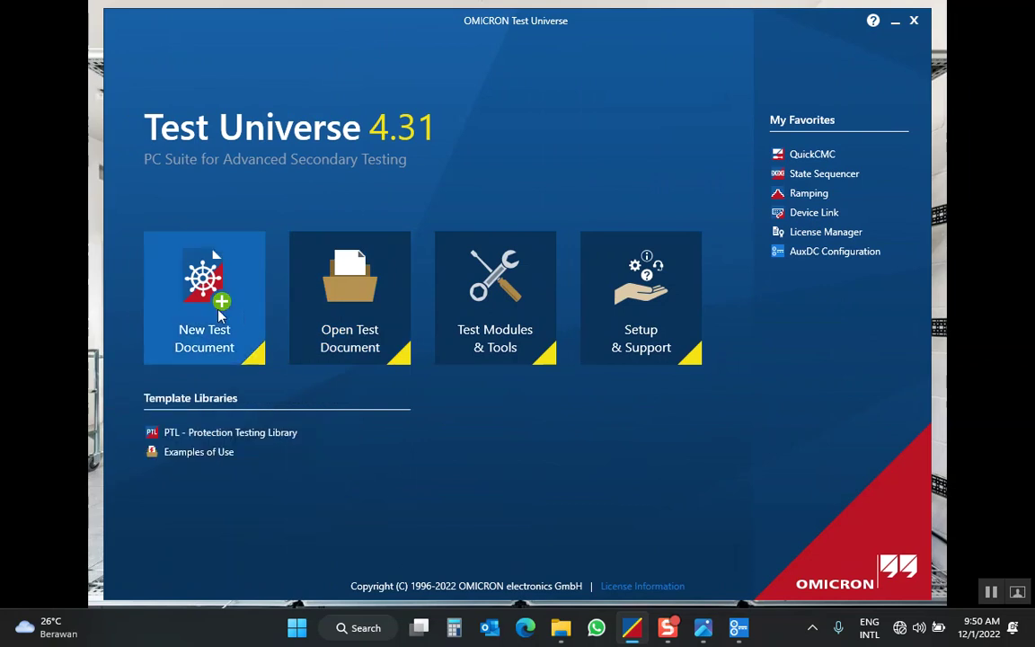
pyautogui.click(219, 311)
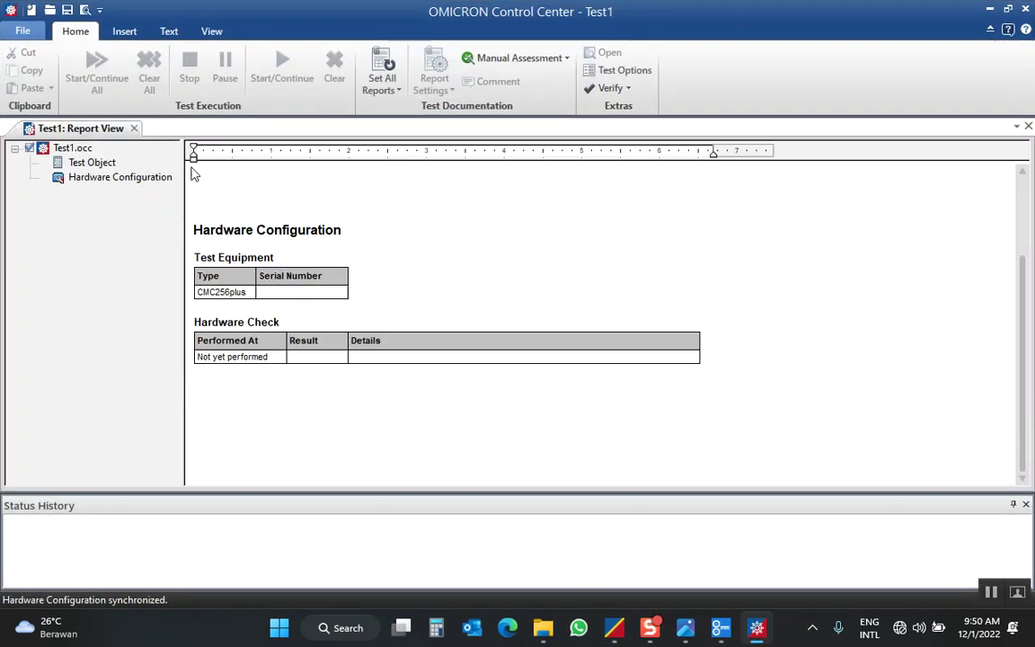
# Step: Copy Transducer.trd from the OMICRON Tests folder into Test1.occ and place it after Hardware Configuration
pyautogui.click(543, 627)
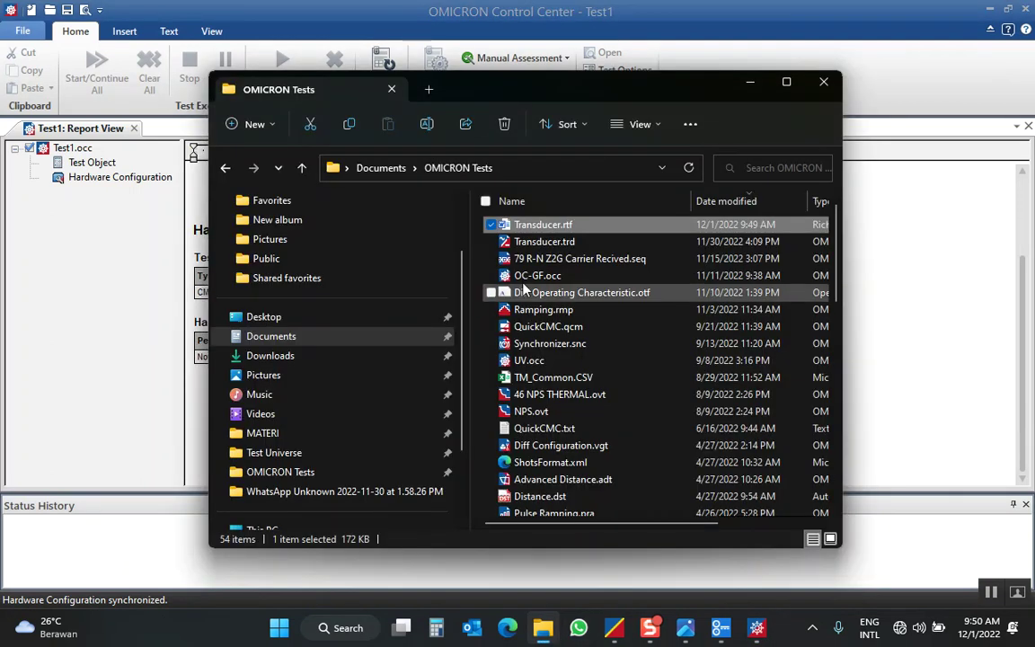
pyautogui.click(566, 241)
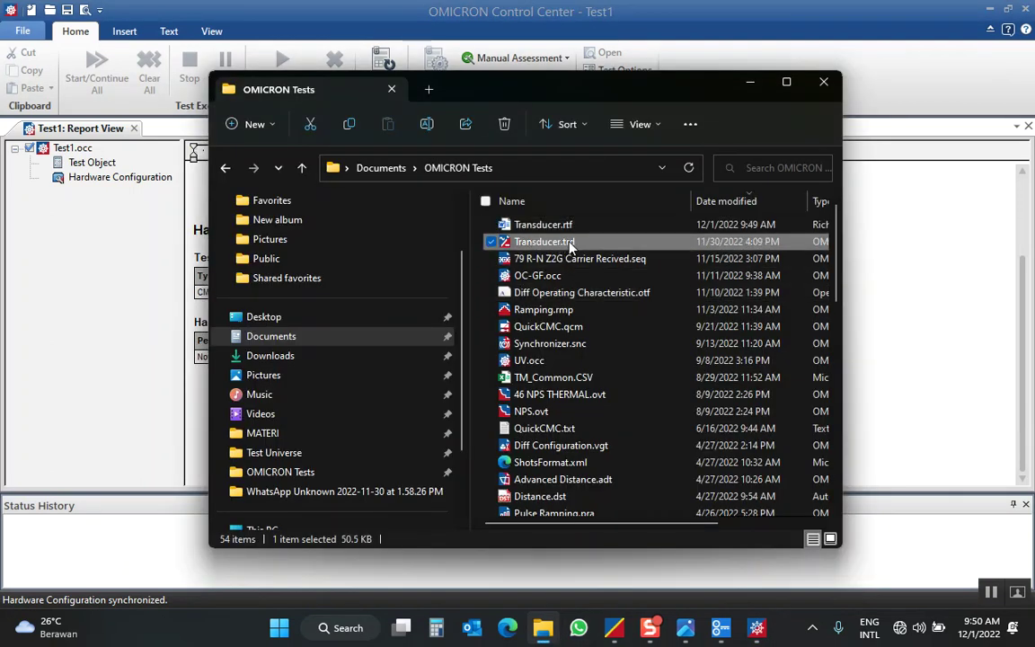
pyautogui.rightClick(569, 244)
pyautogui.click(613, 262)
pyautogui.click(71, 149)
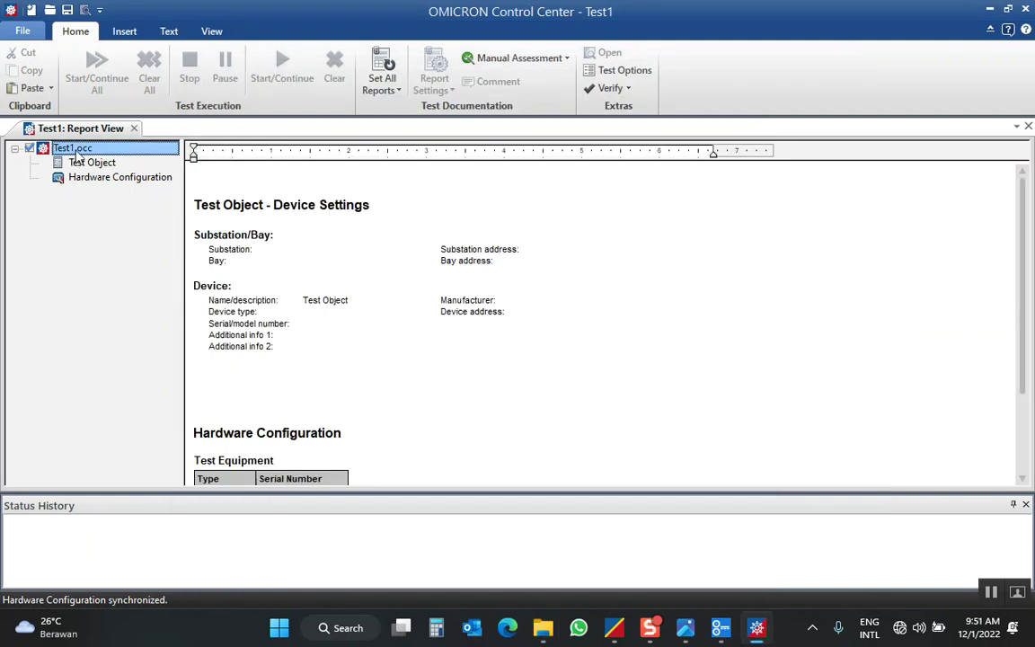
pyautogui.rightClick(77, 156)
pyautogui.click(106, 160)
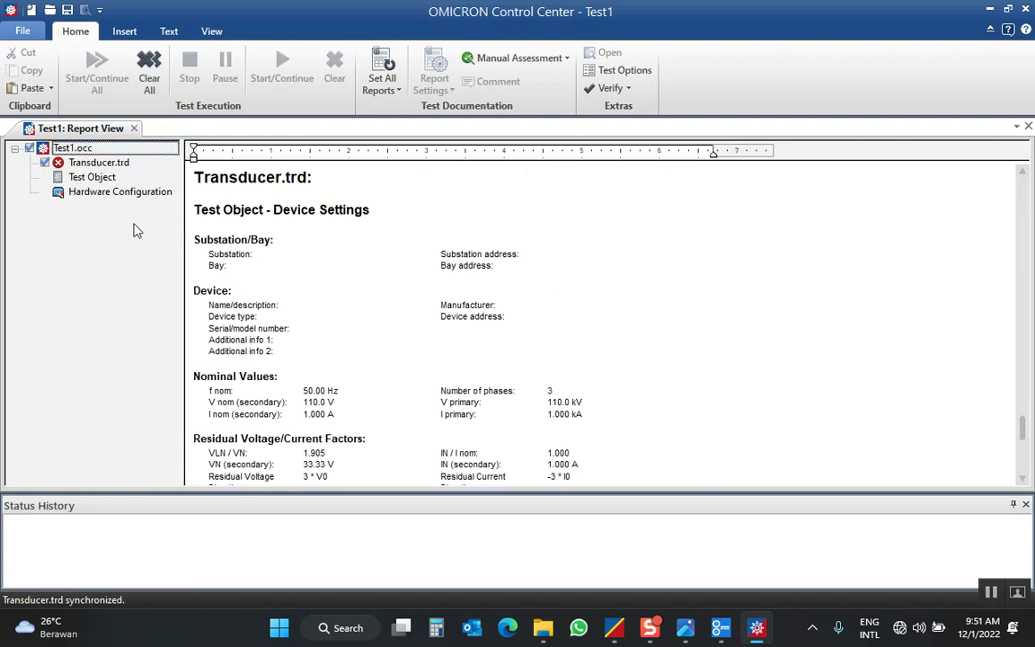
pyautogui.moveTo(99, 163); pyautogui.dragTo(92, 204)
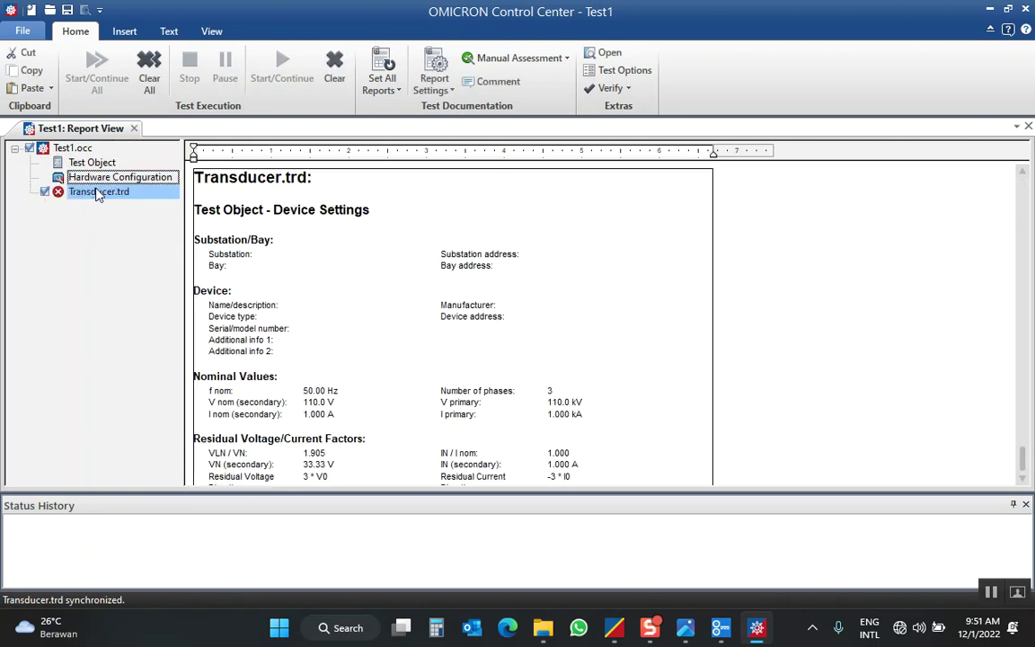
# Step: Open the embedded Transducer.trd to view its voltage test, and exit back to Test1
pyautogui.click(98, 193)
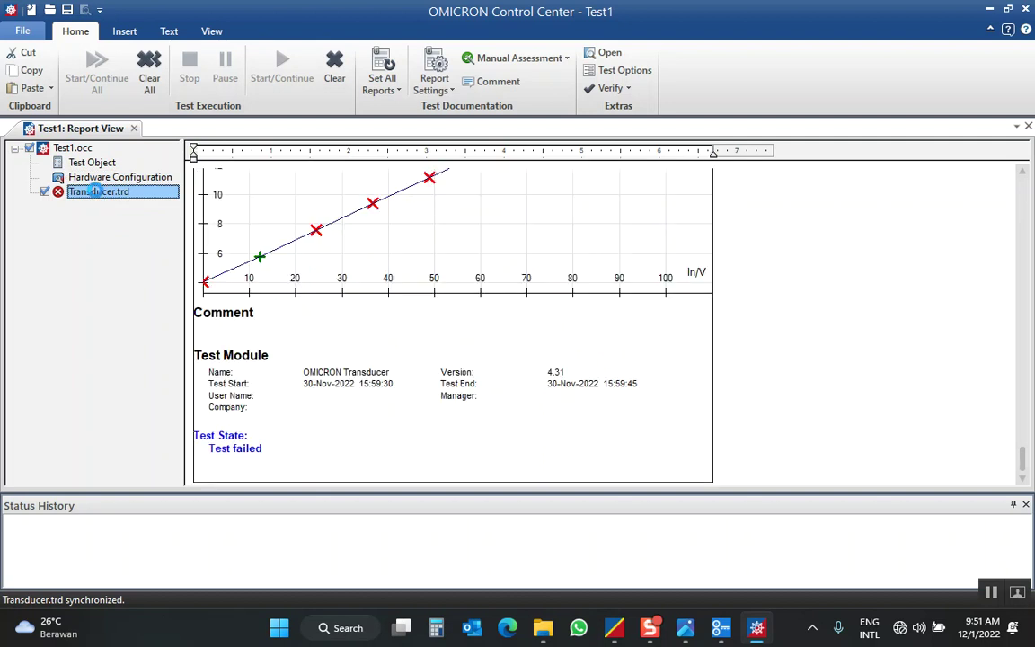
pyautogui.doubleClick(94, 191)
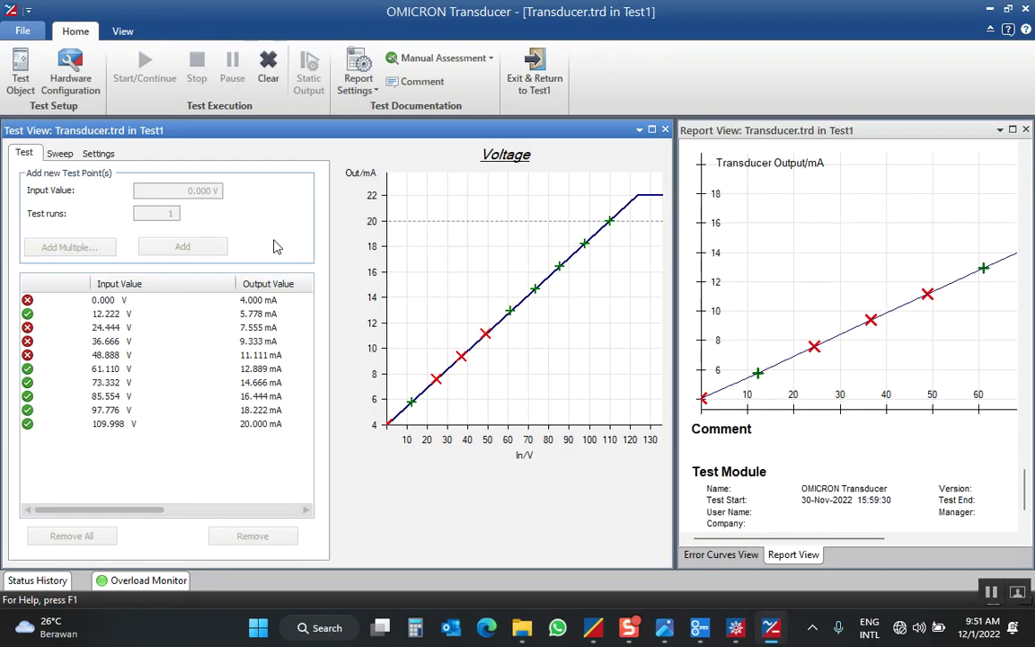
pyautogui.click(535, 73)
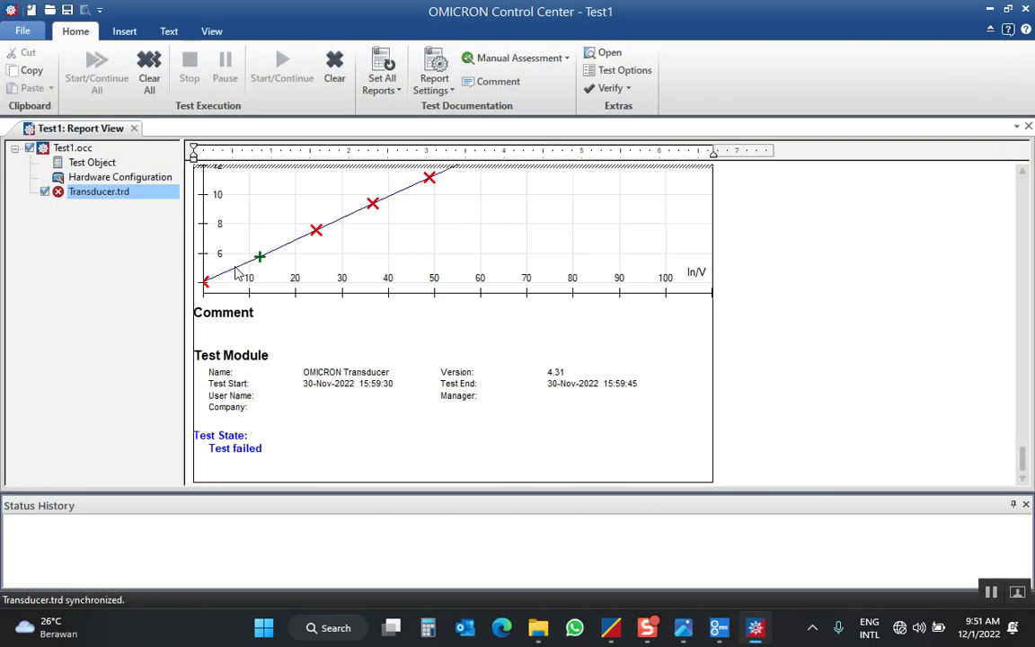
# Step: Rename the embedded Transducer.trd test in Test1.occ as Voltage Transducer
pyautogui.click(110, 194)
pyautogui.click(109, 194)
pyautogui.write('V')
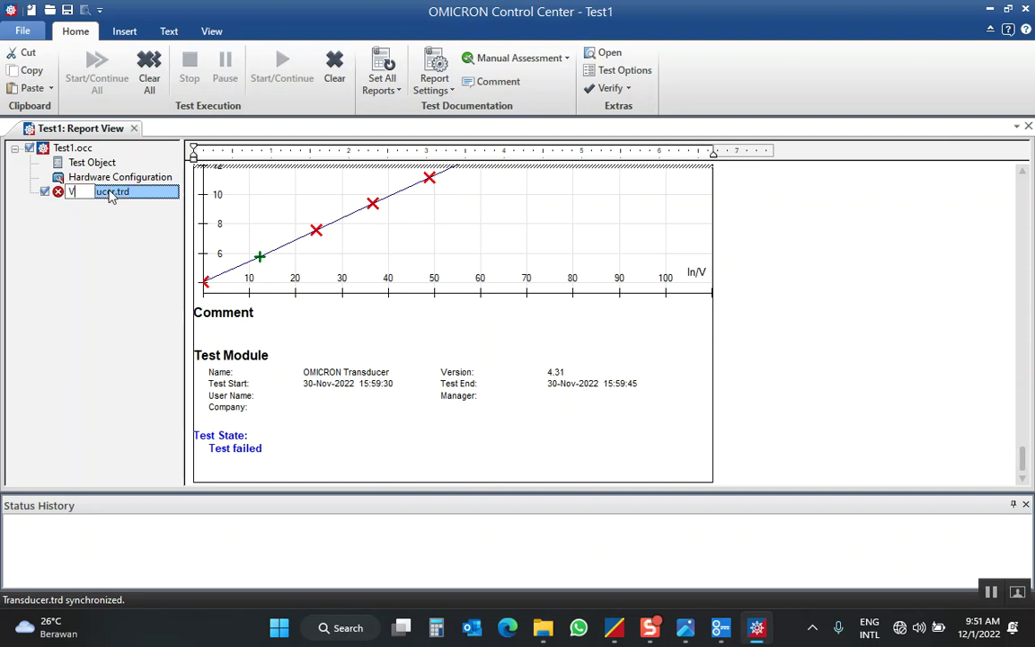
pyautogui.write('oltage Transd')
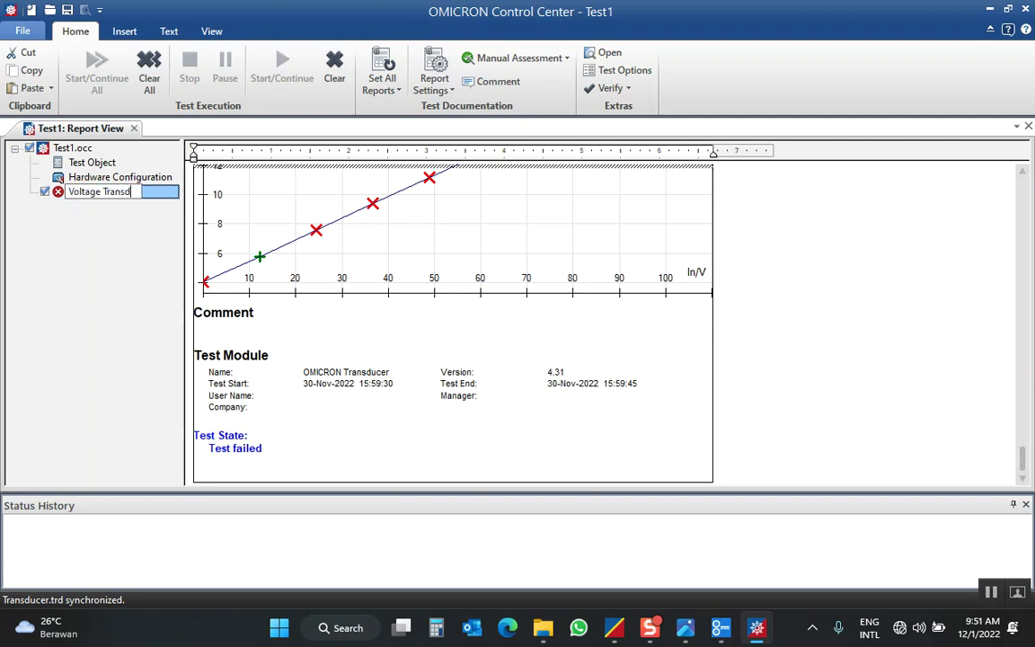
pyautogui.write('ucer')
pyautogui.press('Return')
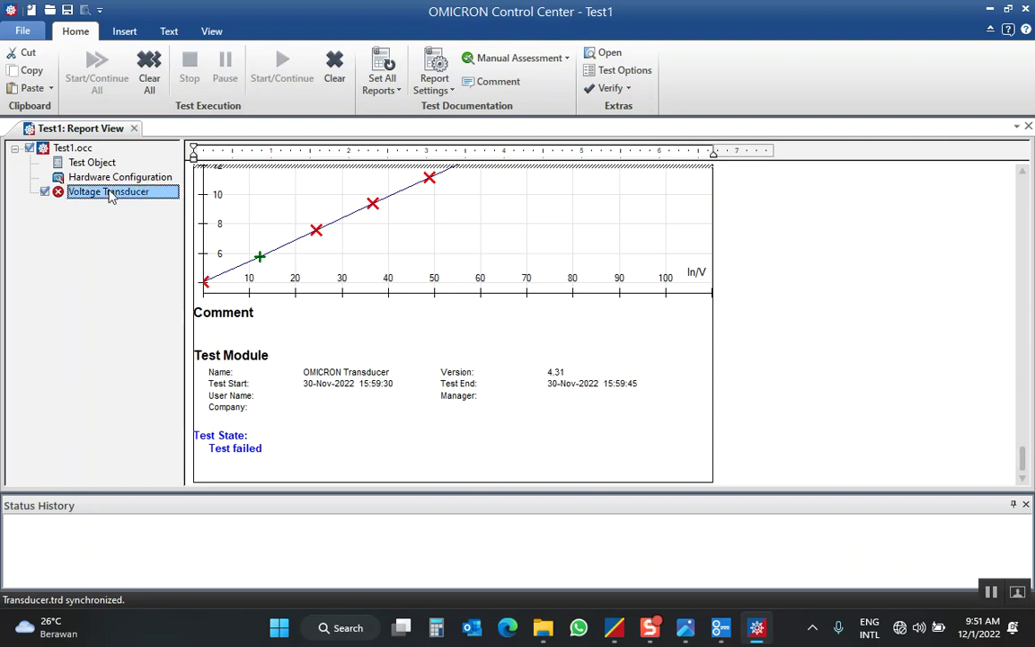
pyautogui.click(127, 284)
pyautogui.moveTo(753, 632)
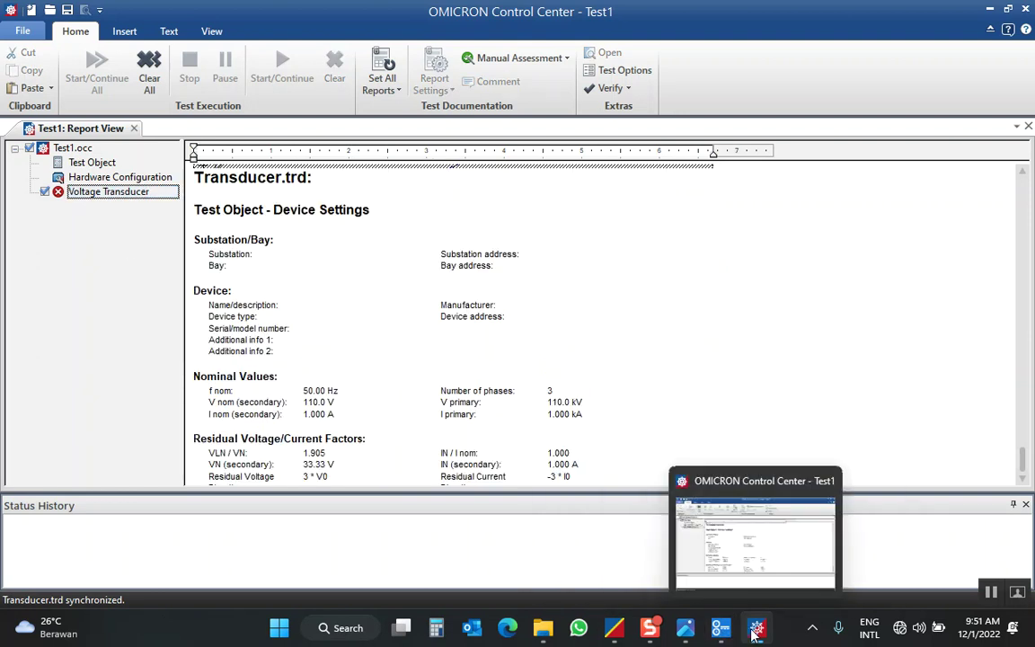
pyautogui.click(755, 629)
pyautogui.click(755, 629)
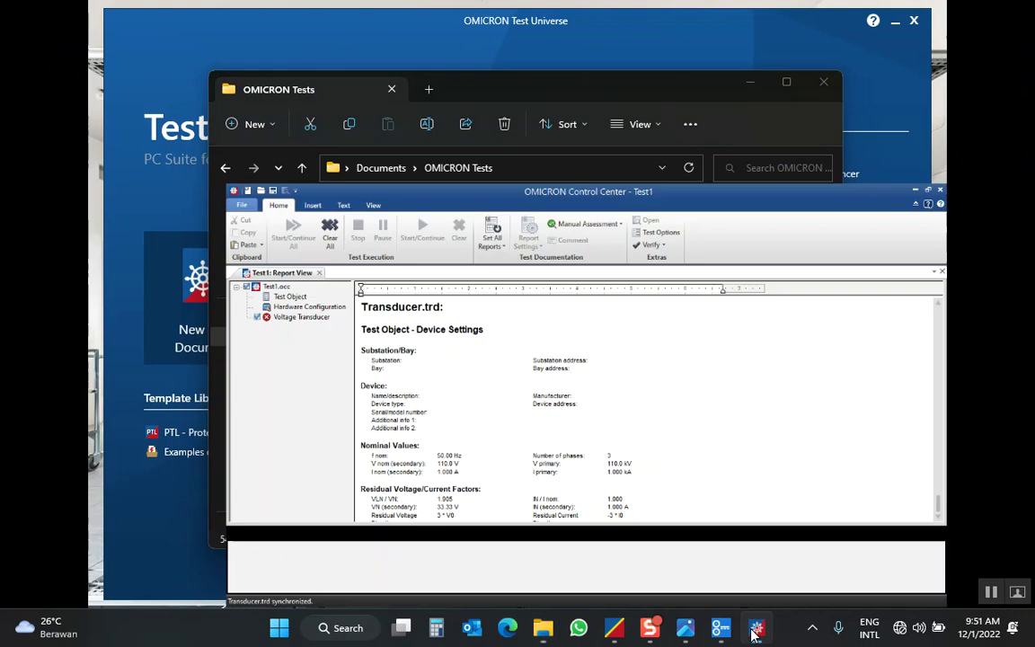
pyautogui.rightClick(97, 199)
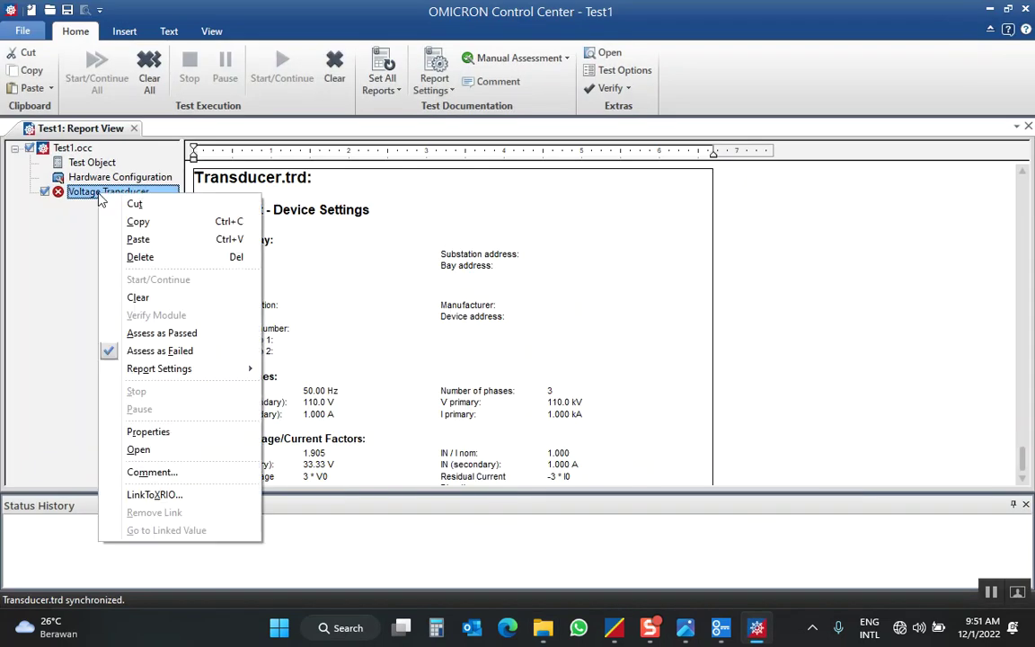
pyautogui.press('Escape')
# Step: Insert a new Pause Module into Test1.occ and place it after Voltage Transducer
pyautogui.click(92, 177)
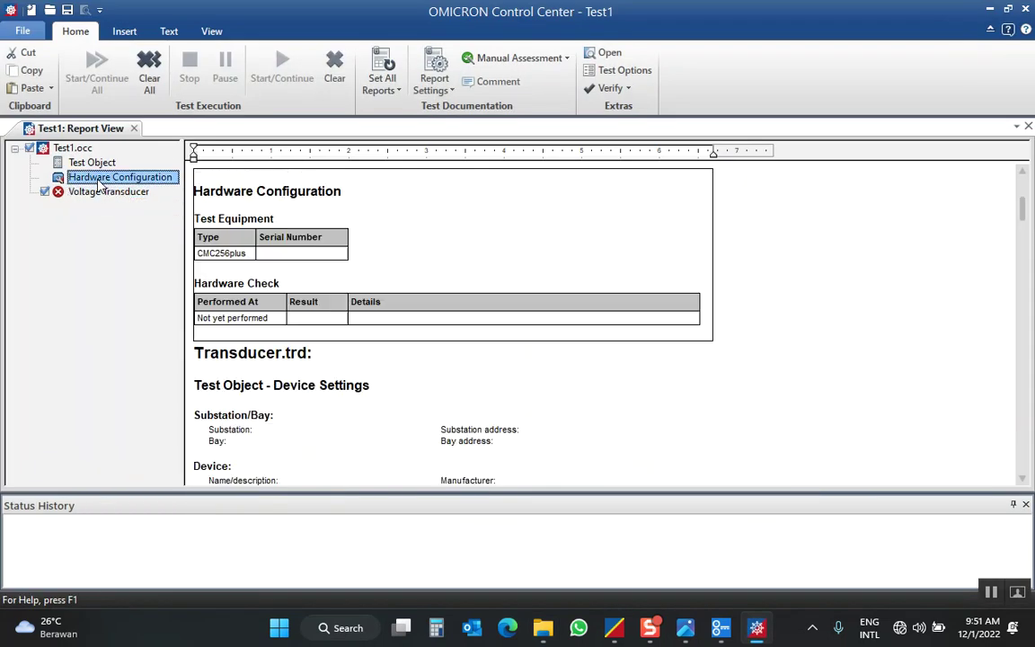
pyautogui.click(138, 34)
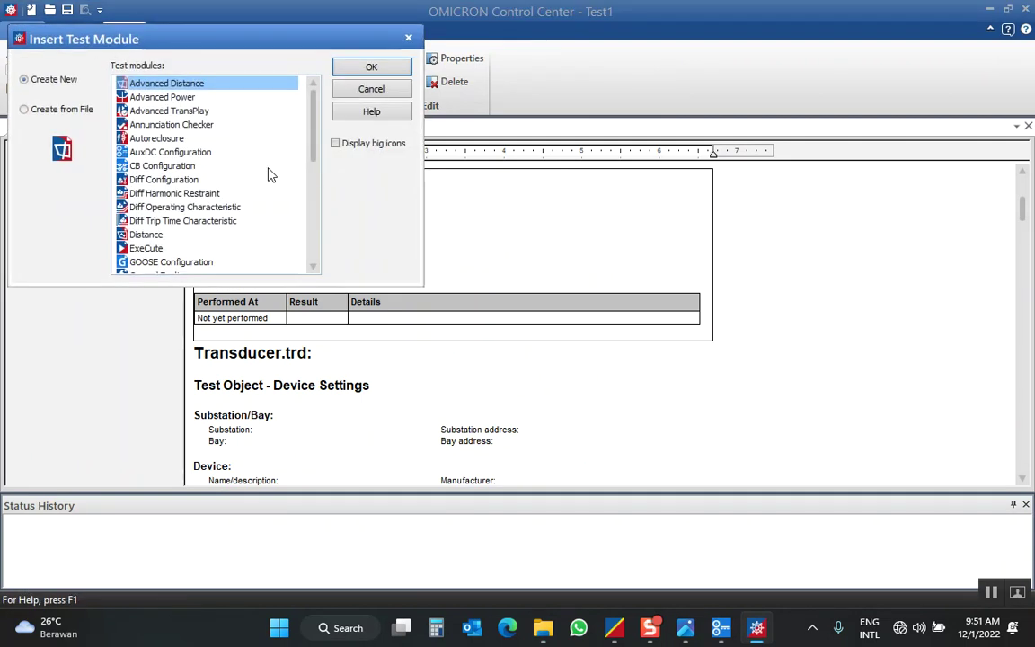
pyautogui.scroll(-3, 310, 184)
pyautogui.scroll(-2, 304, 207)
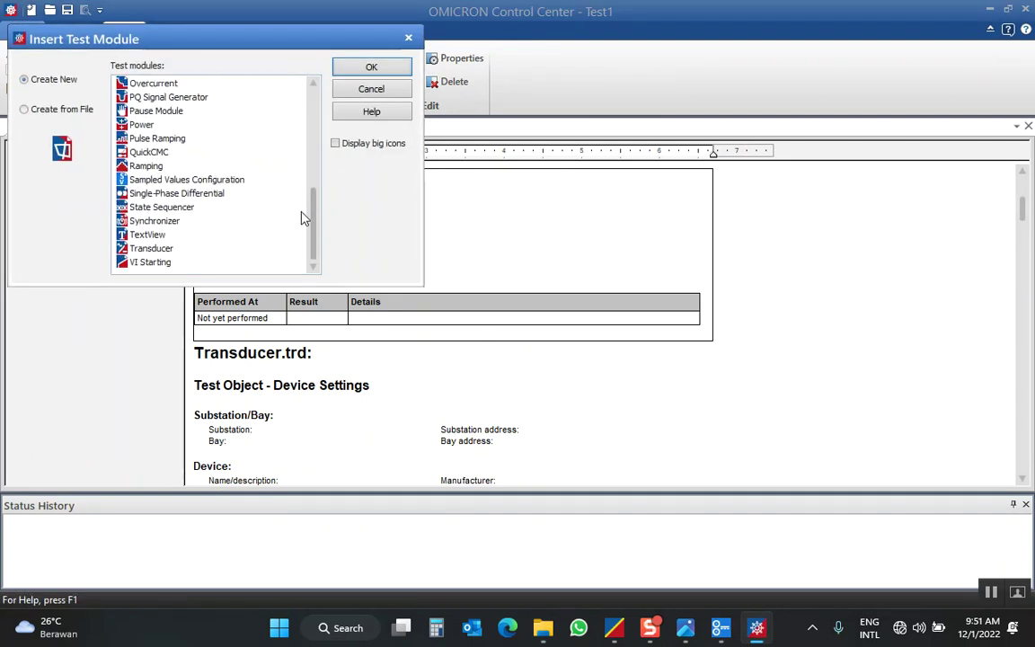
pyautogui.click(172, 112)
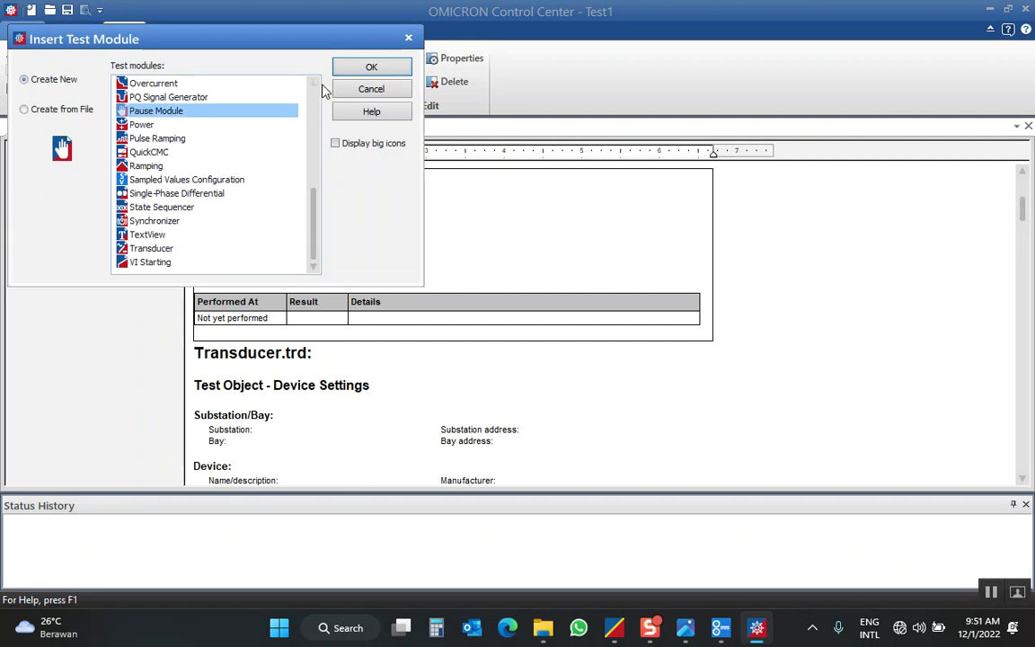
pyautogui.click(352, 71)
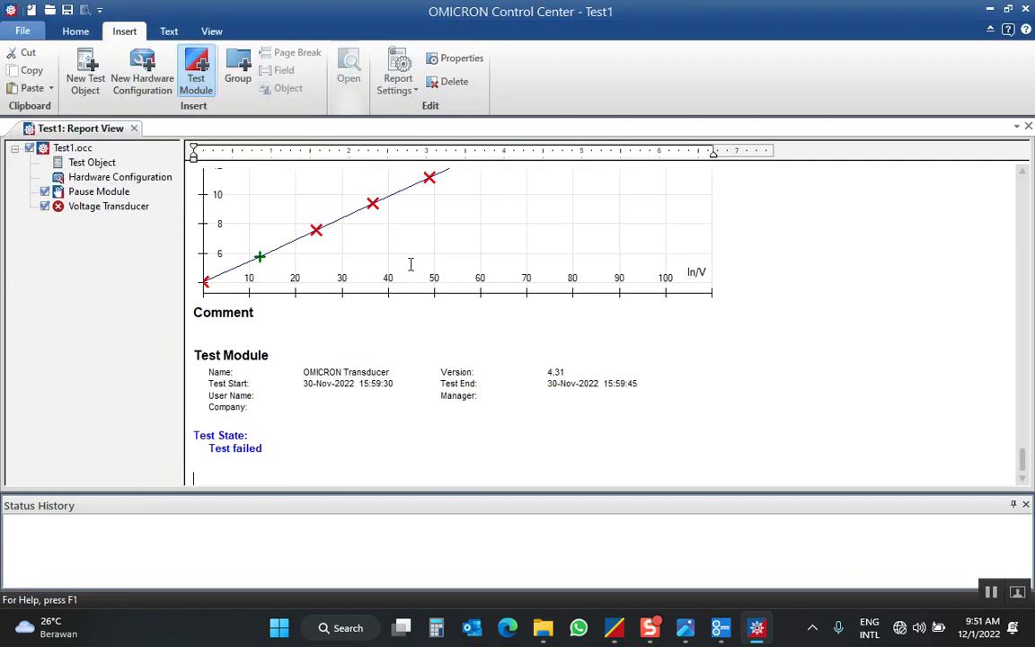
pyautogui.moveTo(106, 192); pyautogui.dragTo(106, 211)
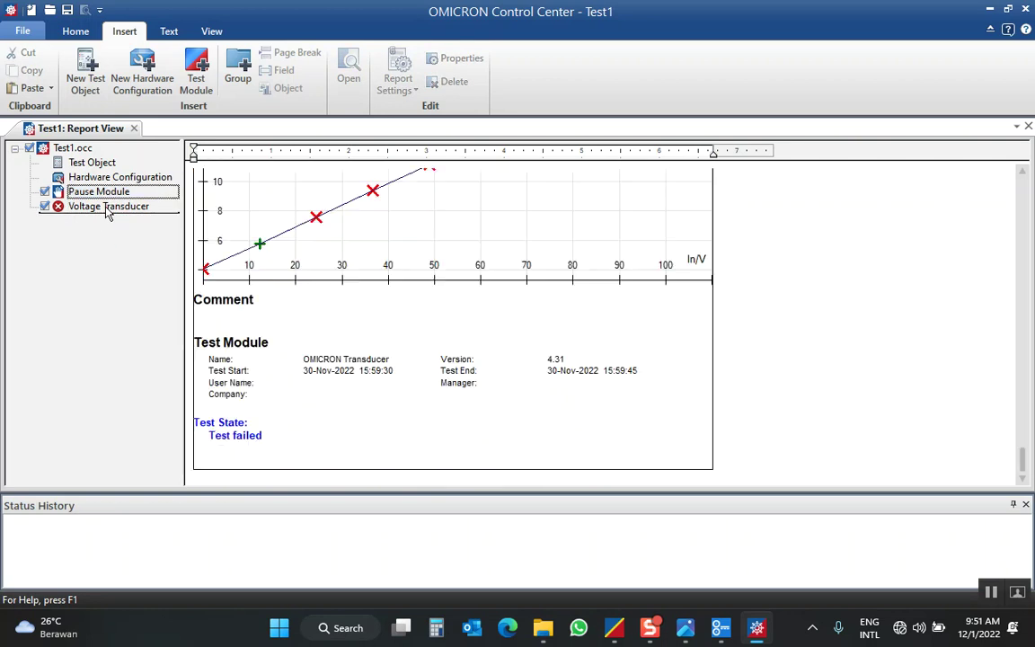
# Step: Copy the Voltage Transducer test and paste the duplicate after the Pause Module
pyautogui.click(113, 194)
pyautogui.rightClick(115, 196)
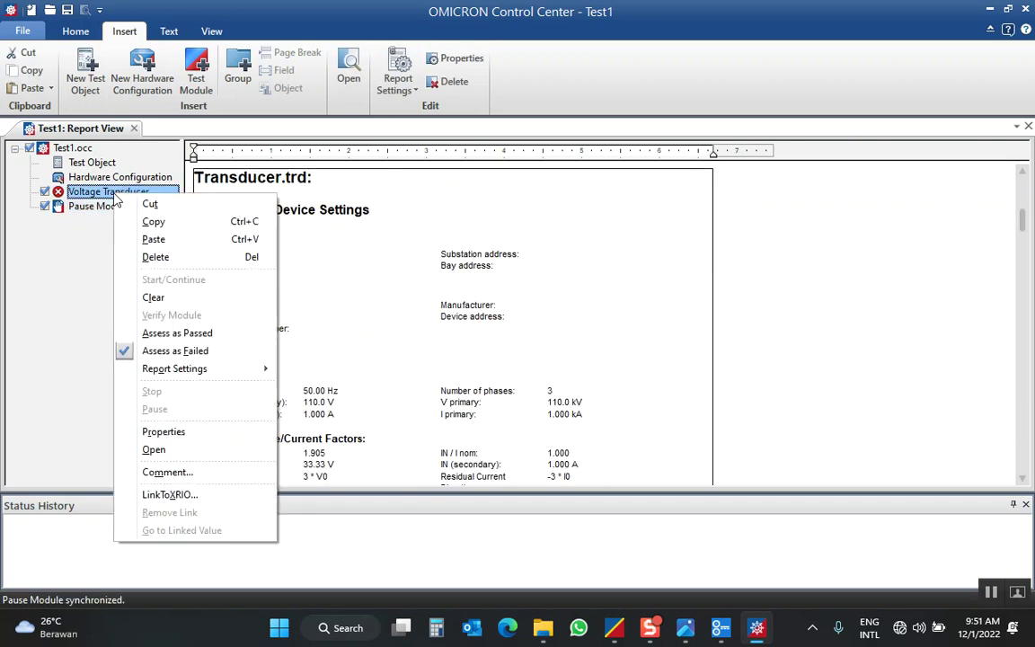
pyautogui.click(153, 158)
pyautogui.click(99, 209)
pyautogui.rightClick(98, 211)
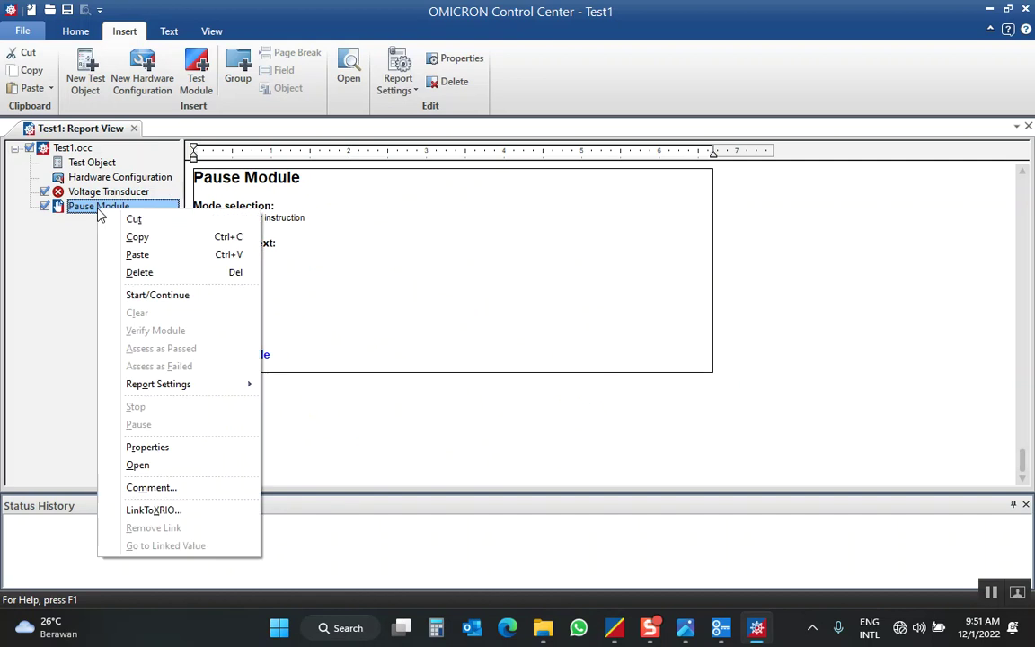
pyautogui.click(142, 255)
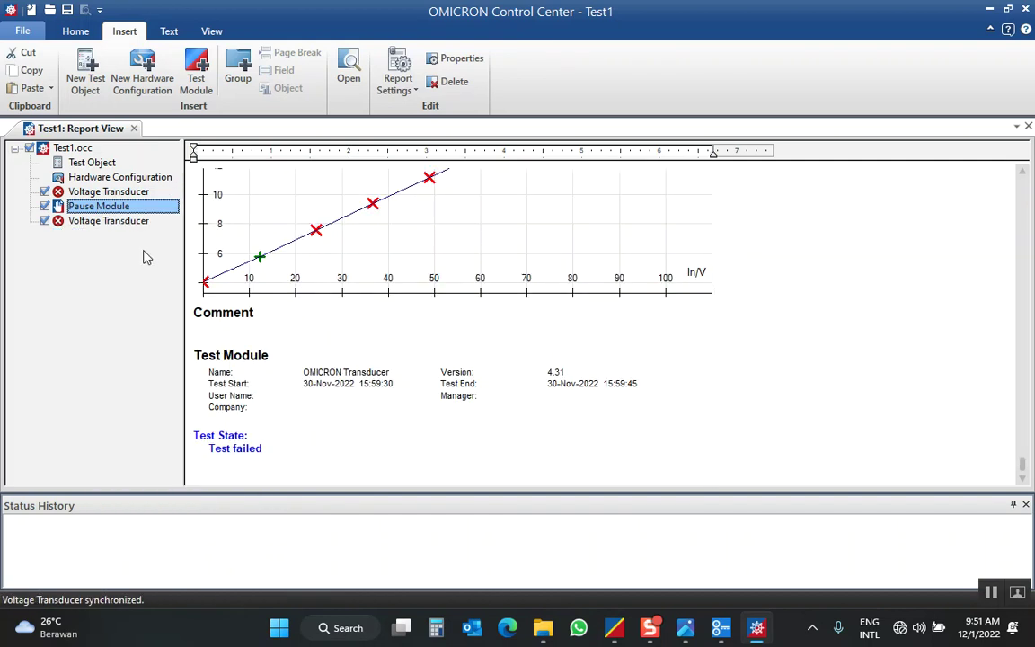
# Step: Rename the duplicated test below the Pause Module as Current Transducer
pyautogui.click(108, 226)
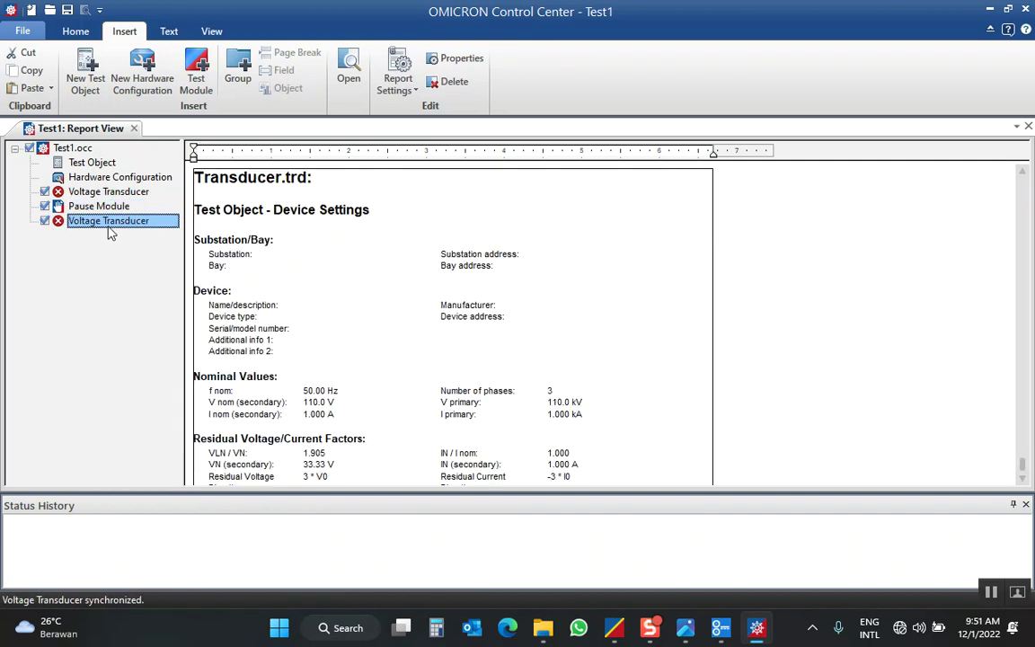
pyautogui.click(108, 226)
pyautogui.click(100, 225)
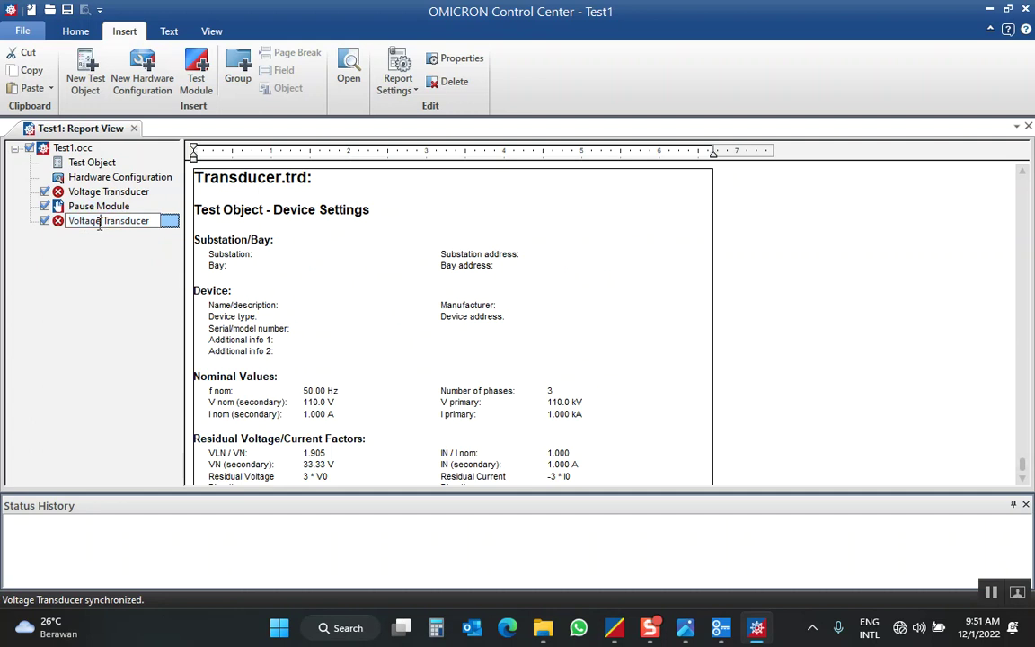
pyautogui.moveTo(103, 225); pyautogui.dragTo(25, 236)
pyautogui.write('Current')
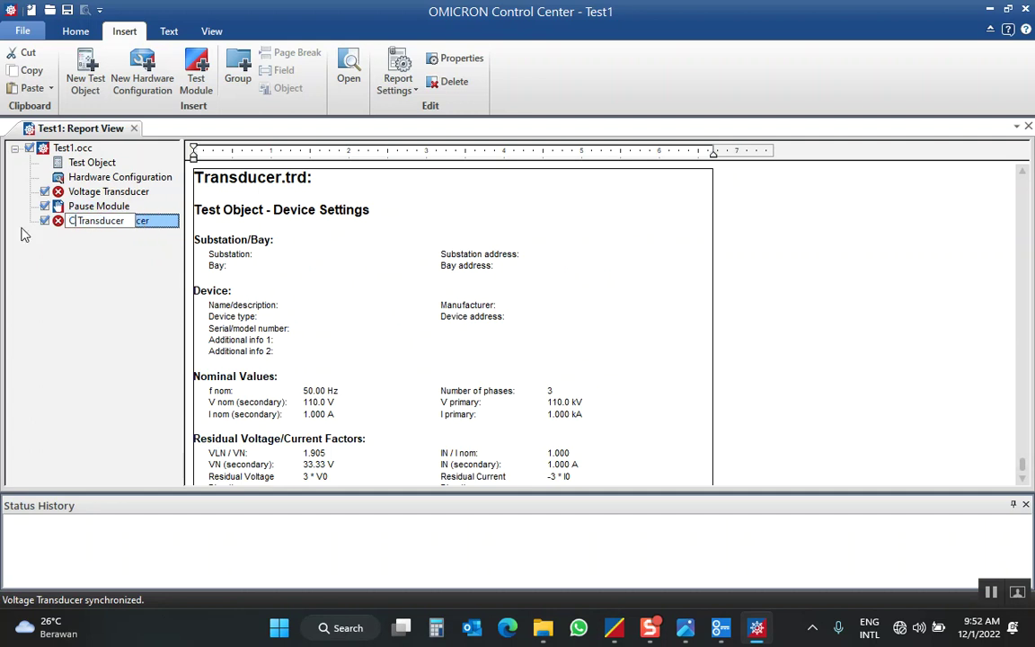
pyautogui.press('Return')
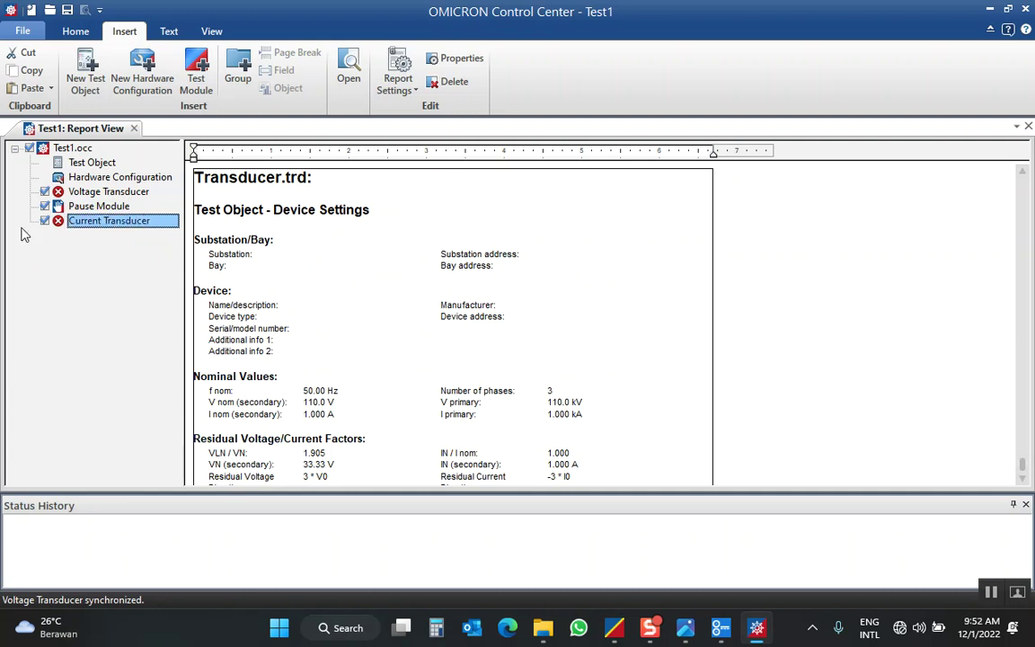
# Step: Open the Pause Module, enter the runtime instruction "RUBAH WIRING", and exit back to Test1
pyautogui.click(100, 212)
pyautogui.rightClick(104, 212)
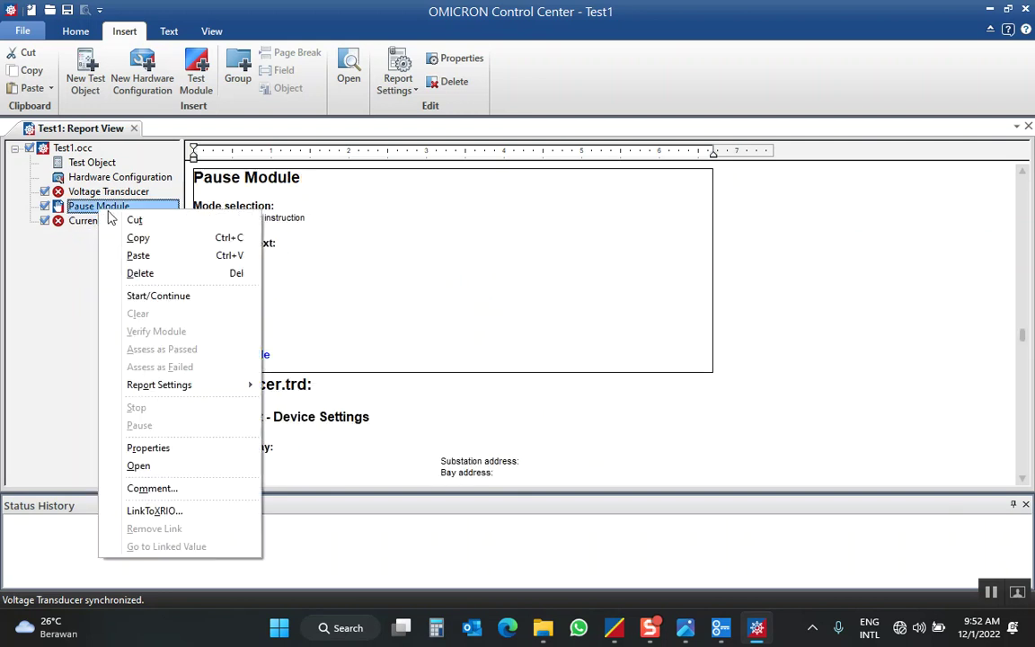
pyautogui.click(134, 235)
pyautogui.click(107, 206)
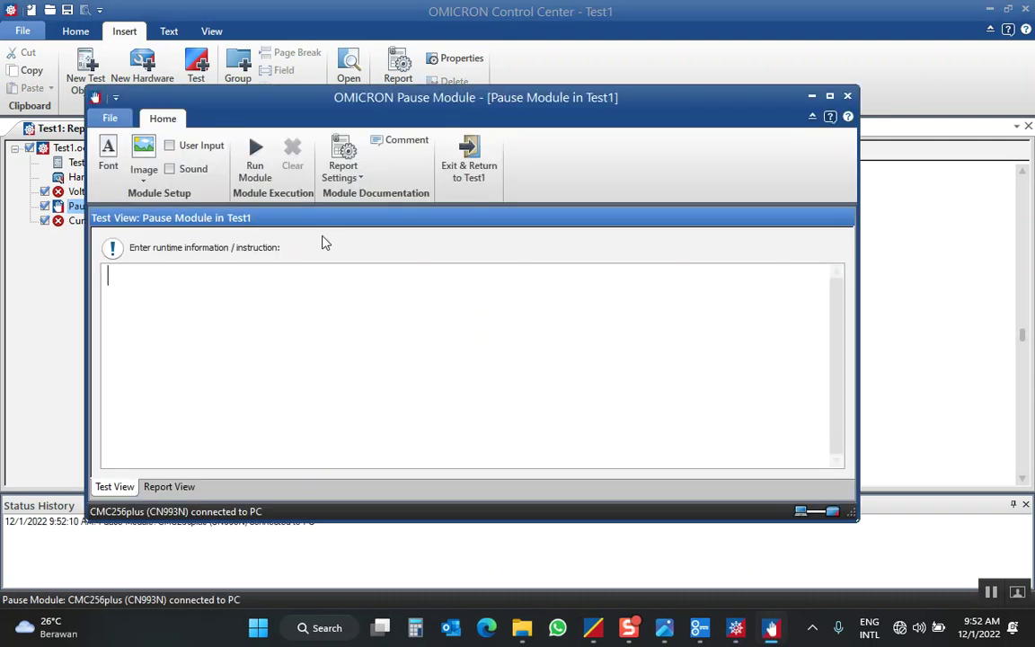
pyautogui.write('RUBAH')
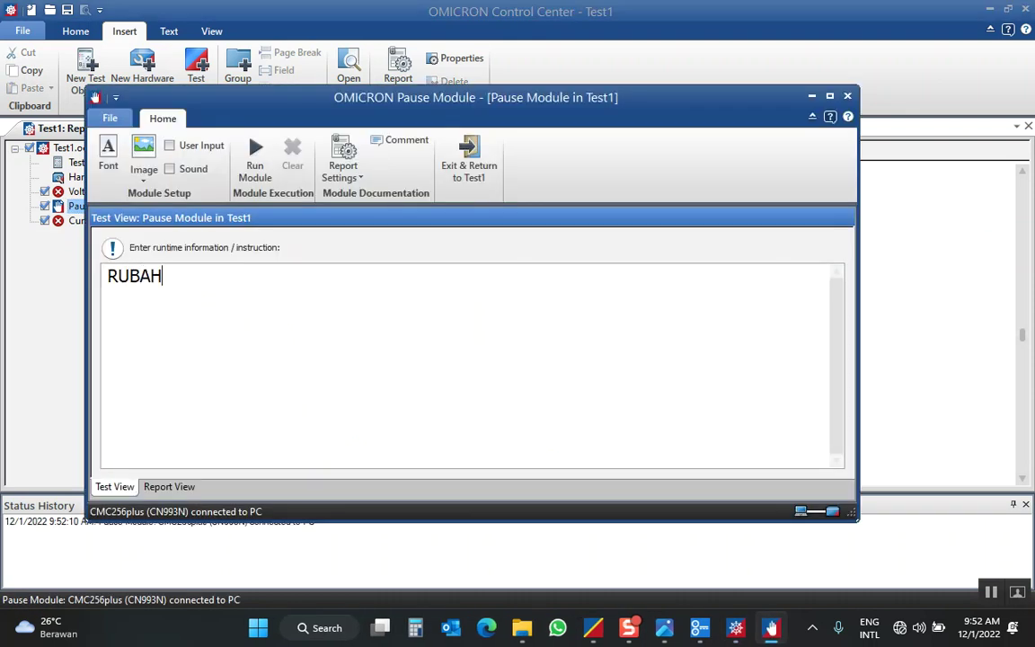
pyautogui.write(' WIRING')
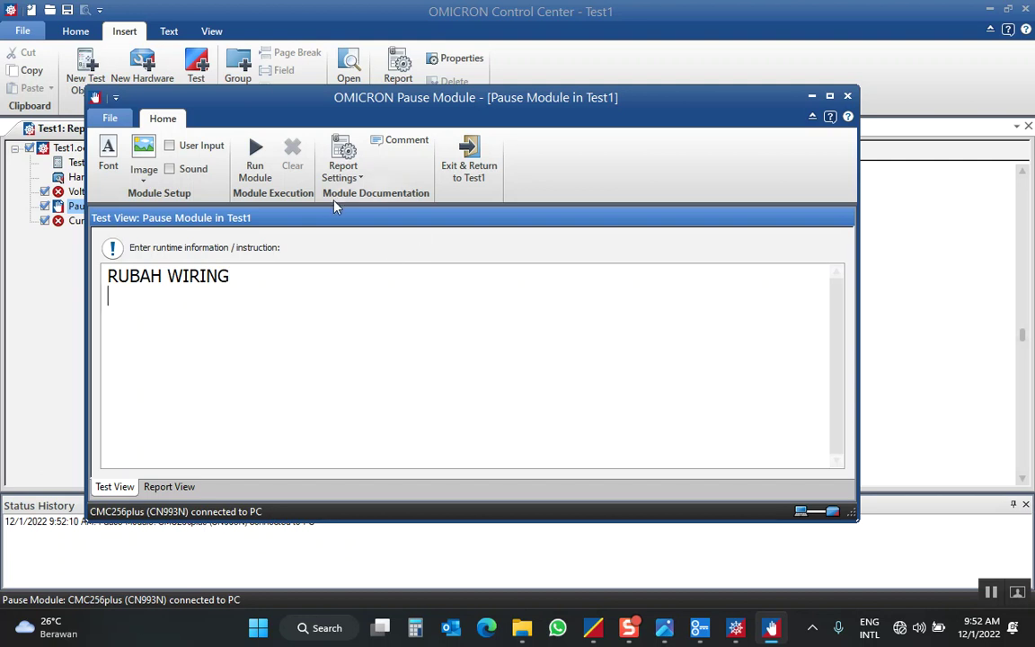
pyautogui.click(463, 172)
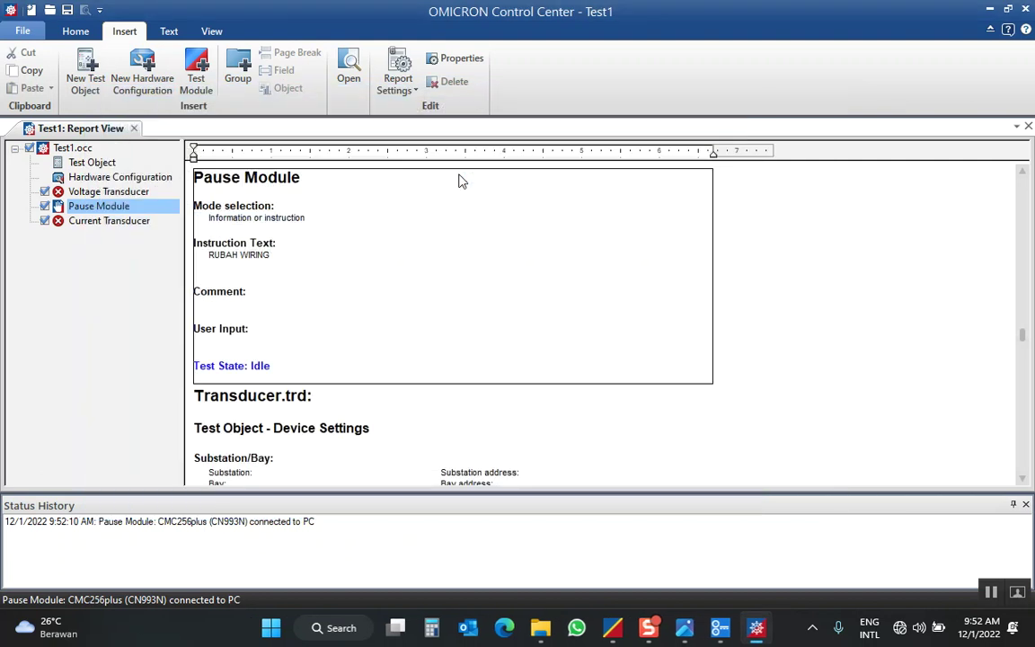
# Step: Clear all results of the tests embedded in Test1
pyautogui.click(76, 31)
pyautogui.click(147, 76)
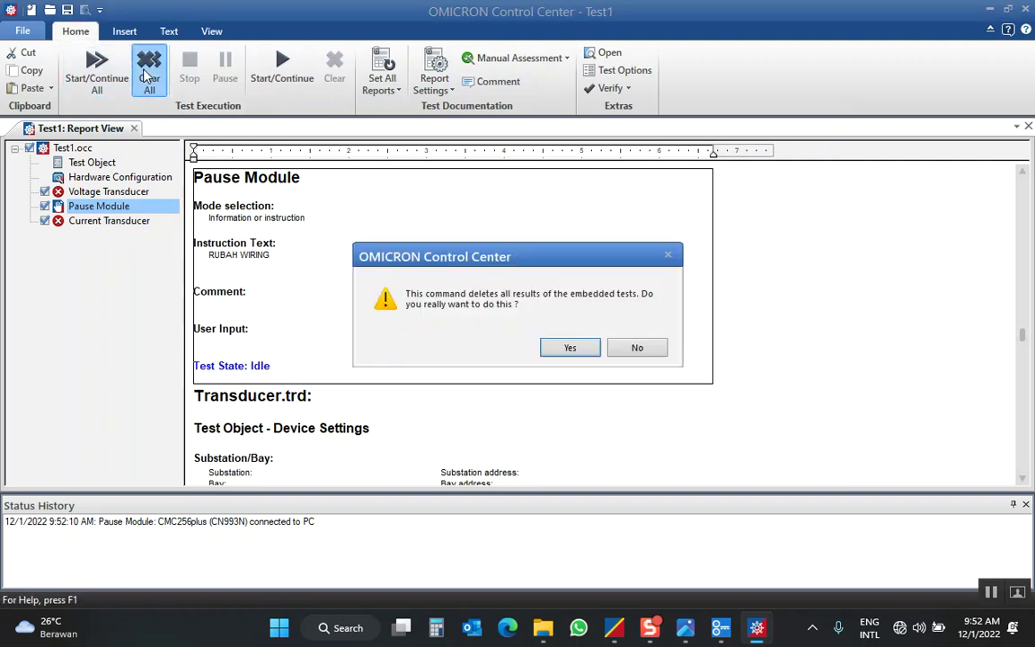
pyautogui.click(569, 348)
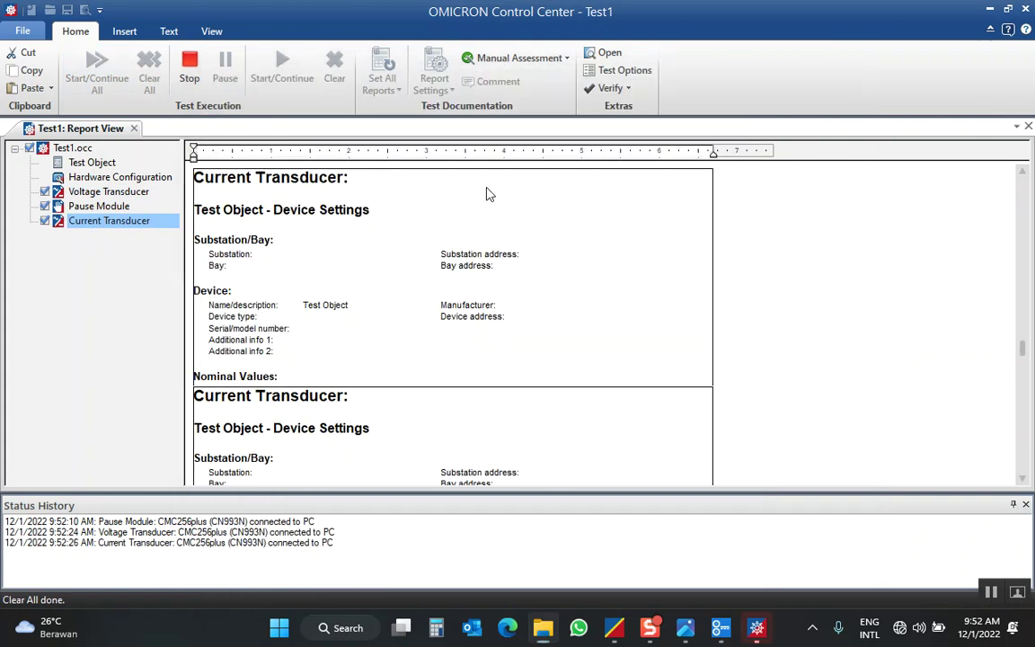
# Step: Copy the Pause Module with its wiring instruction and paste it after Current Transducer
pyautogui.rightClick(105, 210)
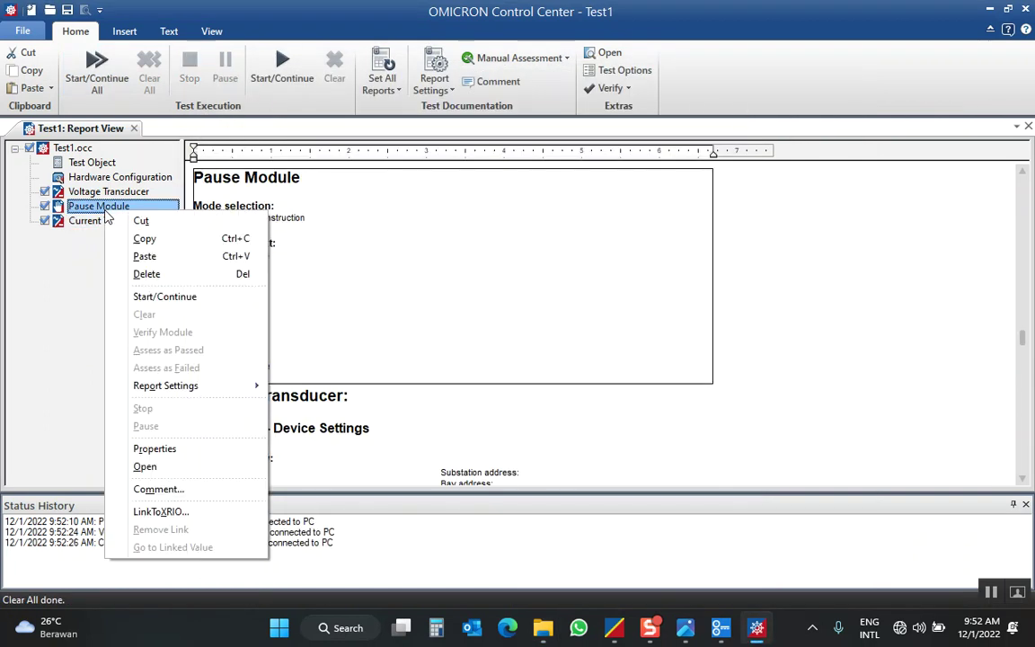
pyautogui.click(144, 236)
pyautogui.click(105, 221)
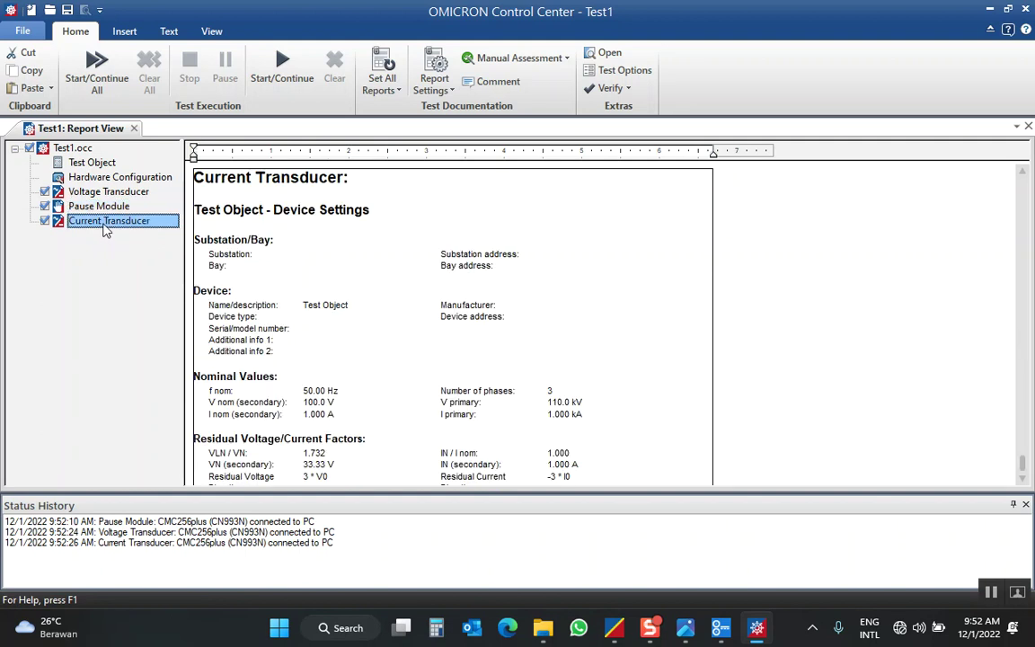
pyautogui.rightClick(103, 223)
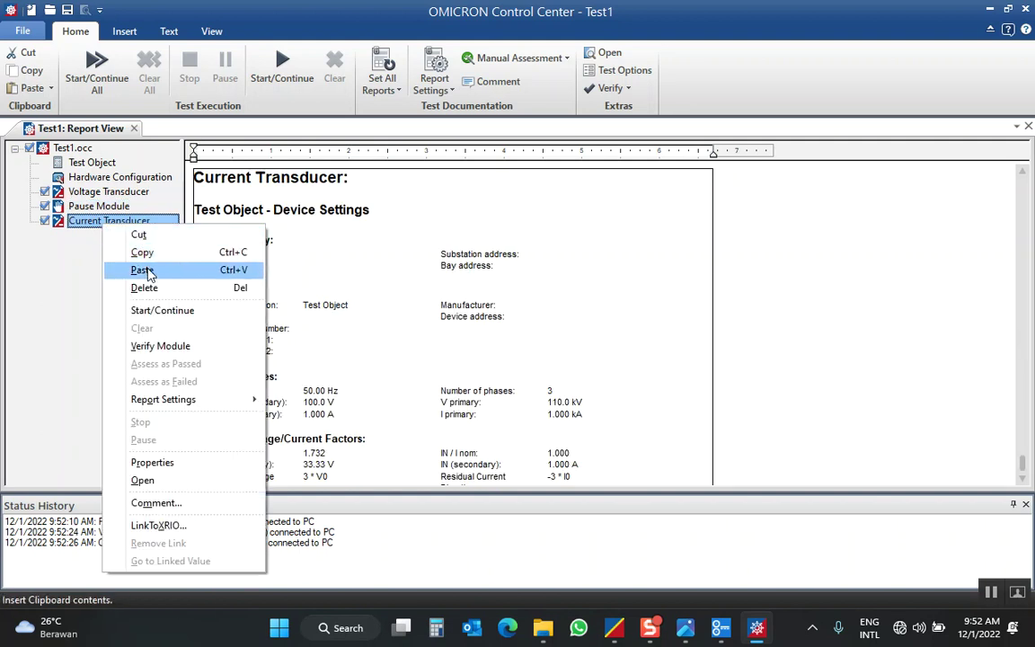
pyautogui.click(144, 269)
pyautogui.click(106, 235)
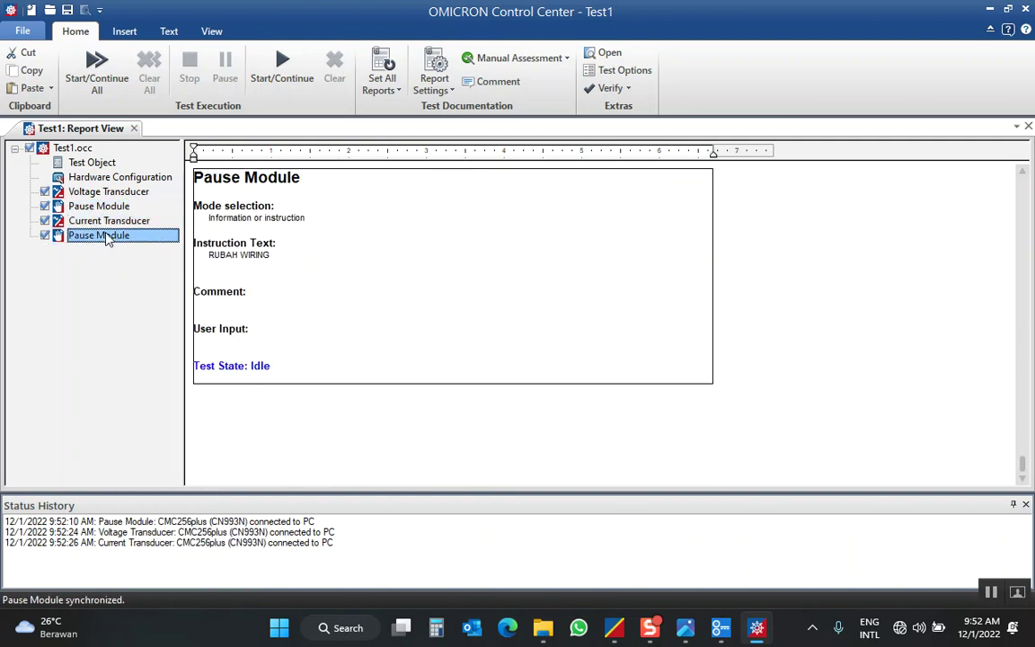
# Step: Copy the Current Transducer test and paste the duplicate after the second Pause Module
pyautogui.click(109, 222)
pyautogui.rightClick(117, 222)
pyautogui.click(157, 247)
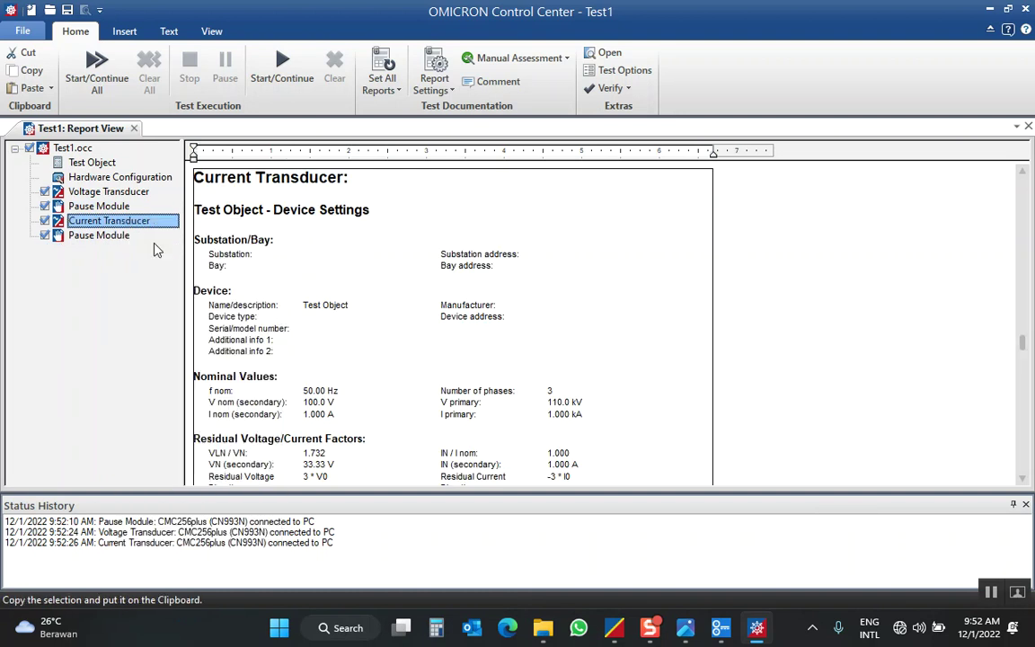
pyautogui.click(125, 236)
pyautogui.rightClick(126, 239)
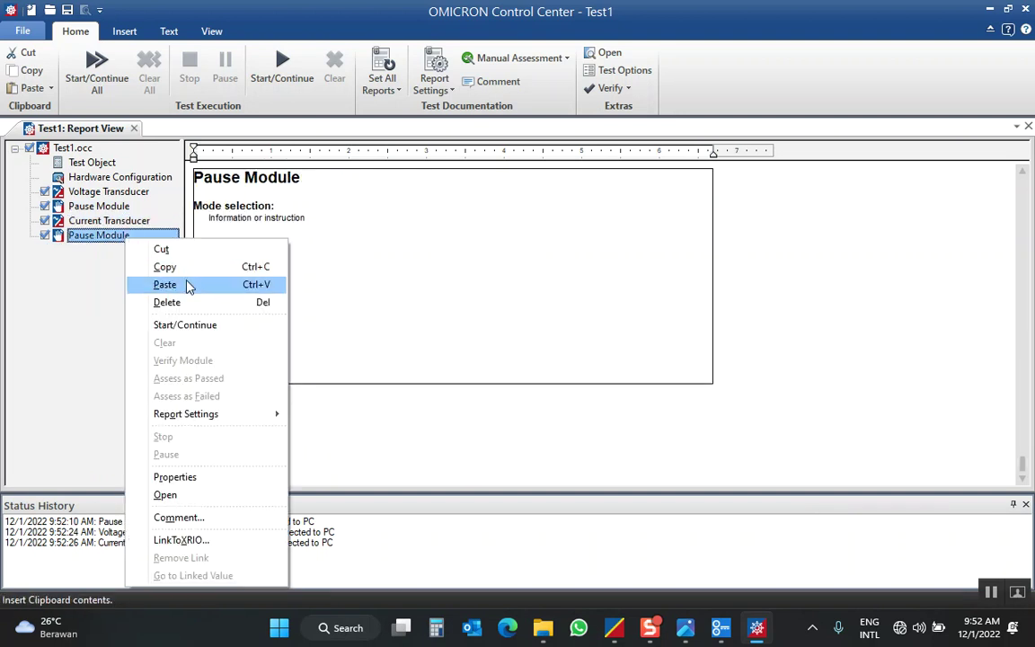
pyautogui.click(180, 284)
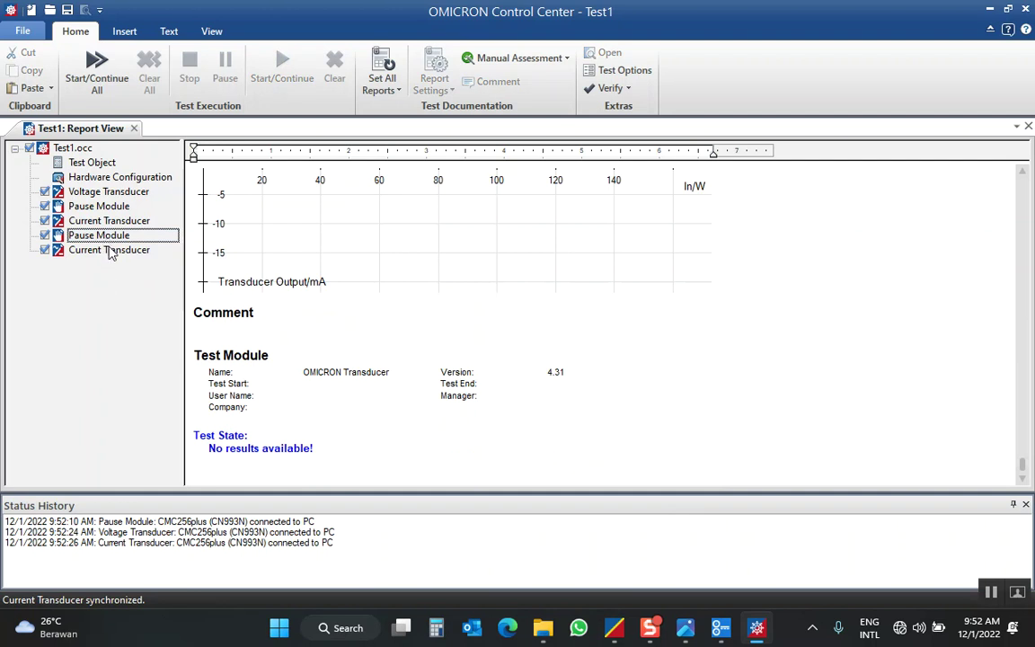
# Step: Rename the last Current Transducer copy in the document as Power Transducer
pyautogui.click(110, 251)
pyautogui.click(104, 256)
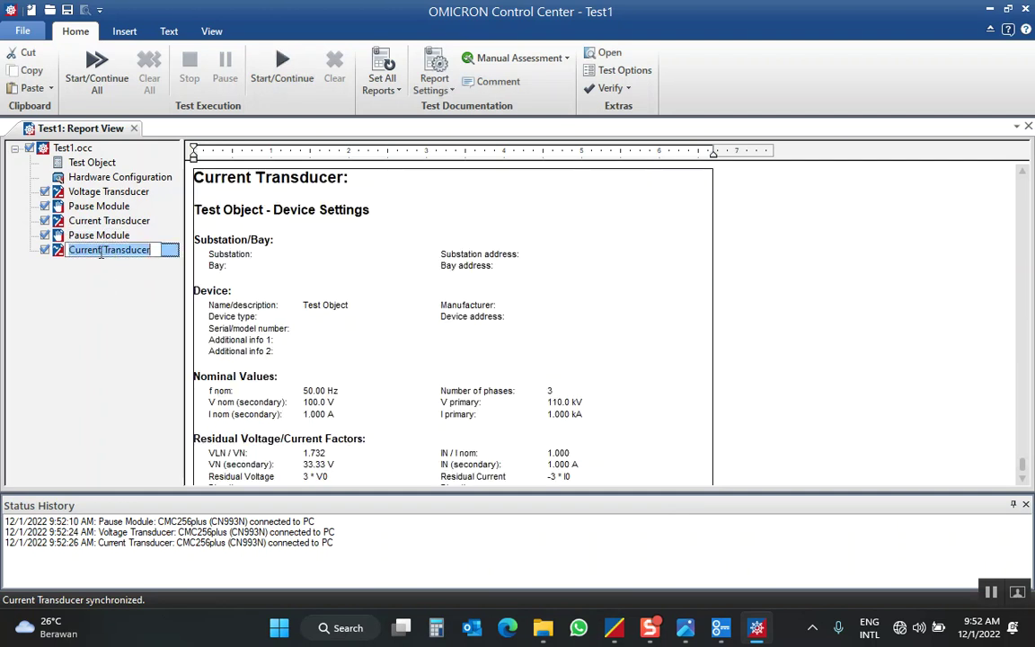
pyautogui.doubleClick(83, 250)
pyautogui.write('Power')
pyautogui.press('Return')
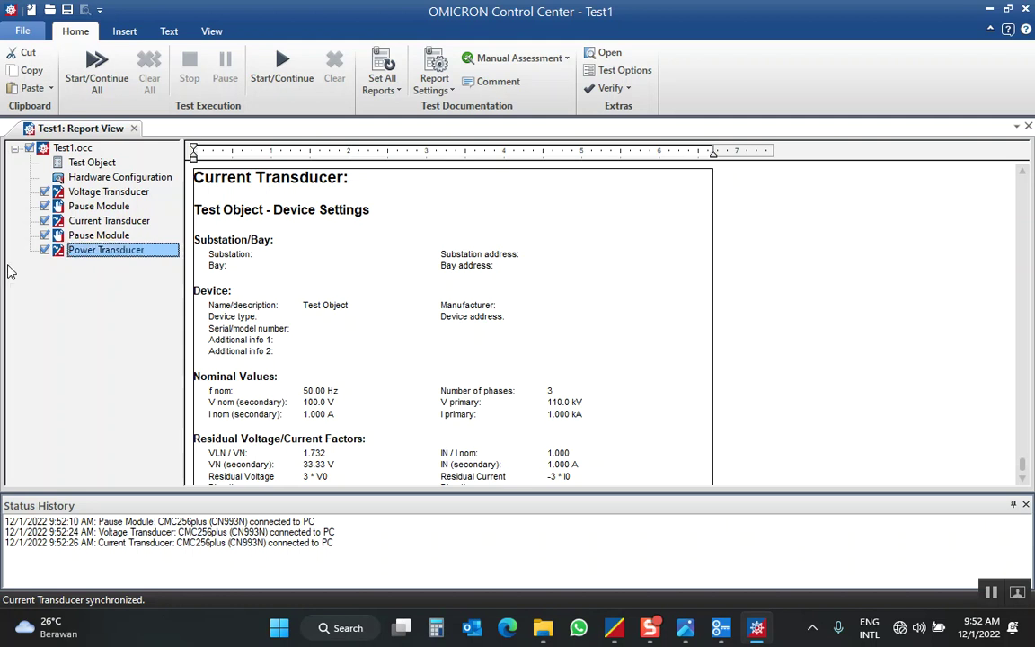
# Step: In the Power Transducer test object, set the active power characteristic's maximum input to 952.6 W and minimum output to 4 mA
pyautogui.click(108, 225)
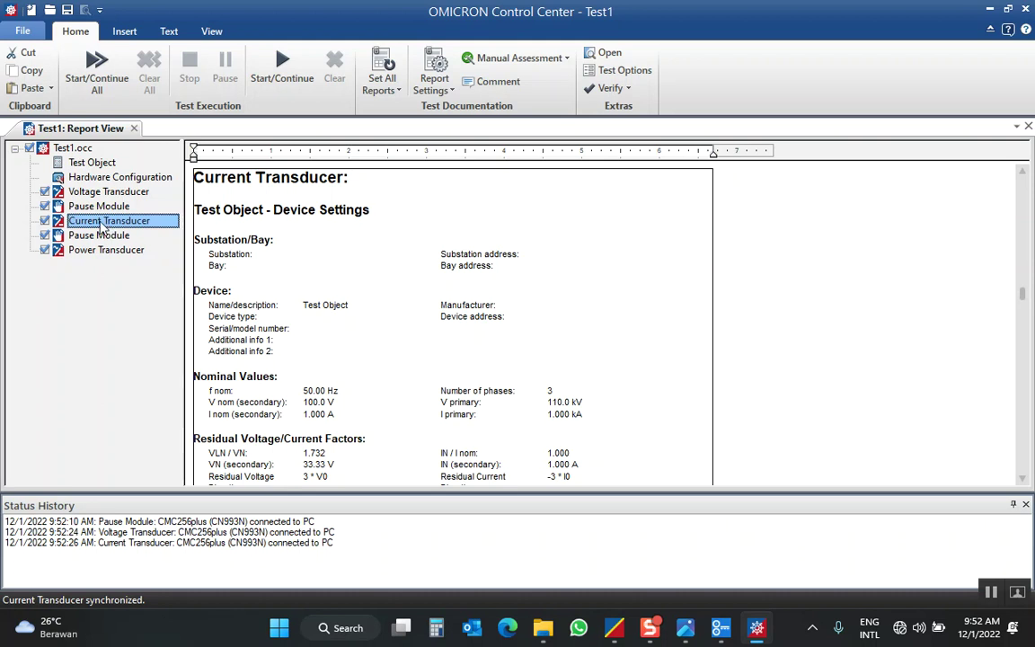
pyautogui.click(108, 249)
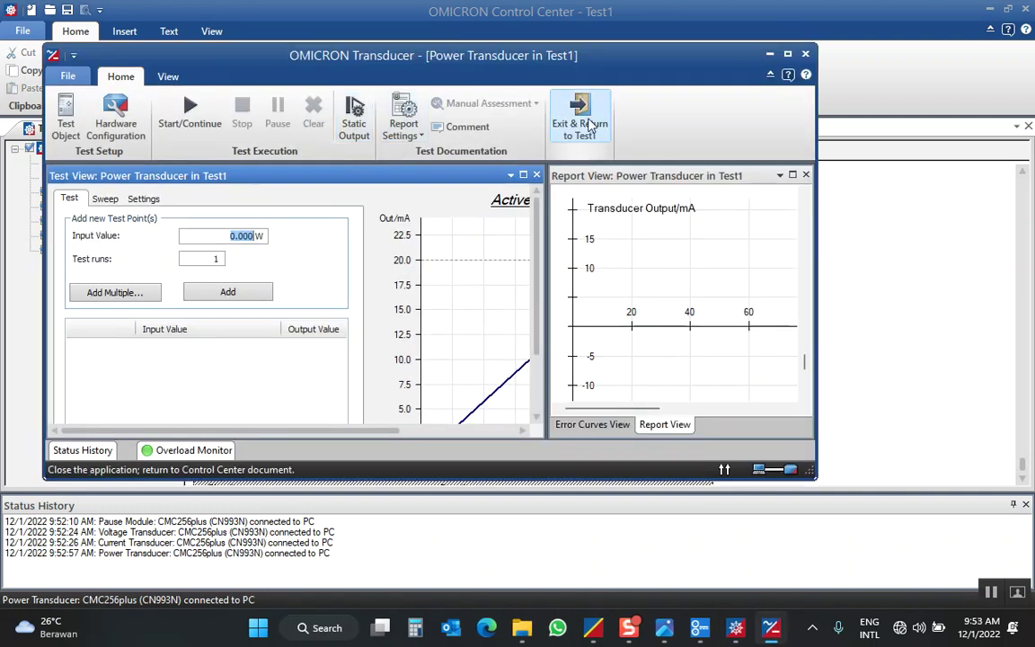
pyautogui.doubleClick(602, 46)
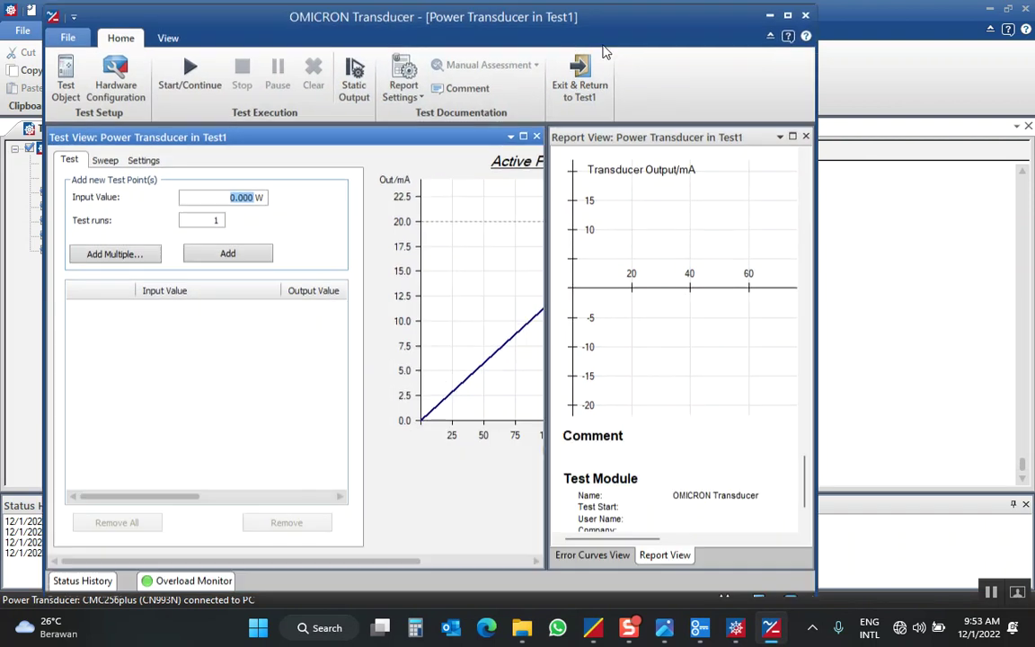
pyautogui.click(63, 88)
pyautogui.click(75, 113)
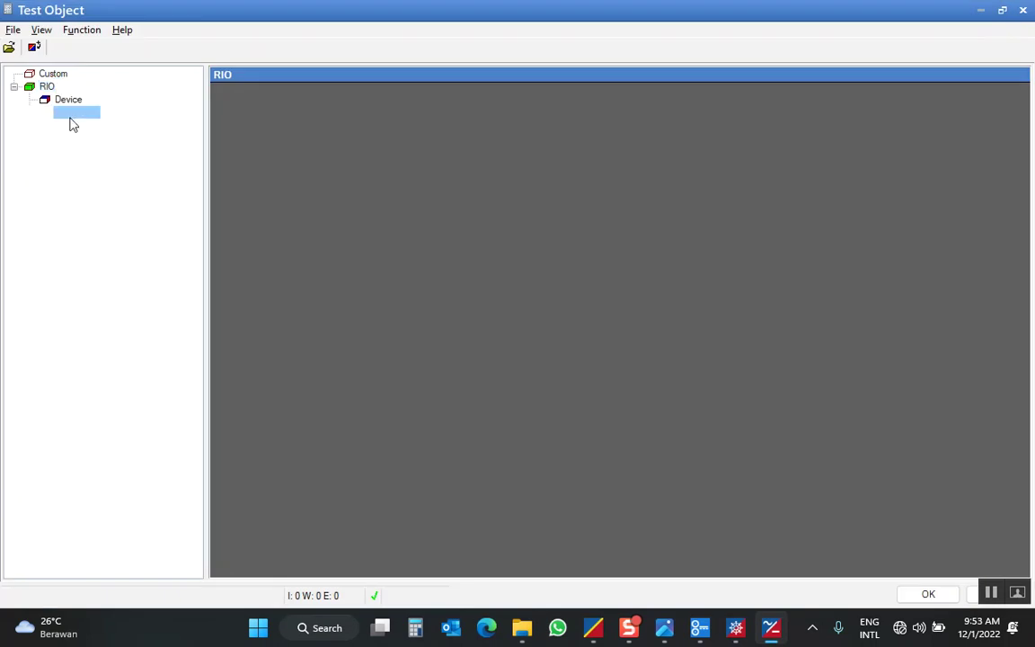
pyautogui.doubleClick(76, 114)
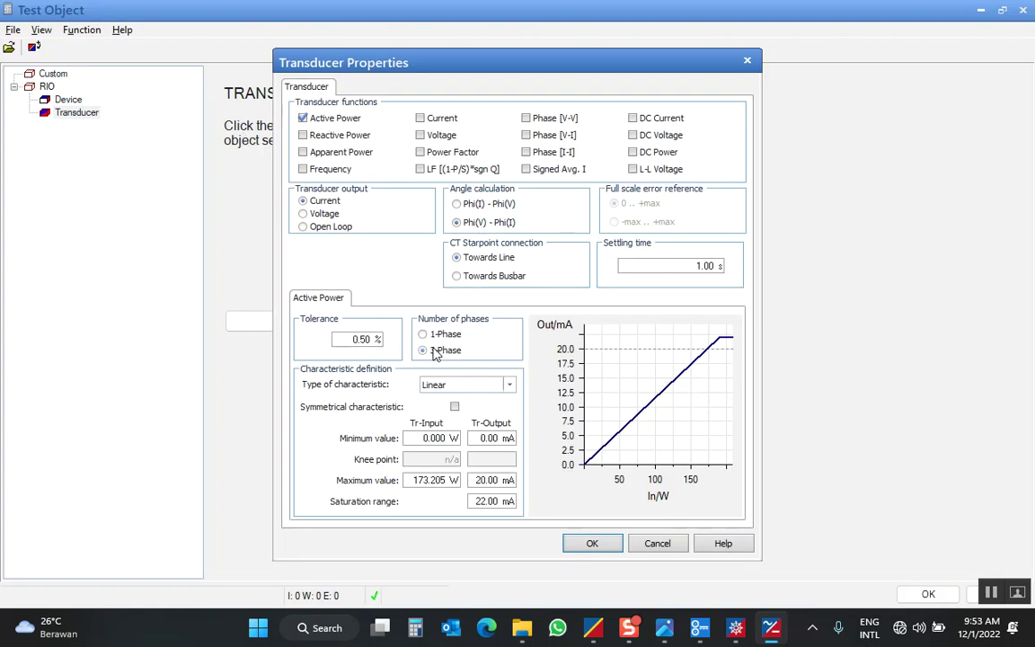
pyautogui.moveTo(449, 482); pyautogui.dragTo(340, 464)
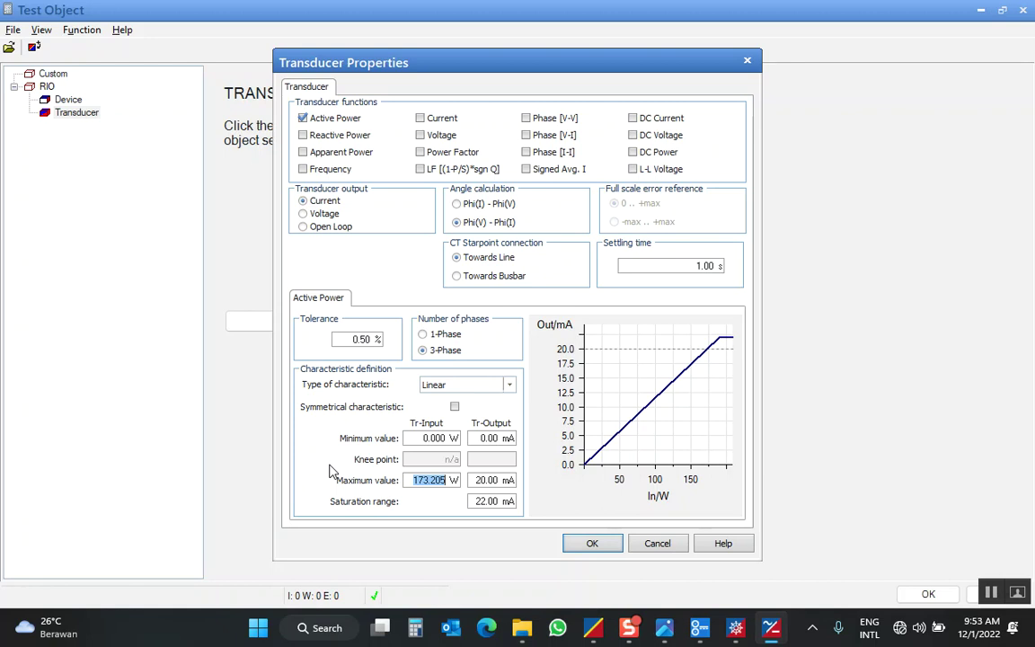
pyautogui.write('9')
pyautogui.click(504, 482)
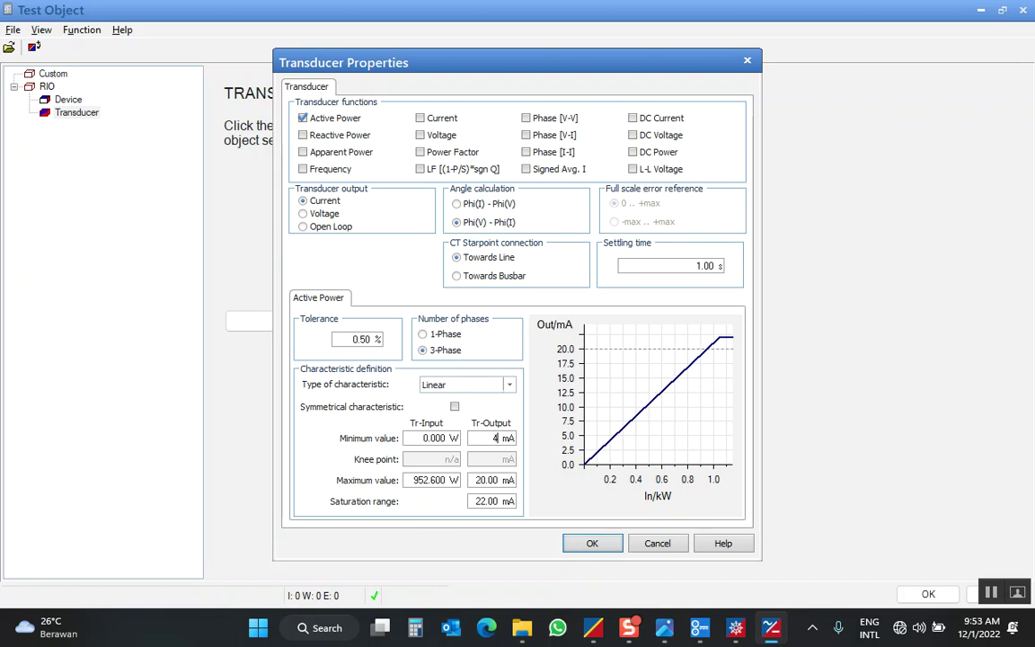
pyautogui.press('Return')
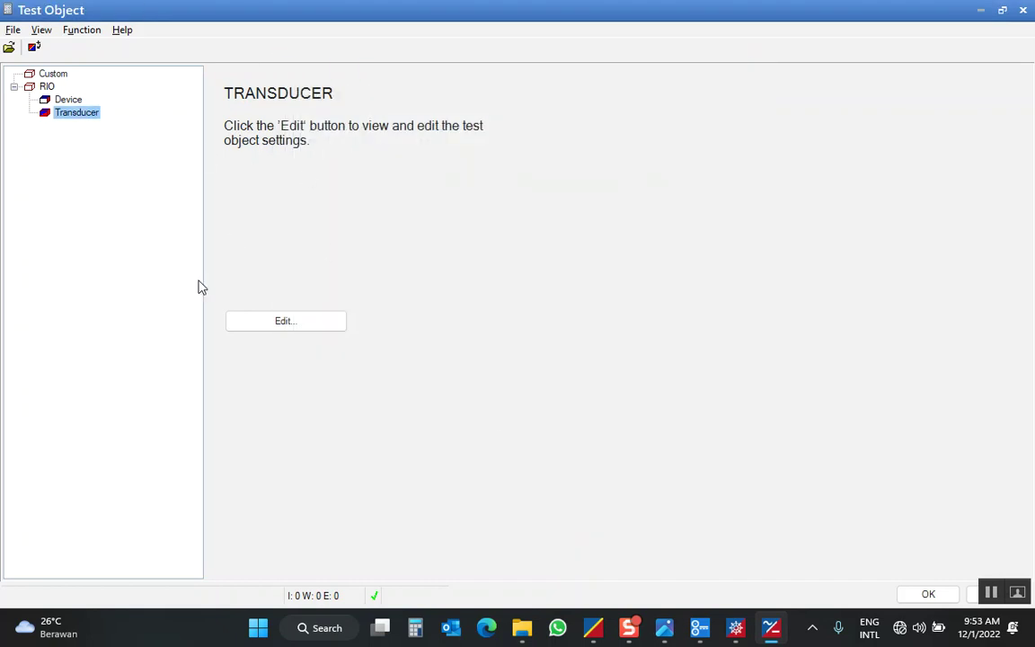
pyautogui.click(249, 325)
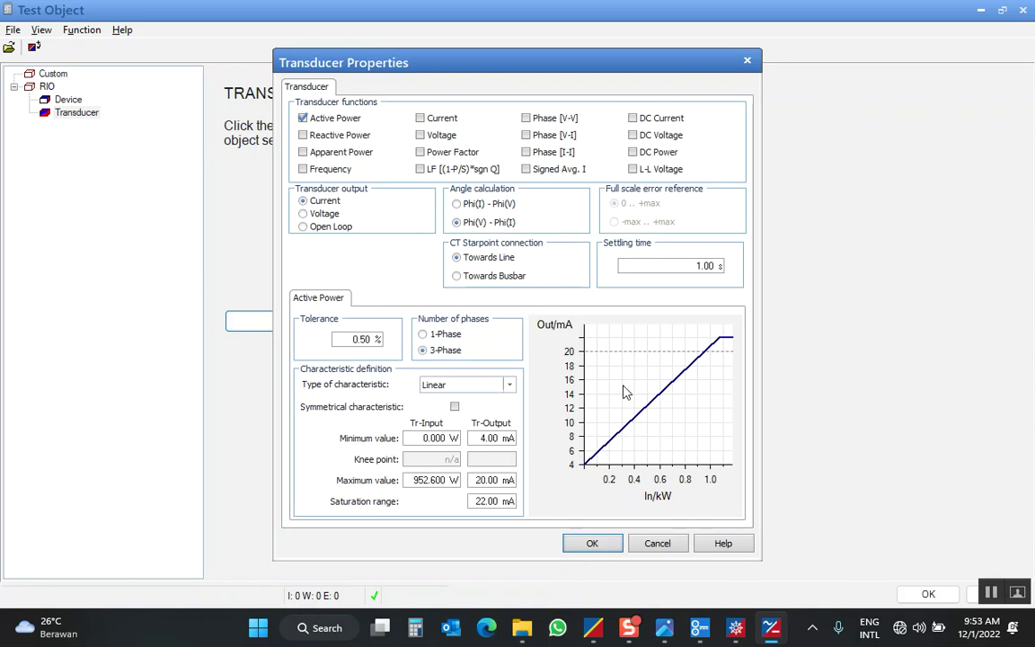
pyautogui.click(593, 545)
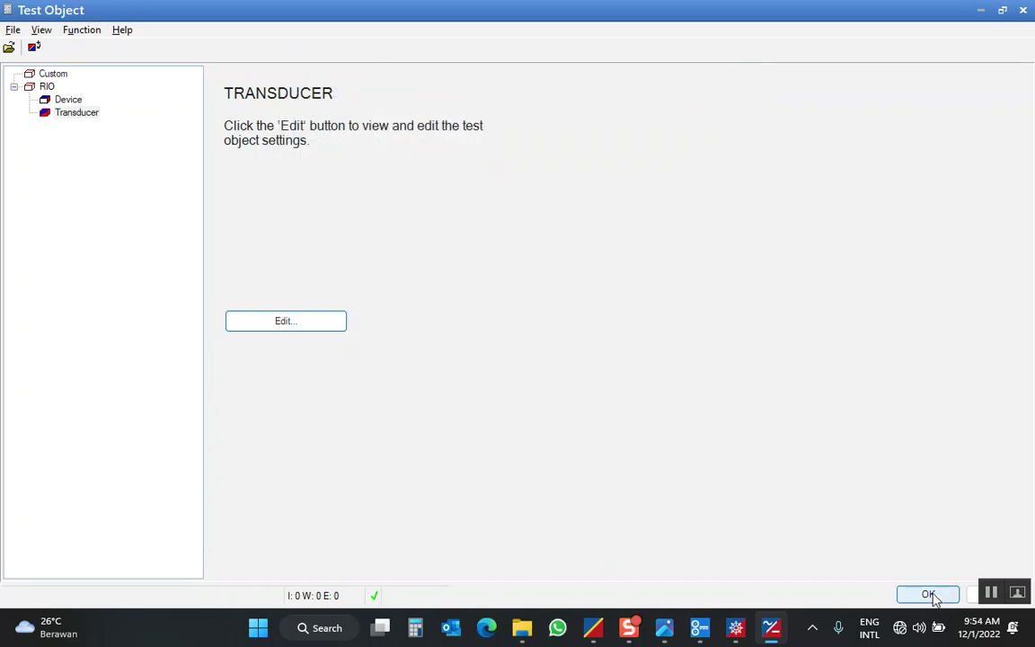
pyautogui.click(930, 595)
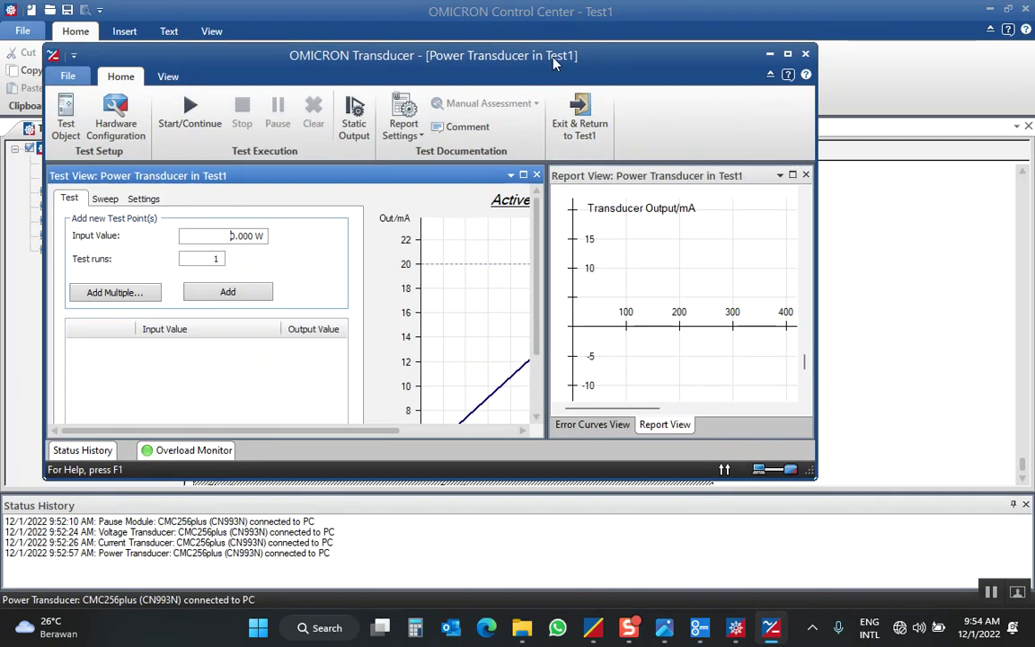
# Step: Add ten evenly spaced active power test points from 0 to 952.596 W to Power Transducer and return to Test1
pyautogui.doubleClick(611, 25)
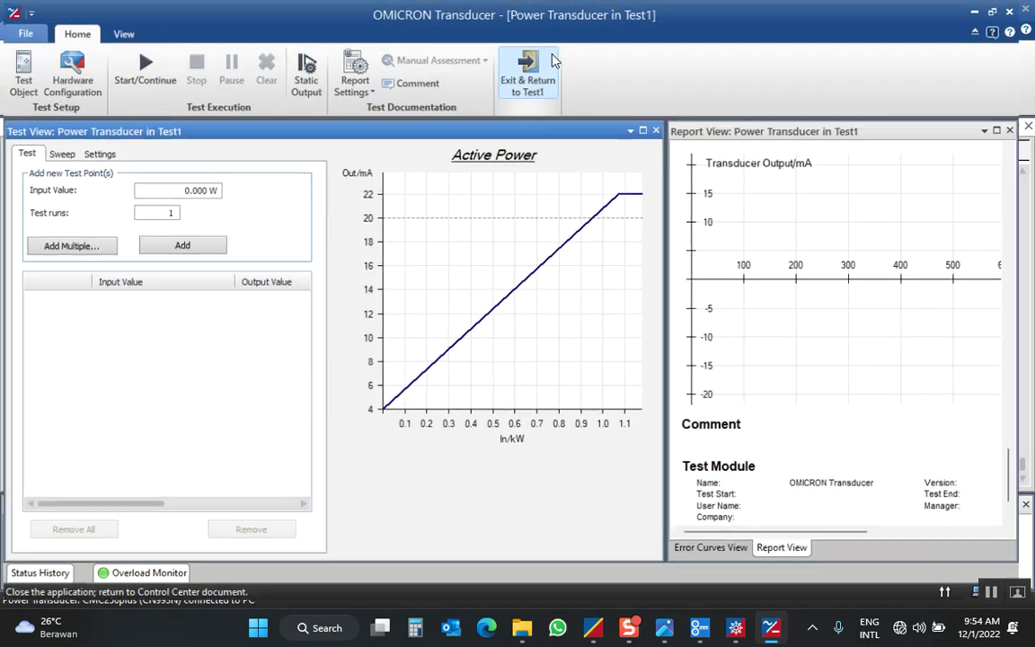
pyautogui.click(56, 248)
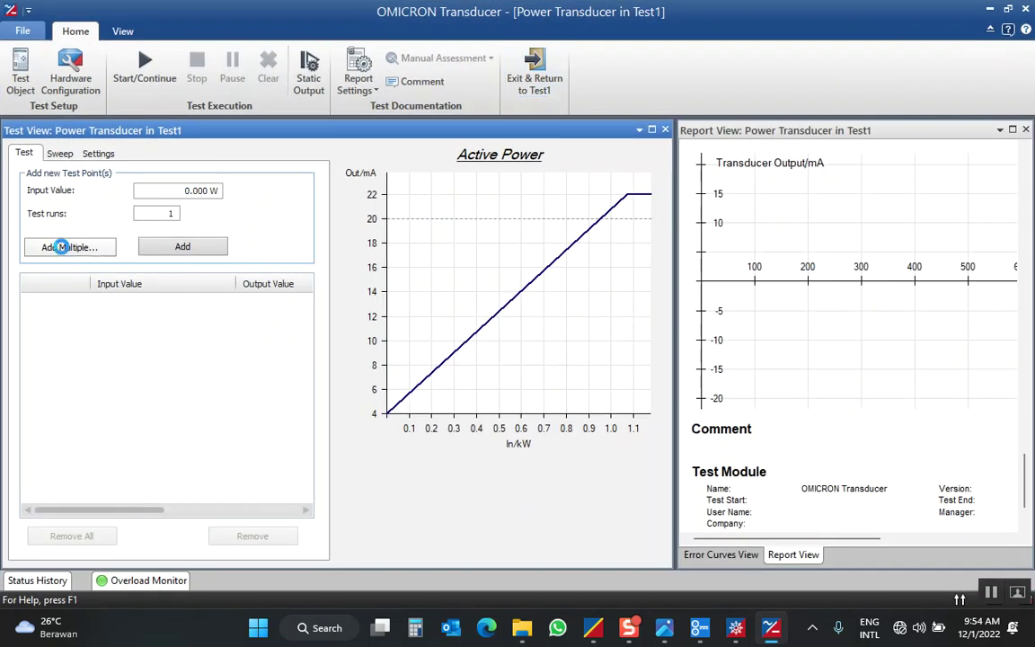
pyautogui.click(683, 266)
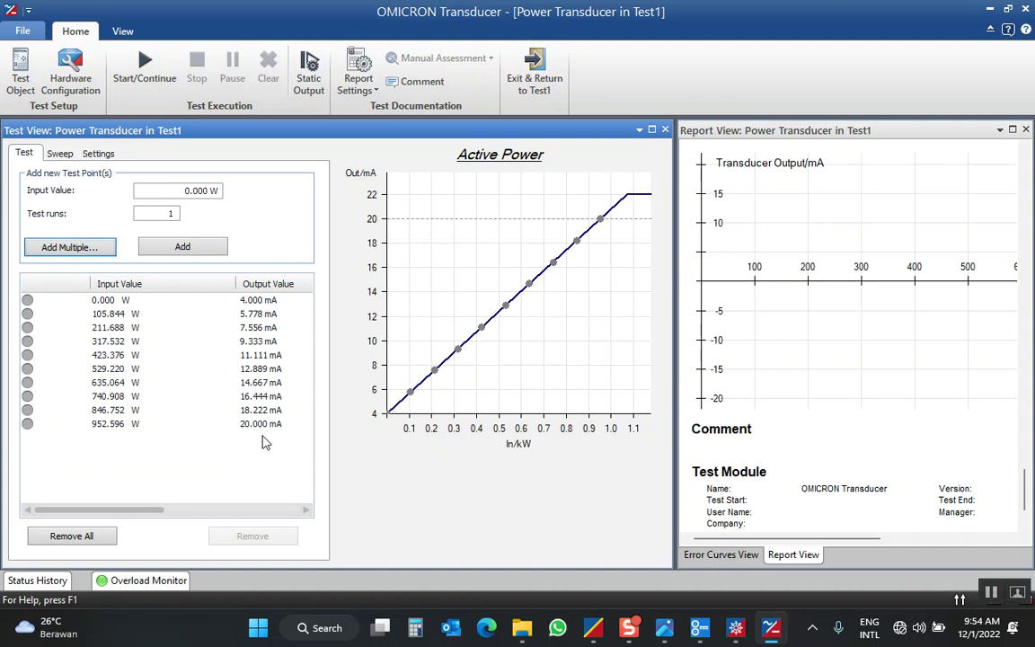
pyautogui.click(544, 82)
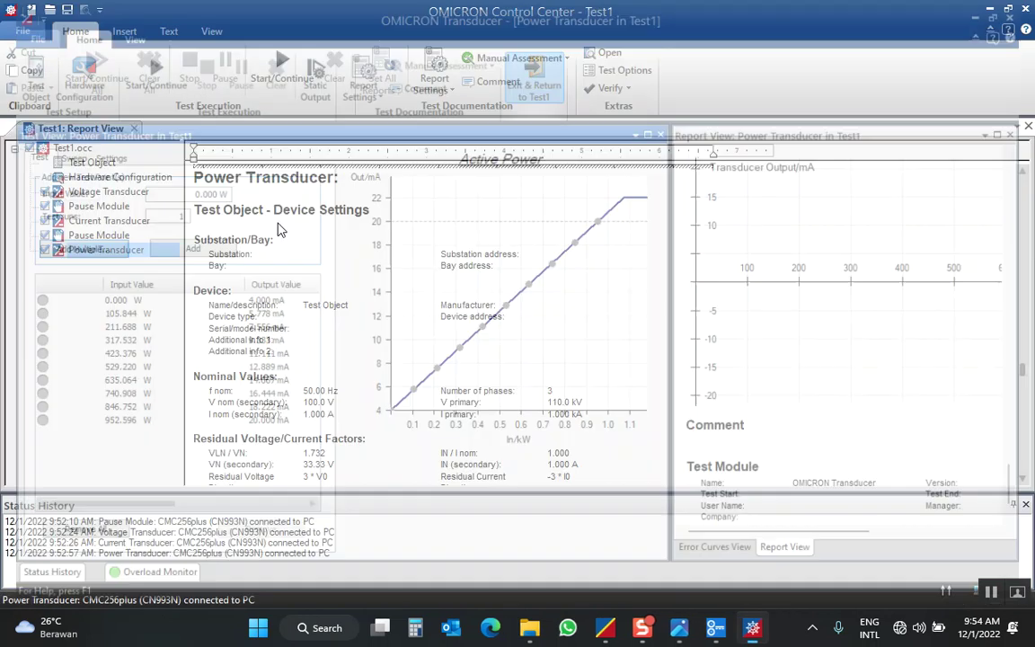
pyautogui.click(129, 220)
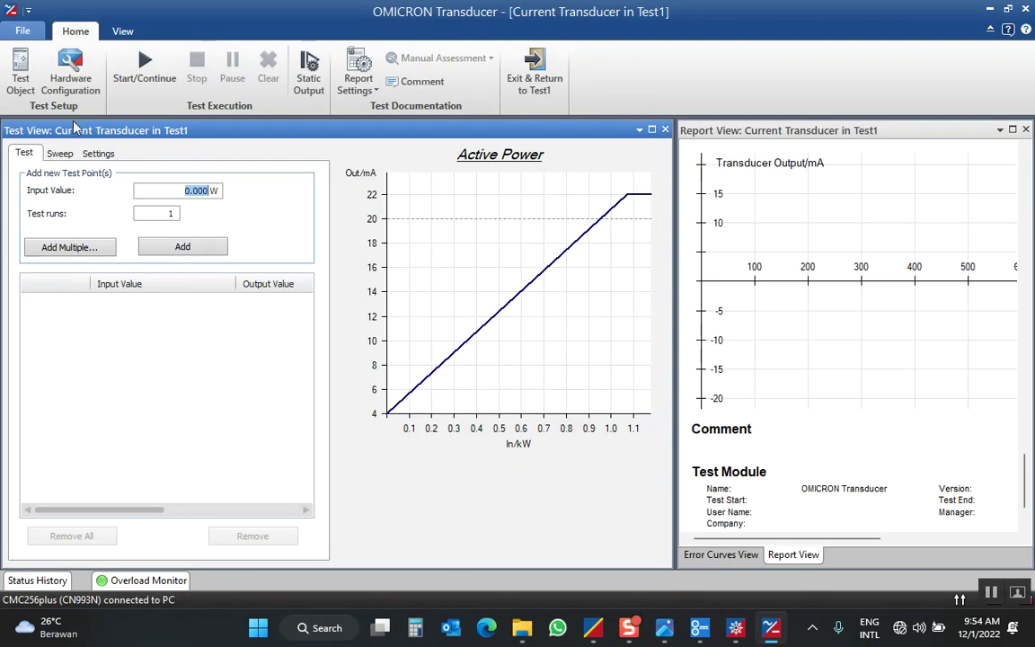
pyautogui.click(20, 72)
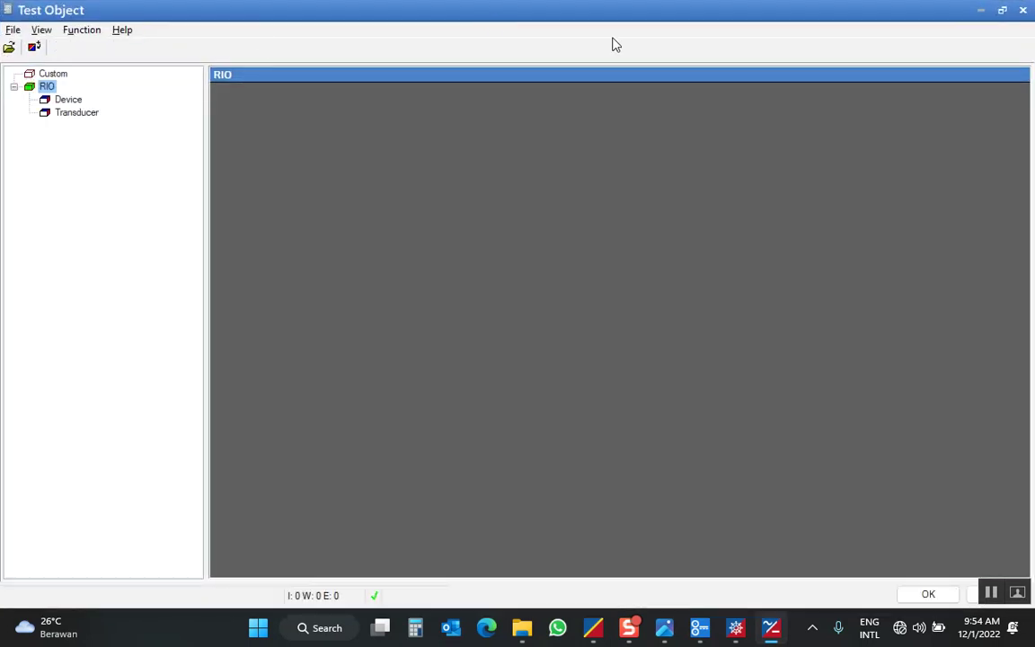
pyautogui.click(1025, 13)
pyautogui.click(554, 67)
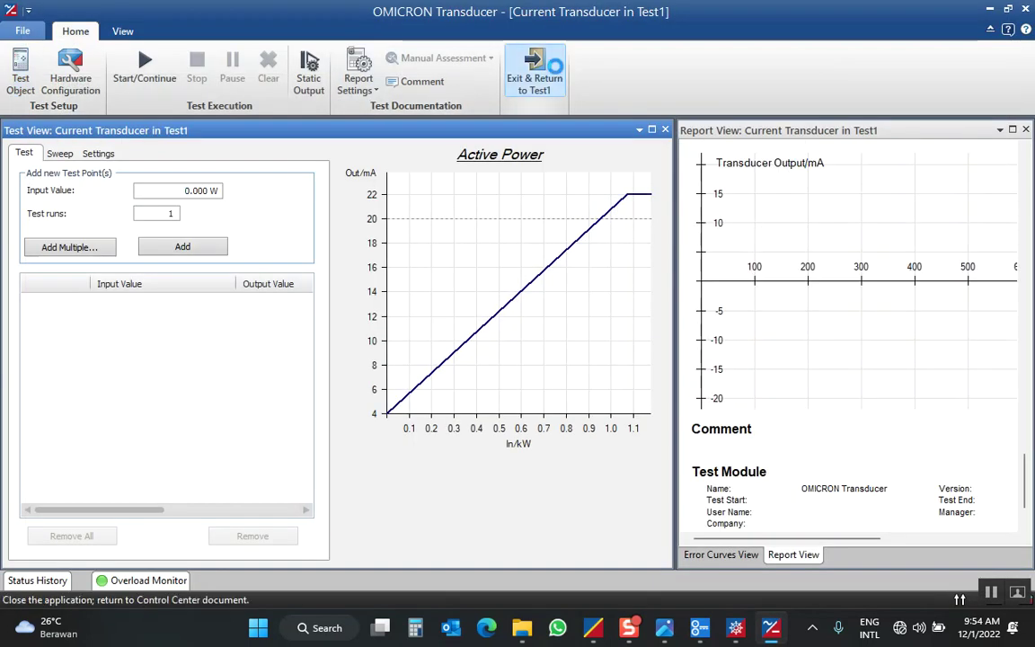
# Step: Copy the Test Object and paste it after the second Pause Module, ahead of Power Transducer
pyautogui.rightClick(87, 163)
pyautogui.click(111, 188)
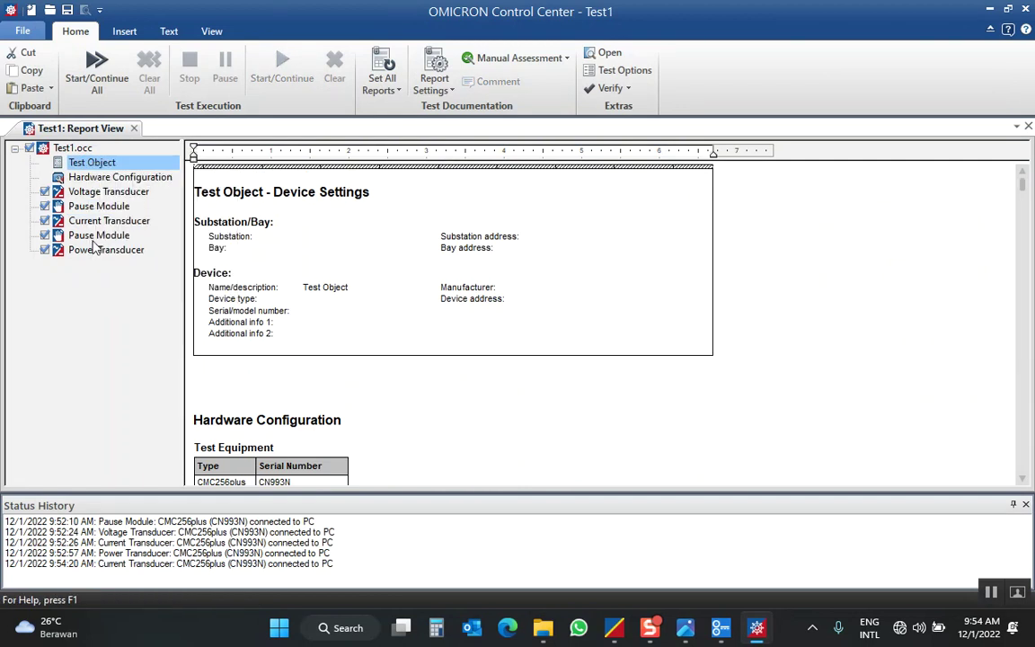
pyautogui.rightClick(93, 239)
pyautogui.click(134, 286)
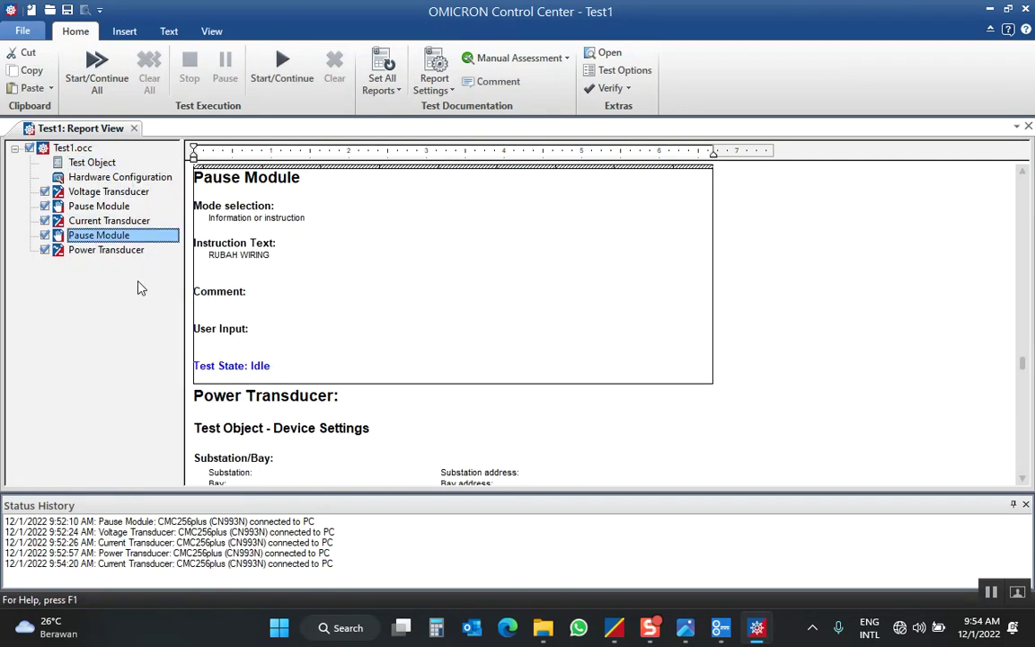
# Step: Move the original Test Object from above Hardware Configuration to directly after the first Pause Module
pyautogui.rightClick(102, 165)
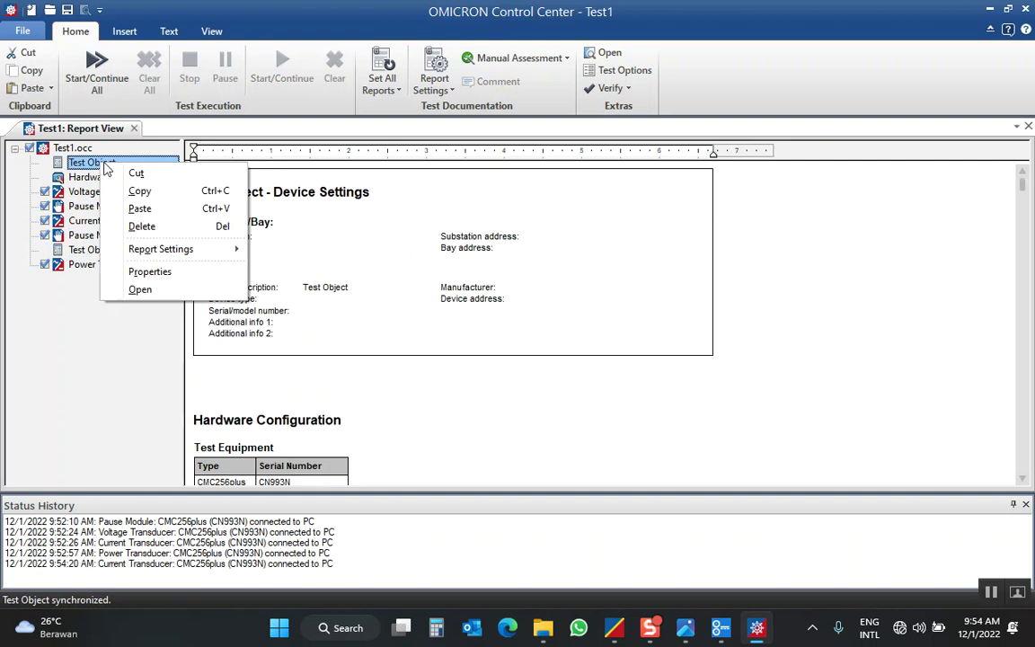
pyautogui.click(130, 172)
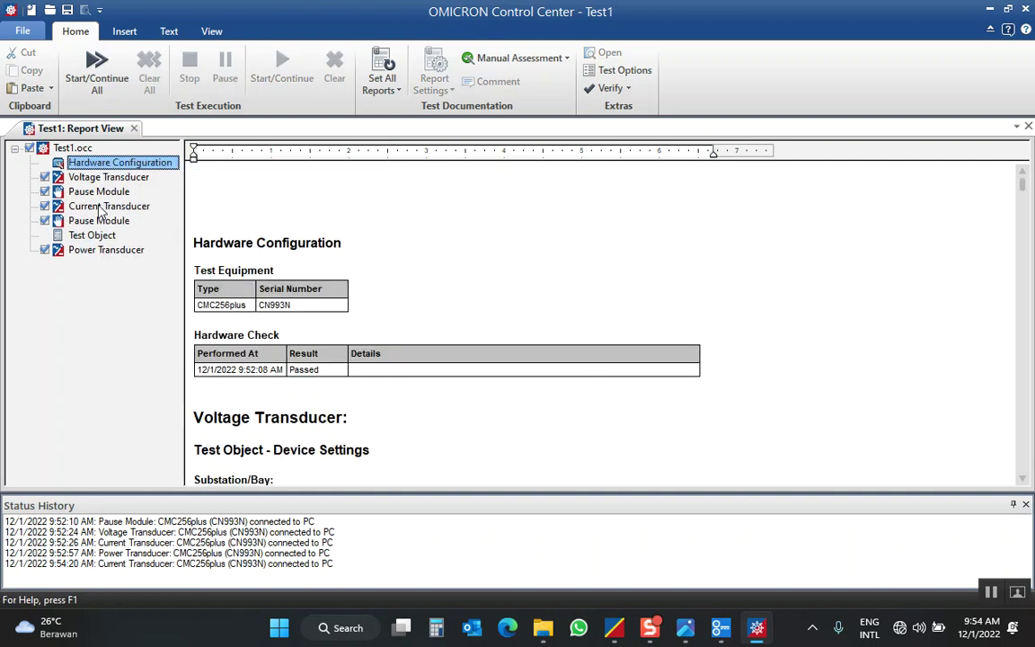
pyautogui.rightClick(101, 193)
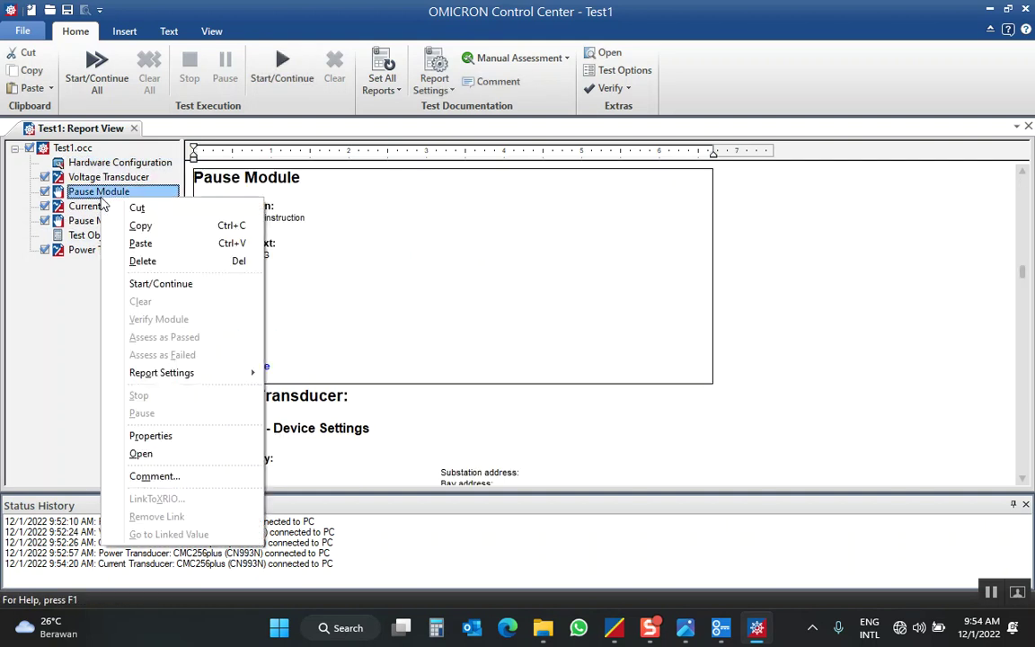
pyautogui.click(135, 241)
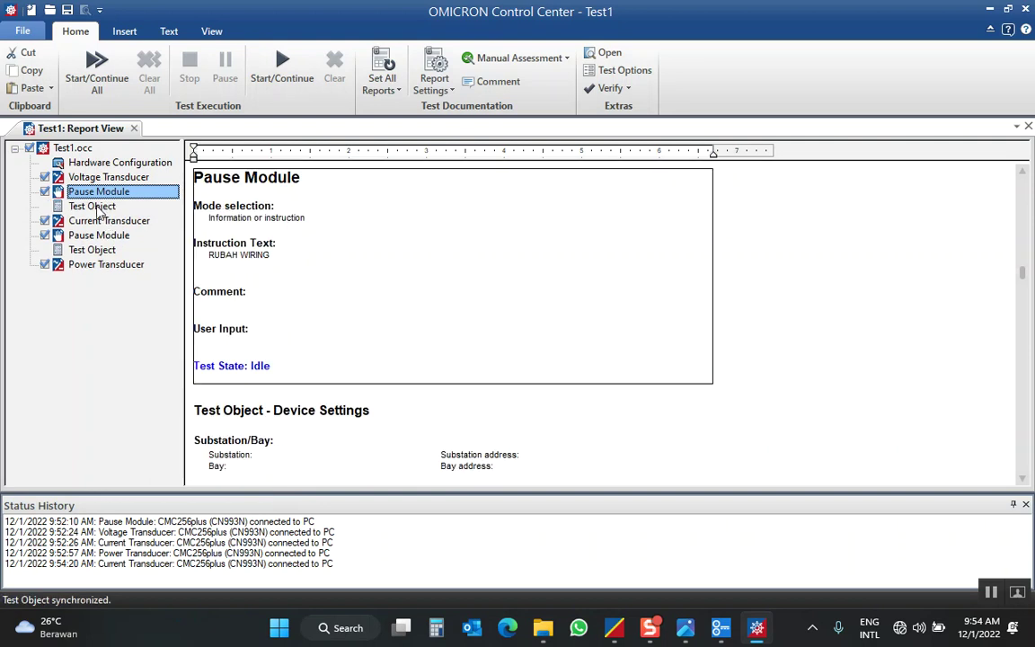
# Step: Copy the Test Object that precedes Current Transducer and paste it after Hardware Configuration, ahead of Voltage Transducer
pyautogui.rightClick(101, 208)
pyautogui.click(134, 233)
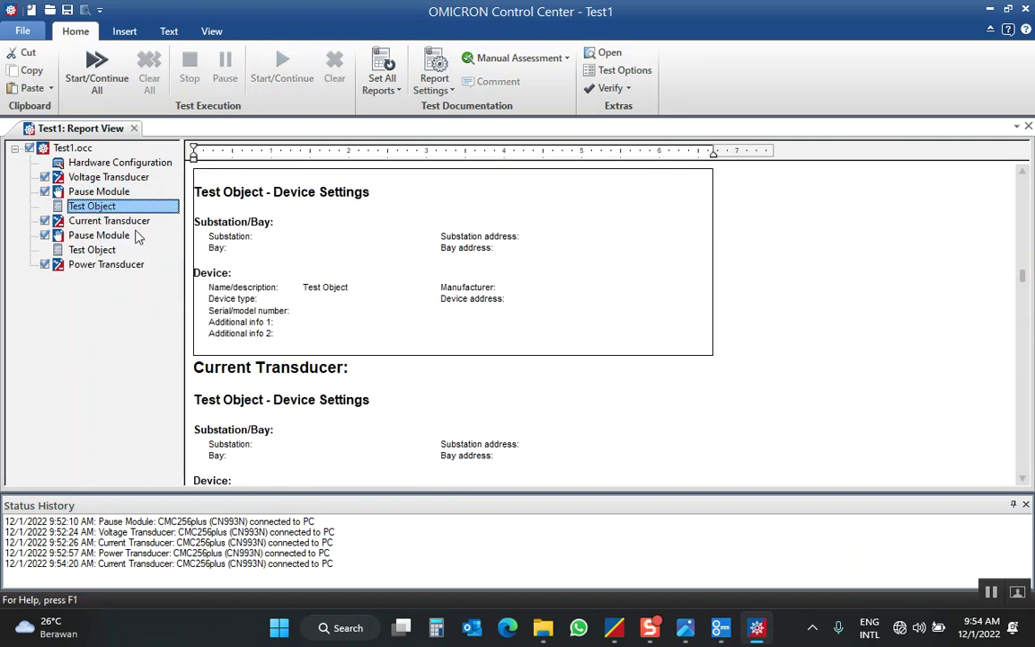
pyautogui.click(99, 178)
pyautogui.rightClick(97, 178)
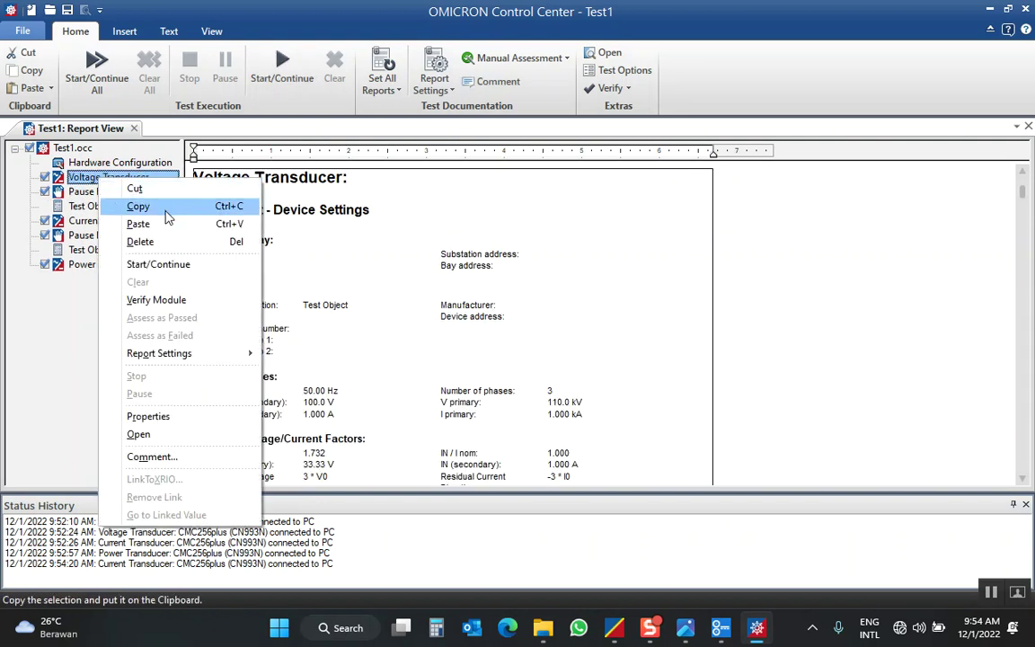
pyautogui.rightClick(101, 166)
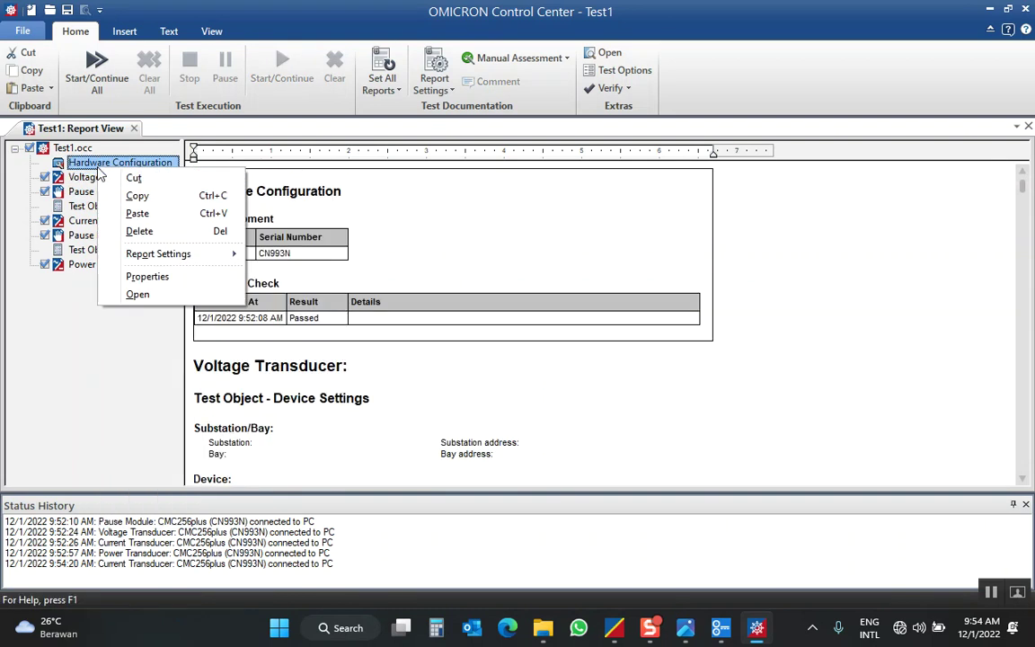
pyautogui.click(139, 199)
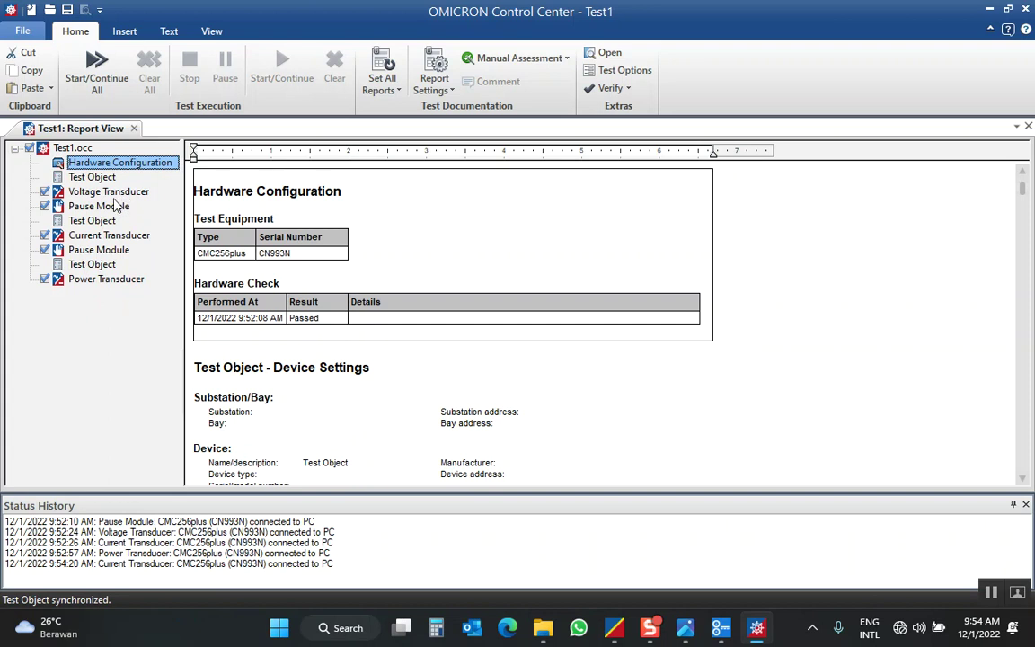
# Step: In the Current Transducer's test object, enable the Current transducer function and disable Active Power
pyautogui.click(90, 177)
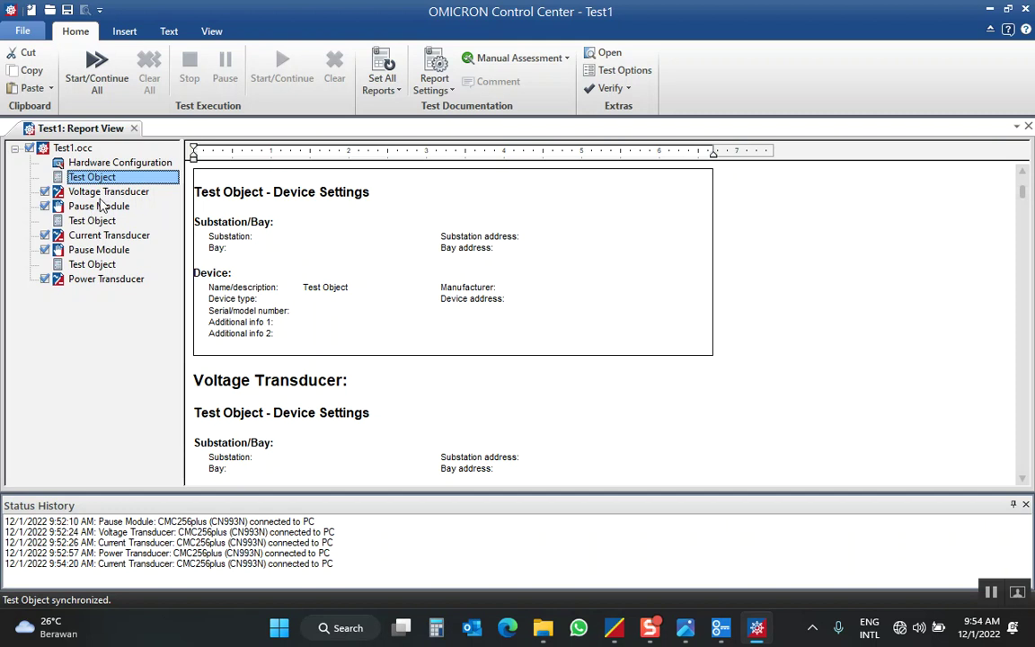
pyautogui.click(99, 236)
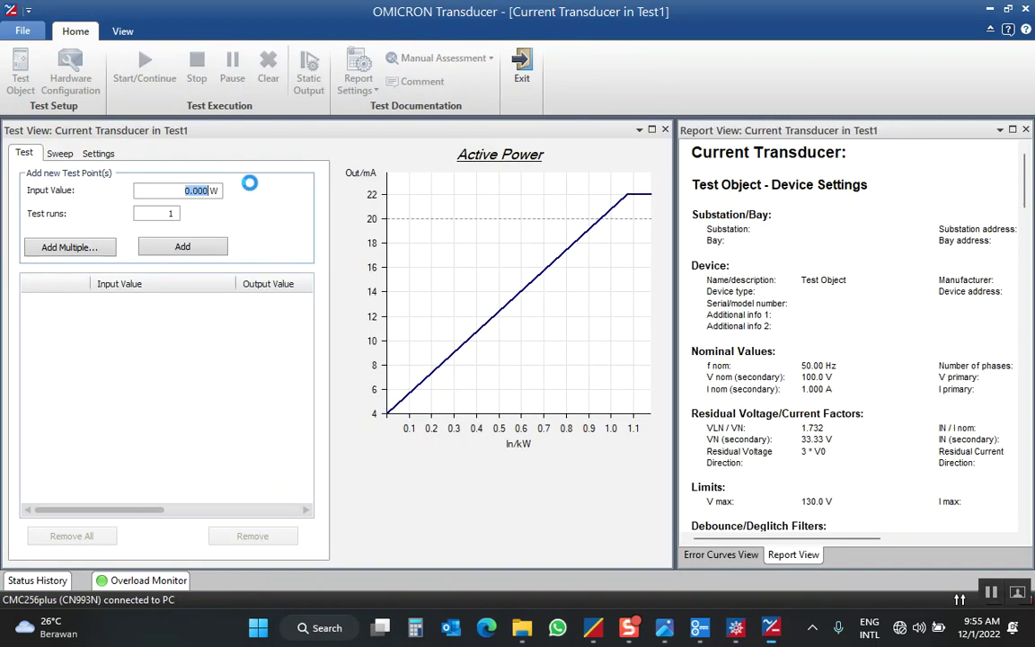
pyautogui.click(22, 80)
pyautogui.click(77, 113)
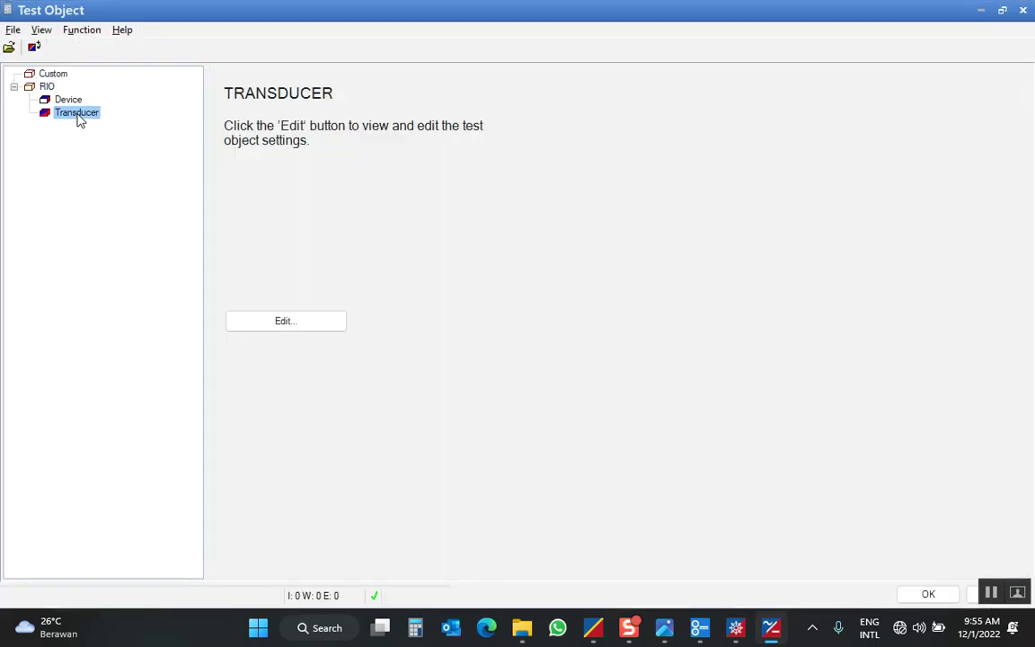
pyautogui.doubleClick(77, 114)
pyautogui.click(420, 118)
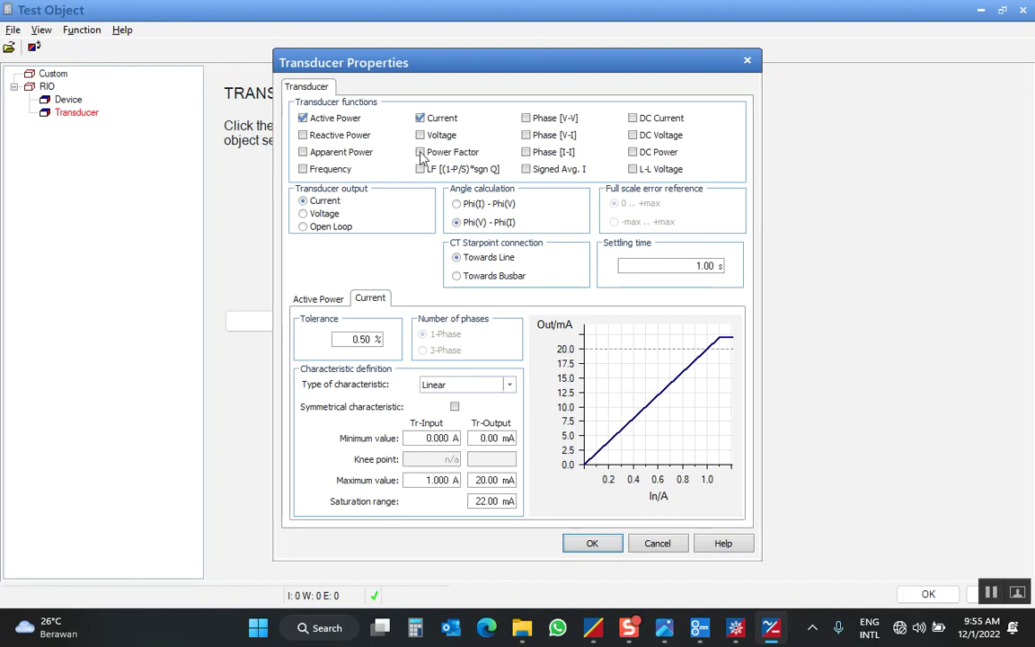
pyautogui.click(303, 118)
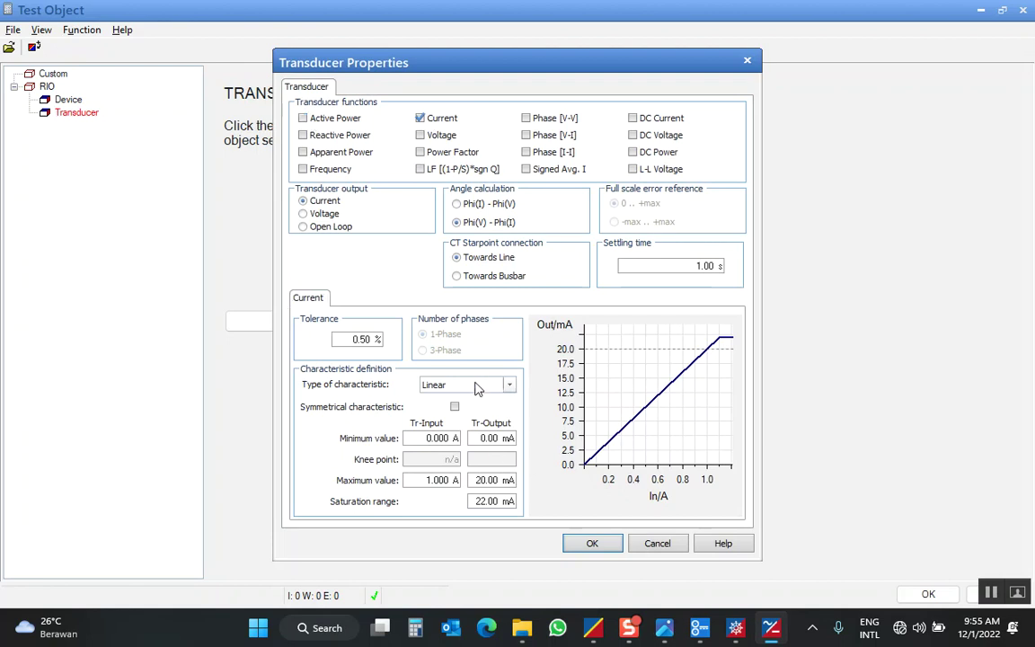
# Step: Set the current transducer's tolerance to 0.20 %, maximum input to 5 A and minimum output to 5 mA
pyautogui.doubleClick(363, 339)
pyautogui.write('0')
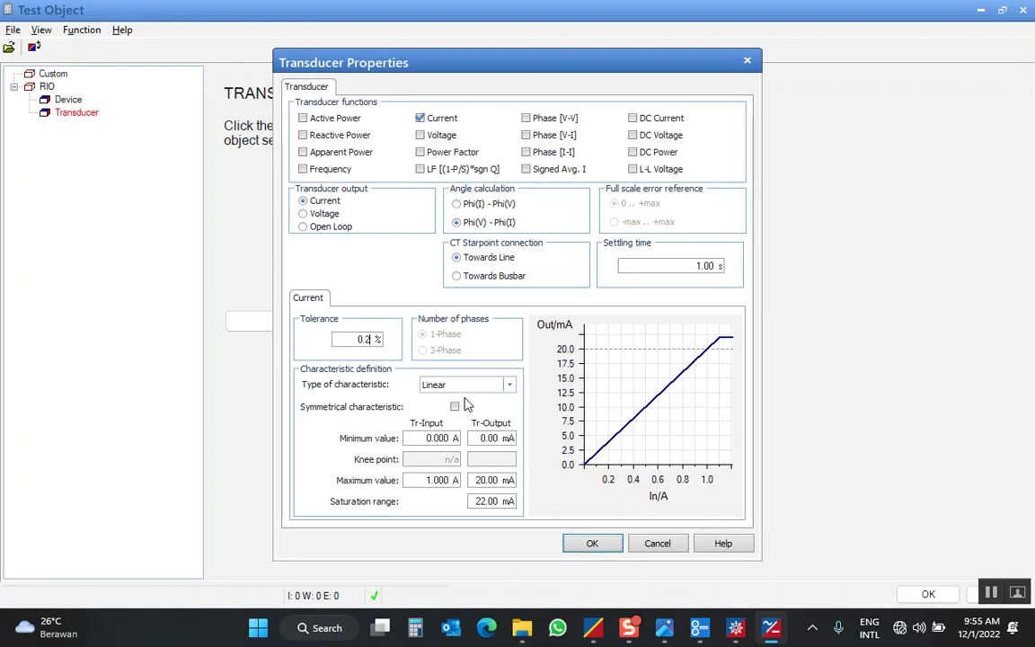
pyautogui.moveTo(454, 437); pyautogui.dragTo(398, 435)
pyautogui.moveTo(421, 478); pyautogui.dragTo(469, 501)
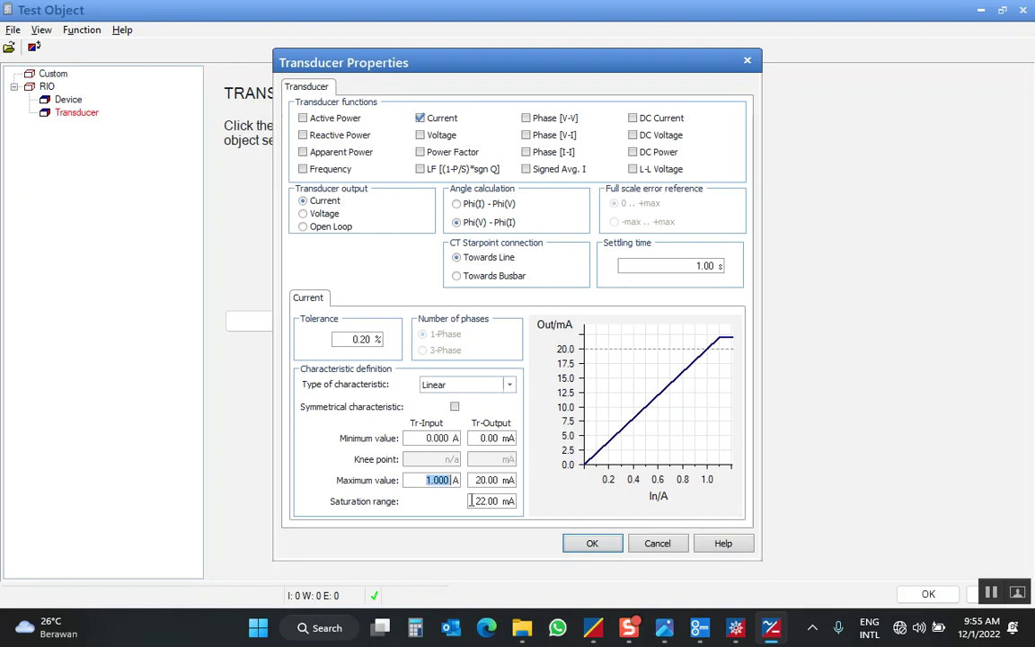
pyautogui.write('5')
pyautogui.moveTo(495, 433); pyautogui.dragTo(459, 438)
pyautogui.write('5')
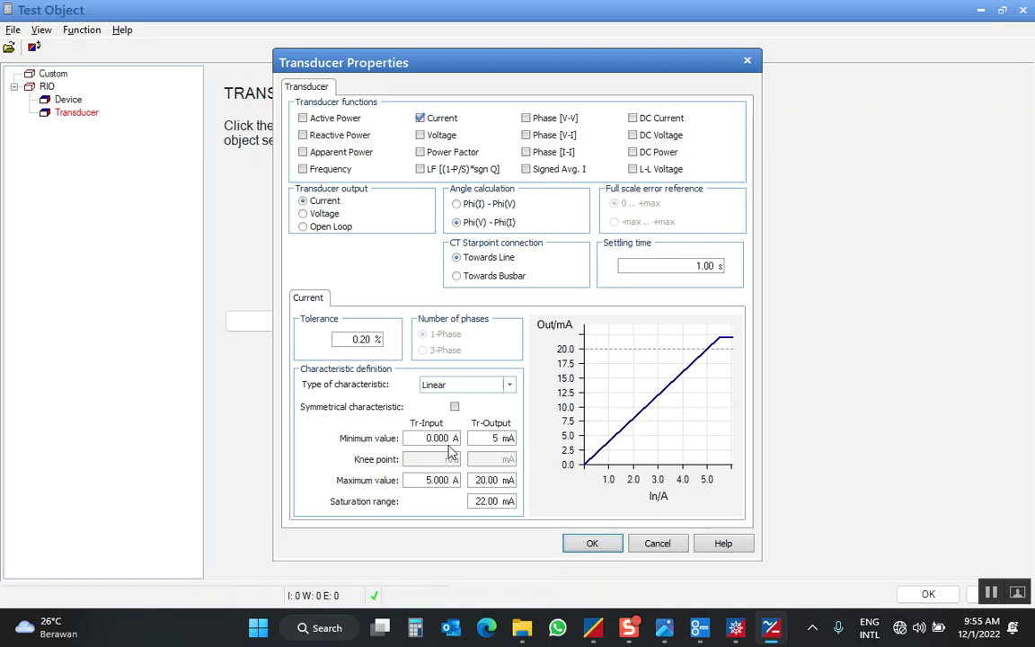
pyautogui.press('Tab')
pyautogui.click(572, 543)
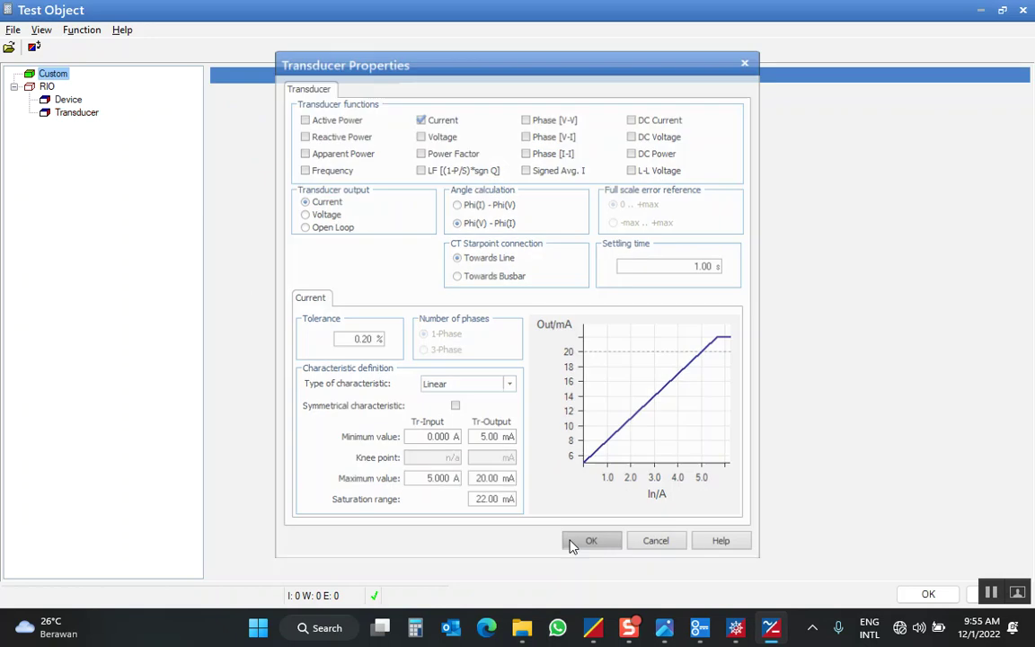
pyautogui.click(910, 593)
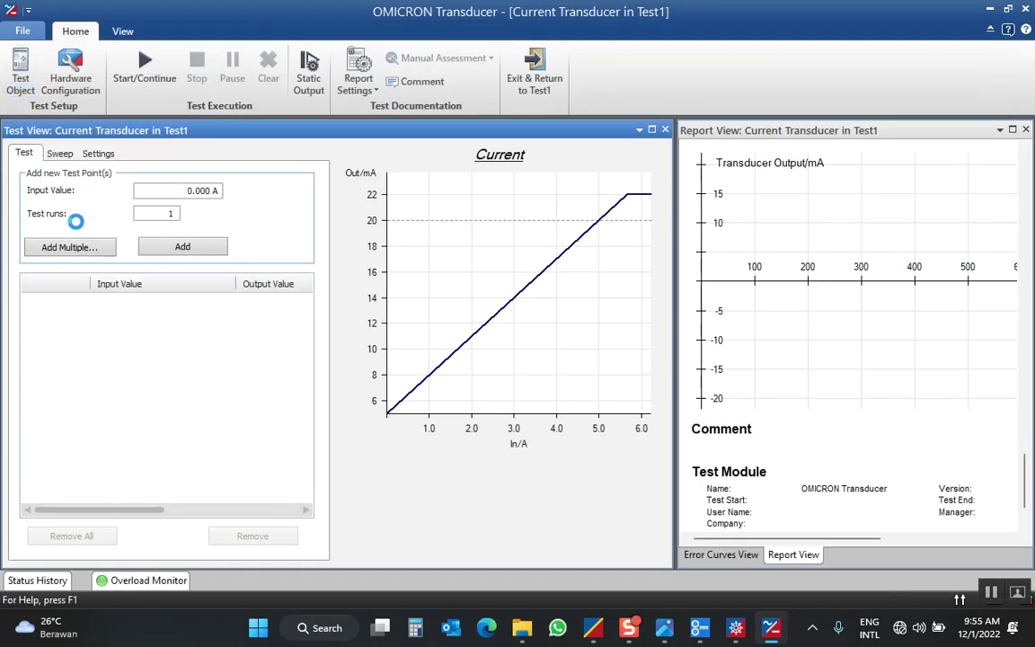
# Step: Add a sequence of 10 test points from 0 to 5 A to the Current Transducer's test table
pyautogui.click(76, 248)
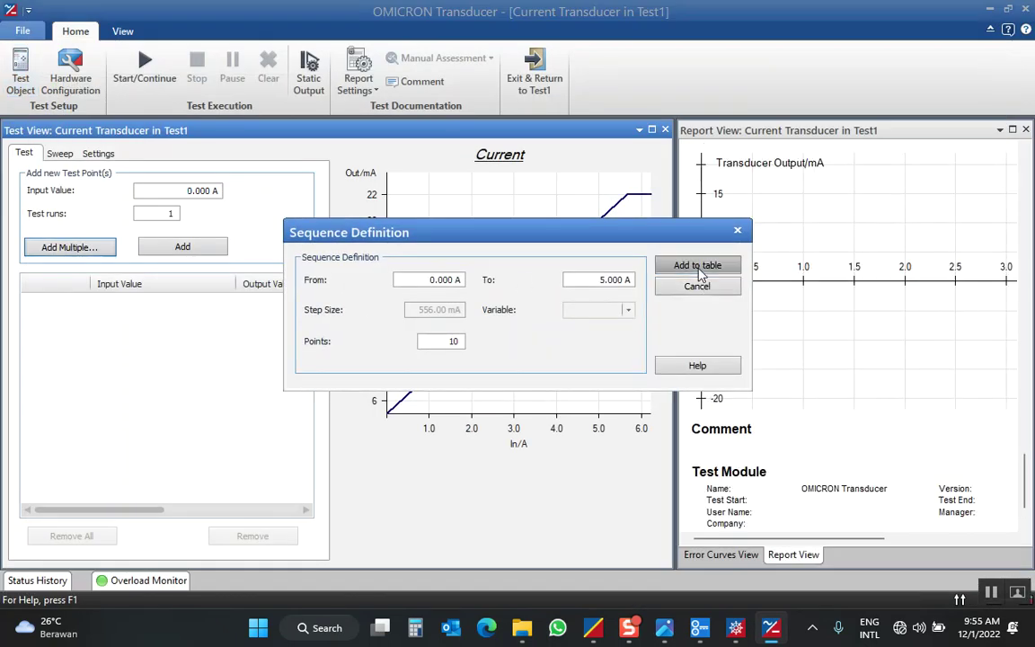
pyautogui.click(698, 268)
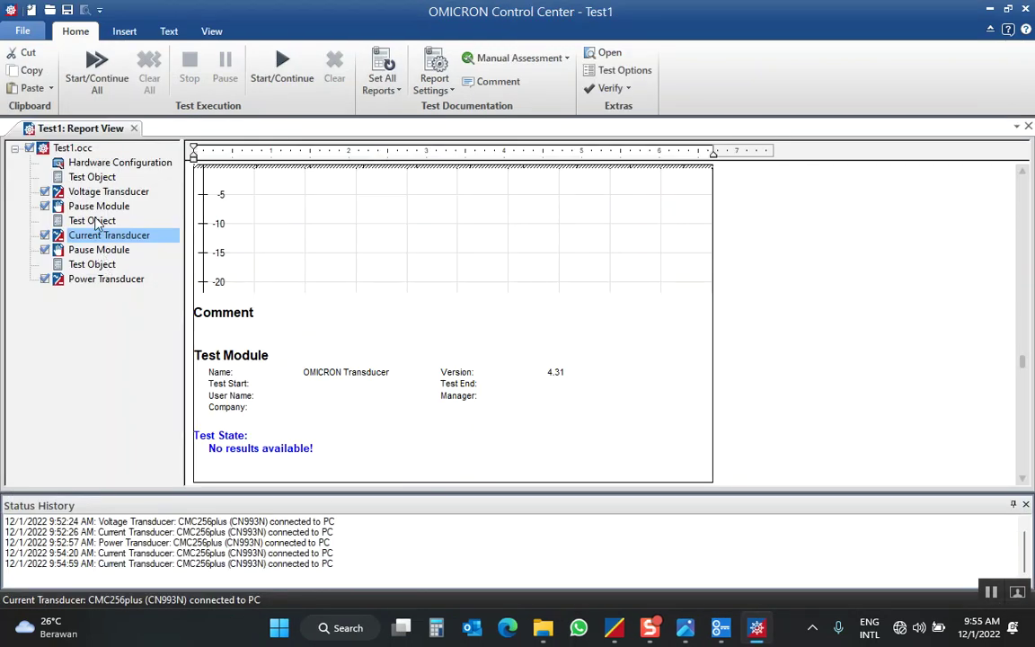
# Step: Extend the first Pause Module's instruction to "RUBAH WIRING dan nyalakan Supply DC 24V" and return to Test1
pyautogui.click(105, 249)
pyautogui.click(113, 208)
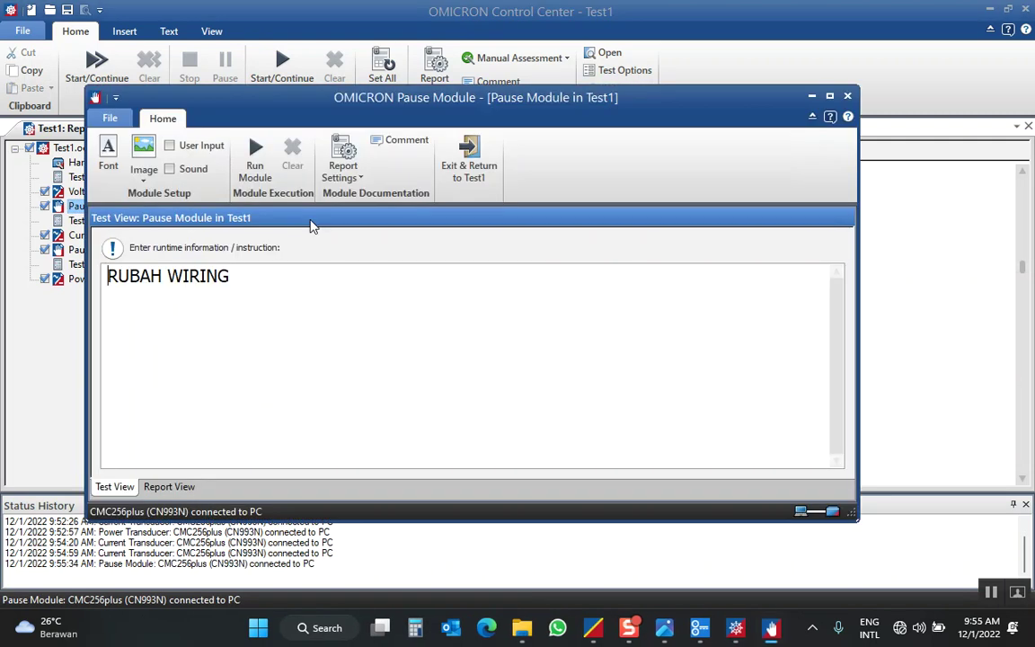
pyautogui.write('dan nyalahk')
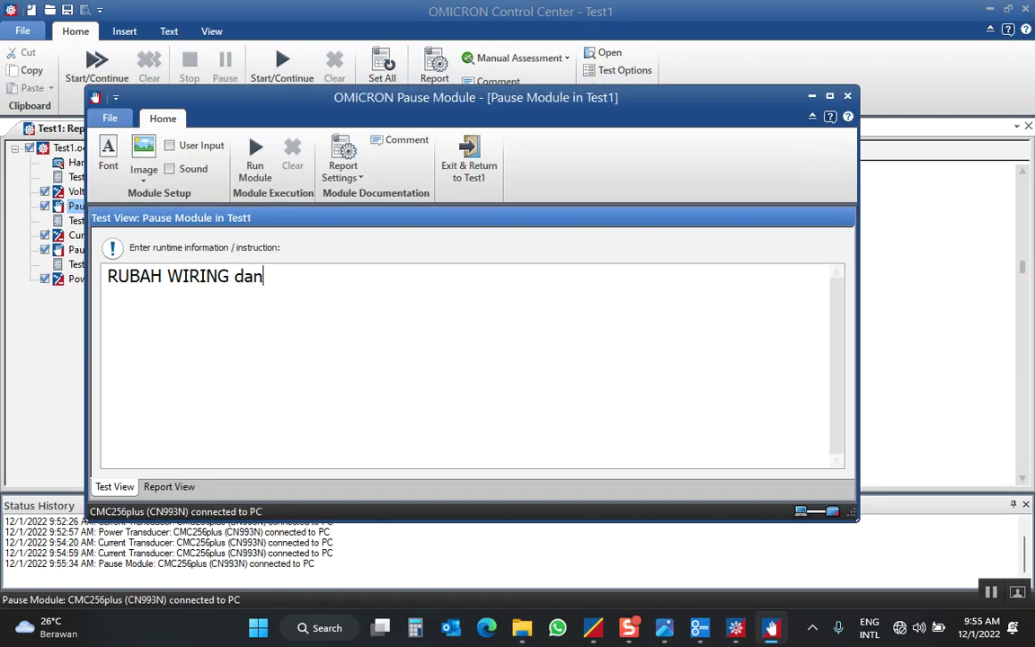
pyautogui.press('BackSpace')
pyautogui.press('BackSpace')
pyautogui.press('BackSpace')
pyautogui.press('BackSpace')
pyautogui.write('akan Supp')
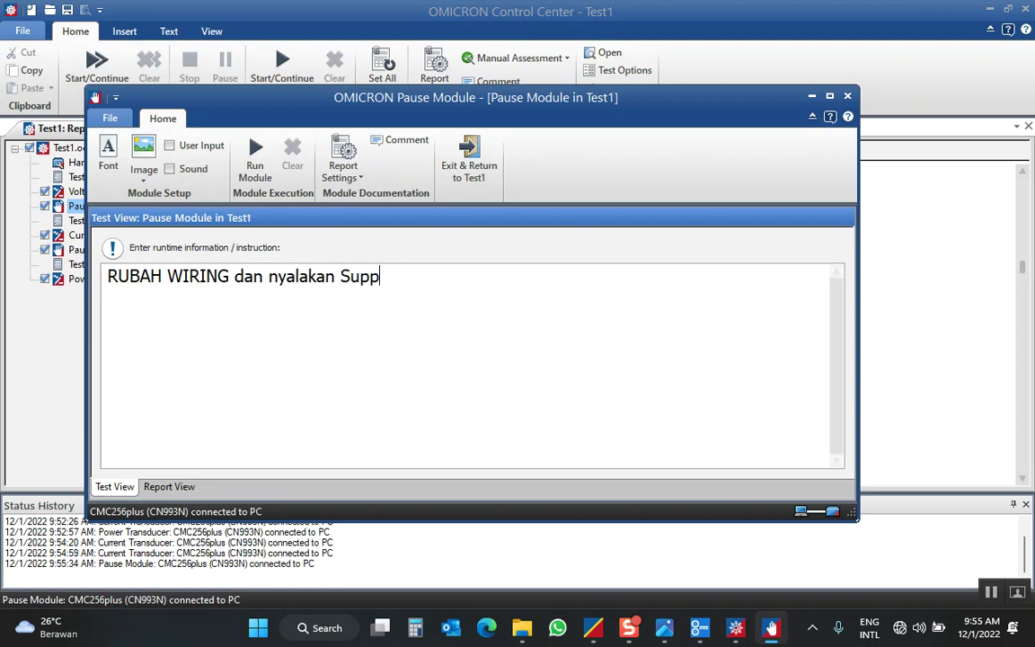
pyautogui.write('ly DC 24V')
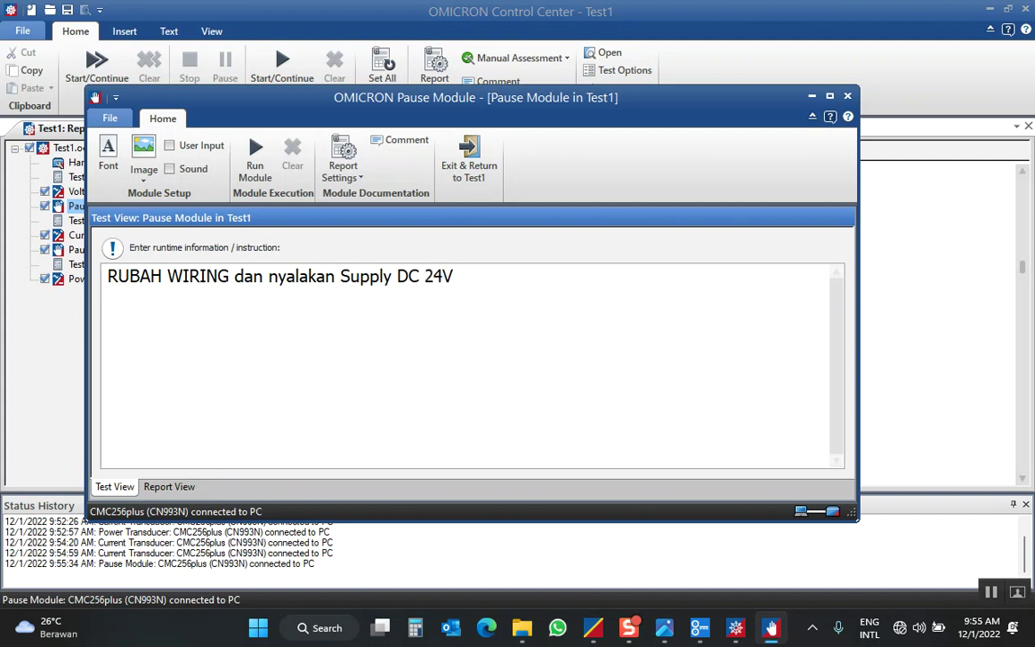
pyautogui.click(469, 160)
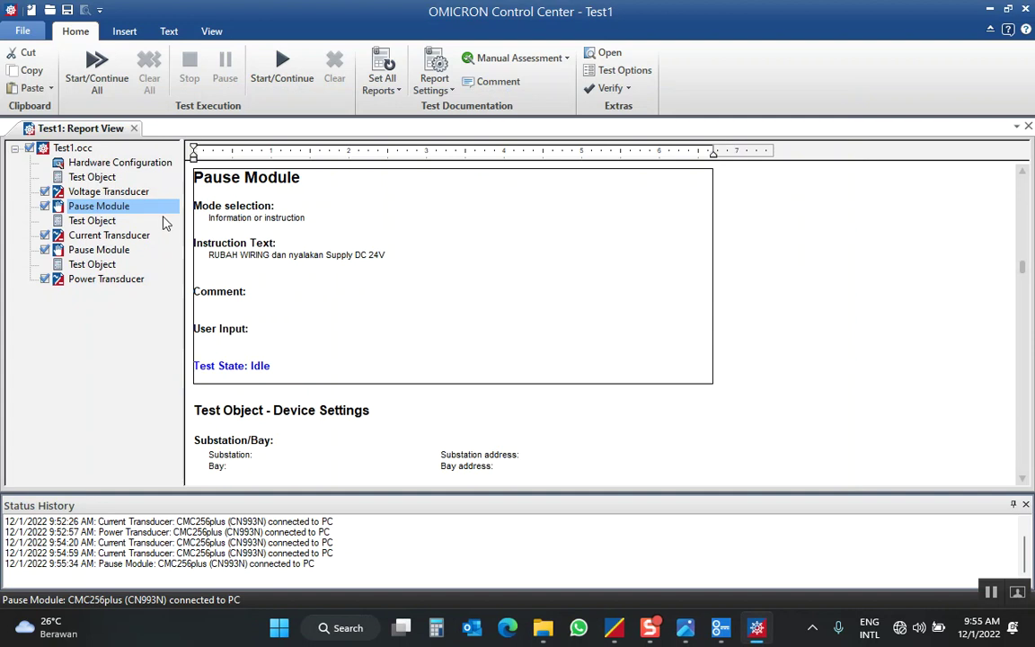
# Step: Exclude the Voltage Transducer test from execution and start all the remaining tests
pyautogui.click(45, 191)
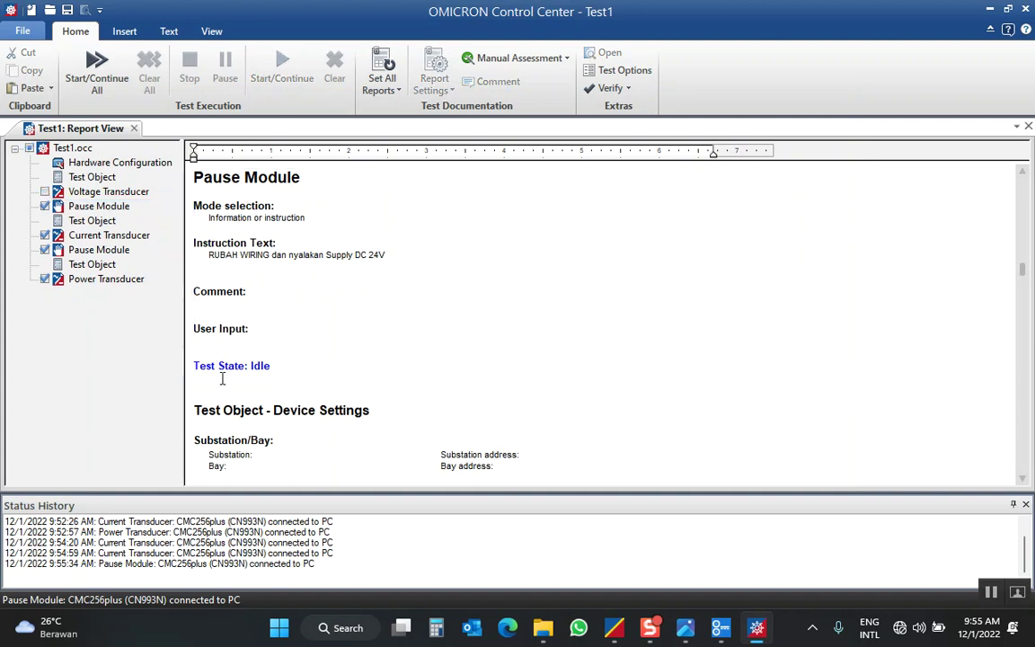
pyautogui.click(99, 77)
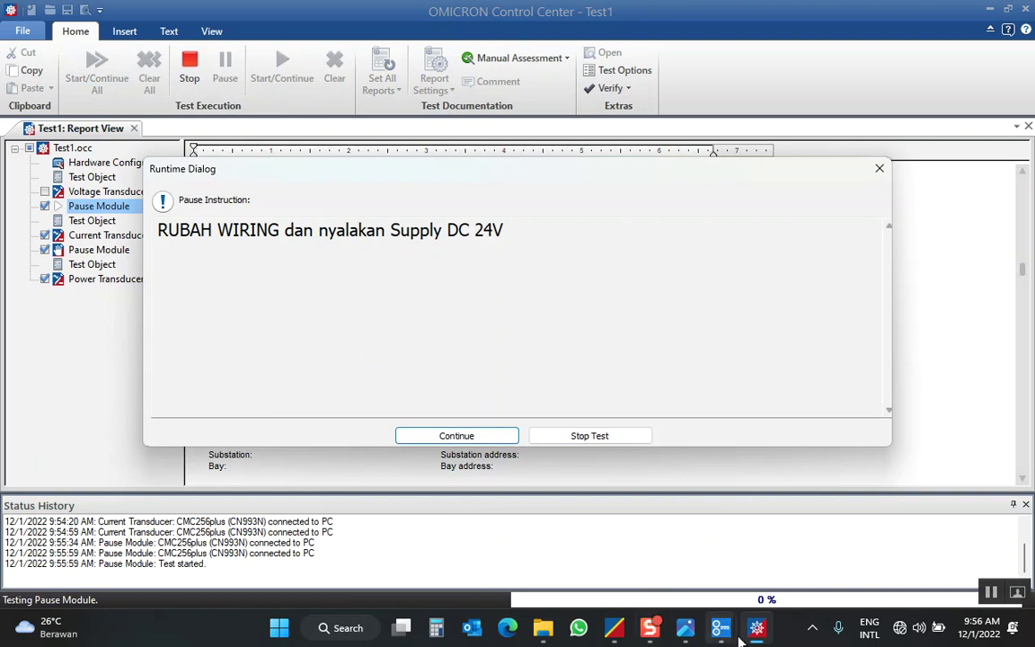
# Step: Switch to AuxDC Configuration, clear its previous results and apply the 24 V auxiliary DC output
pyautogui.moveTo(716, 635)
pyautogui.click(776, 556)
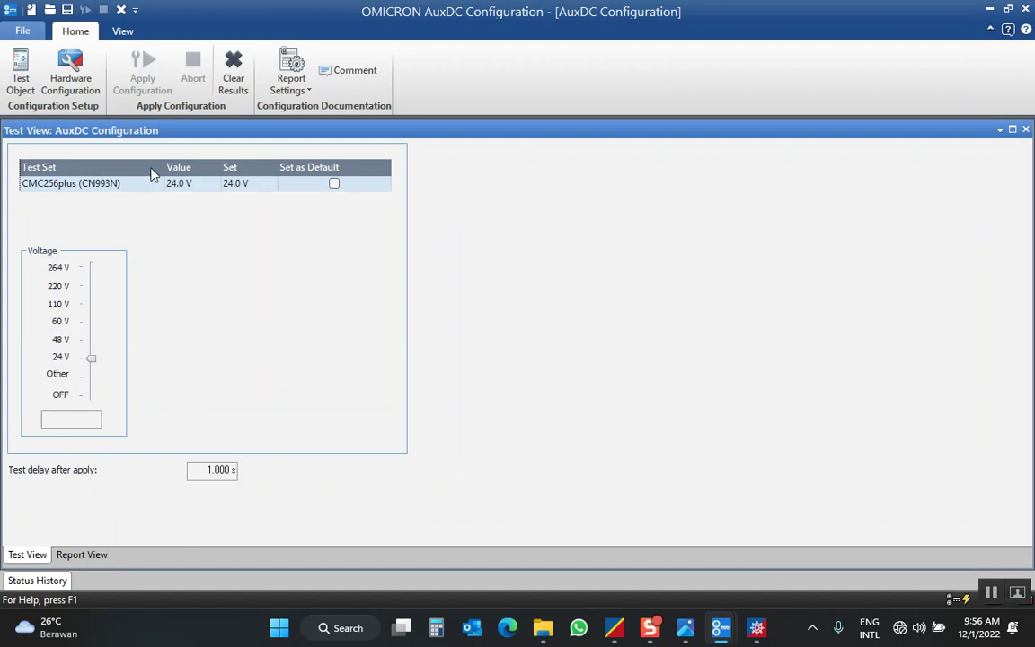
pyautogui.click(232, 81)
pyautogui.click(90, 358)
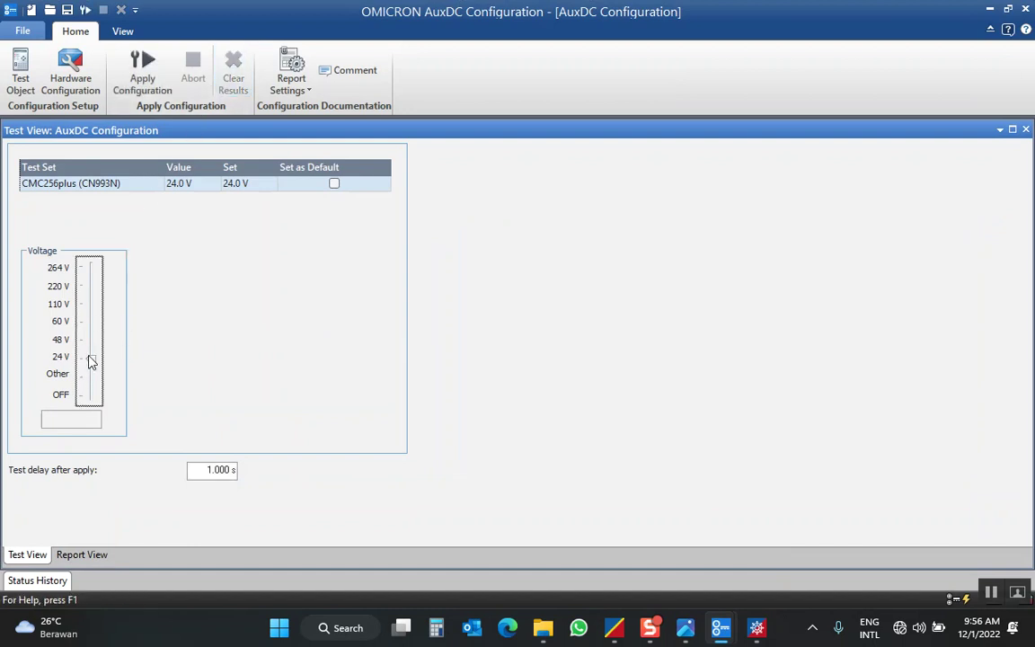
pyautogui.click(142, 70)
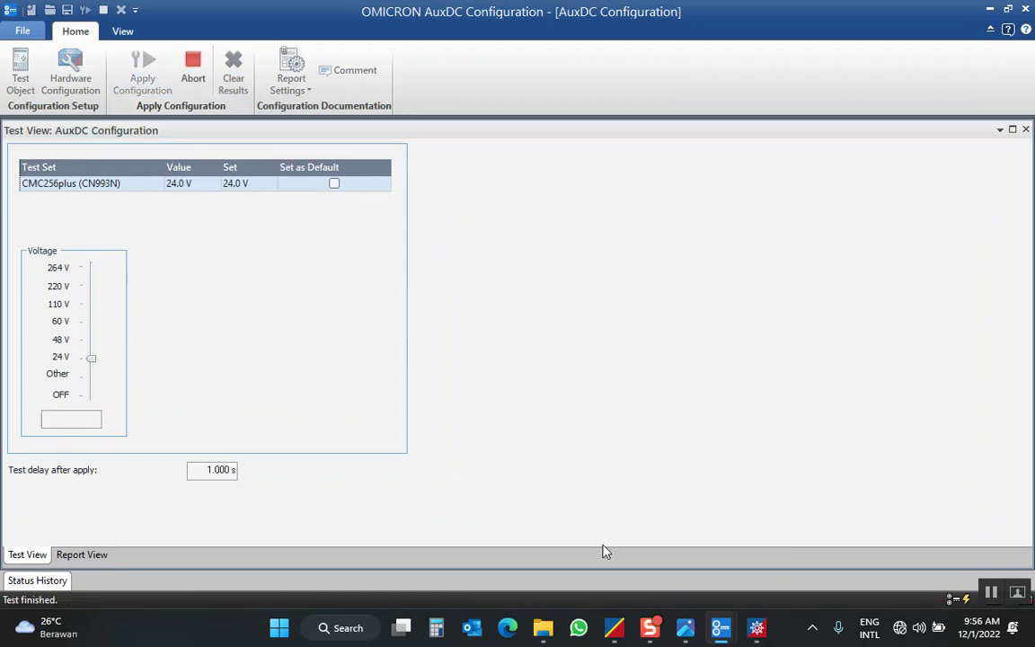
# Step: Return to Control Center and continue past the first pause into the Current Transducer test
pyautogui.moveTo(757, 627)
pyautogui.click(683, 568)
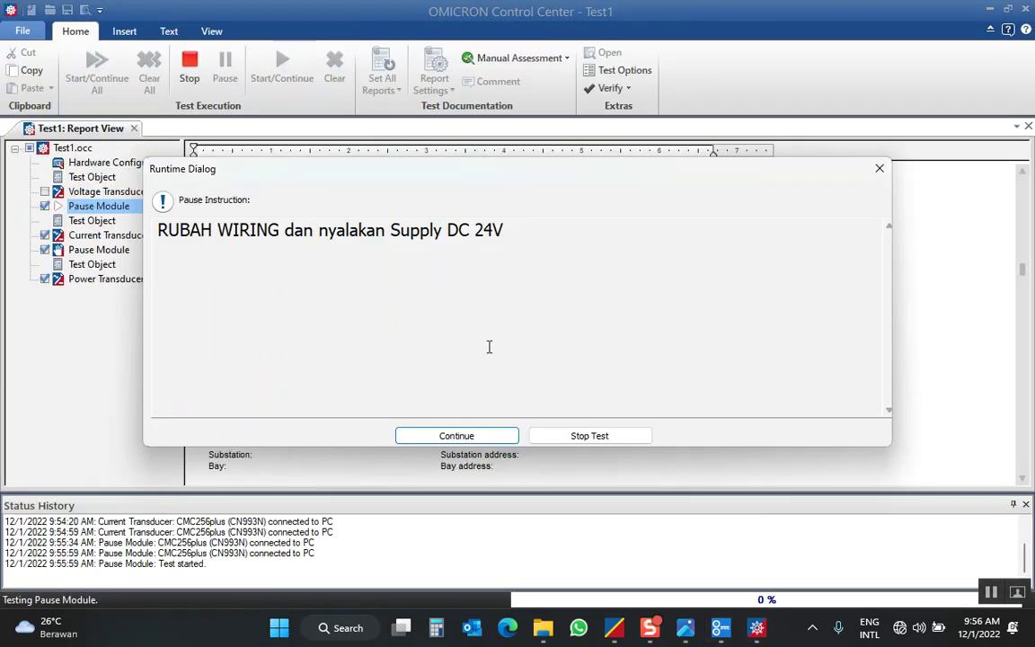
pyautogui.click(469, 435)
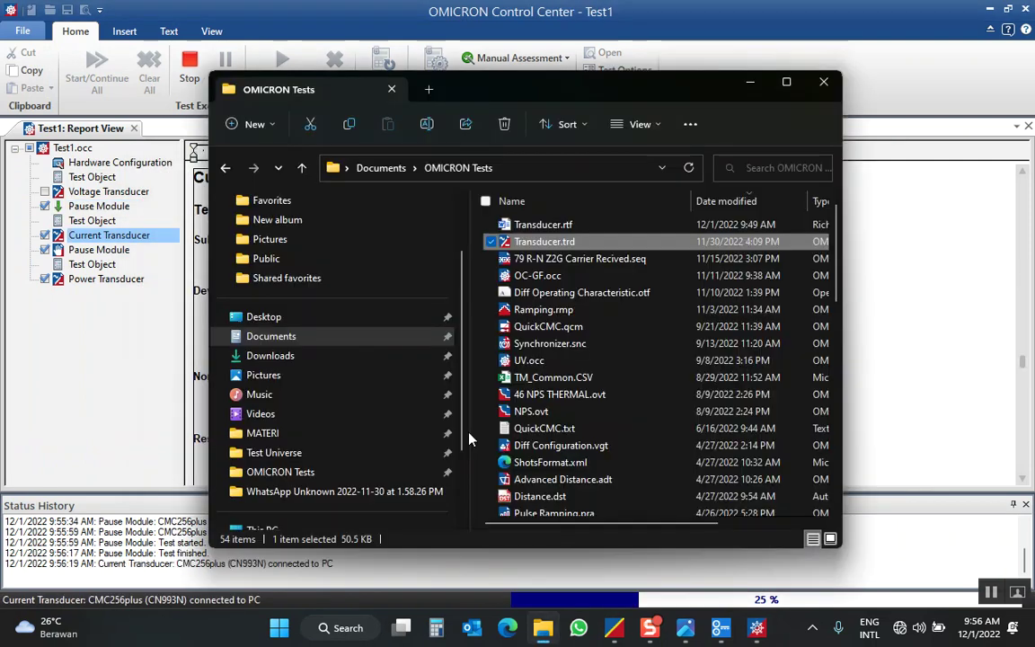
pyautogui.click(753, 86)
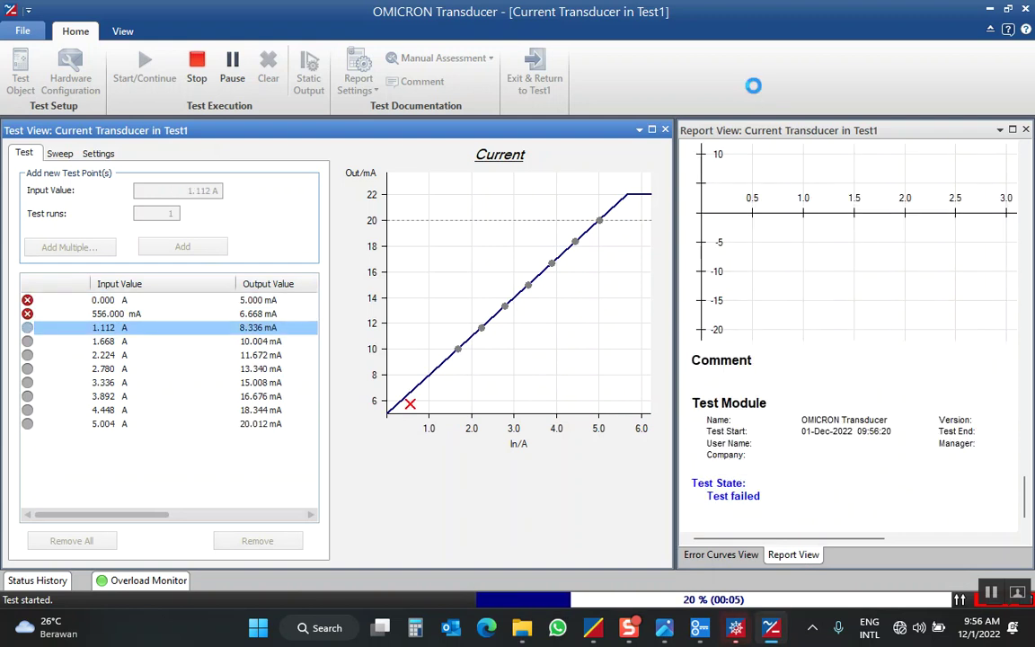
# Step: Stop the running Current Transducer test and clear its results
pyautogui.click(201, 65)
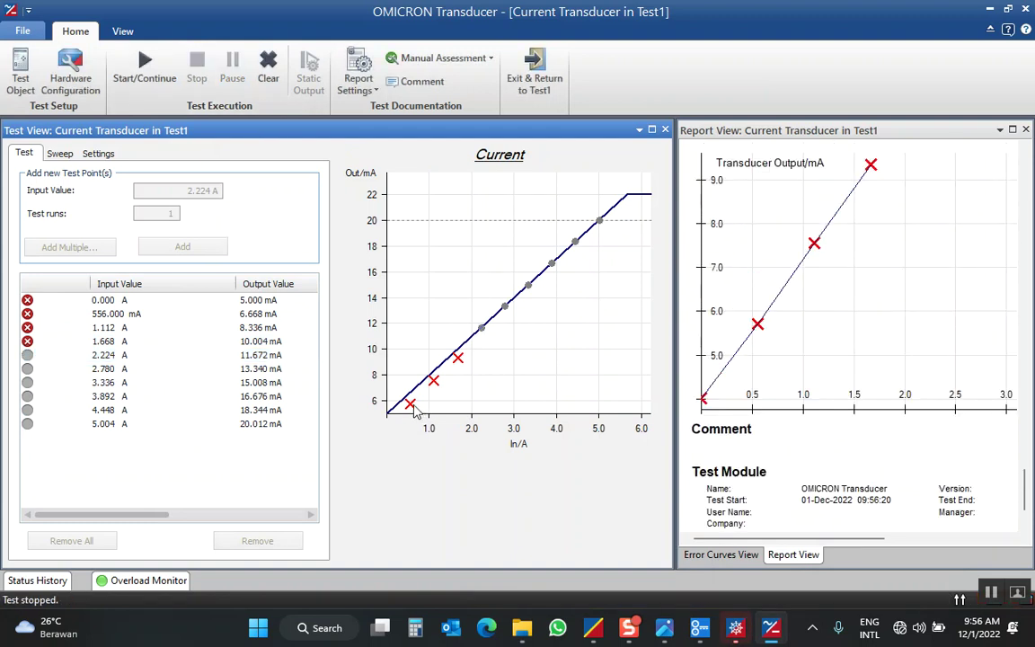
pyautogui.click(271, 81)
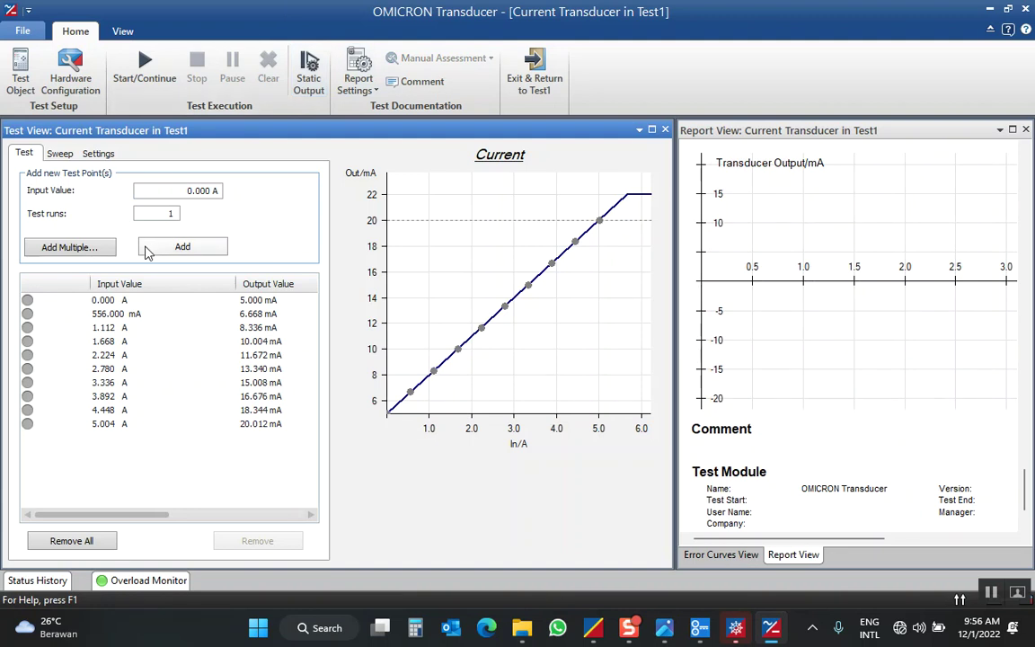
# Step: Change the current transducer's minimum output to 4 mA in its test object and return to Test1
pyautogui.click(21, 76)
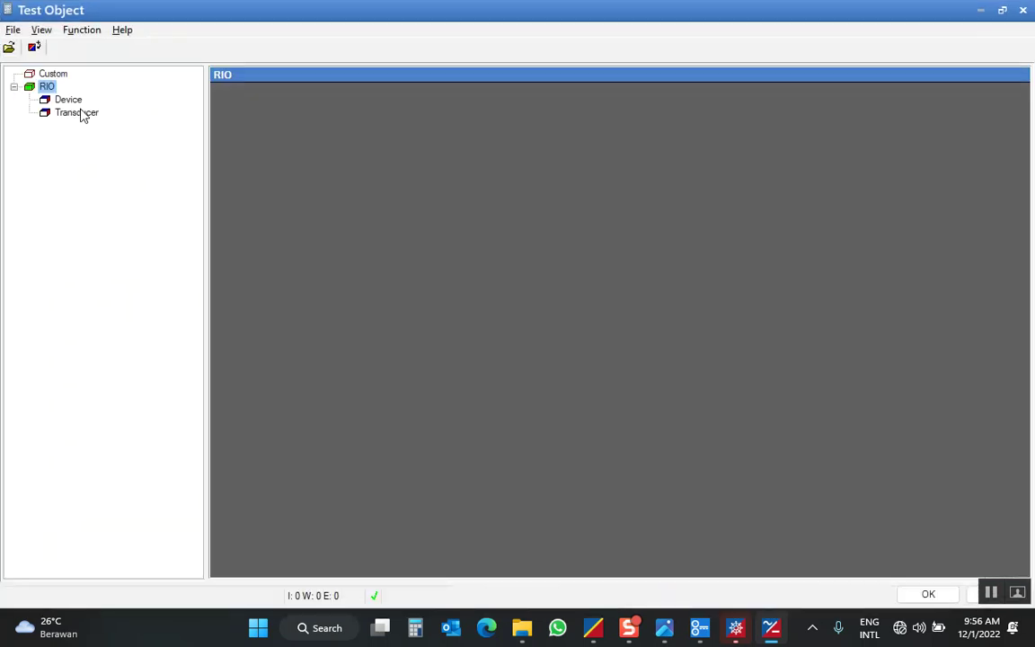
pyautogui.click(80, 113)
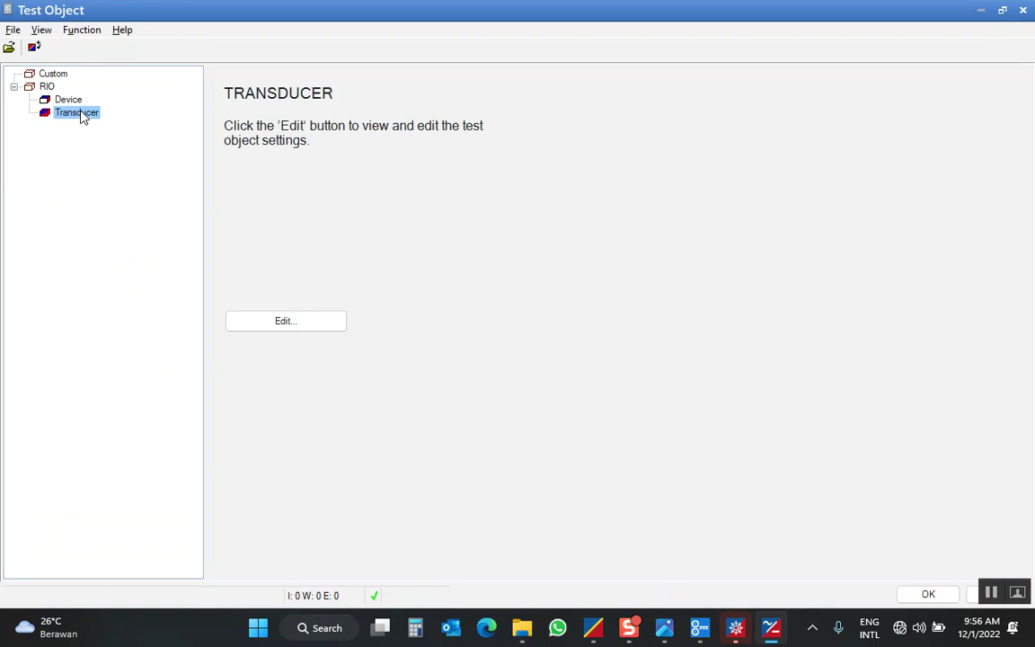
pyautogui.doubleClick(81, 113)
pyautogui.click(489, 438)
pyautogui.write('4')
pyautogui.click(585, 542)
pyautogui.click(921, 594)
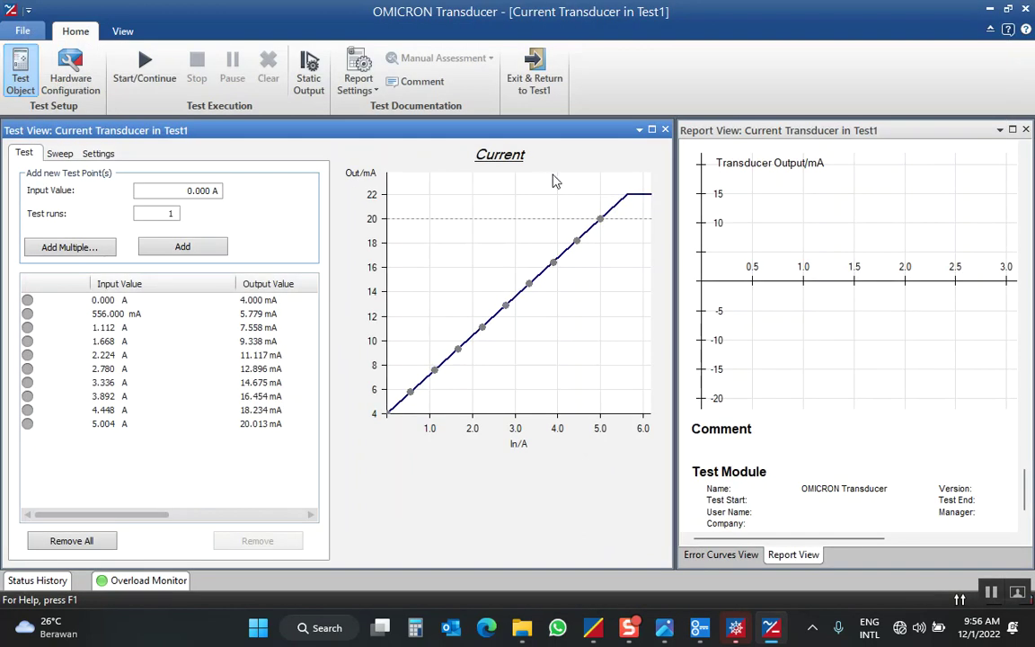
pyautogui.click(551, 87)
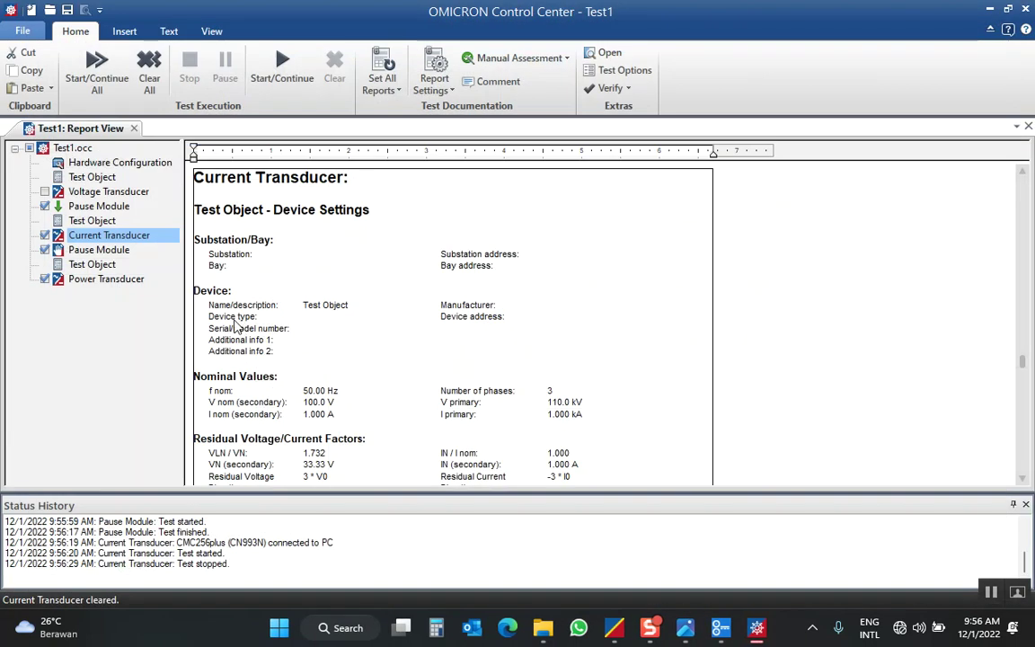
# Step: Clear the first Pause Module's result and rerun all enabled tests, continuing past its rewiring instruction
pyautogui.click(95, 206)
pyautogui.click(331, 79)
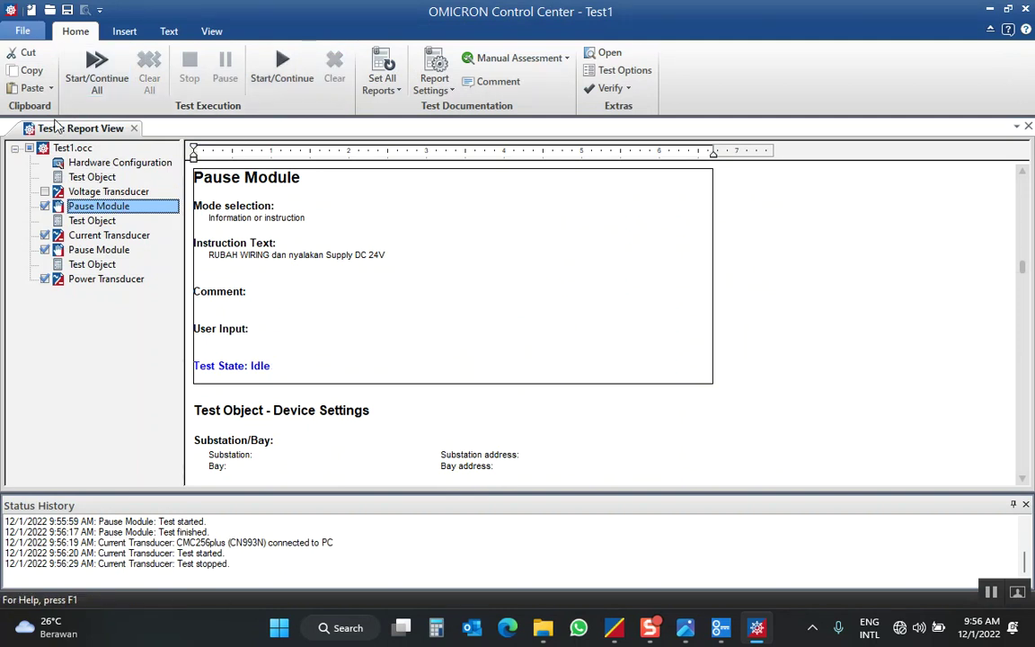
pyautogui.click(90, 67)
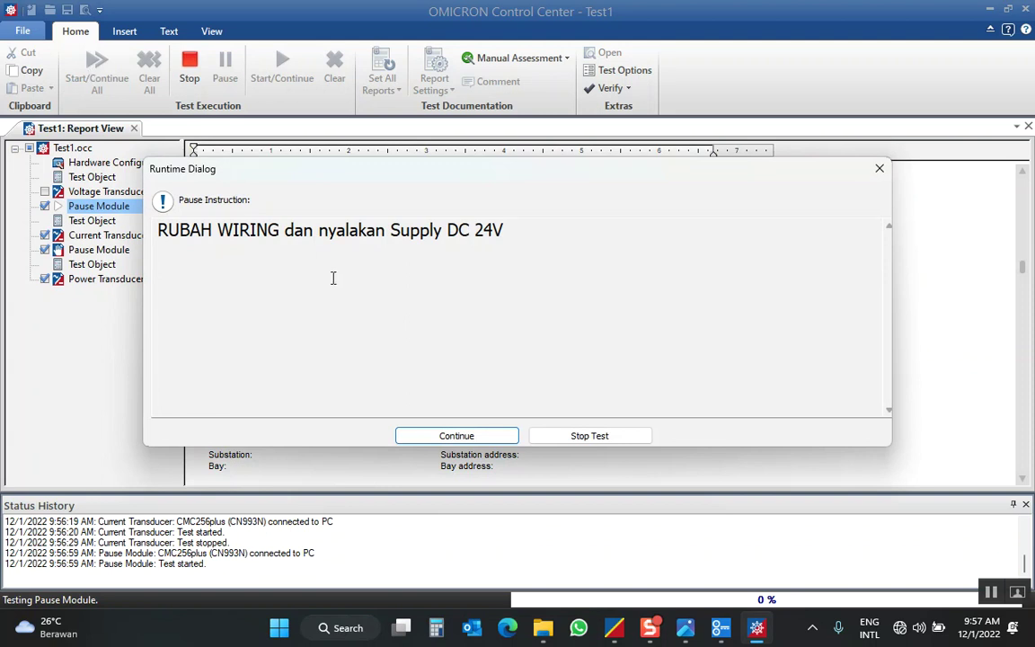
pyautogui.click(458, 436)
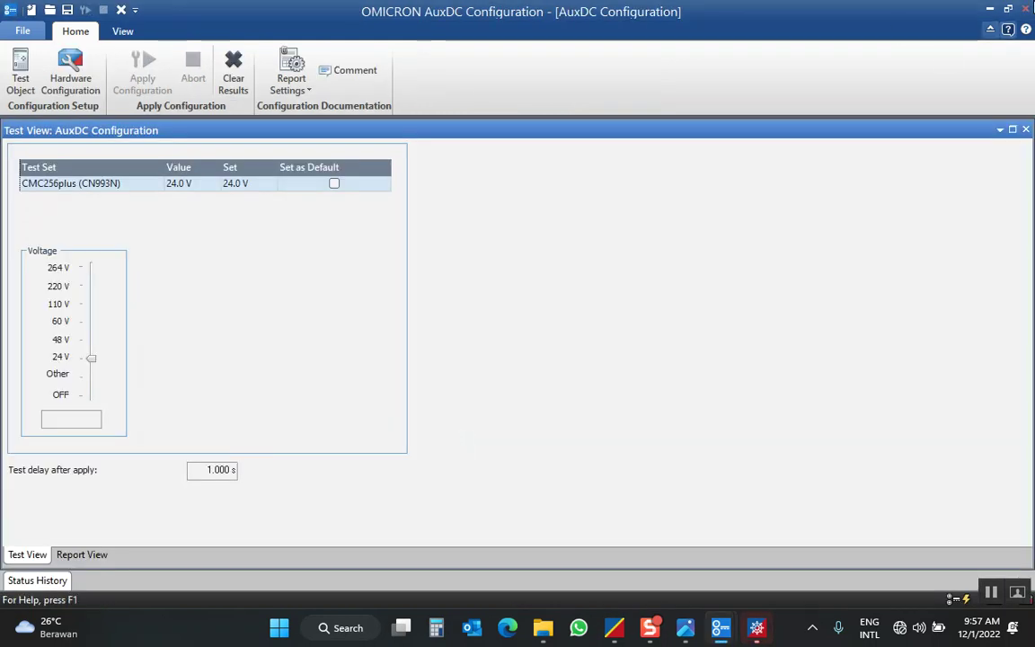
# Step: Close the AuxDC Configuration window
pyautogui.click(1026, 9)
pyautogui.click(540, 354)
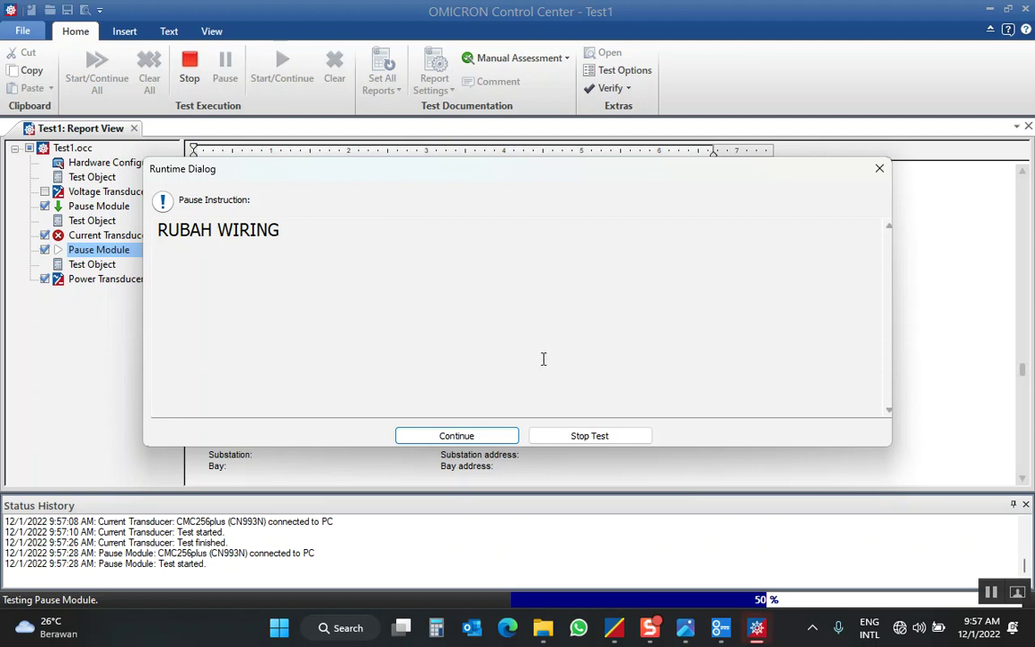
# Step: Stop the run at the second pause and clear the second Pause Module's result in Control Center
pyautogui.click(585, 436)
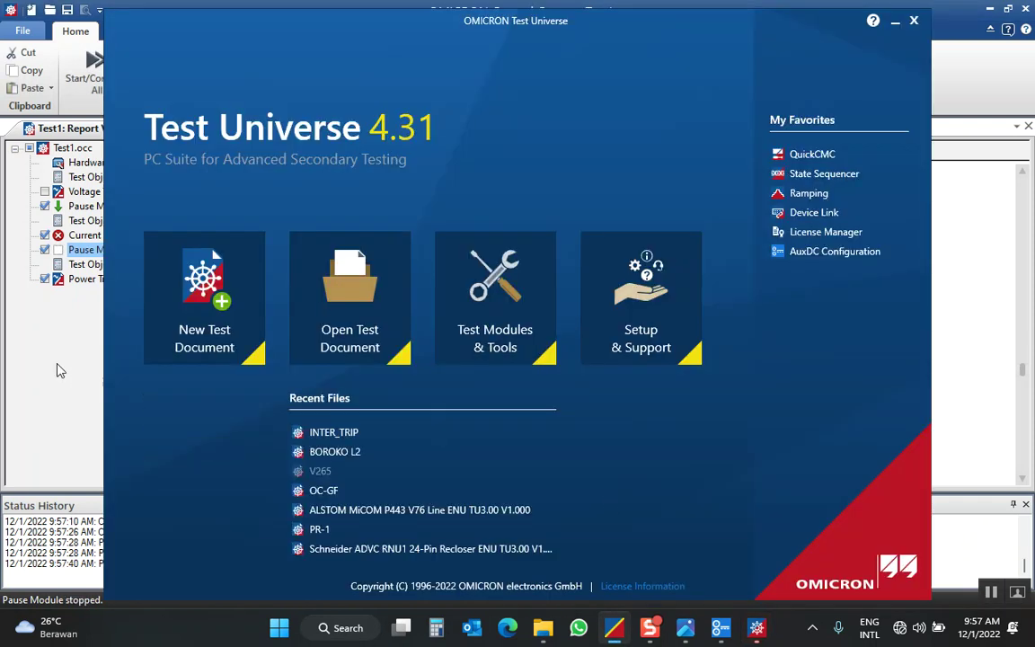
pyautogui.click(51, 366)
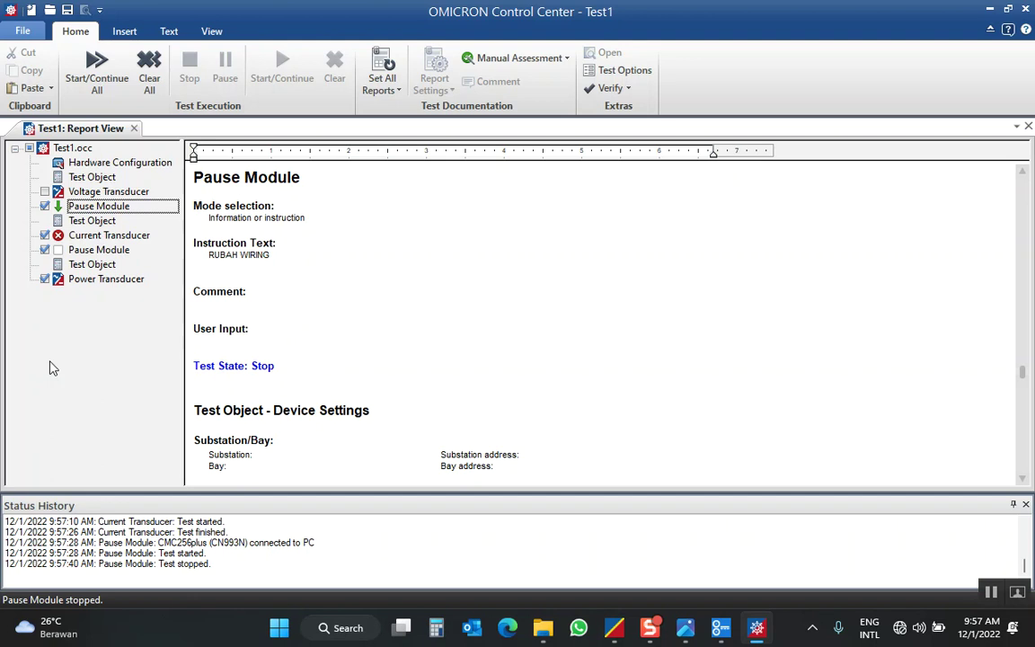
pyautogui.click(96, 251)
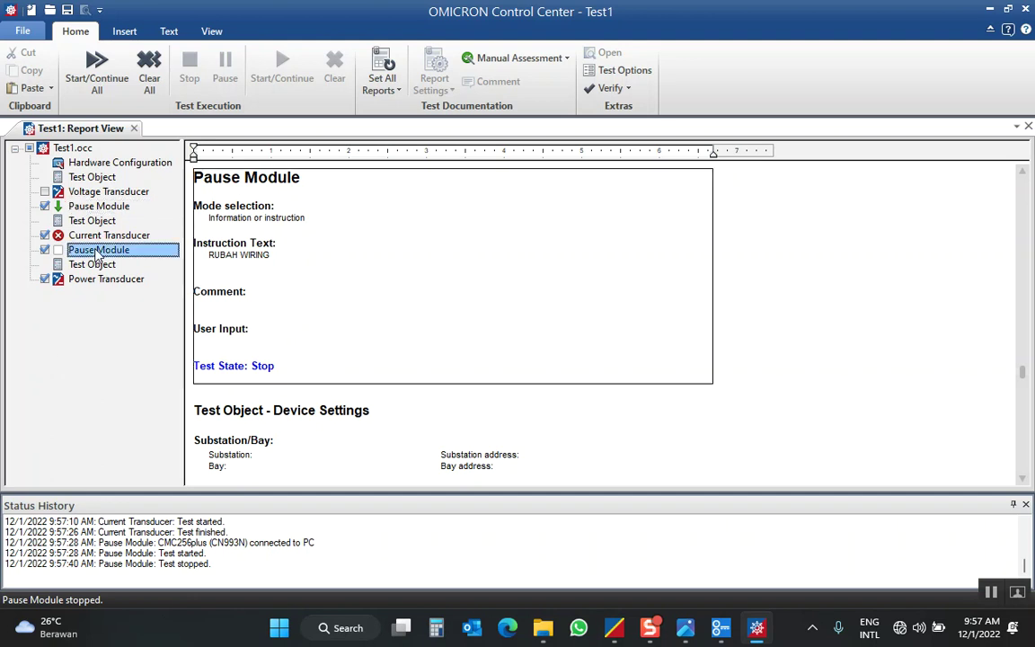
pyautogui.click(333, 79)
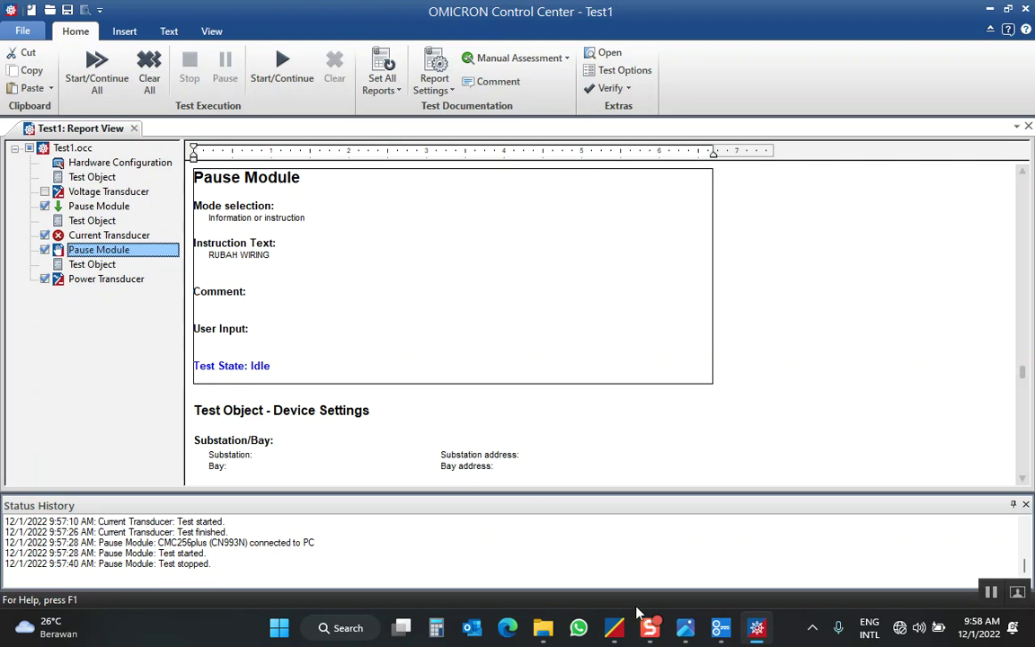
# Step: Switch to AuxDC Configuration, clear its results, apply the auxiliary voltage as OFF, and close the window
pyautogui.click(719, 627)
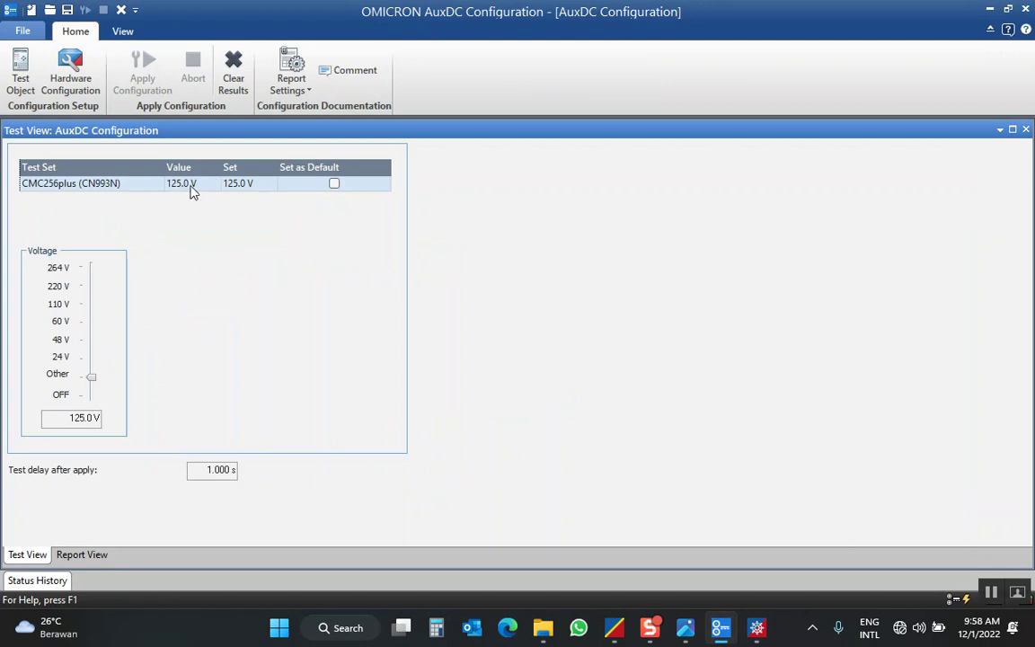
pyautogui.click(233, 81)
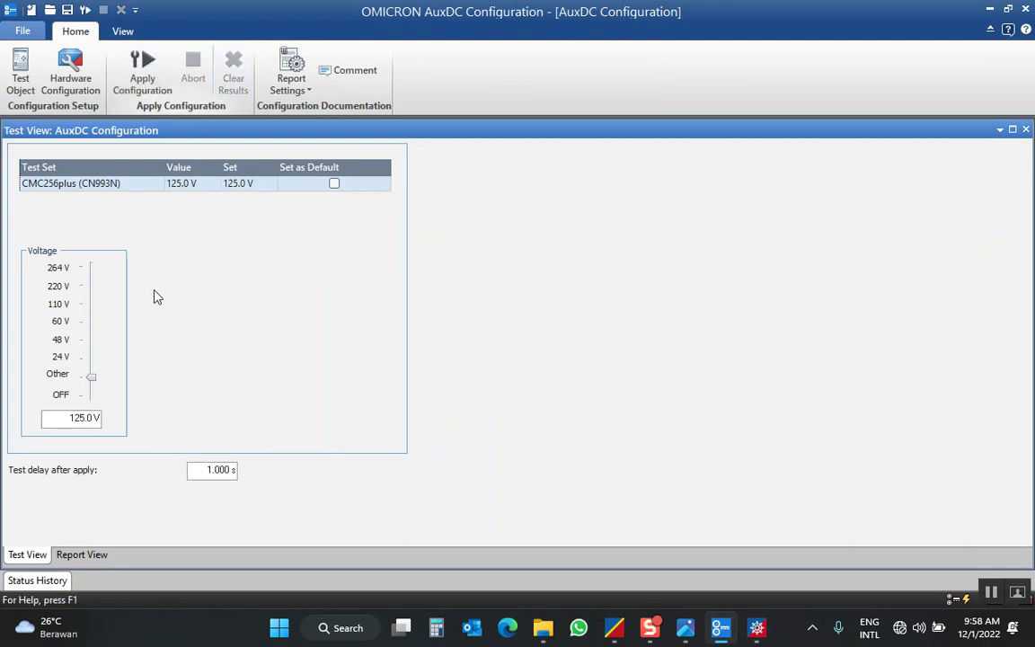
pyautogui.click(93, 395)
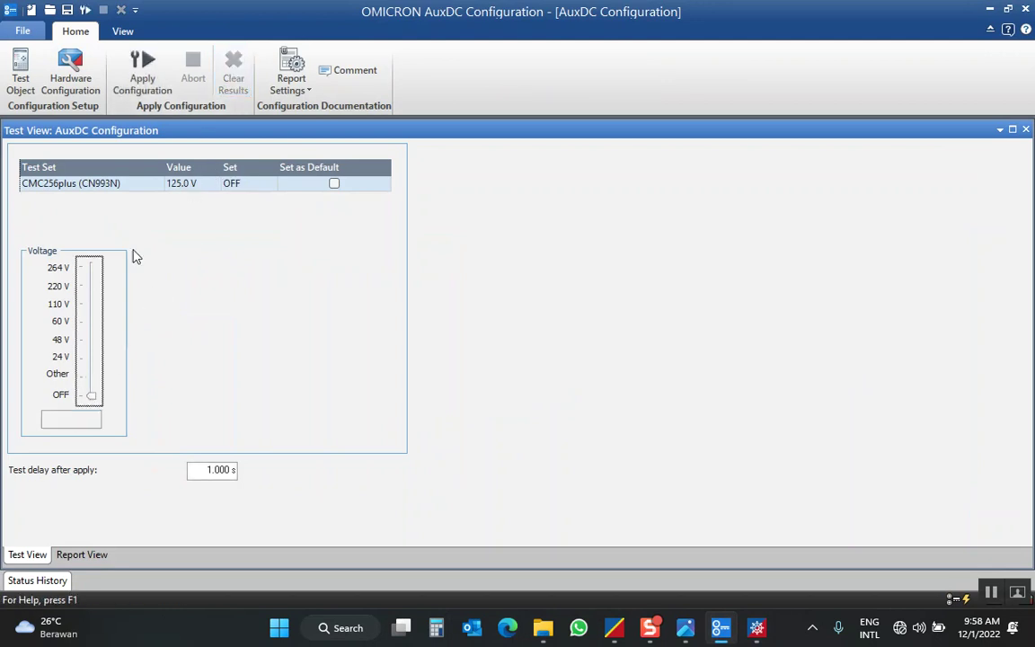
pyautogui.click(137, 65)
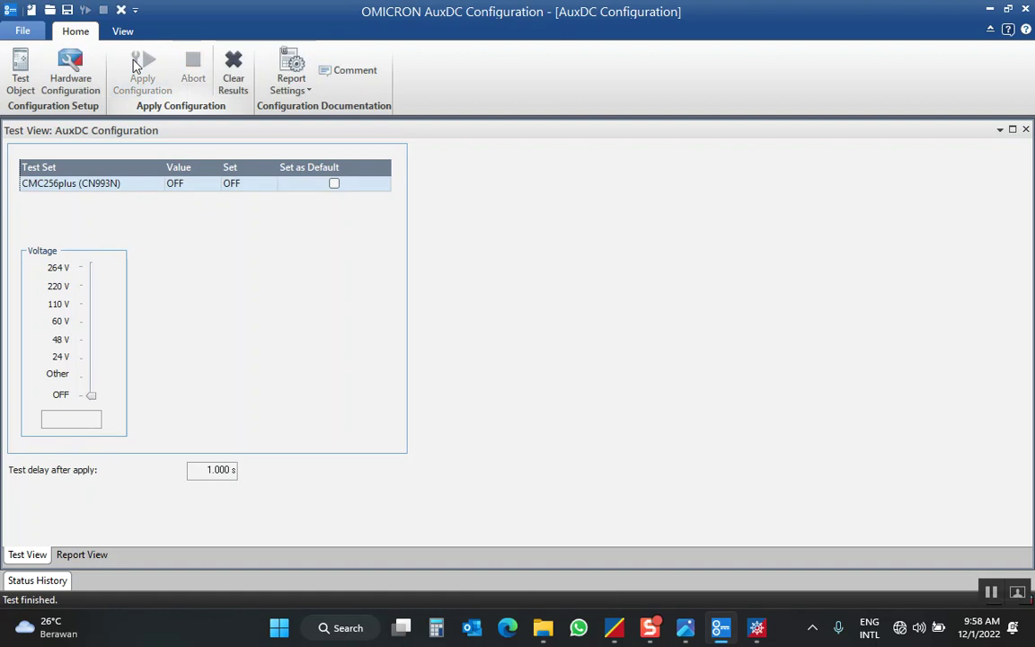
pyautogui.click(1029, 10)
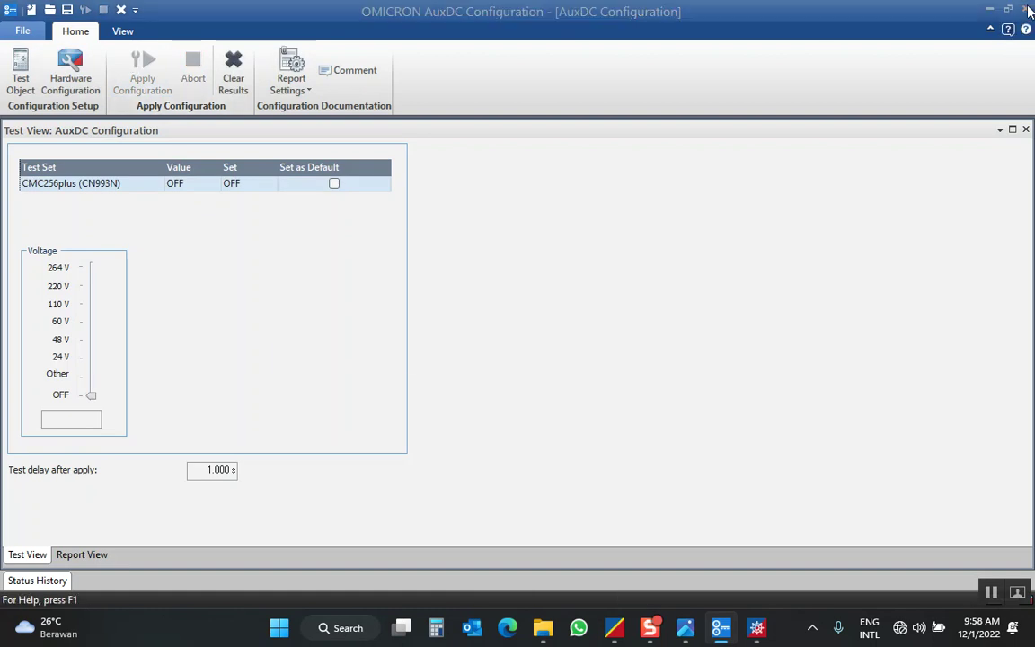
pyautogui.click(534, 350)
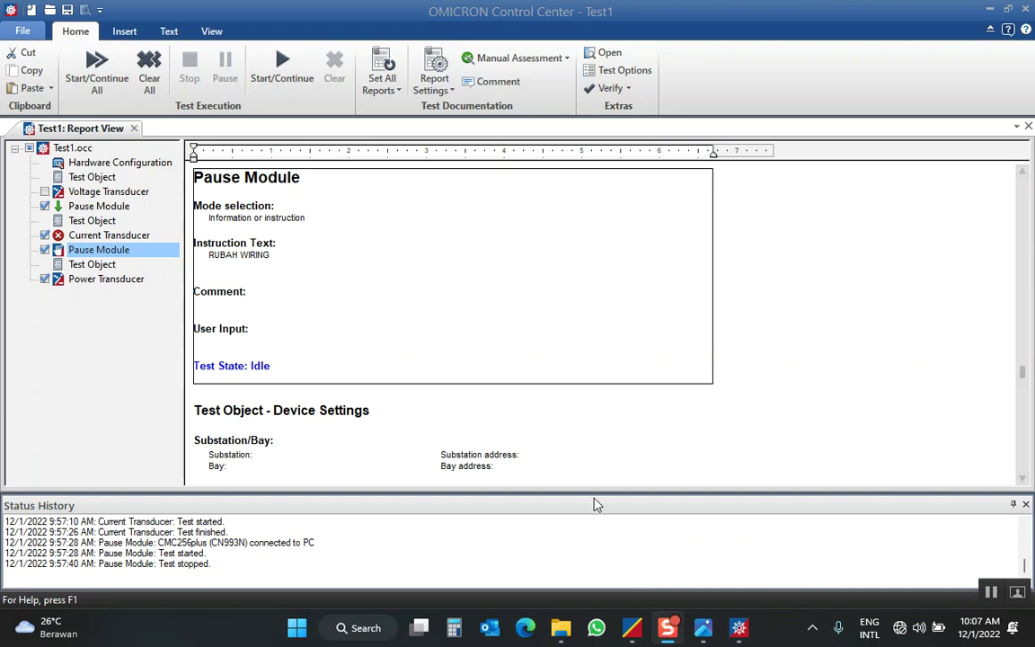
# Step: Examine the watts transducer's TN7117 002 wiring diagram and its nameplate in the Photos app and return to Control Center
pyautogui.hotkey('alt', 'Tab')
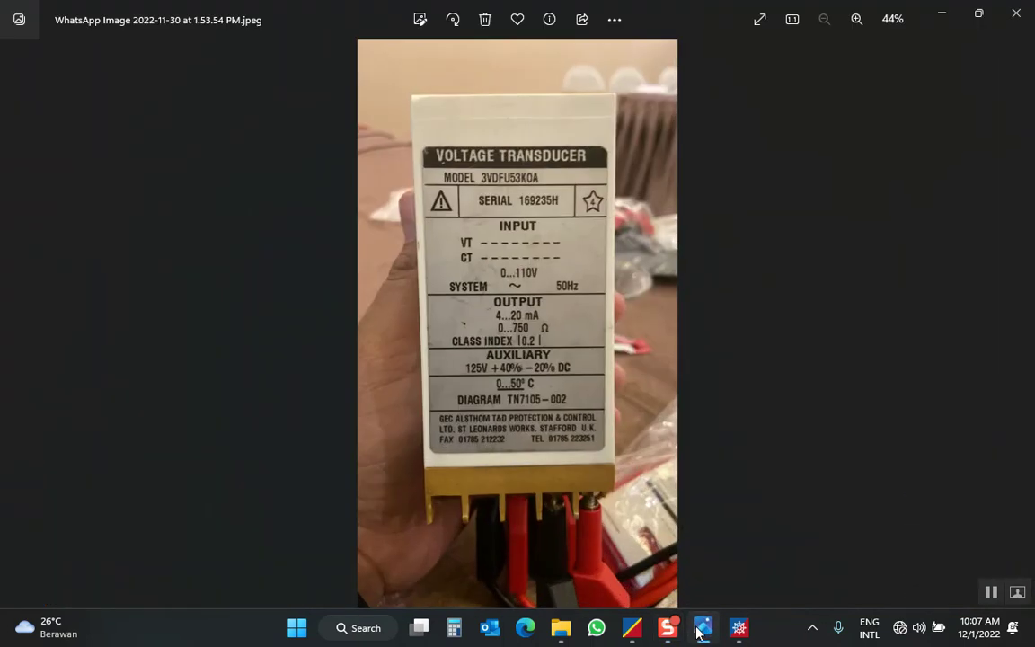
pyautogui.moveTo(592, 403)
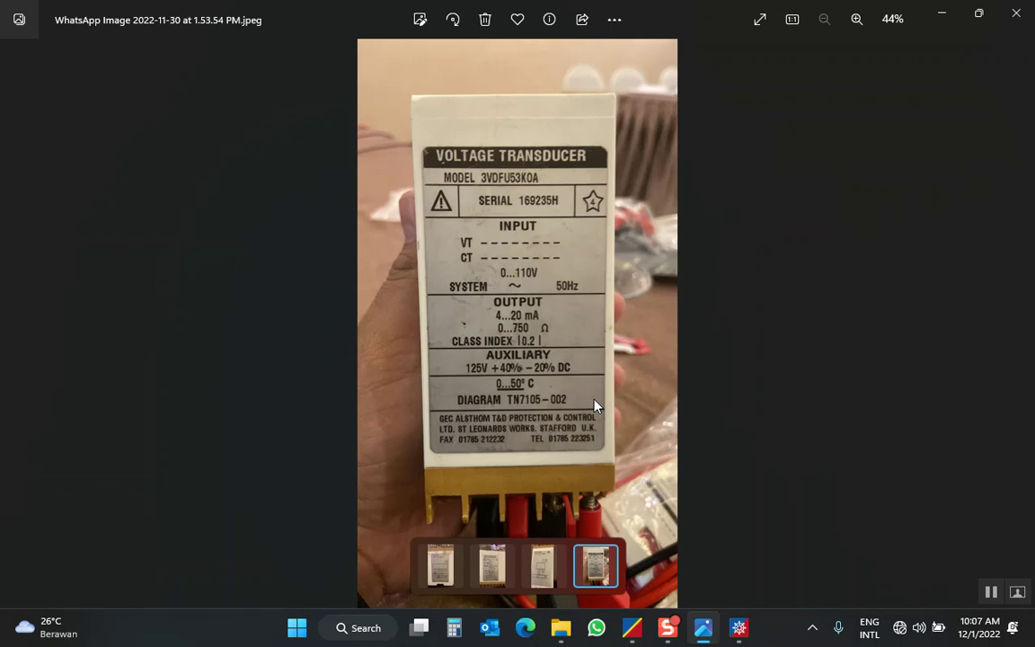
pyautogui.click(444, 568)
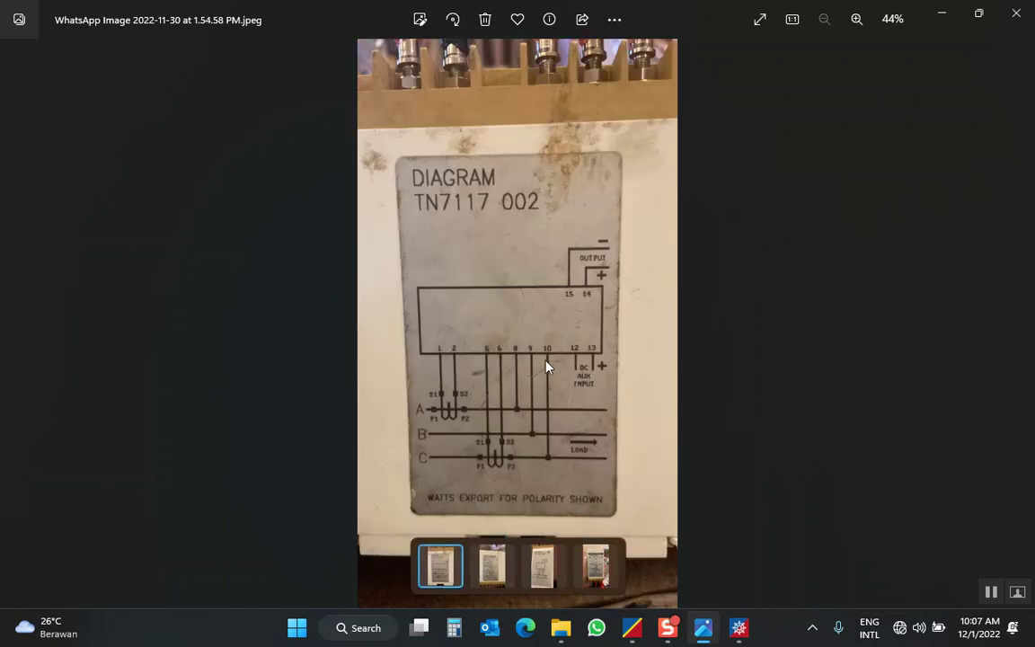
pyautogui.click(855, 23)
pyautogui.click(855, 22)
pyautogui.click(855, 23)
pyautogui.moveTo(631, 213); pyautogui.dragTo(631, 169)
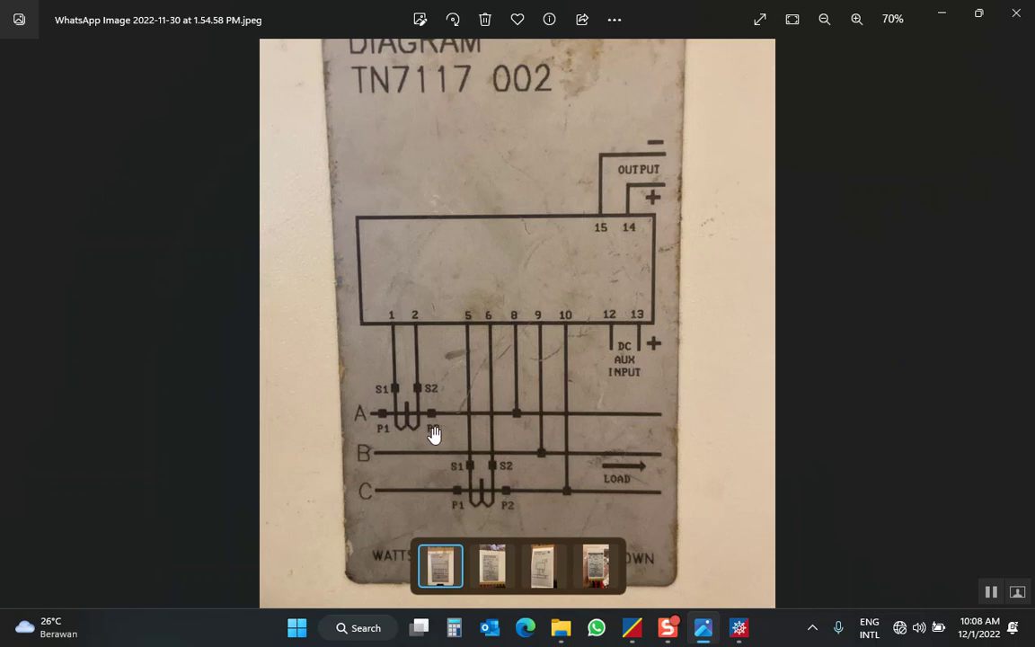
pyautogui.moveTo(432, 432); pyautogui.dragTo(434, 398)
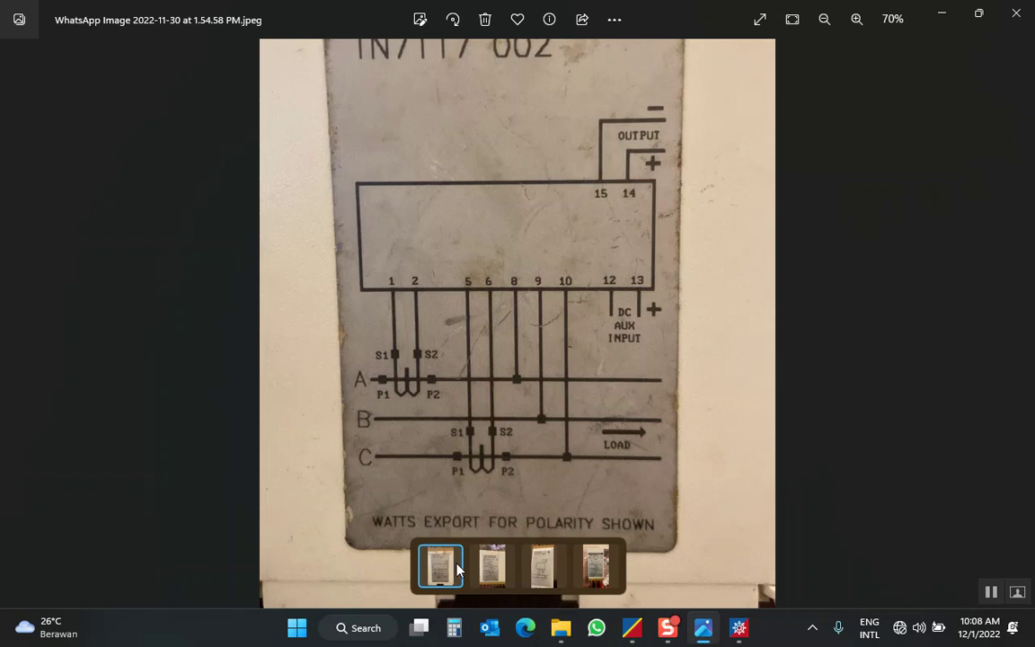
pyautogui.click(492, 567)
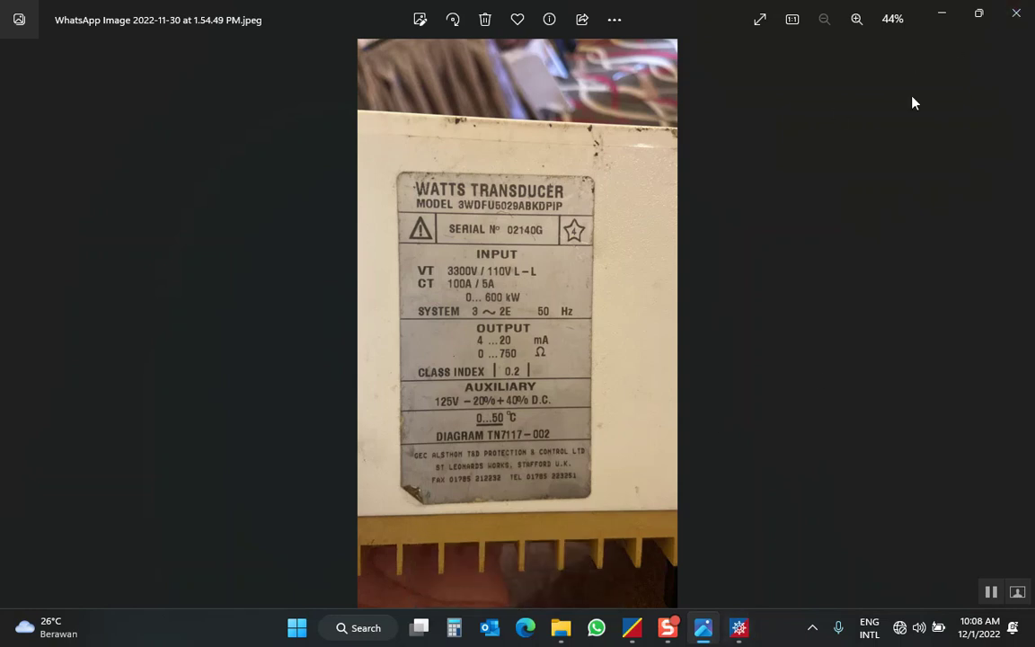
pyautogui.click(947, 15)
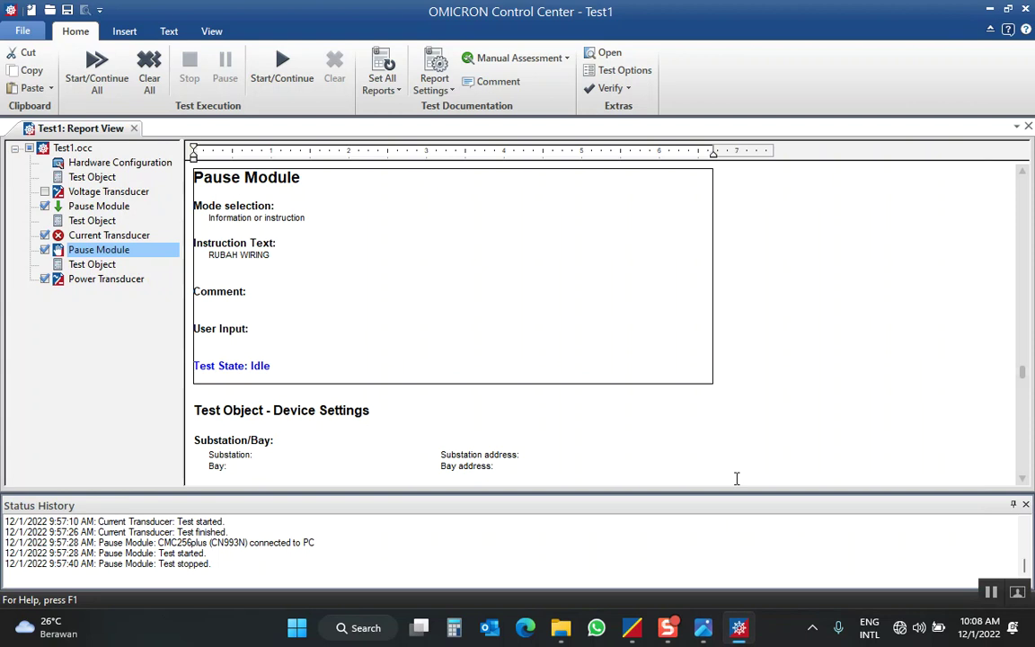
# Step: Open the Power Transducer test from Test1 and remove all its test points
pyautogui.click(99, 279)
pyautogui.doubleClick(99, 280)
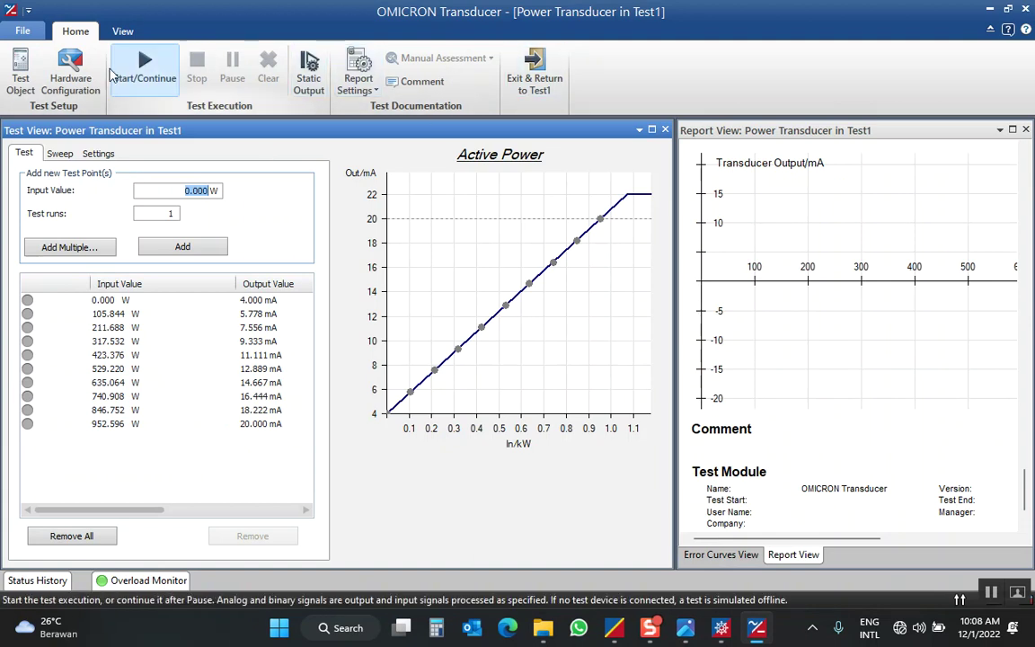
pyautogui.click(93, 540)
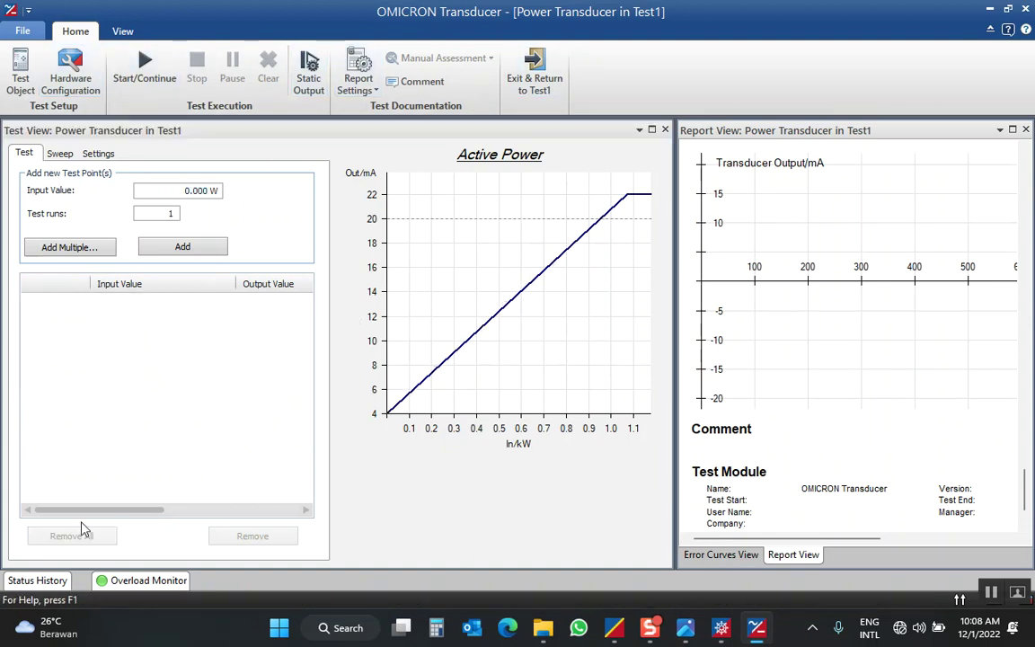
# Step: Set the test object's nominal voltage to 3300 V primary and 110 V secondary, line-to-line, in the device settings
pyautogui.click(21, 65)
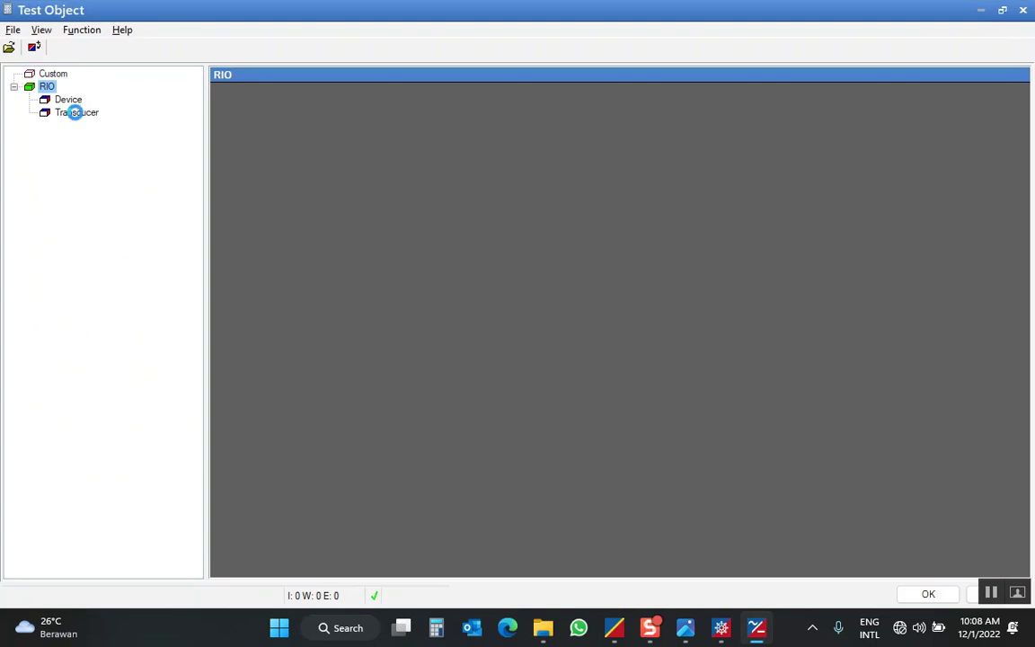
pyautogui.doubleClick(67, 99)
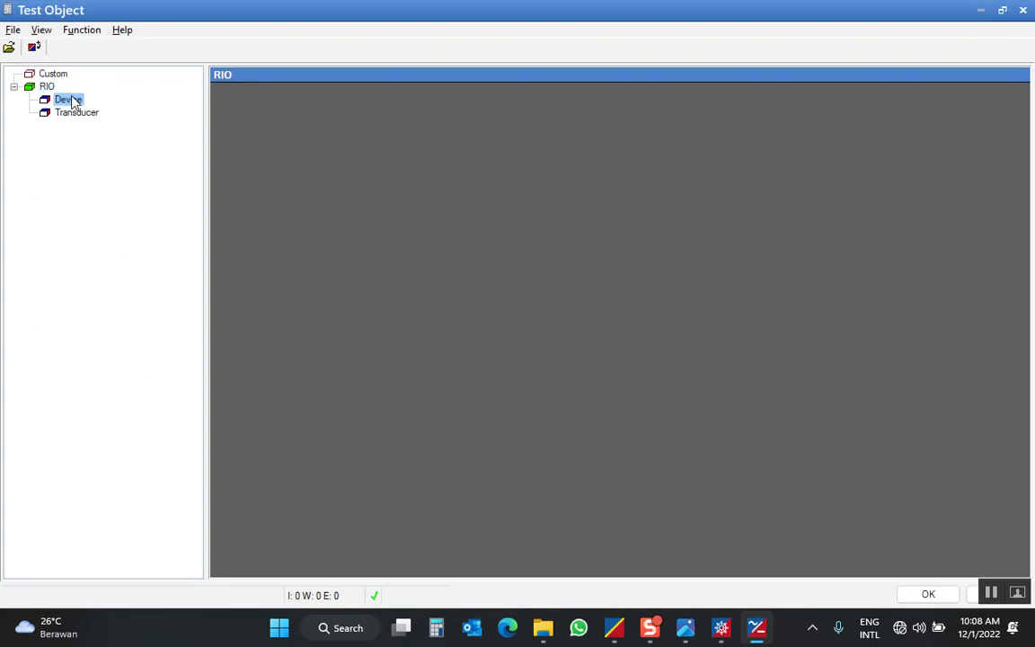
pyautogui.doubleClick(506, 213)
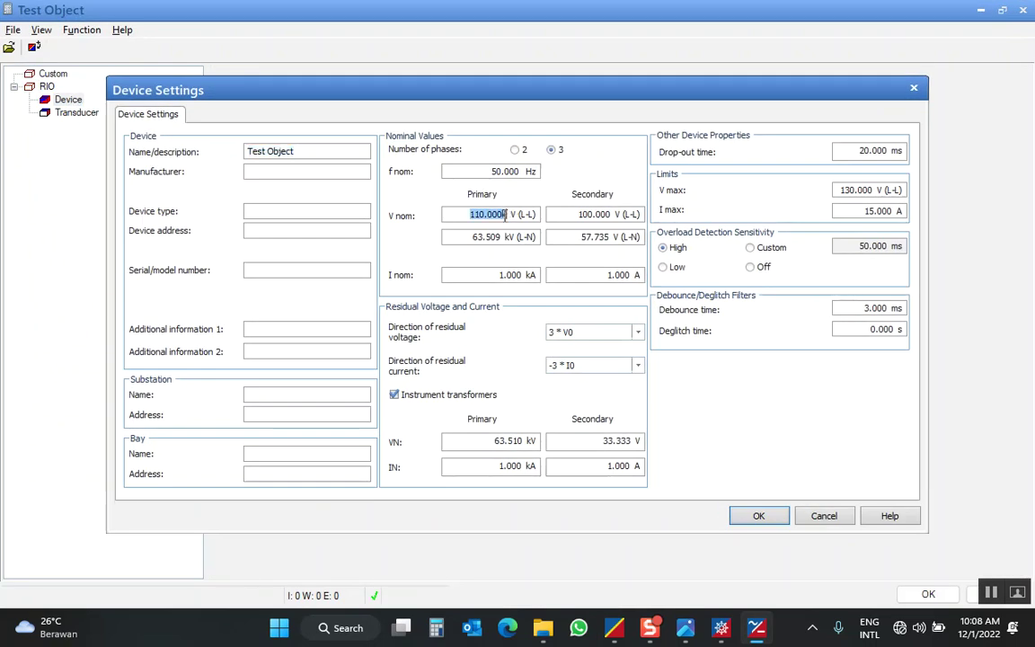
pyautogui.write('3300')
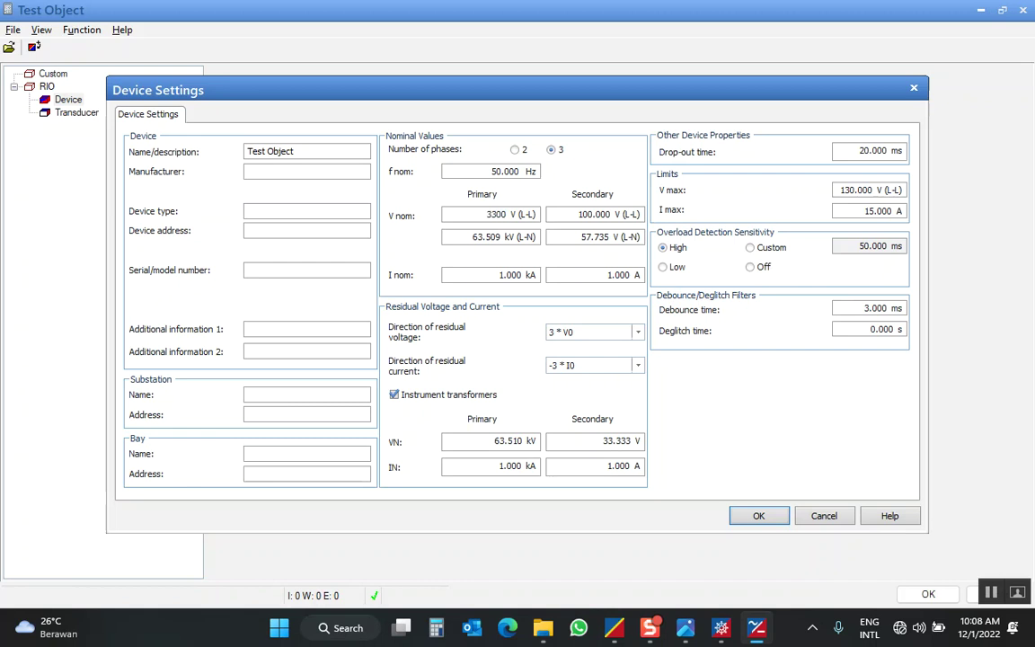
pyautogui.doubleClick(593, 214)
pyautogui.write('110')
# Step: Set the device's nominal current to 100 A primary and 5 A secondary, matching the CT ratio on the nameplate photo
pyautogui.click(489, 275)
pyautogui.doubleClick(488, 277)
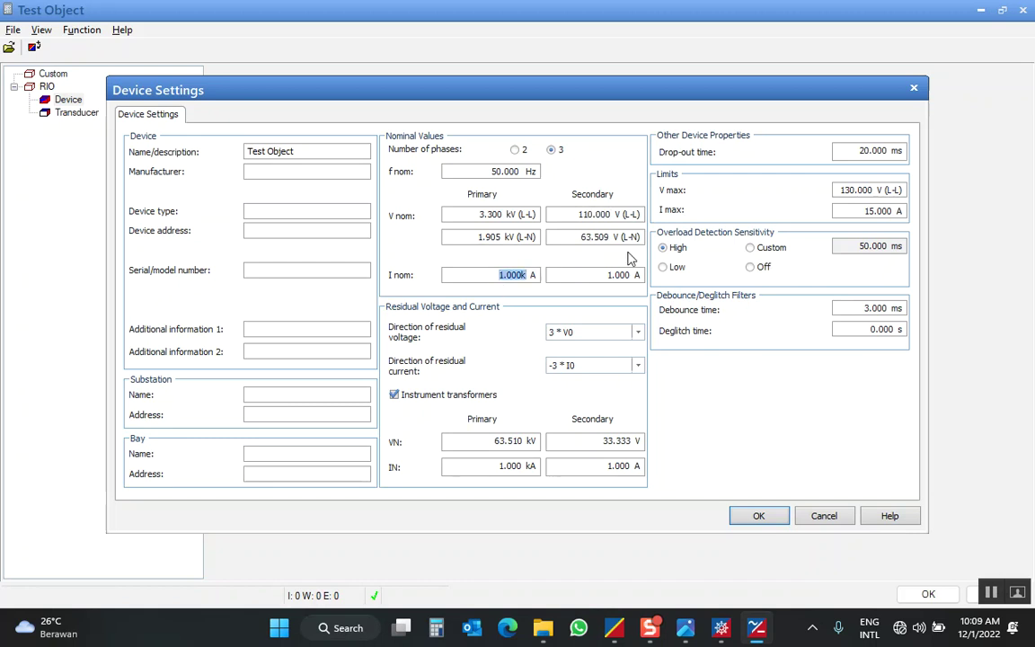
pyautogui.click(685, 629)
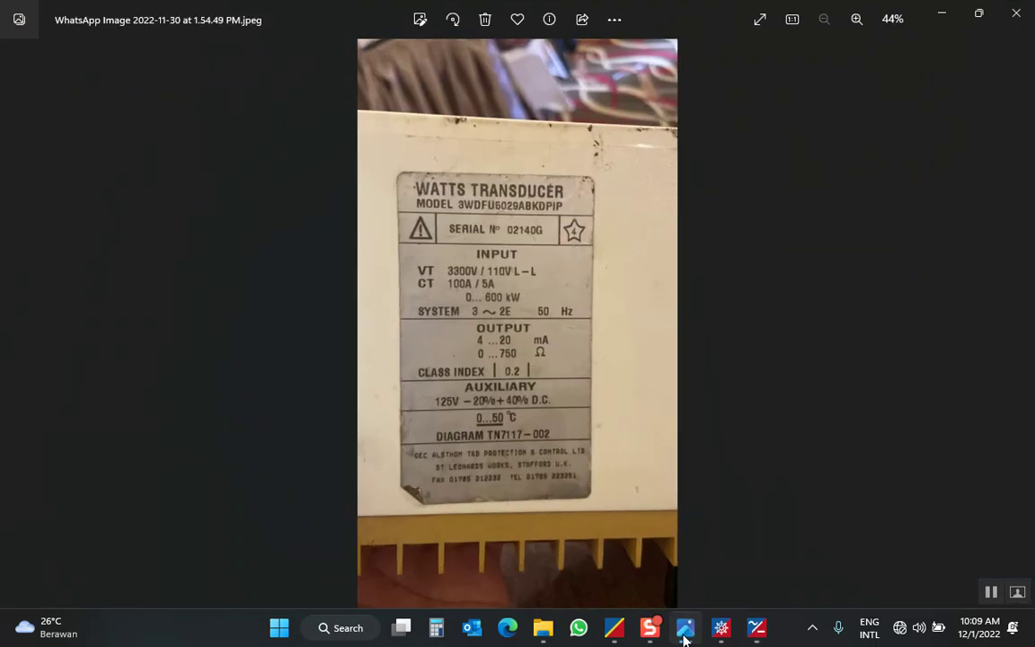
pyautogui.click(684, 629)
pyautogui.doubleClick(508, 275)
pyautogui.write('100 A')
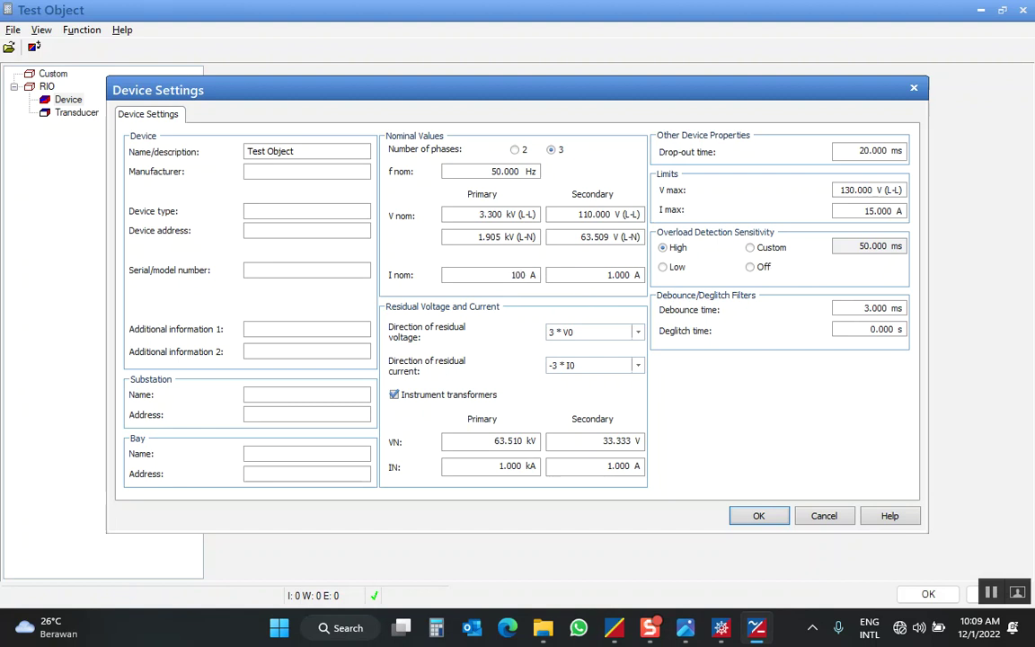
pyautogui.doubleClick(607, 275)
pyautogui.write('5')
pyautogui.click(604, 214)
# Step: Switch to Calculator, reduce its window and multiply 110 by 5
pyautogui.click(436, 628)
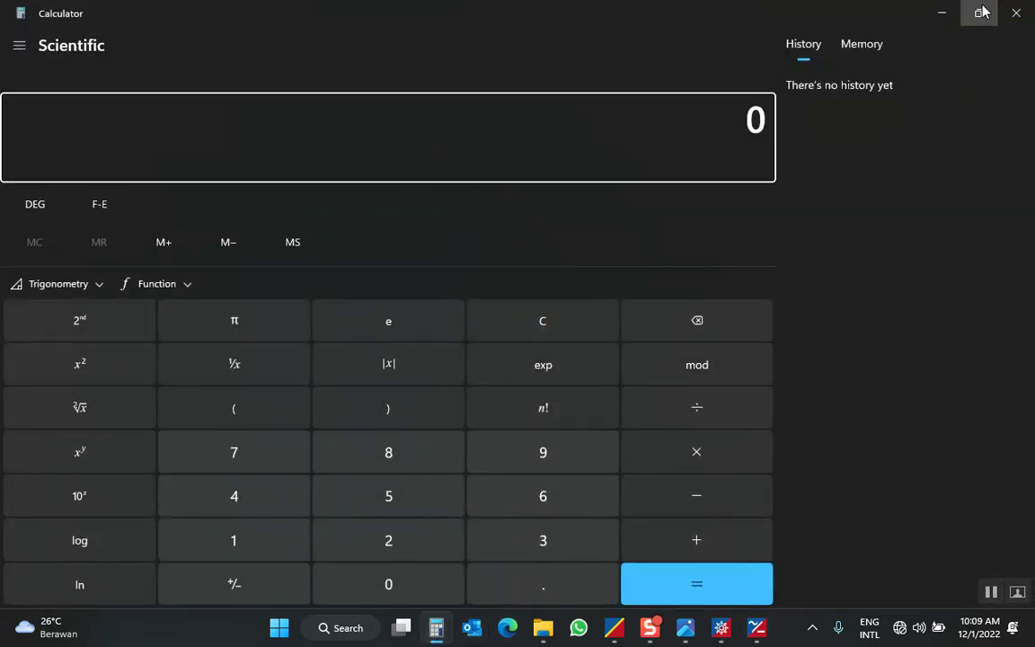
pyautogui.click(979, 13)
pyautogui.moveTo(534, 81); pyautogui.dragTo(473, 98)
pyautogui.click(129, 526)
pyautogui.click(129, 526)
pyautogui.click(203, 562)
pyautogui.click(355, 457)
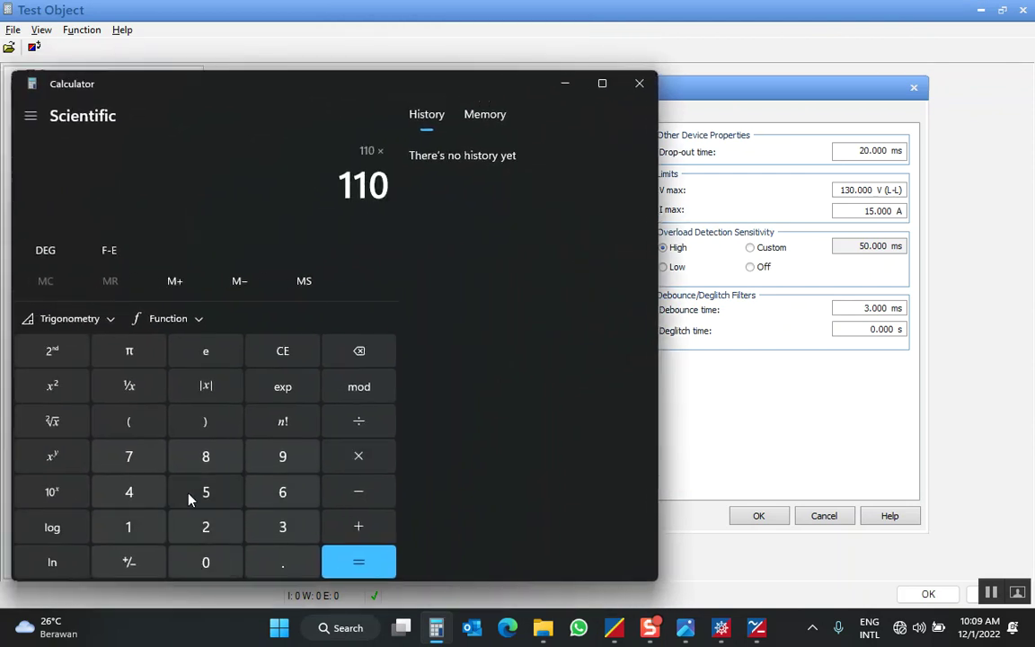
pyautogui.click(224, 493)
pyautogui.click(353, 564)
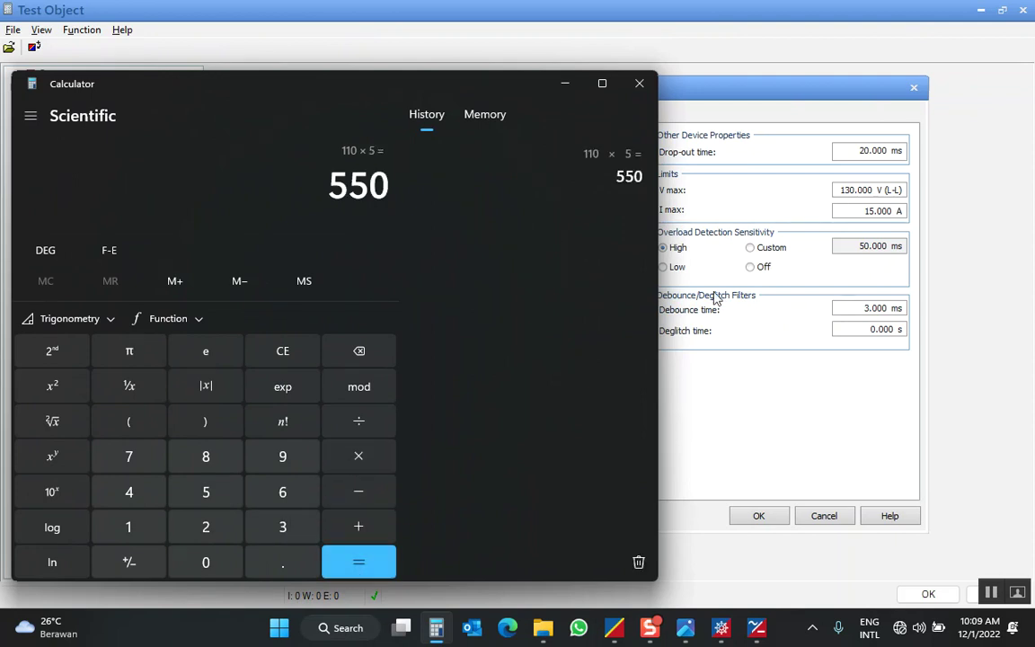
# Step: Multiply the calculated product by 1.732 to get the three-phase power and return to the device settings
pyautogui.click(357, 462)
pyautogui.click(130, 538)
pyautogui.click(270, 559)
pyautogui.click(139, 463)
pyautogui.click(287, 532)
pyautogui.click(206, 527)
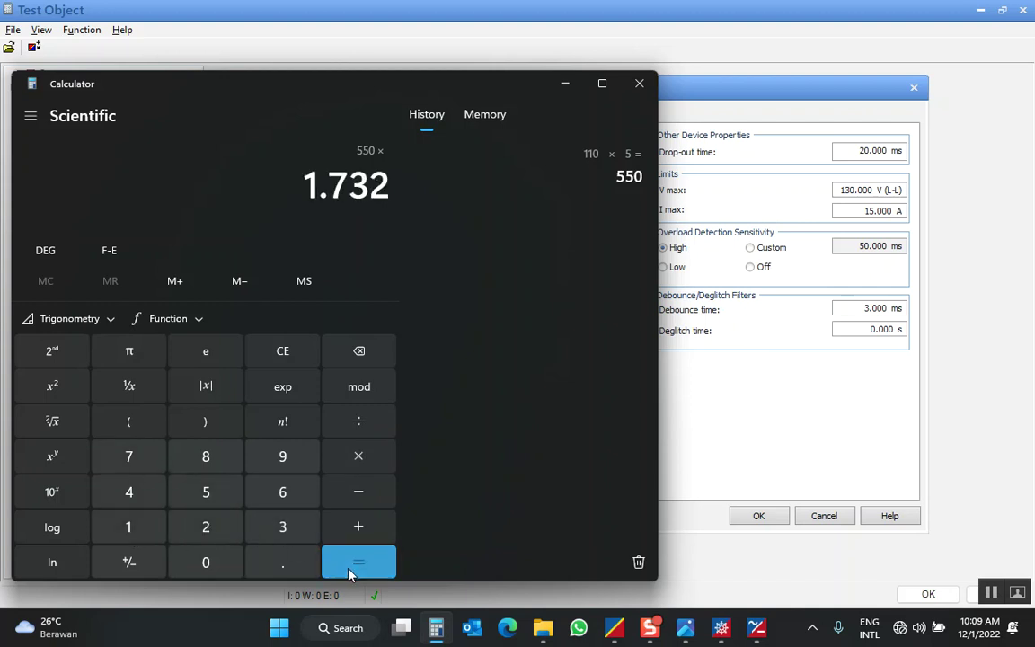
pyautogui.click(352, 564)
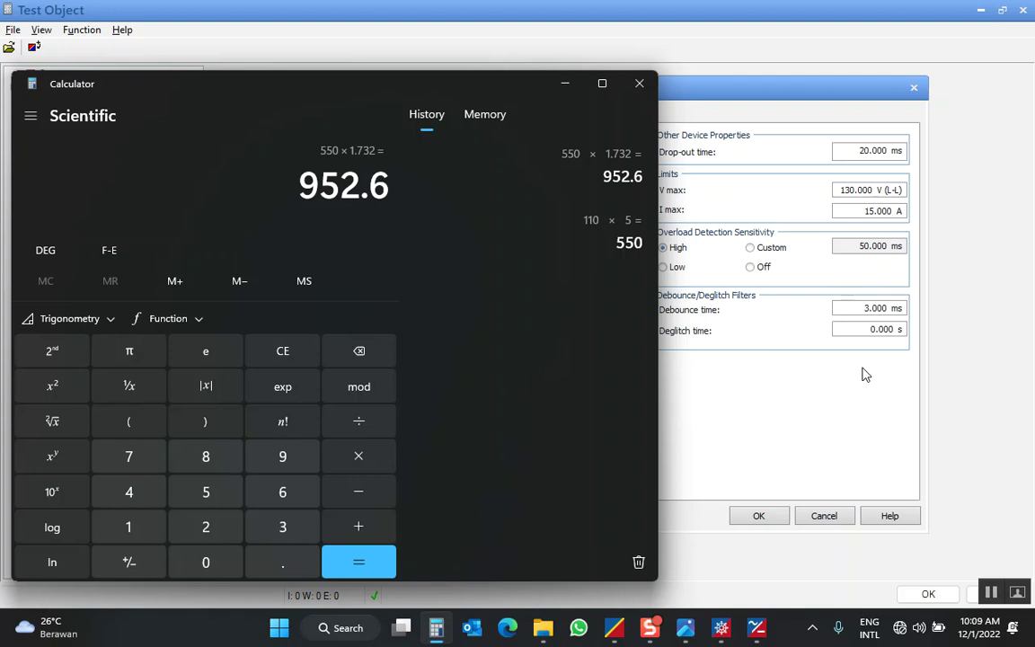
pyautogui.click(762, 375)
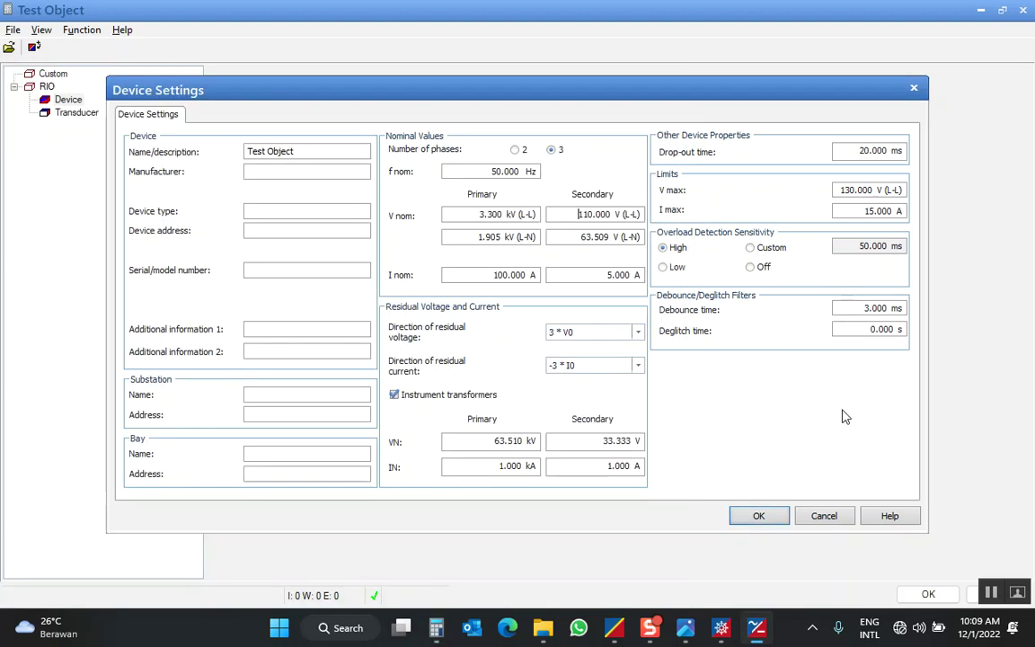
# Step: Accept the device settings and open the Transducer properties of the test object for editing
pyautogui.click(759, 515)
pyautogui.click(79, 113)
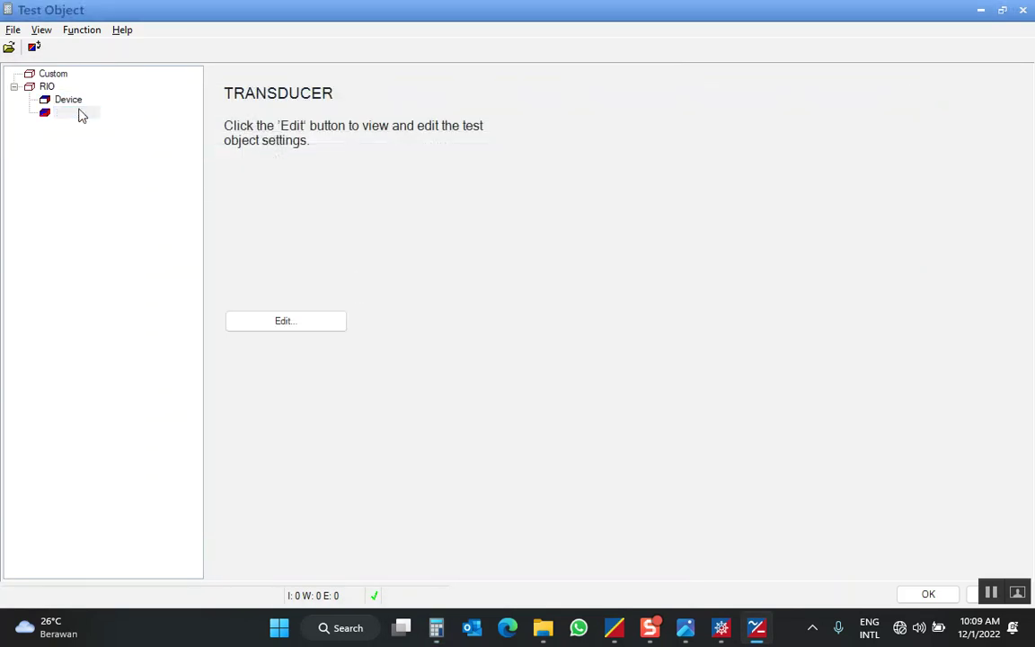
pyautogui.click(286, 320)
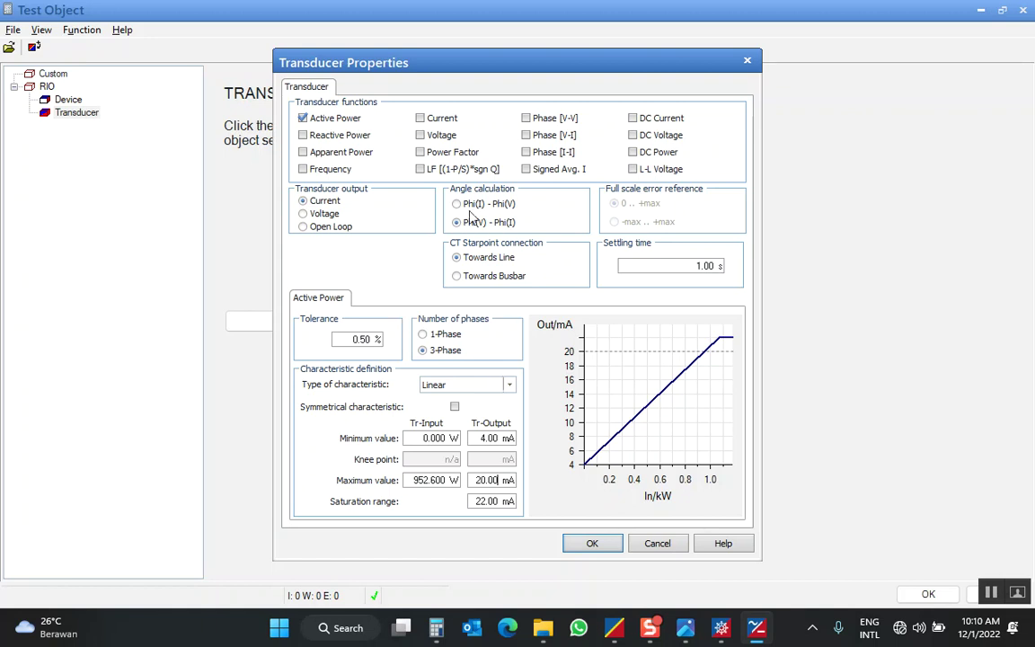
# Step: Check the CT and load connections on the TN7117 002 wiring diagram photo and return to the transducer properties
pyautogui.click(685, 627)
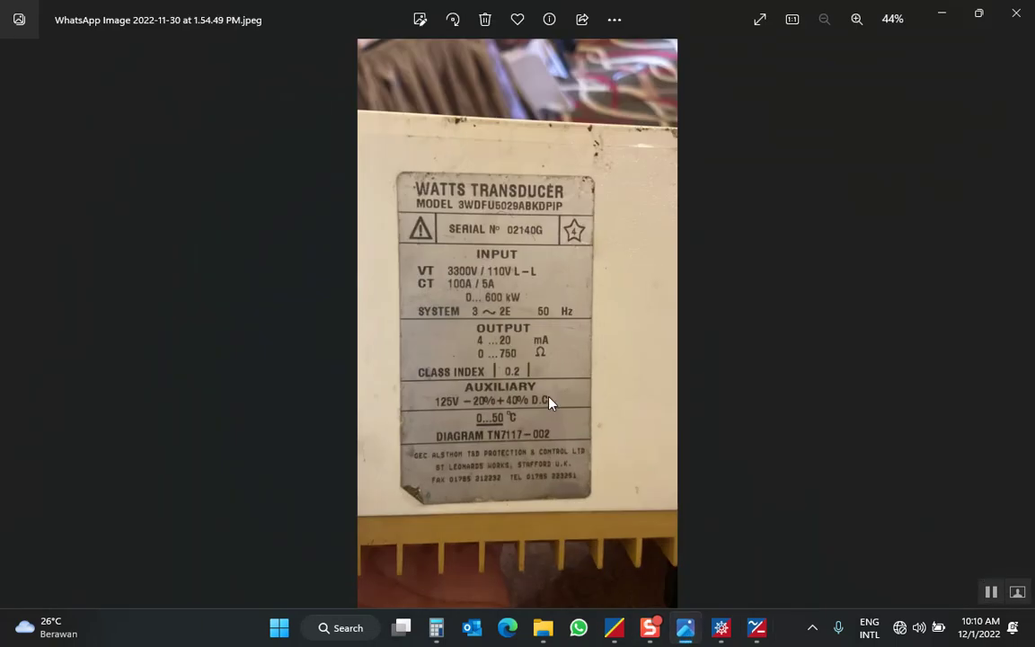
pyautogui.press('Right')
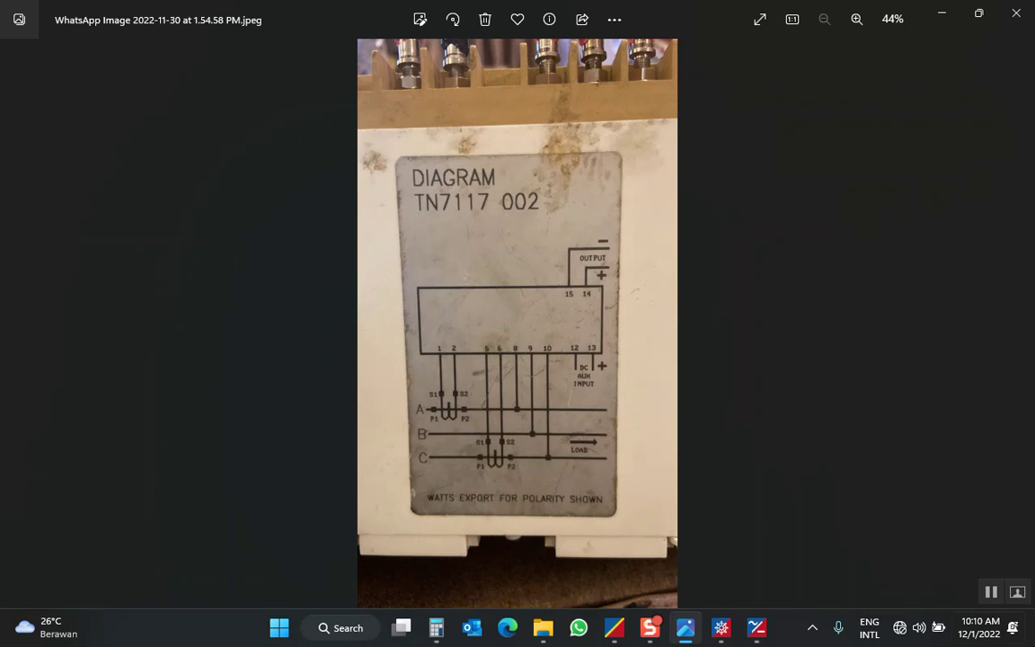
pyautogui.click(856, 19)
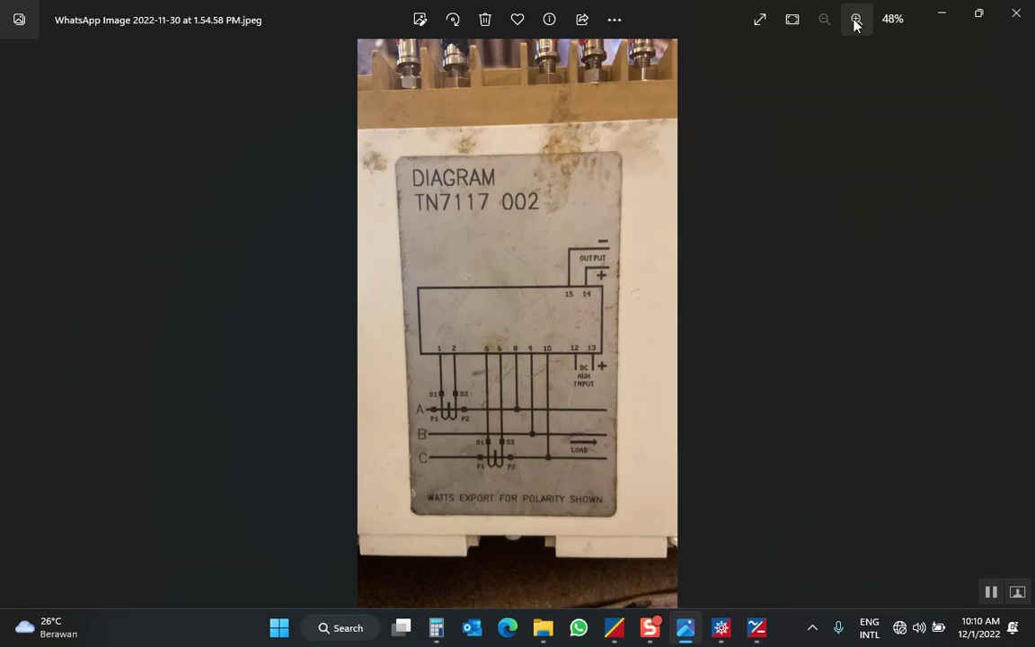
pyautogui.click(855, 25)
pyautogui.moveTo(485, 386); pyautogui.dragTo(473, 238)
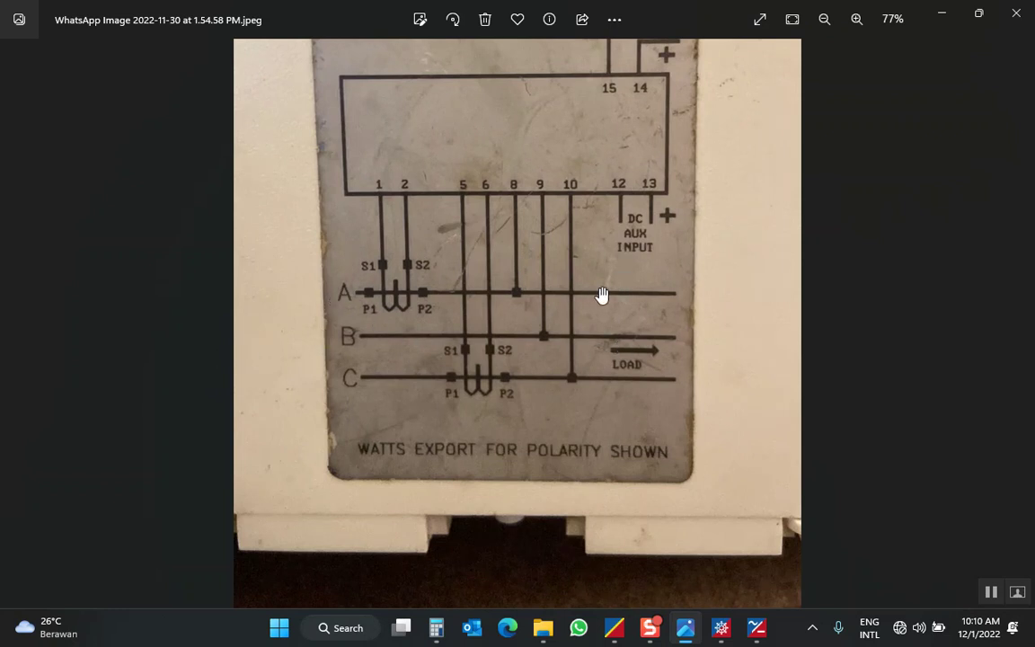
pyautogui.click(943, 16)
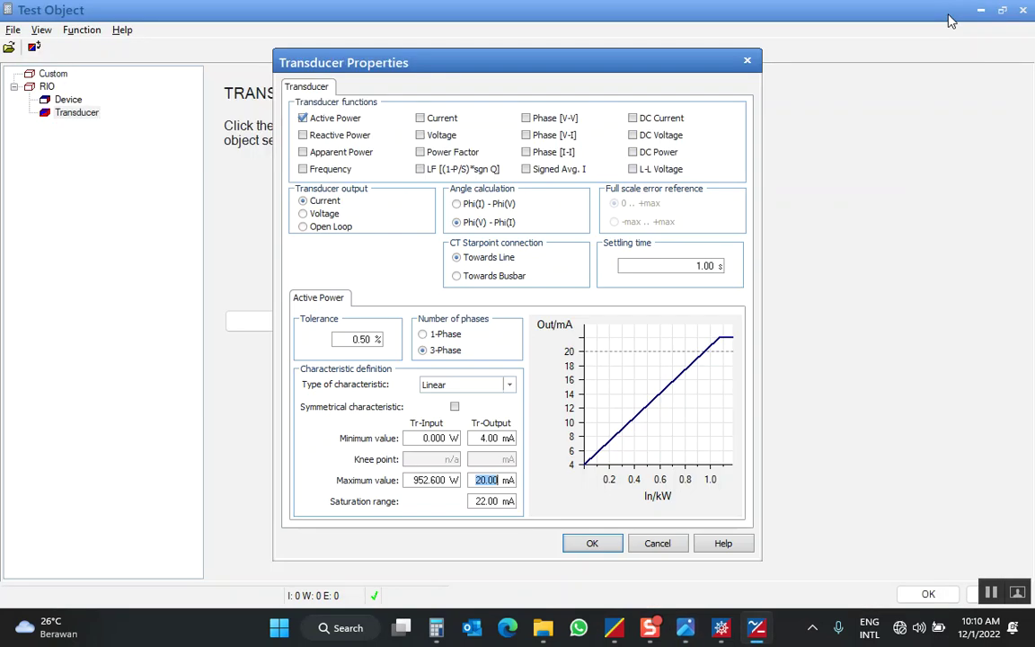
# Step: Accept the transducer properties and test object, and add a 10-point test sequence from 0 to 952.600 W
pyautogui.click(594, 544)
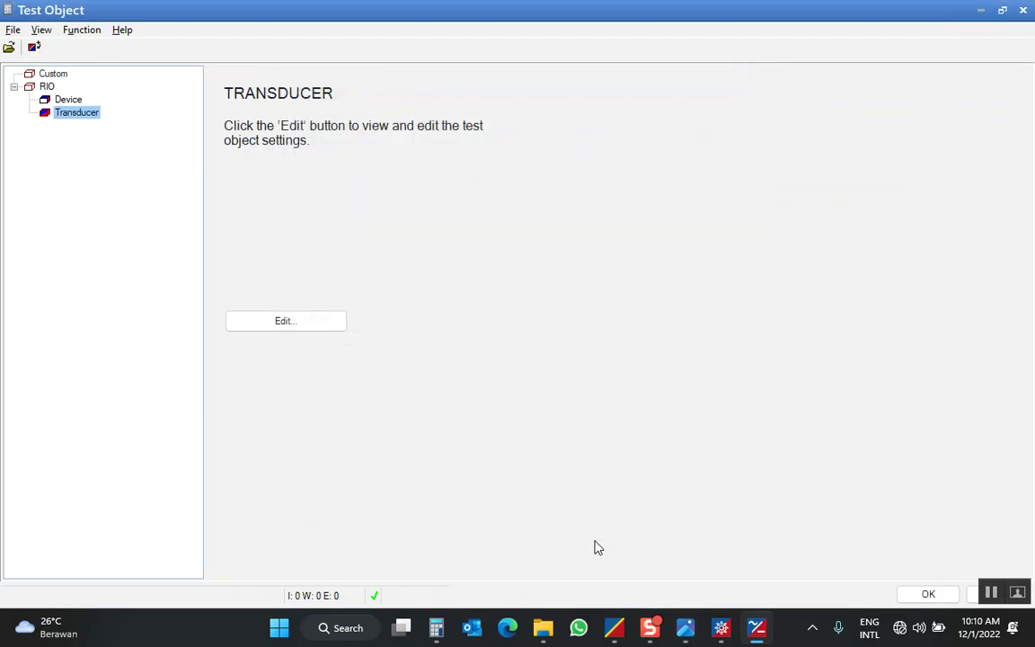
pyautogui.click(927, 594)
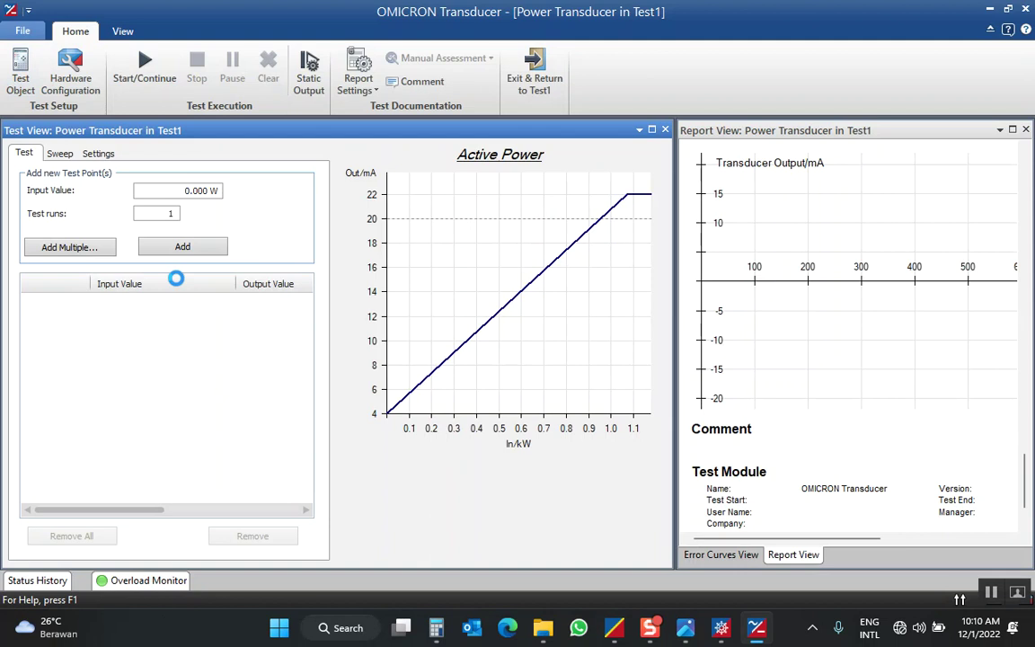
pyautogui.click(83, 246)
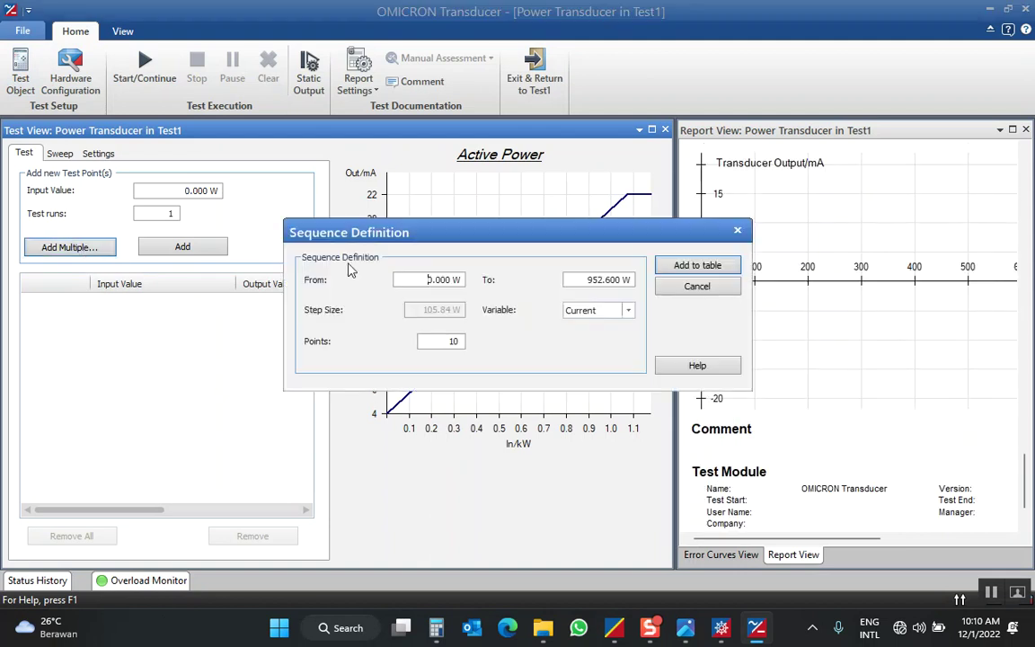
pyautogui.click(706, 266)
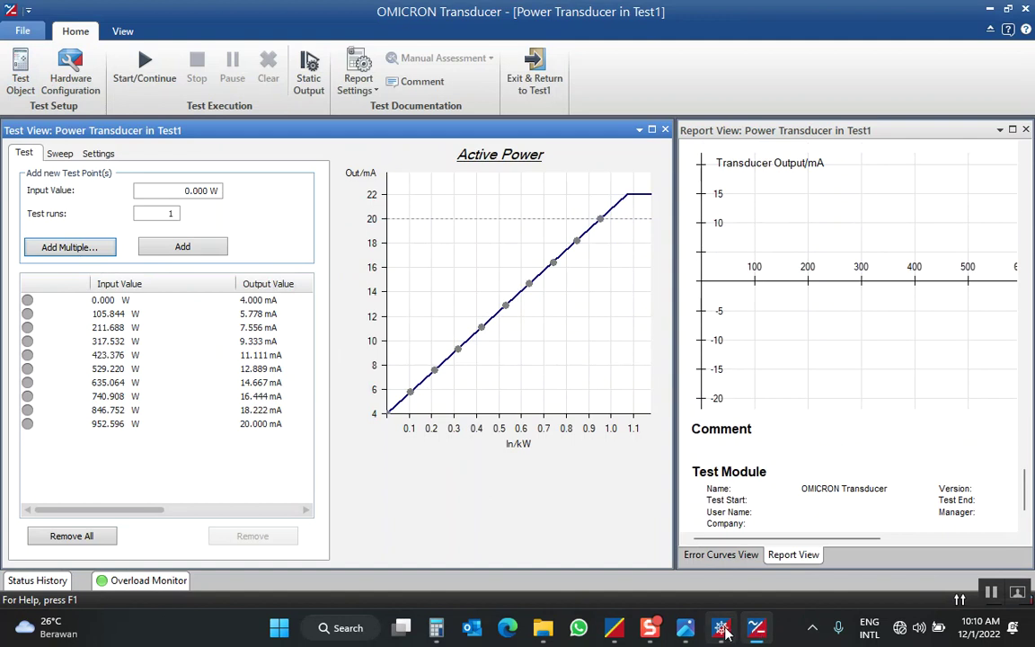
# Step: Switch to Photos and check the terminal connections on the TN7117 002 wiring diagram and the auxiliary supply on the Watts Transducer nameplate
pyautogui.moveTo(755, 633)
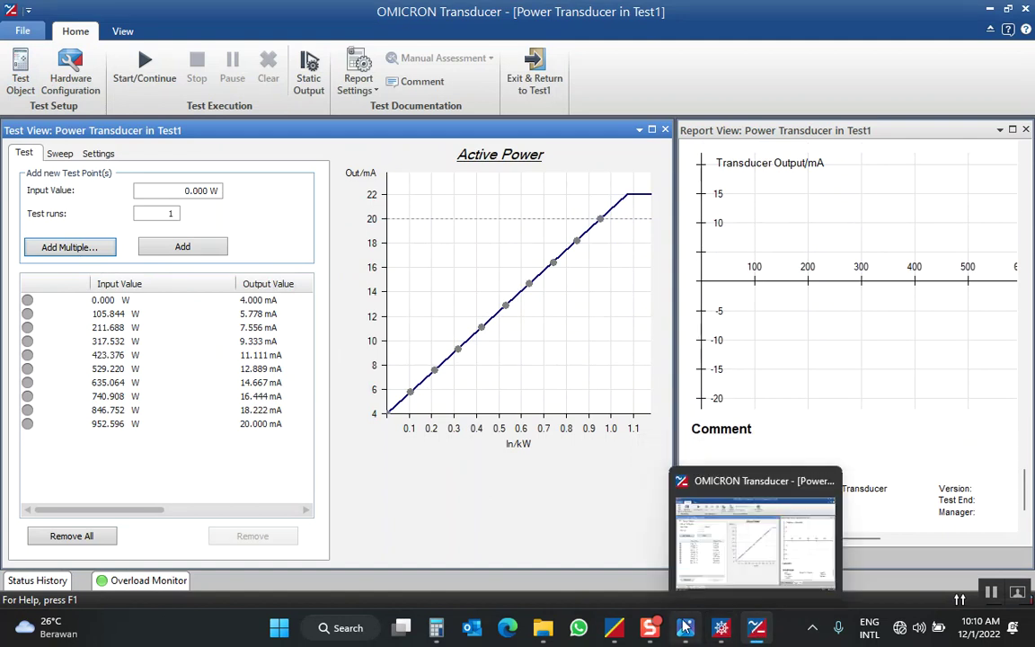
pyautogui.click(755, 633)
pyautogui.moveTo(850, 488); pyautogui.dragTo(849, 483)
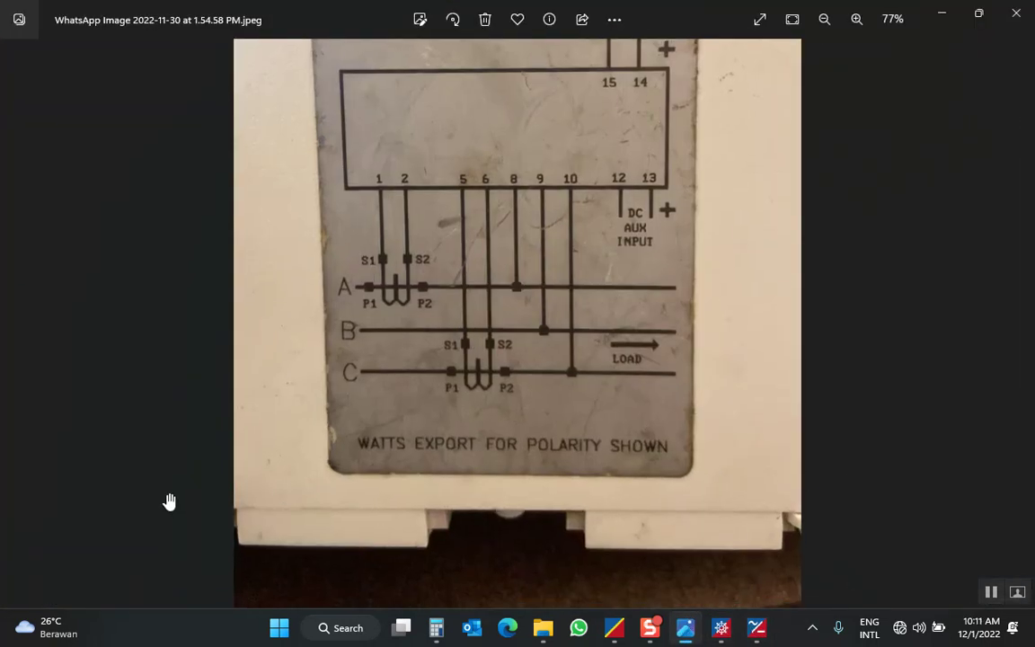
pyautogui.click(760, 19)
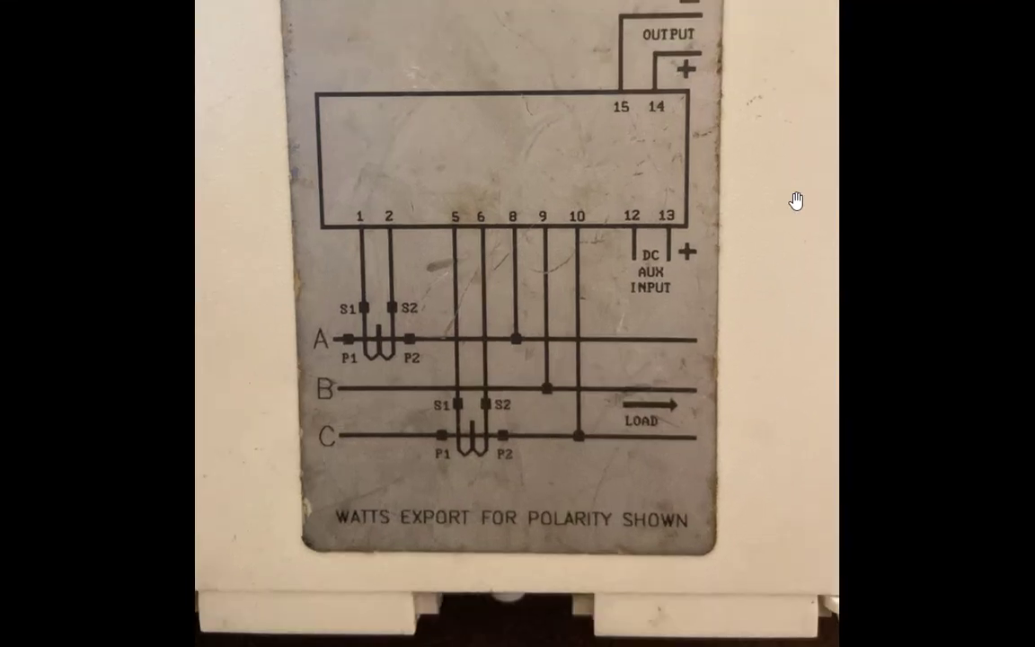
pyautogui.scroll(-5, 797, 201)
pyautogui.press('Escape')
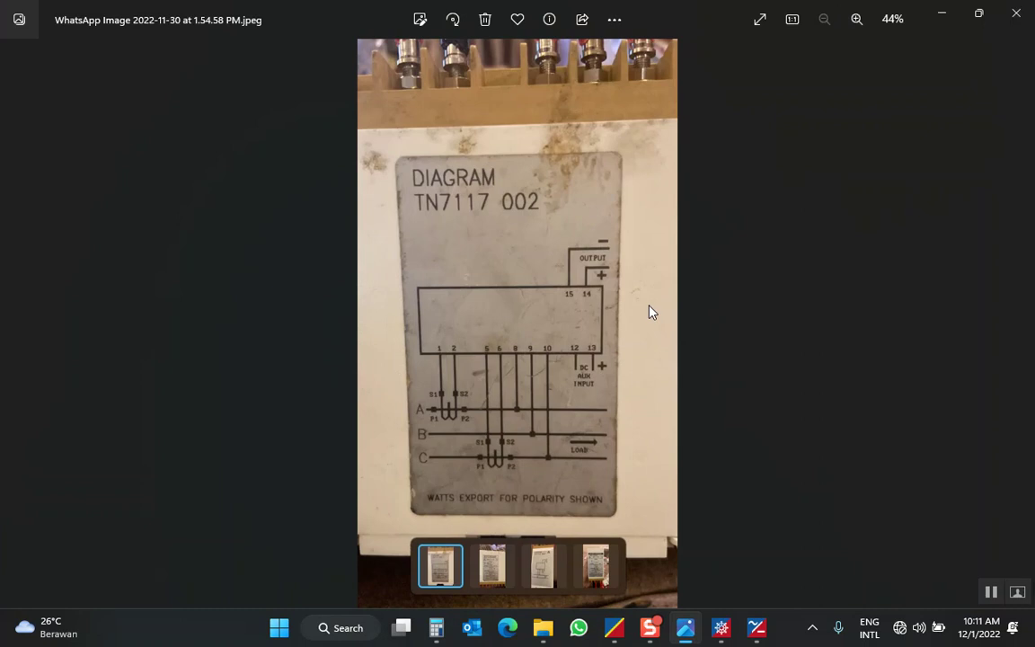
pyautogui.click(491, 575)
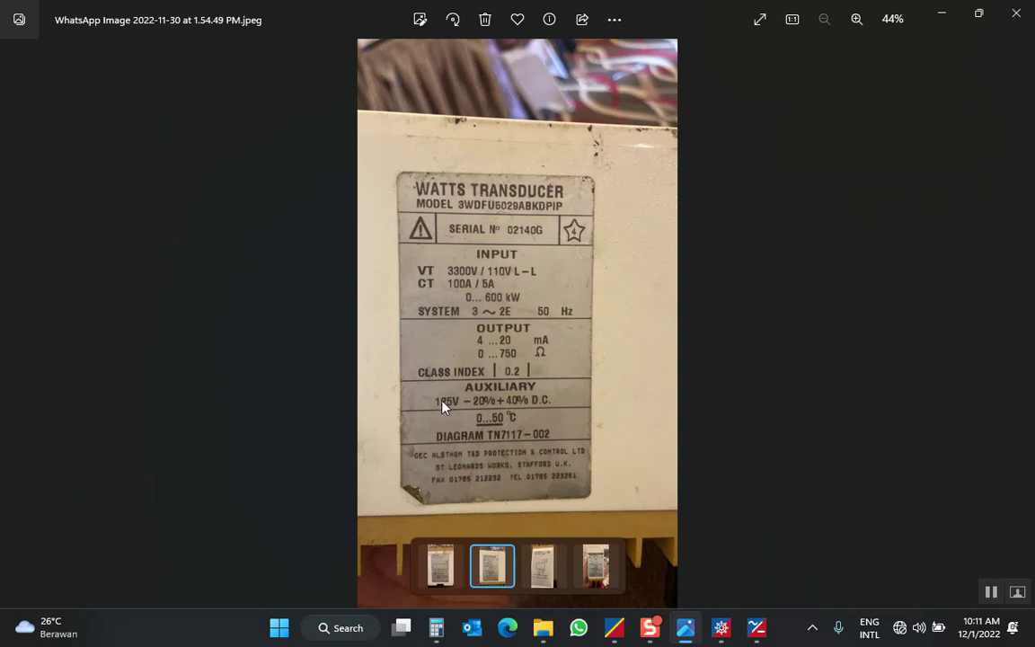
# Step: Switch to Test Universe, open AuxDC Configuration and apply an auxiliary DC voltage of 125 V to the CMC256plus
pyautogui.click(755, 629)
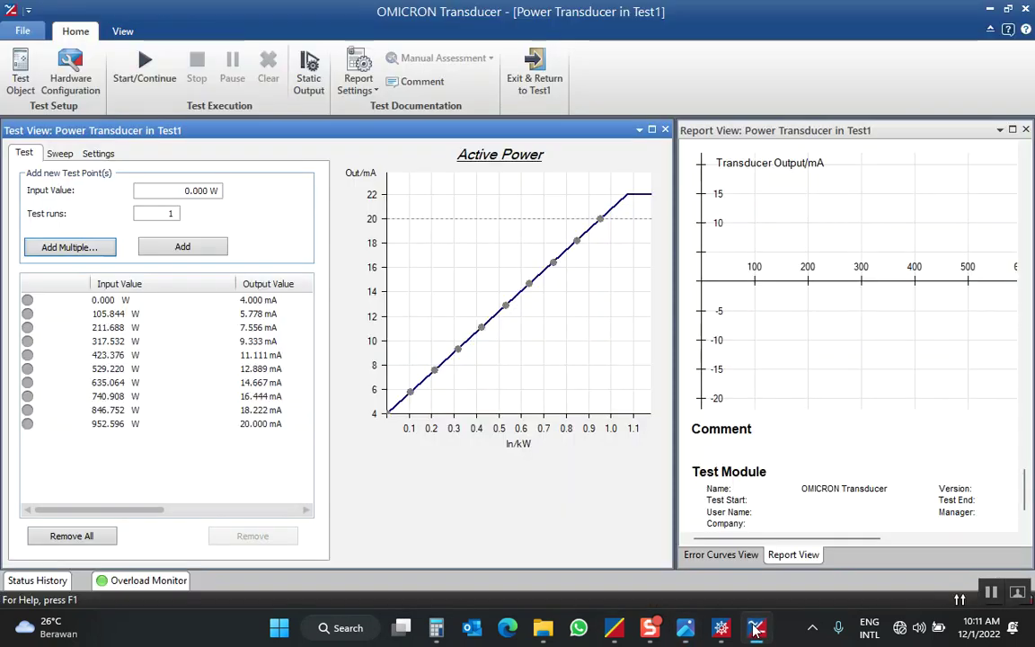
pyautogui.click(721, 631)
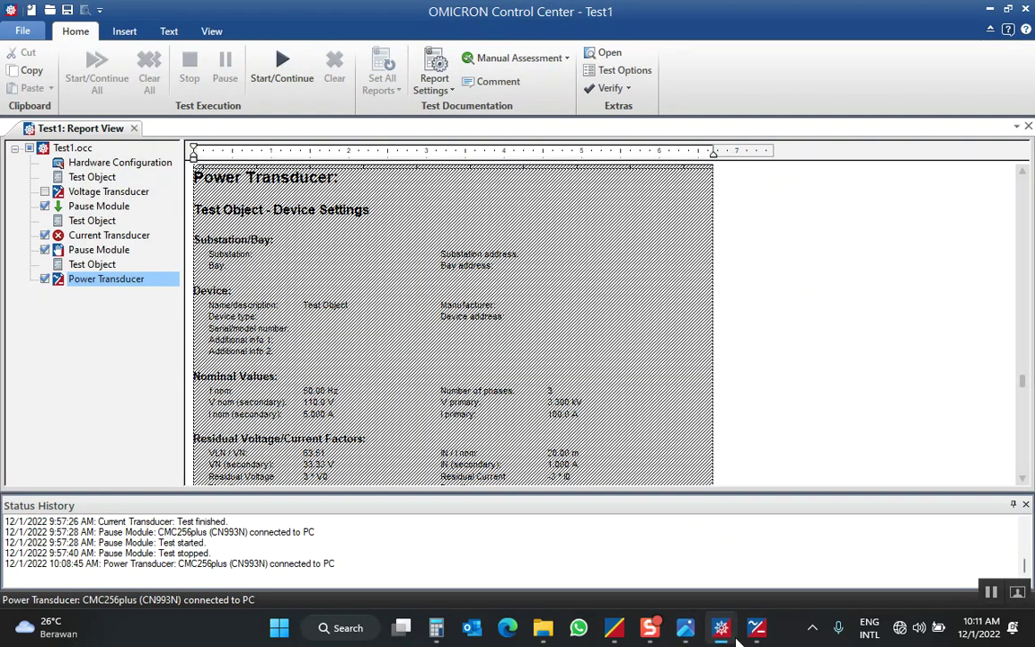
pyautogui.click(758, 631)
pyautogui.click(616, 631)
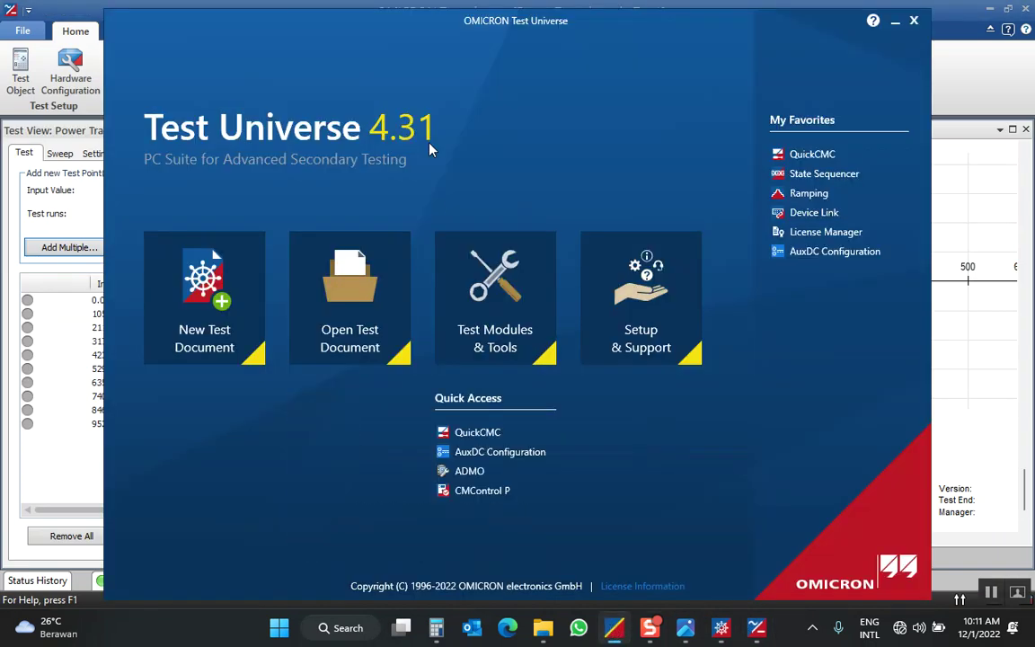
pyautogui.click(459, 270)
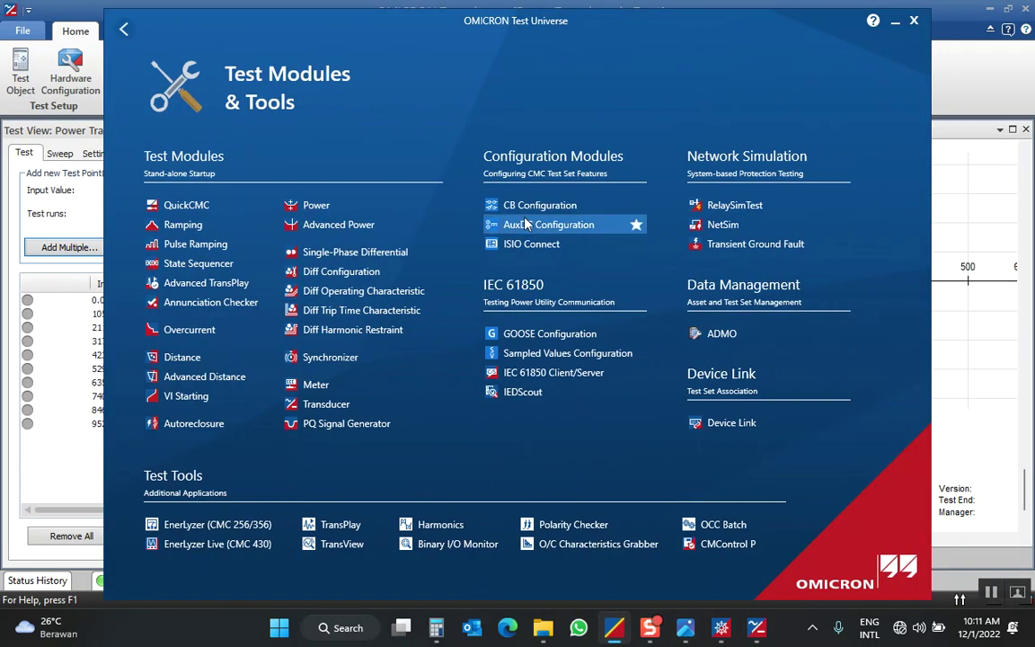
pyautogui.click(525, 224)
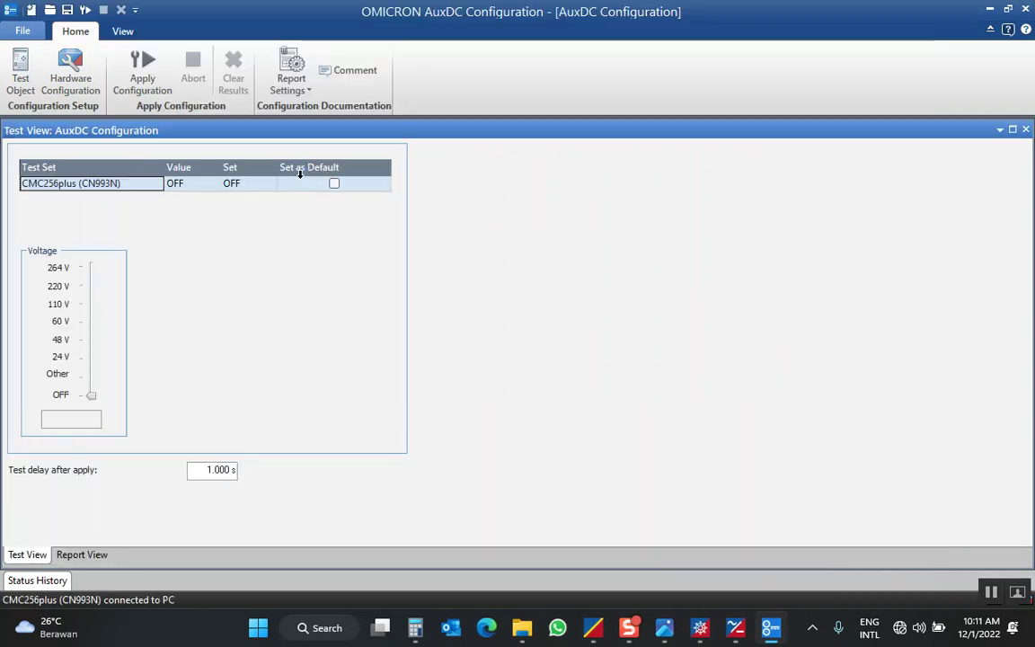
pyautogui.click(77, 387)
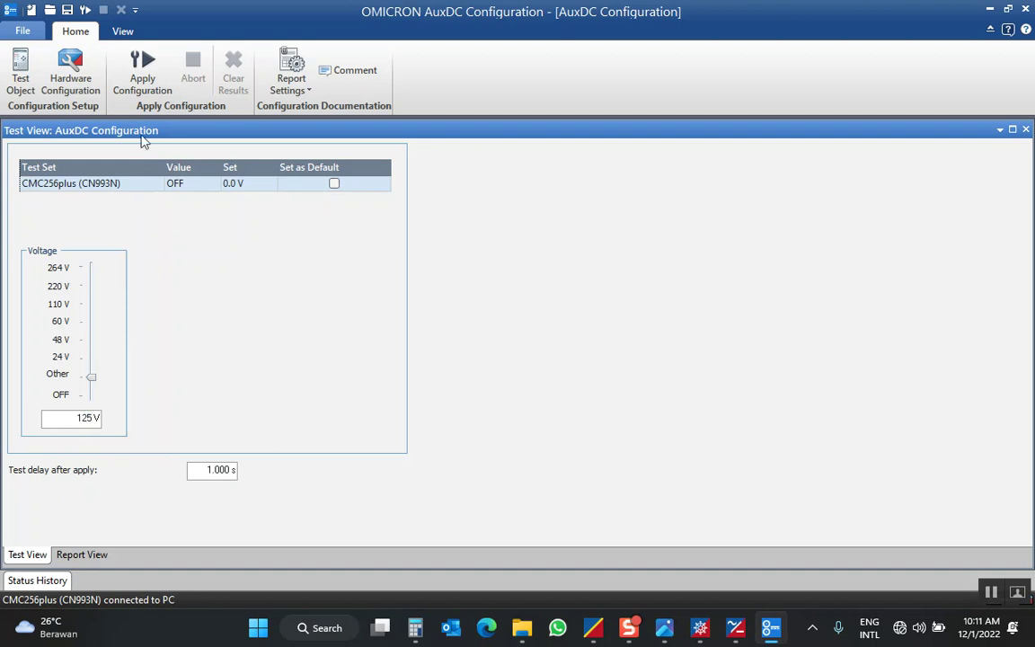
pyautogui.click(136, 79)
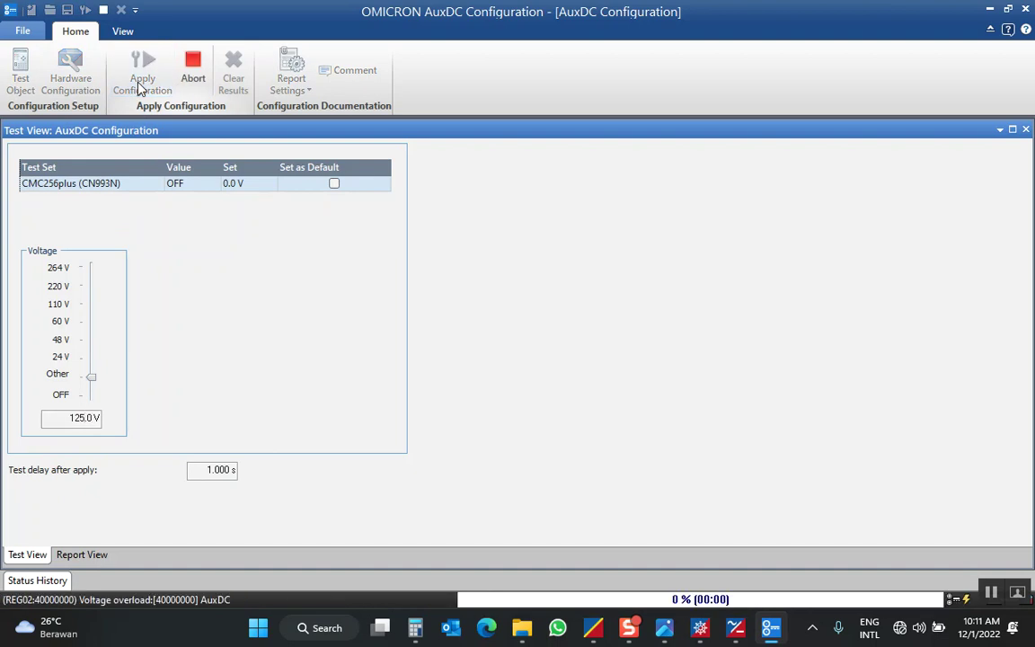
# Step: Return to the Power Transducer test, run its active power test points and clear the results
pyautogui.click(989, 10)
pyautogui.click(65, 452)
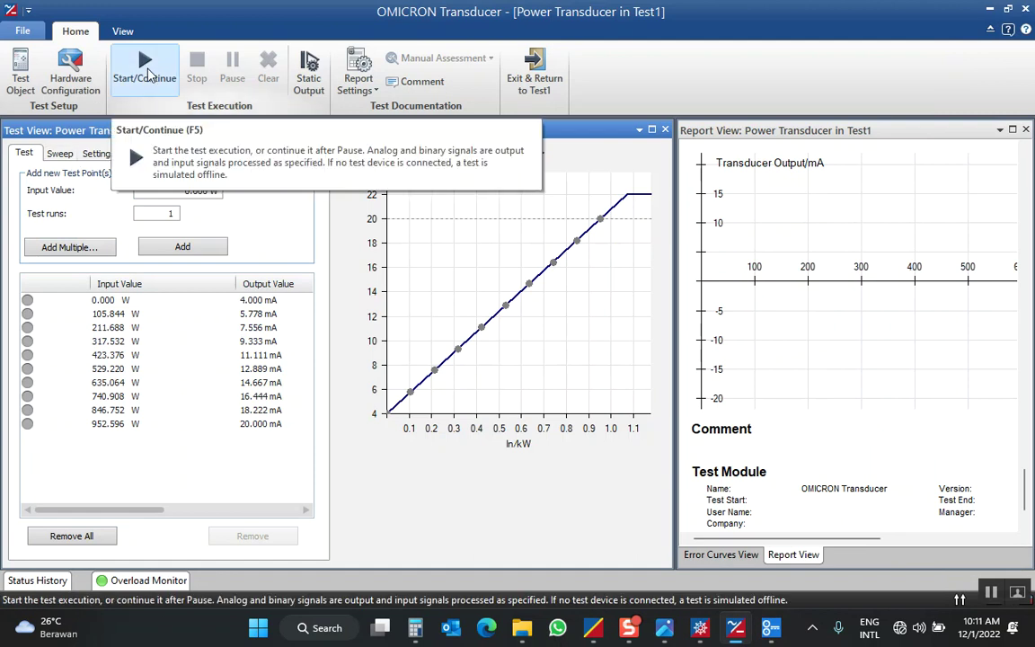
pyautogui.click(149, 75)
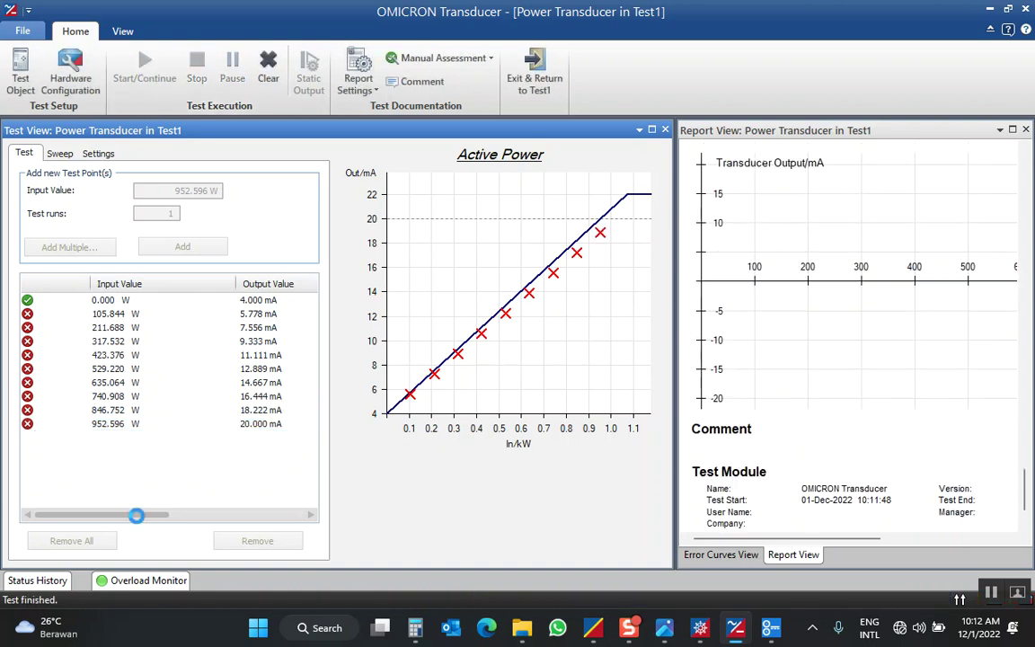
pyautogui.moveTo(139, 525); pyautogui.dragTo(105, 535)
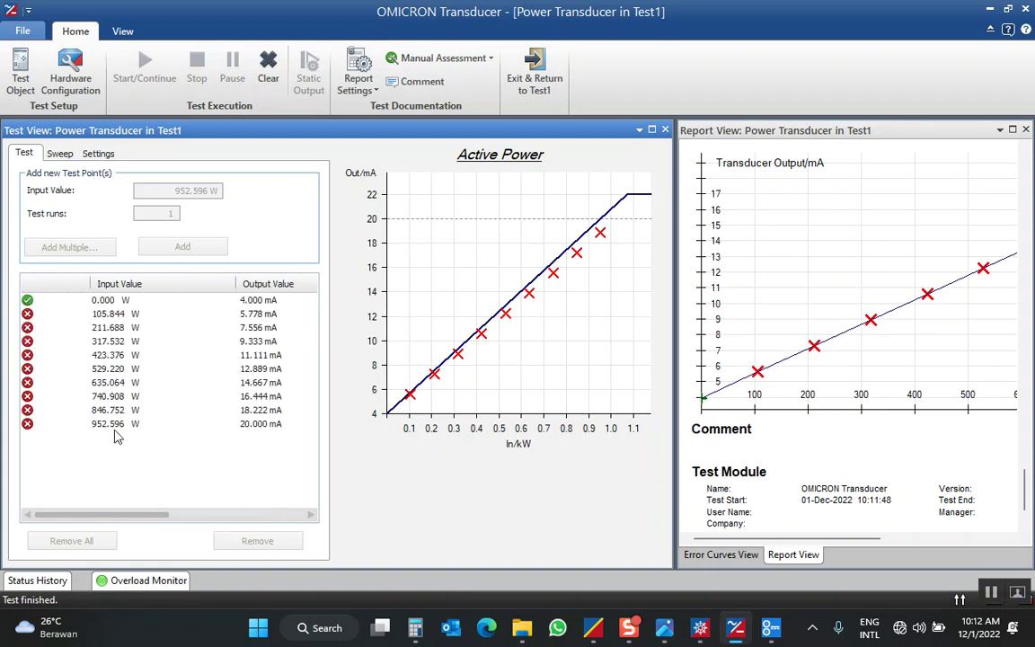
pyautogui.click(280, 78)
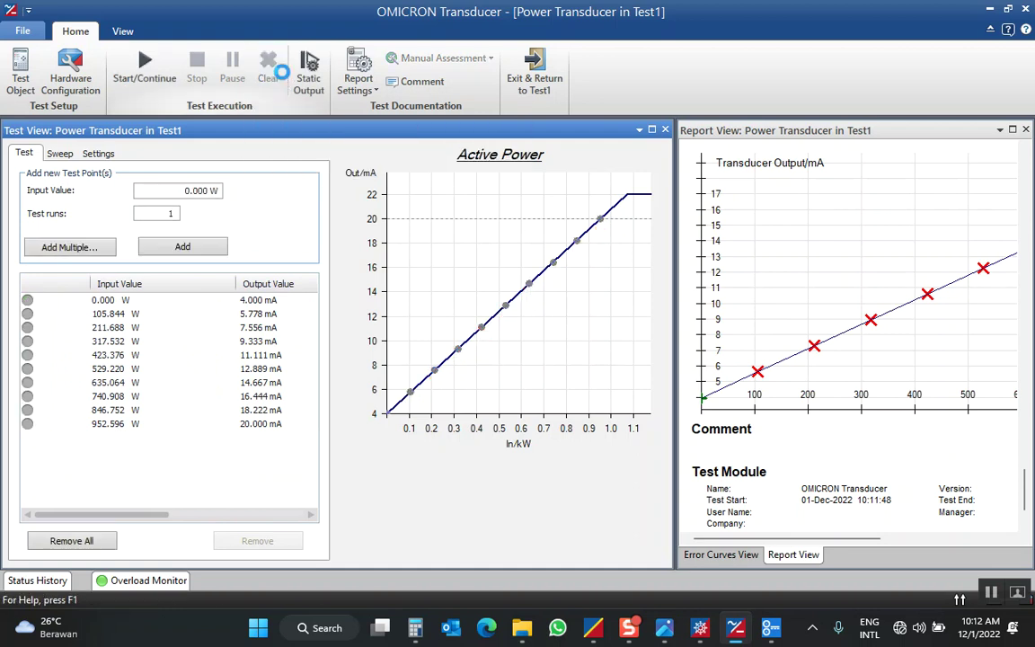
# Step: Switch on Static Output to read the transducer's measured output, switch it off and close the dialog
pyautogui.click(312, 79)
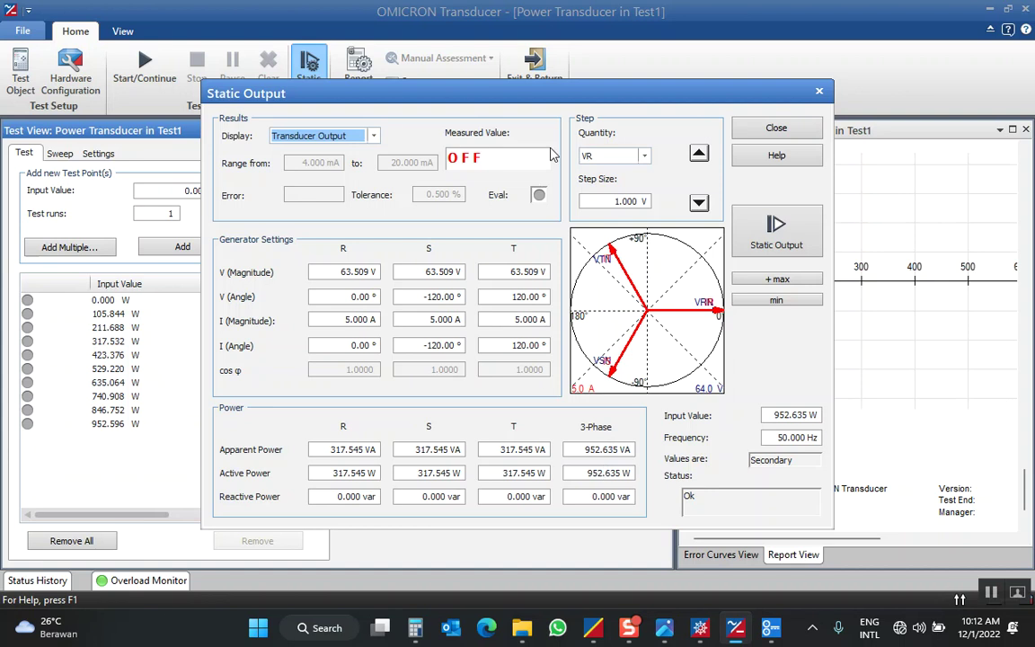
pyautogui.click(782, 233)
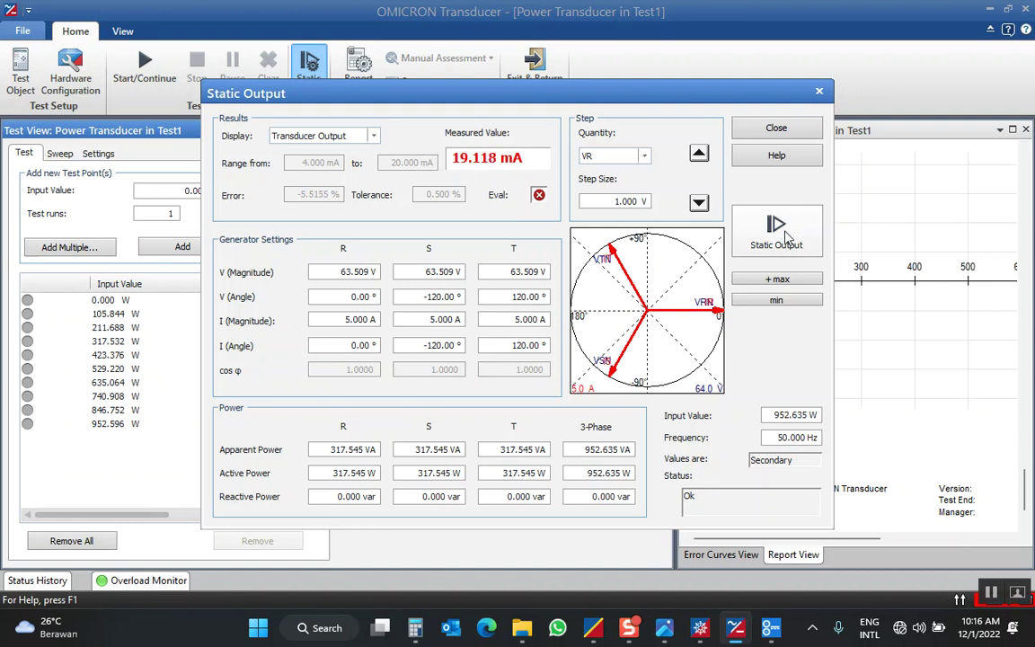
pyautogui.click(781, 231)
pyautogui.click(777, 231)
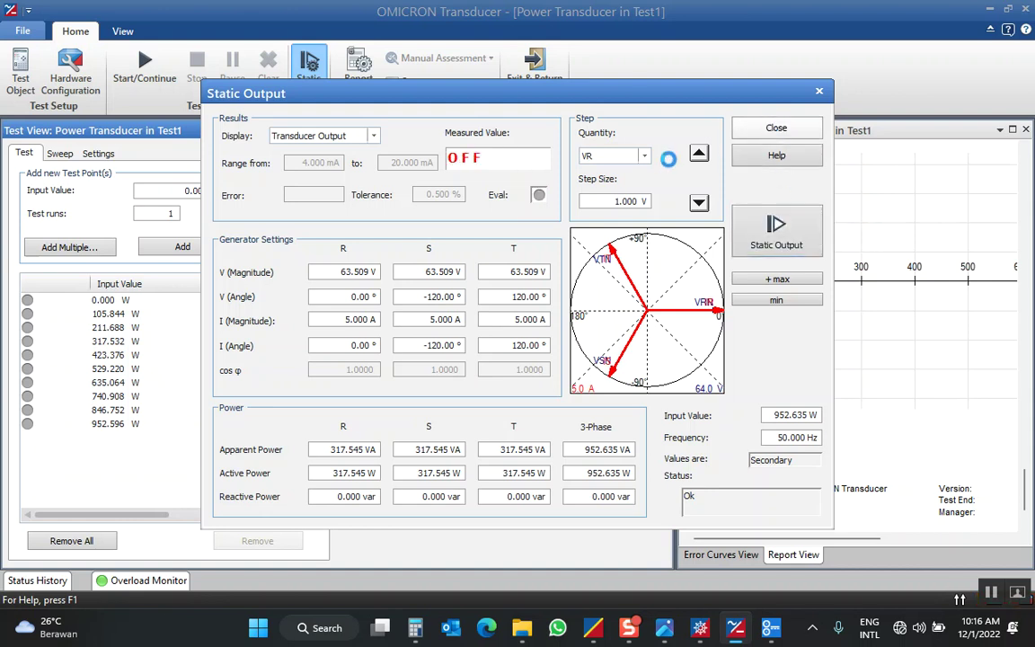
pyautogui.press('Escape')
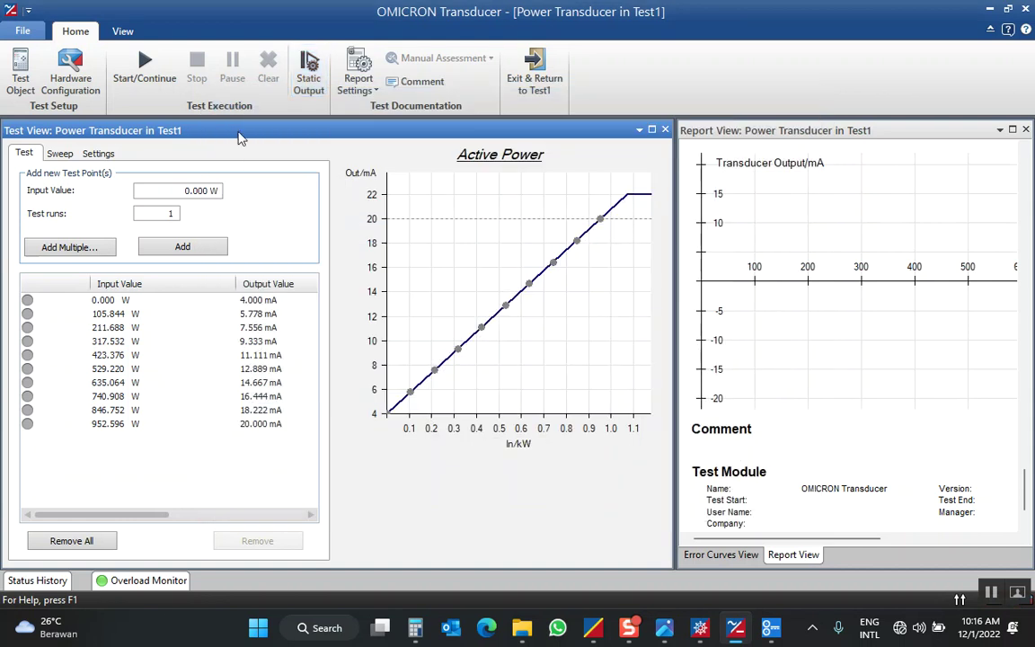
# Step: Rerun the active power test points, review the individual errors and error curves, and clear the results
pyautogui.click(141, 64)
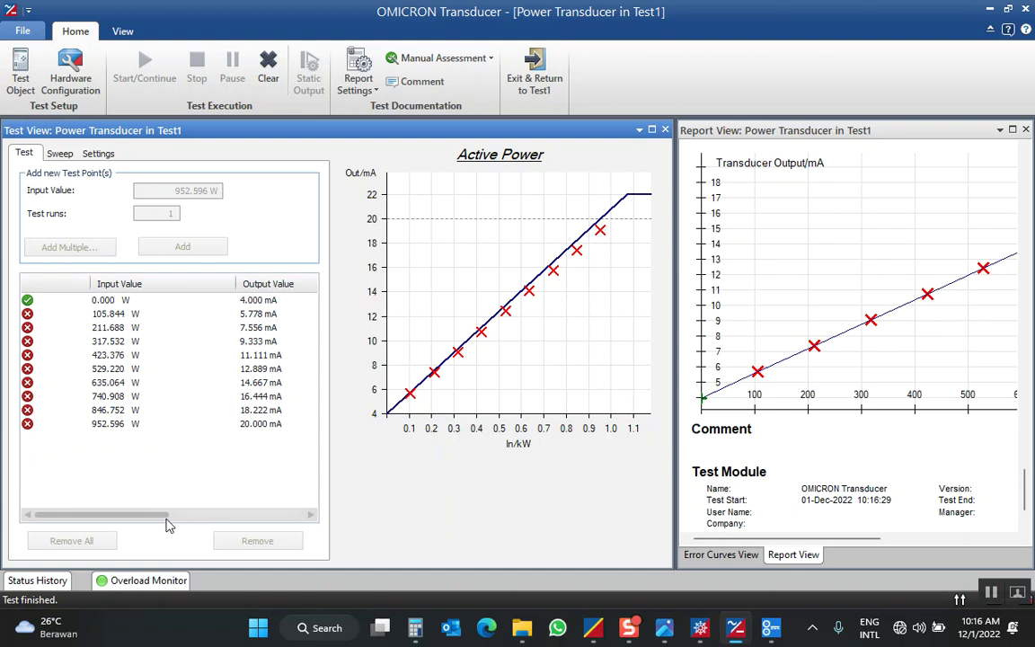
pyautogui.moveTo(161, 518); pyautogui.dragTo(283, 522)
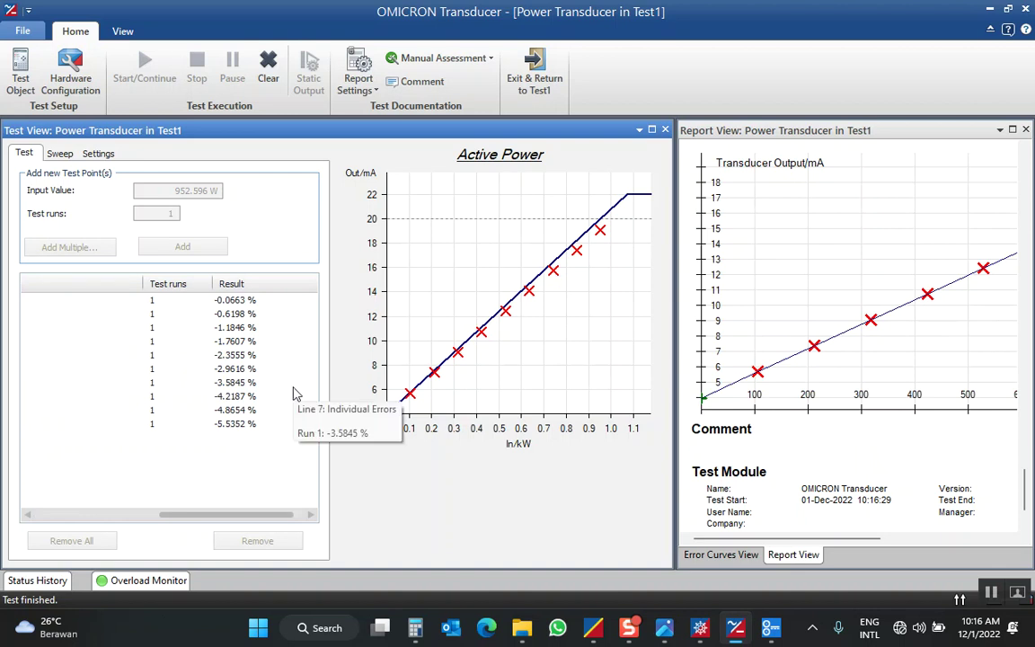
pyautogui.click(729, 556)
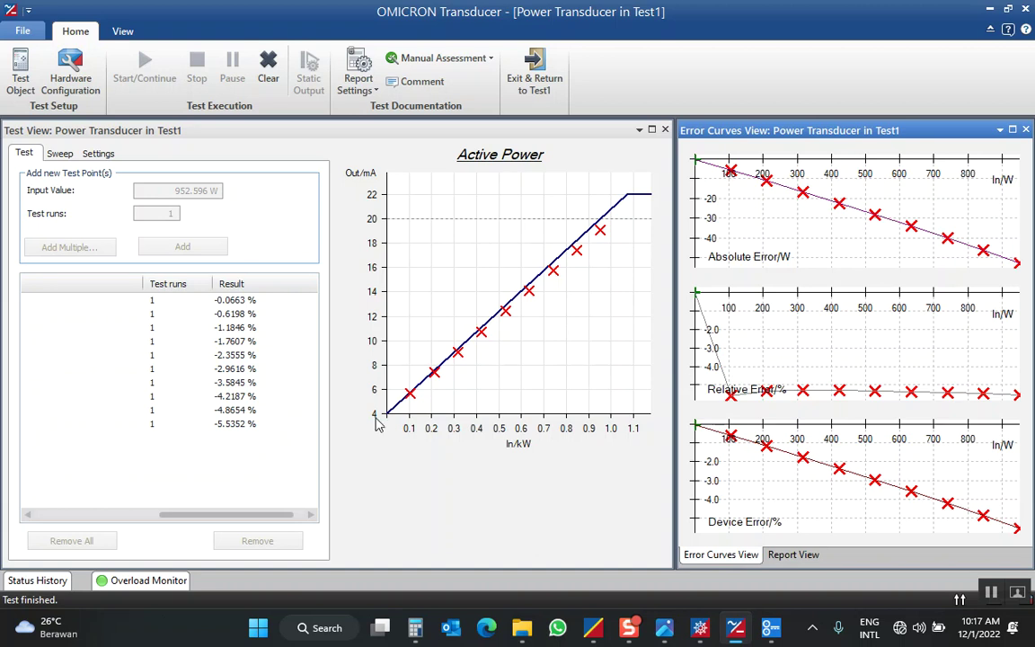
pyautogui.moveTo(246, 516); pyautogui.dragTo(271, 536)
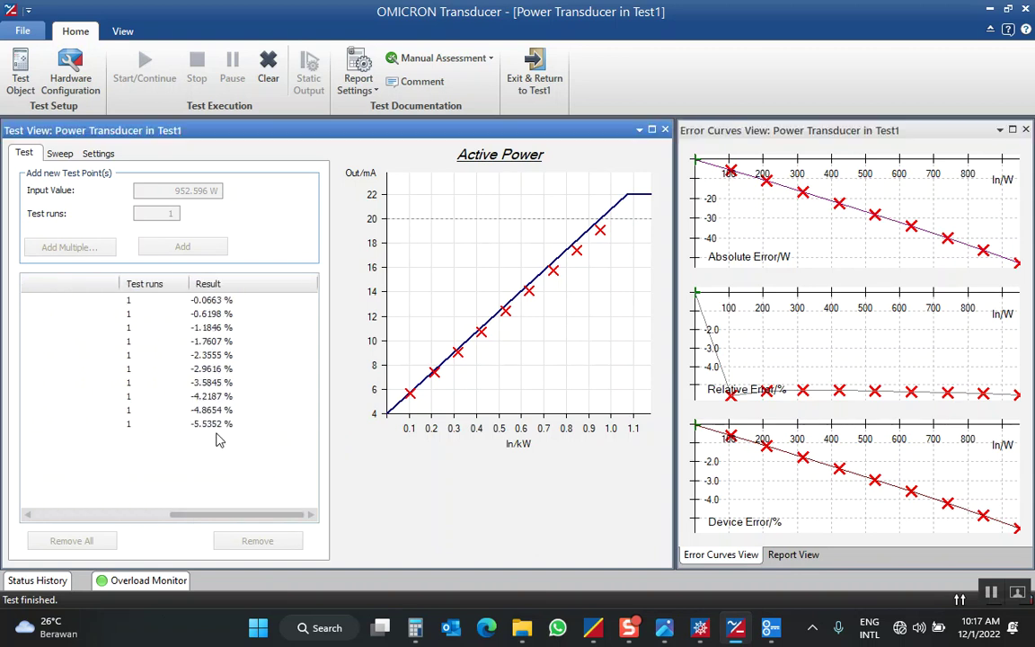
pyautogui.moveTo(216, 516); pyautogui.dragTo(9, 513)
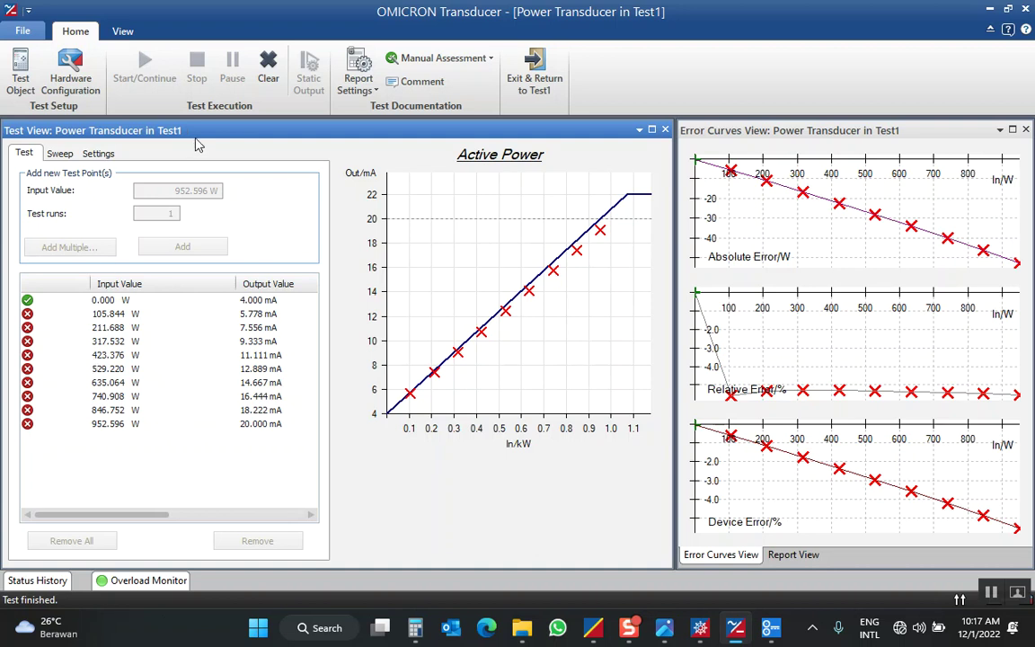
pyautogui.click(267, 93)
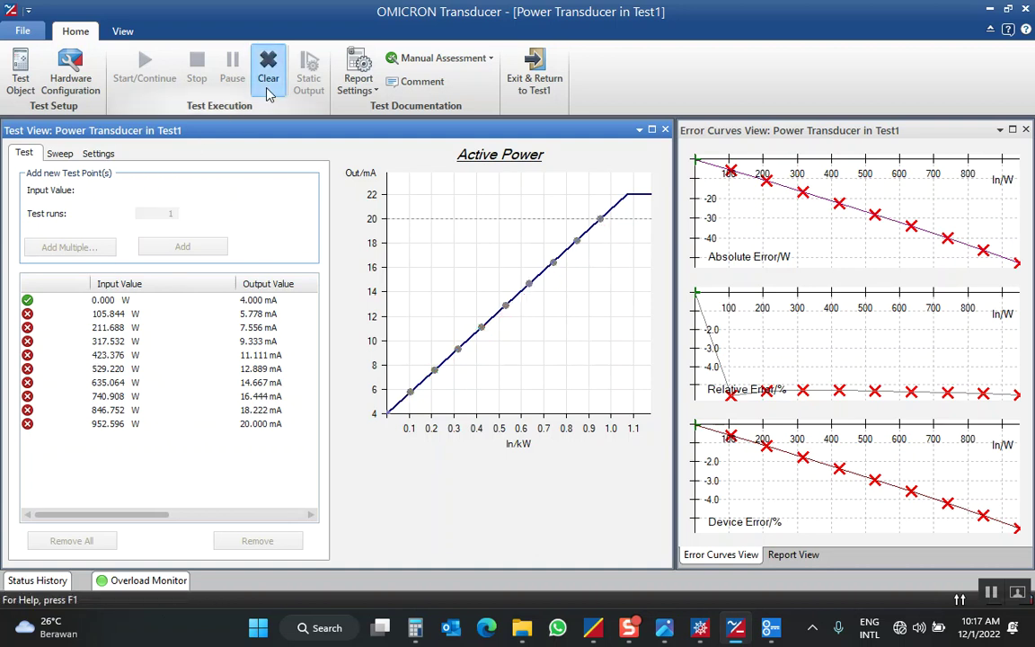
# Step: Open the power transducer's test object, accept it unchanged, and exit the Transducer module back to the Test1 document
pyautogui.click(22, 93)
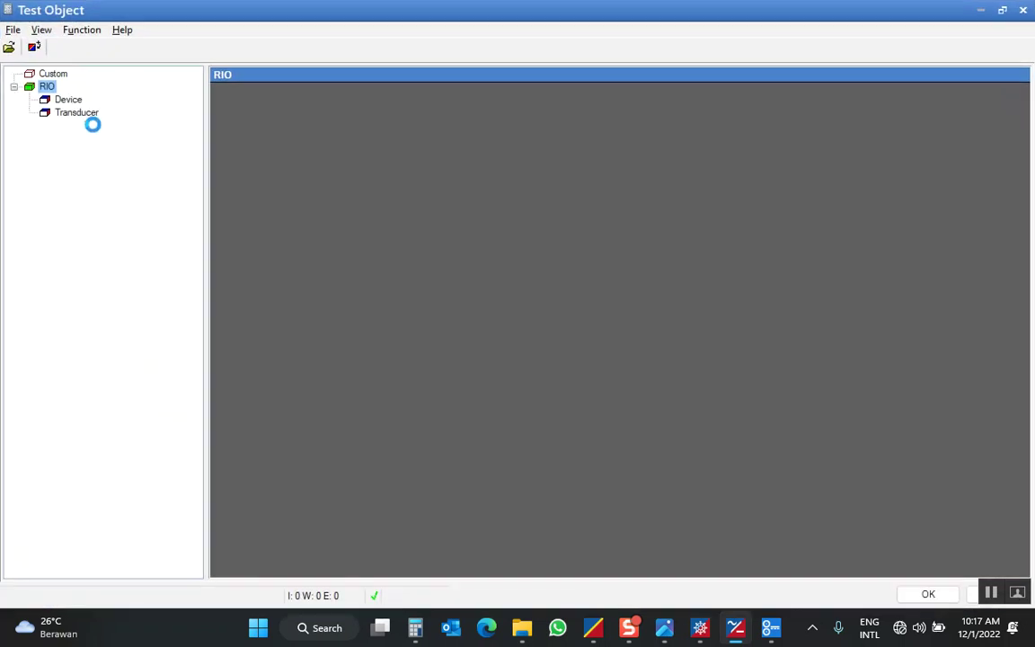
pyautogui.click(922, 594)
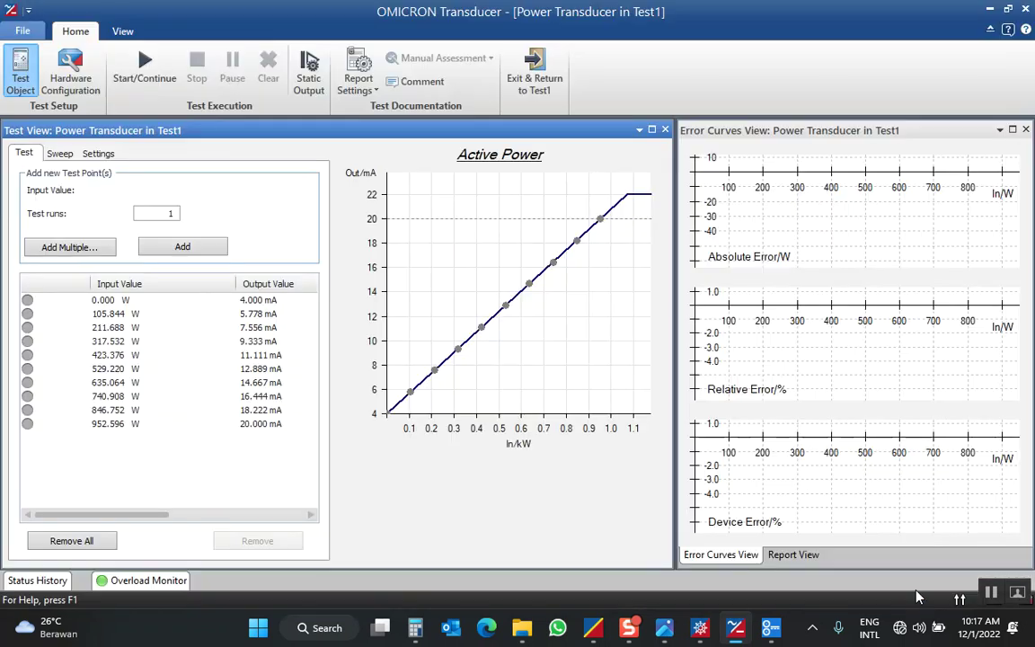
pyautogui.click(550, 81)
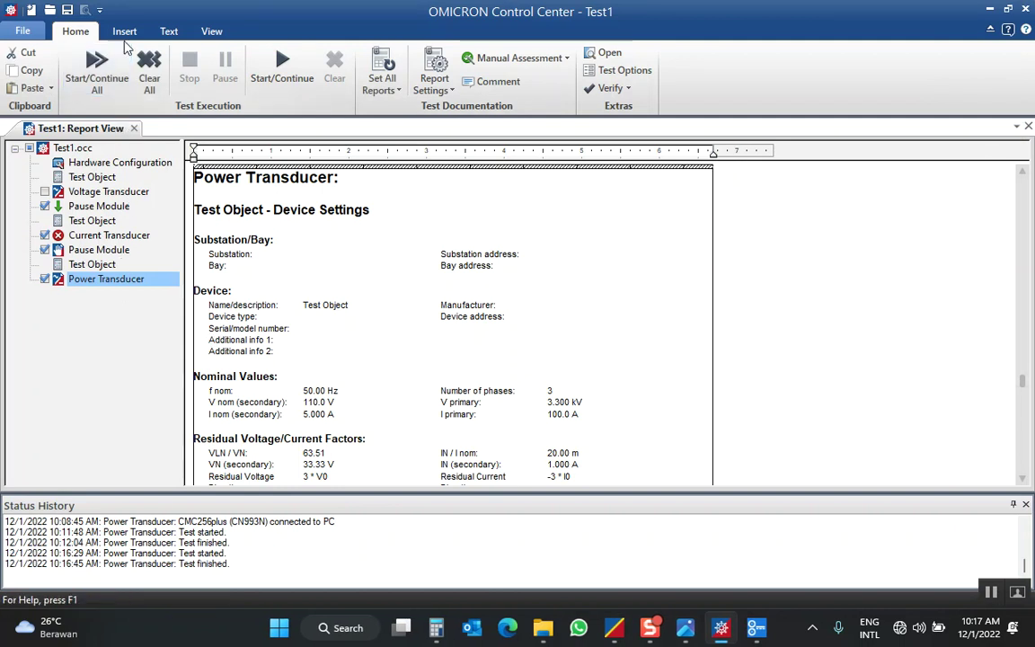
pyautogui.click(125, 34)
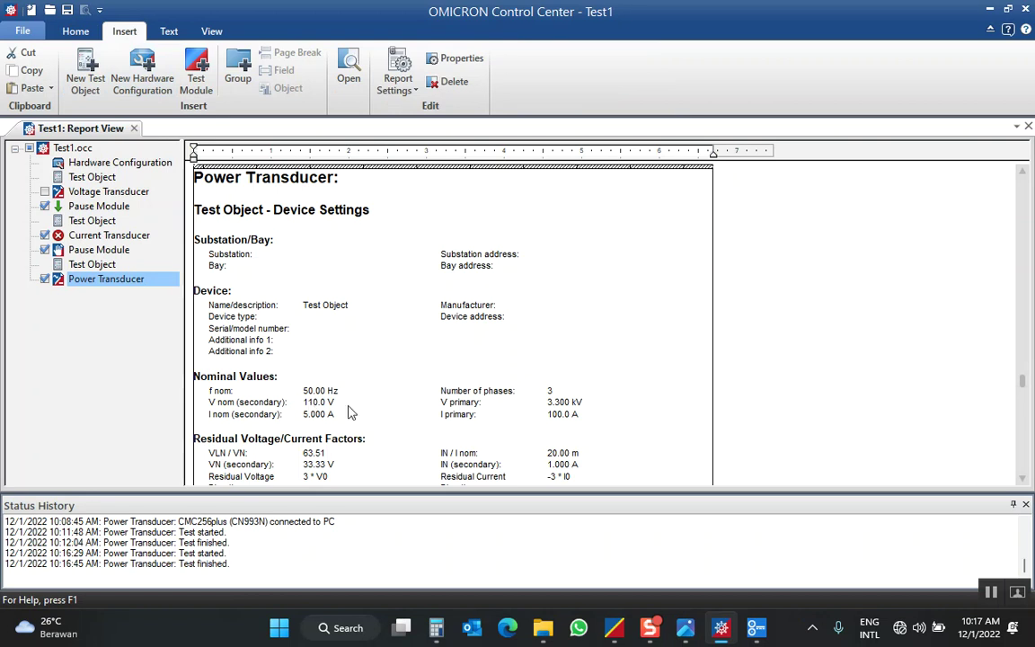
pyautogui.moveTo(719, 638)
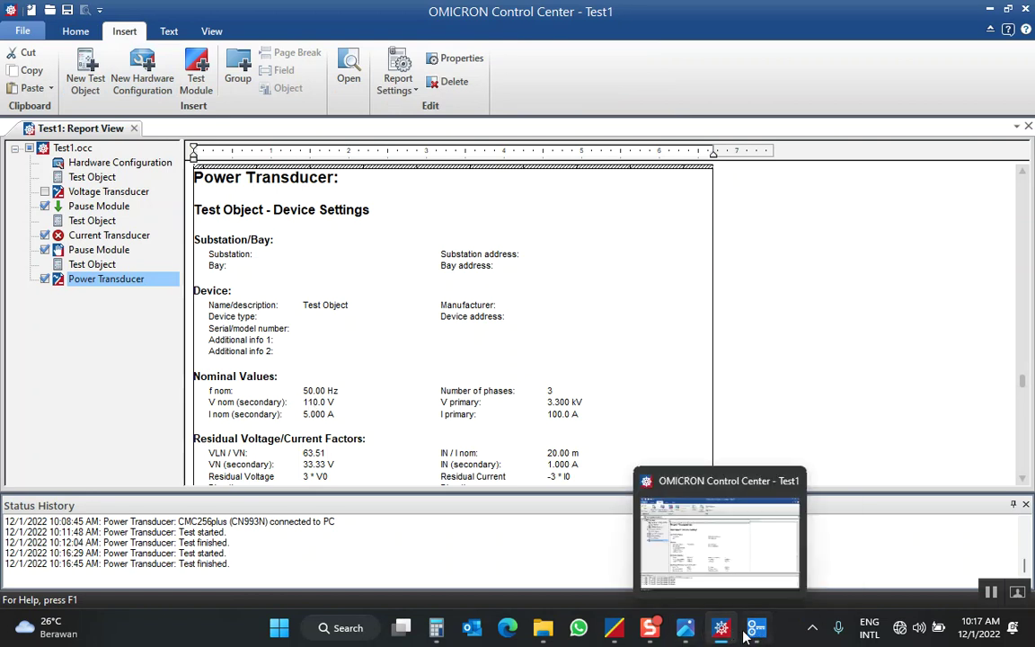
pyautogui.click(614, 632)
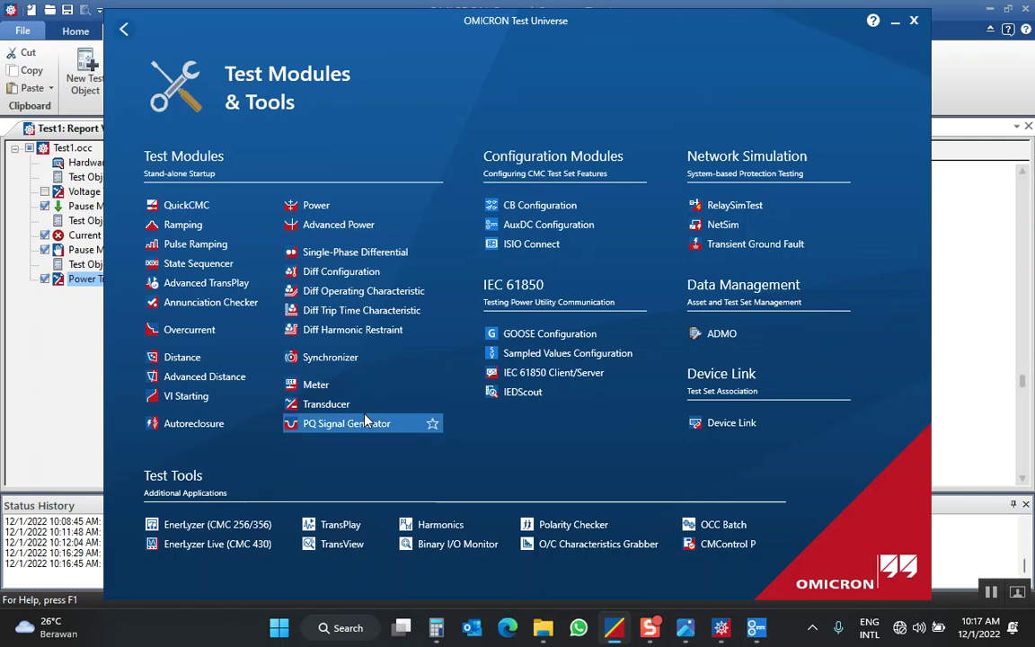
pyautogui.click(64, 372)
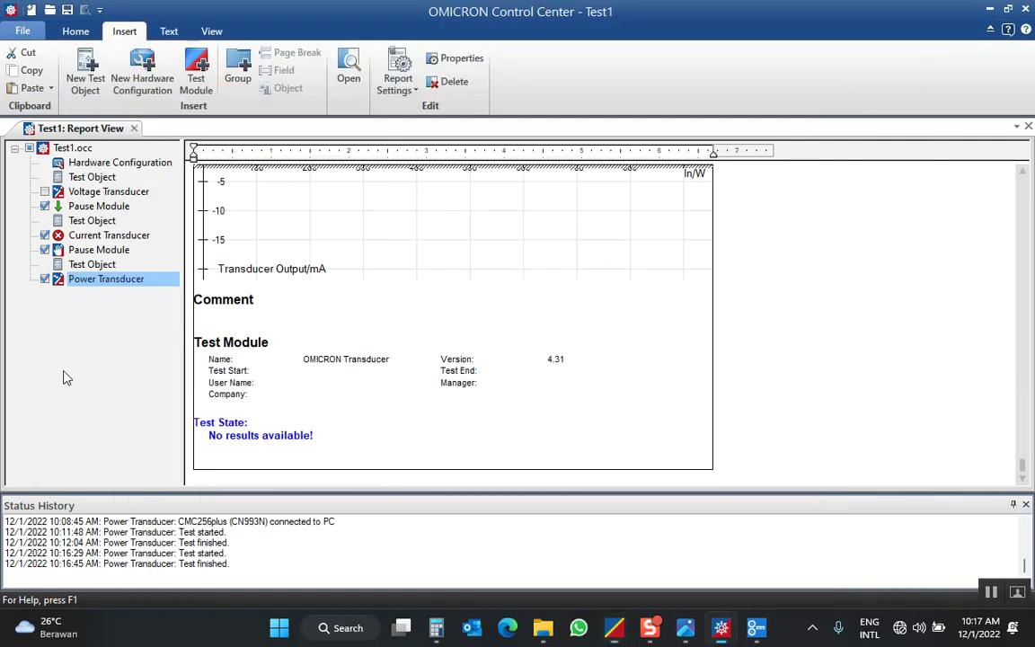
# Step: Reopen the Power Transducer module from the Test1 document and start its test
pyautogui.click(96, 284)
pyautogui.doubleClick(94, 282)
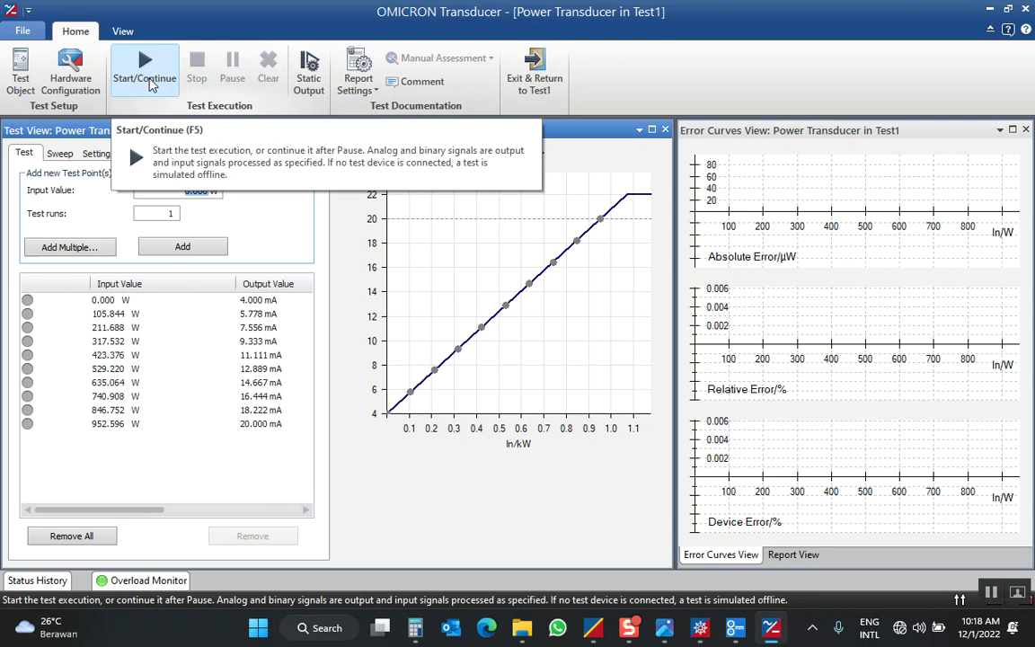
pyautogui.click(149, 82)
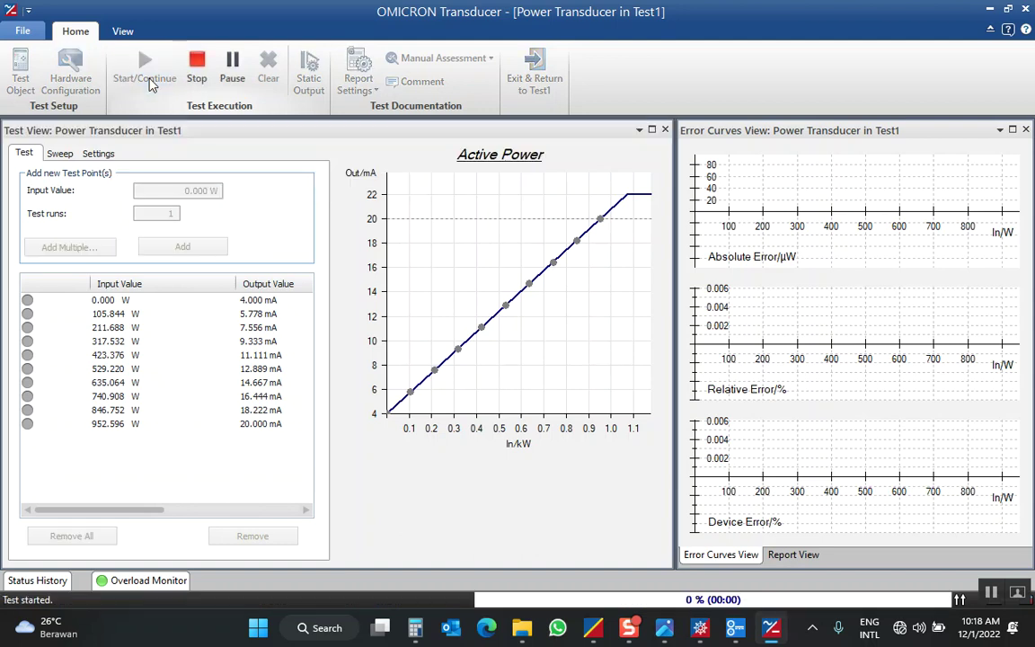